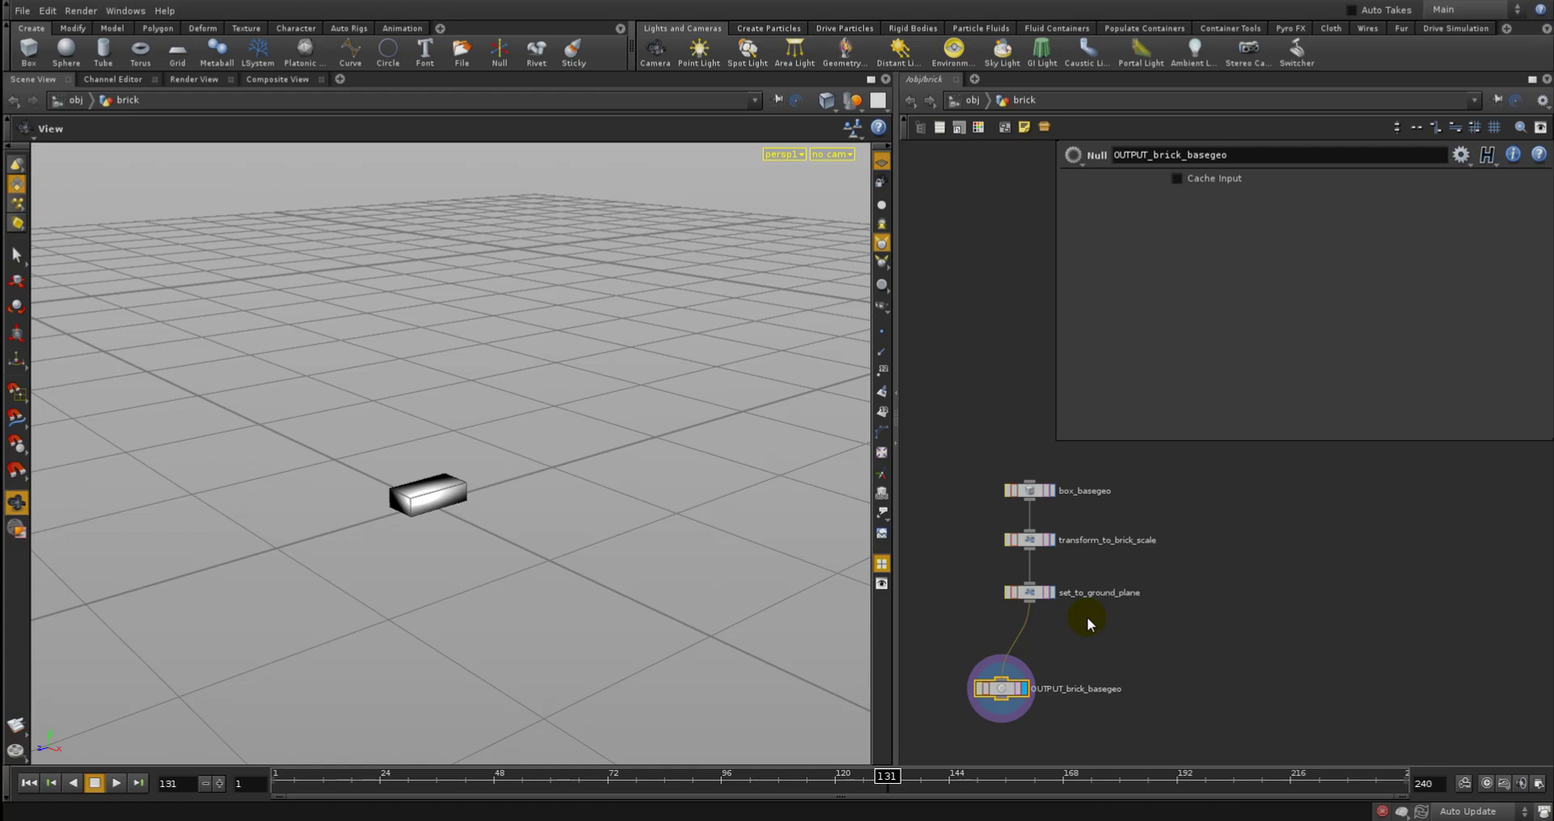
# Add a File node beside the box_basegeo node
pyautogui.press('Tab')
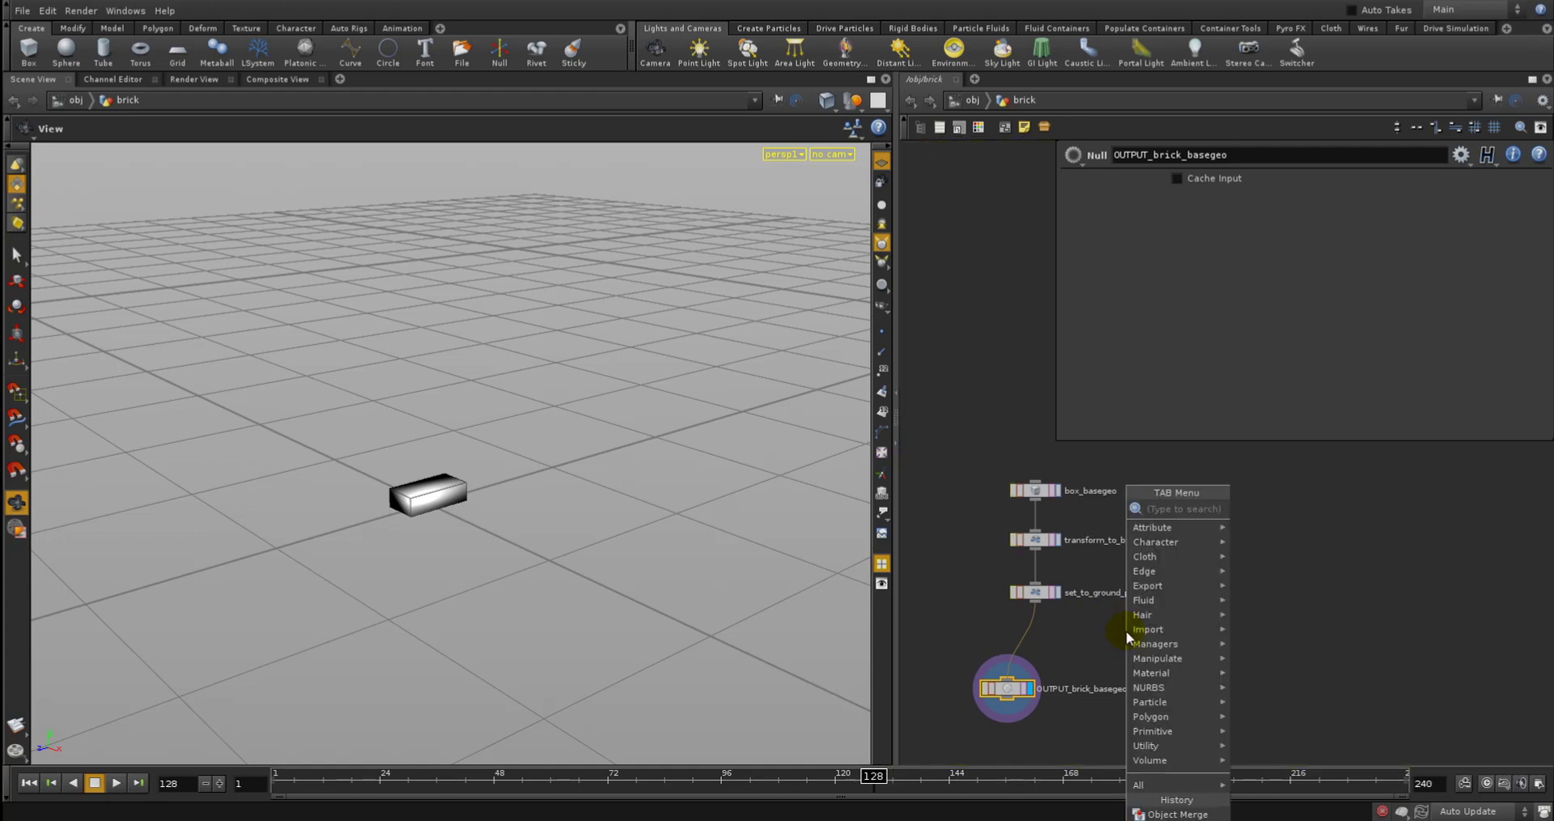
pyautogui.write('f')
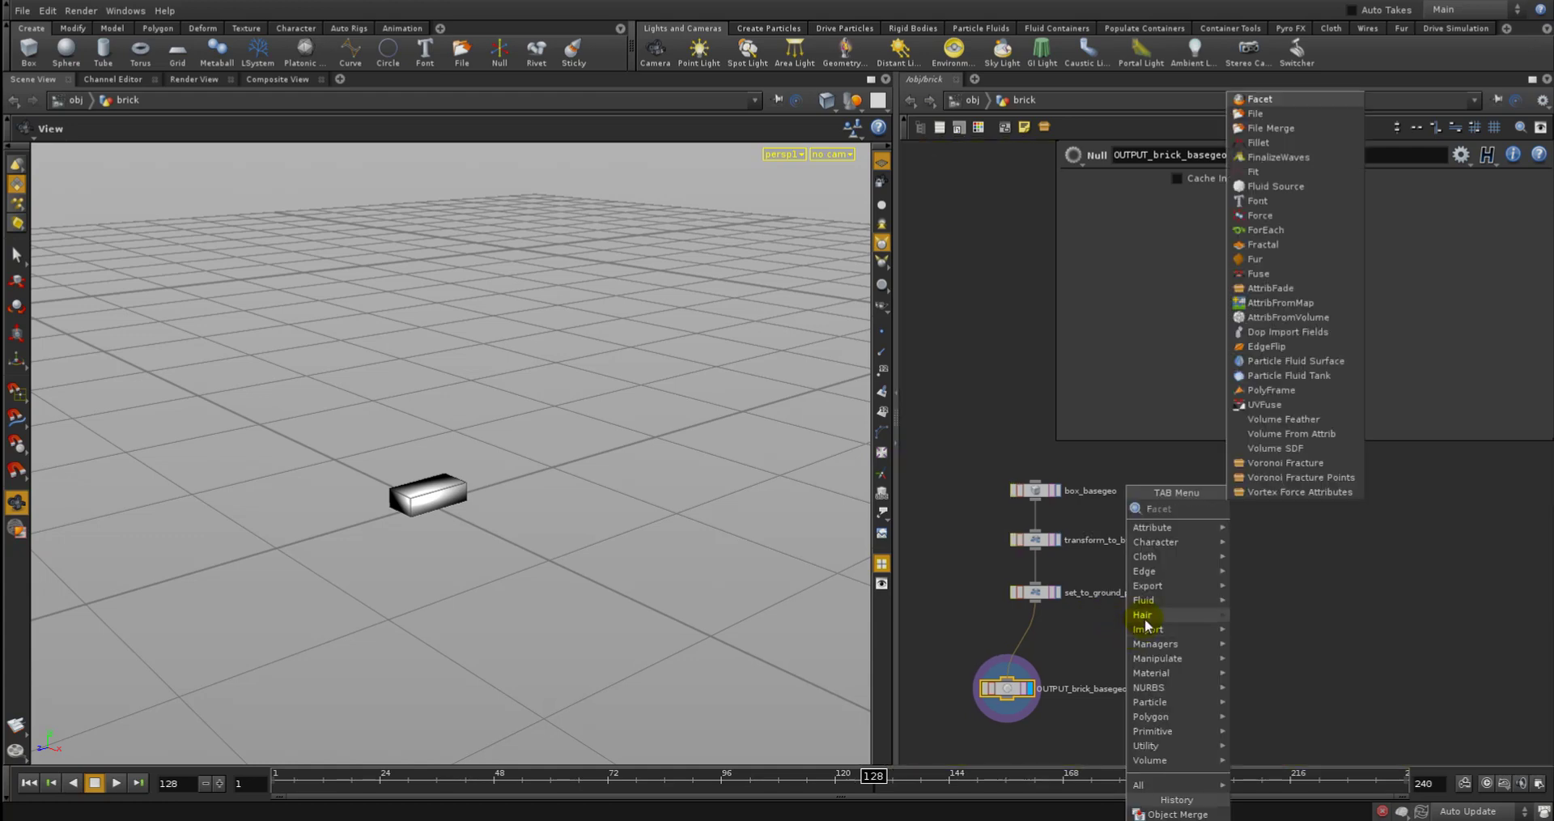
pyautogui.write('ile')
pyautogui.click(1268, 508)
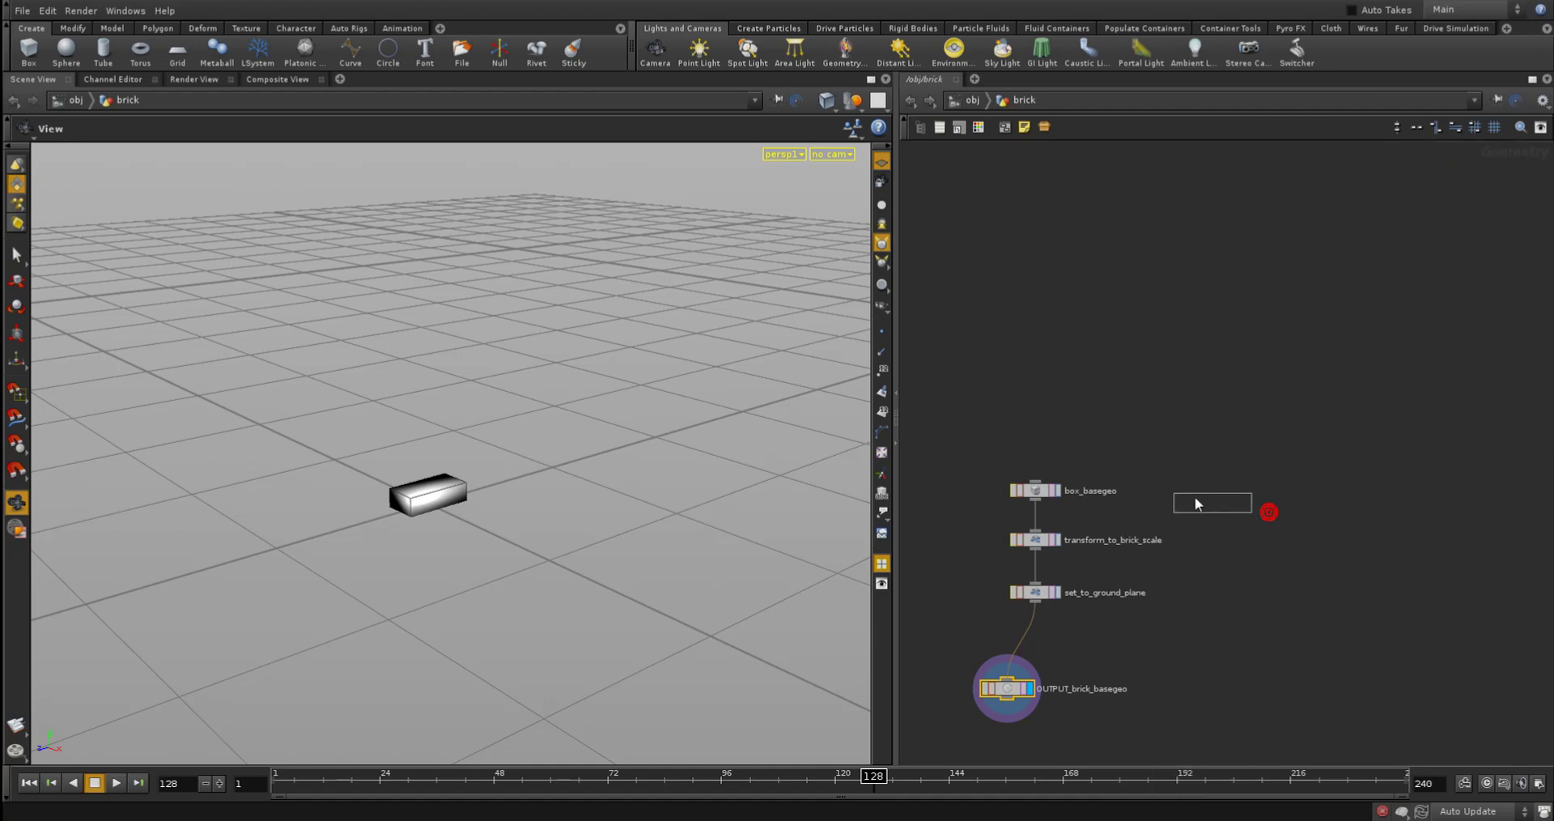
pyautogui.click(1162, 488)
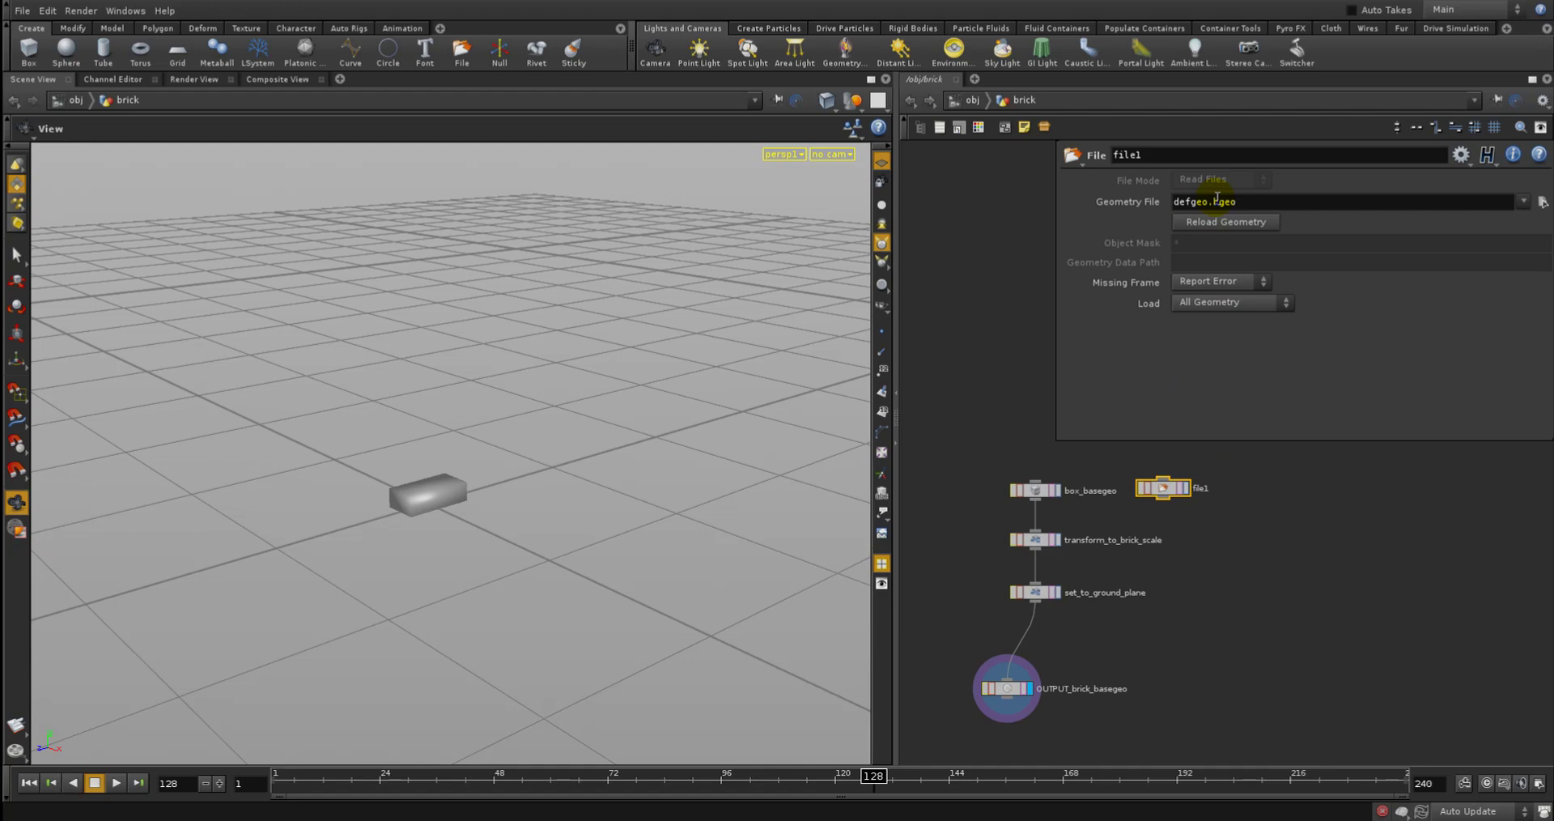
# Wire the new File node into transform_to_brick_scale in place of box_basegeo, and move box_basegeo aside
pyautogui.click(1176, 507)
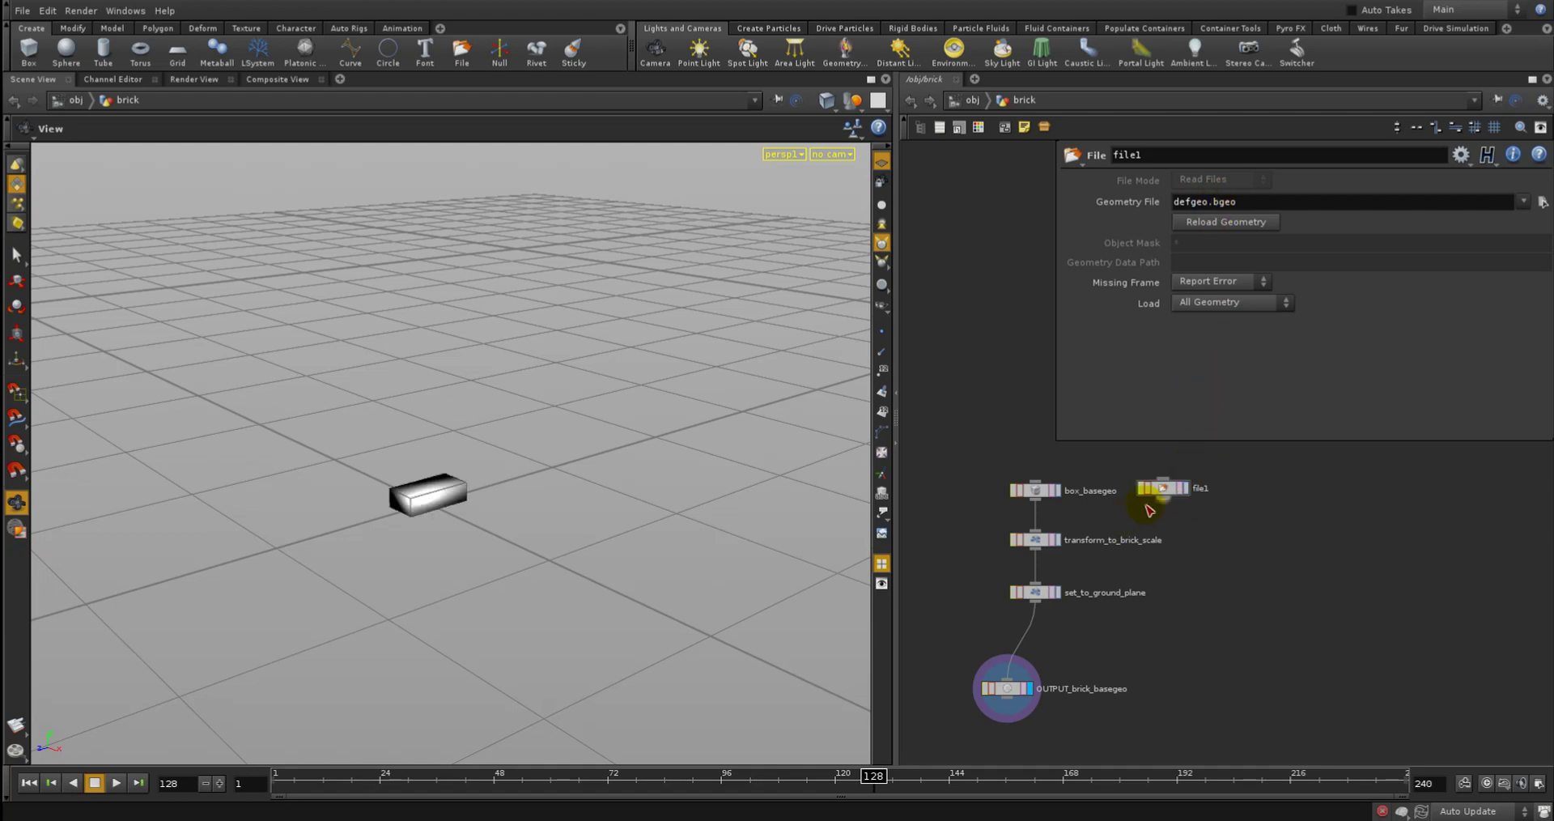
pyautogui.moveTo(1159, 497); pyautogui.dragTo(1036, 499)
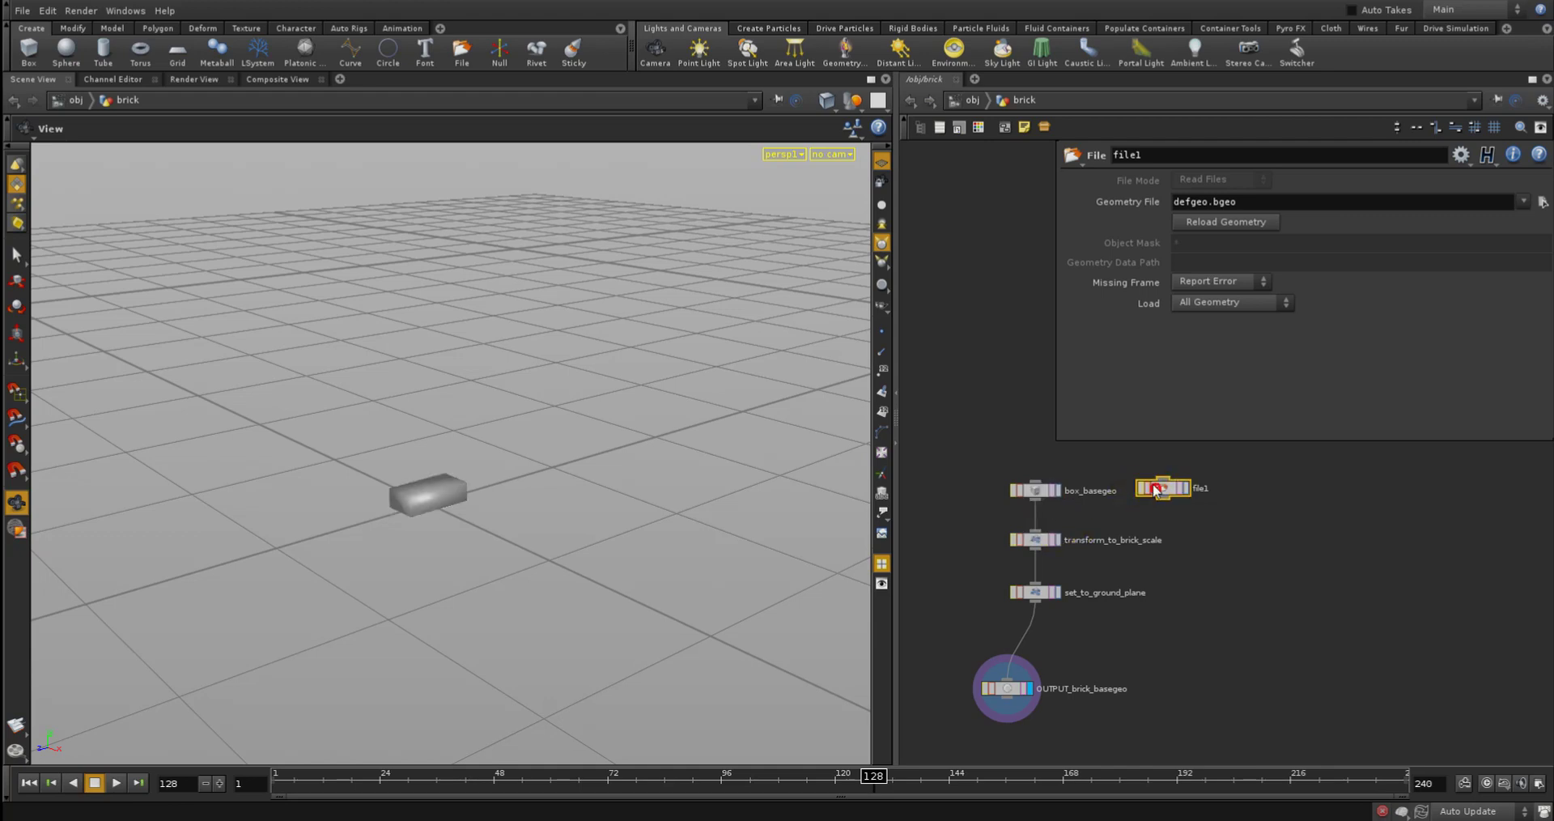
pyautogui.click(1156, 489)
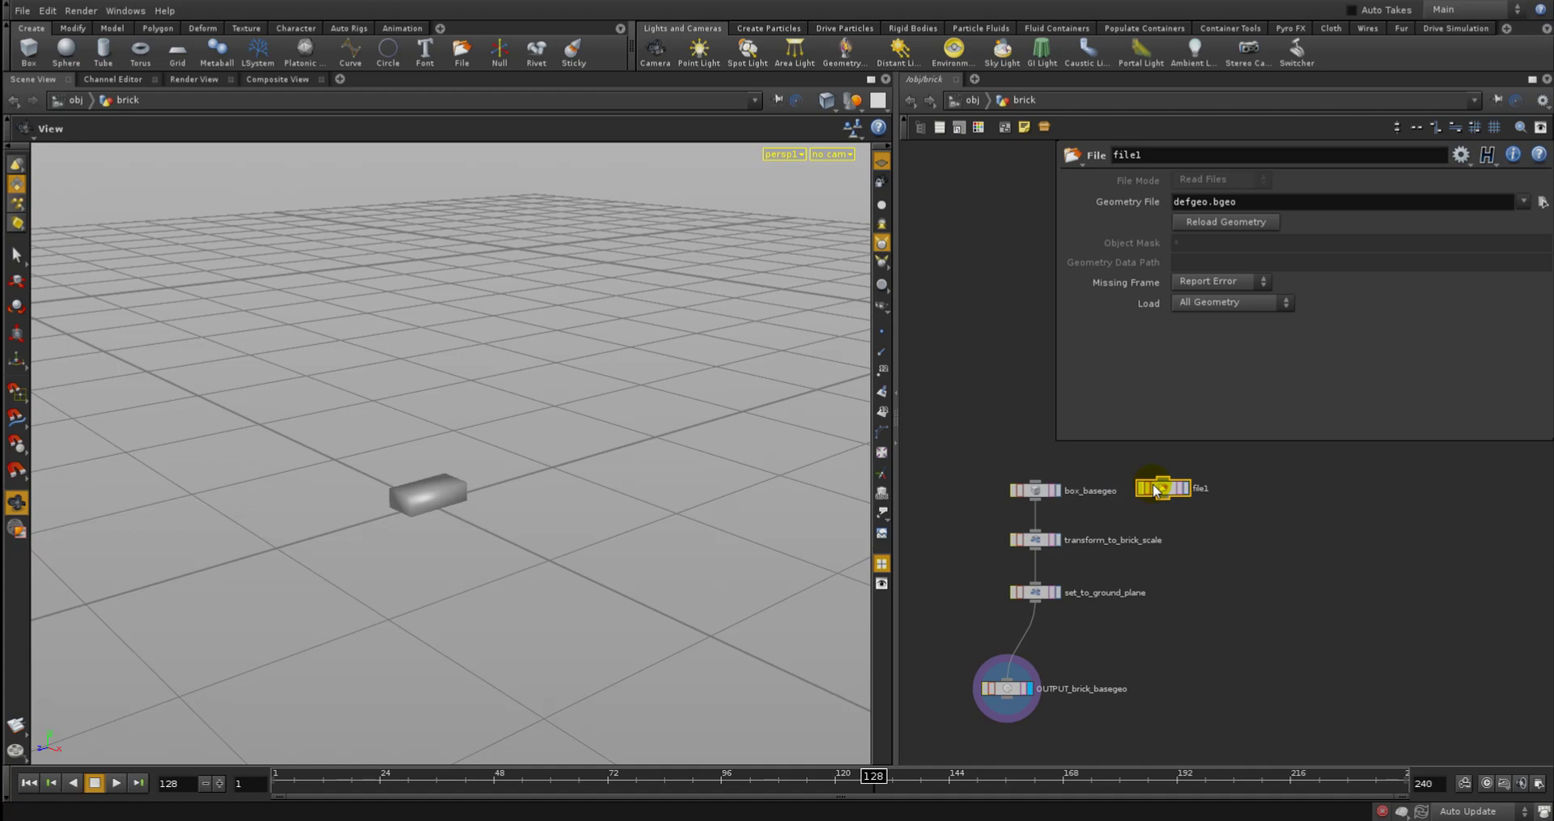
pyautogui.click(1166, 539)
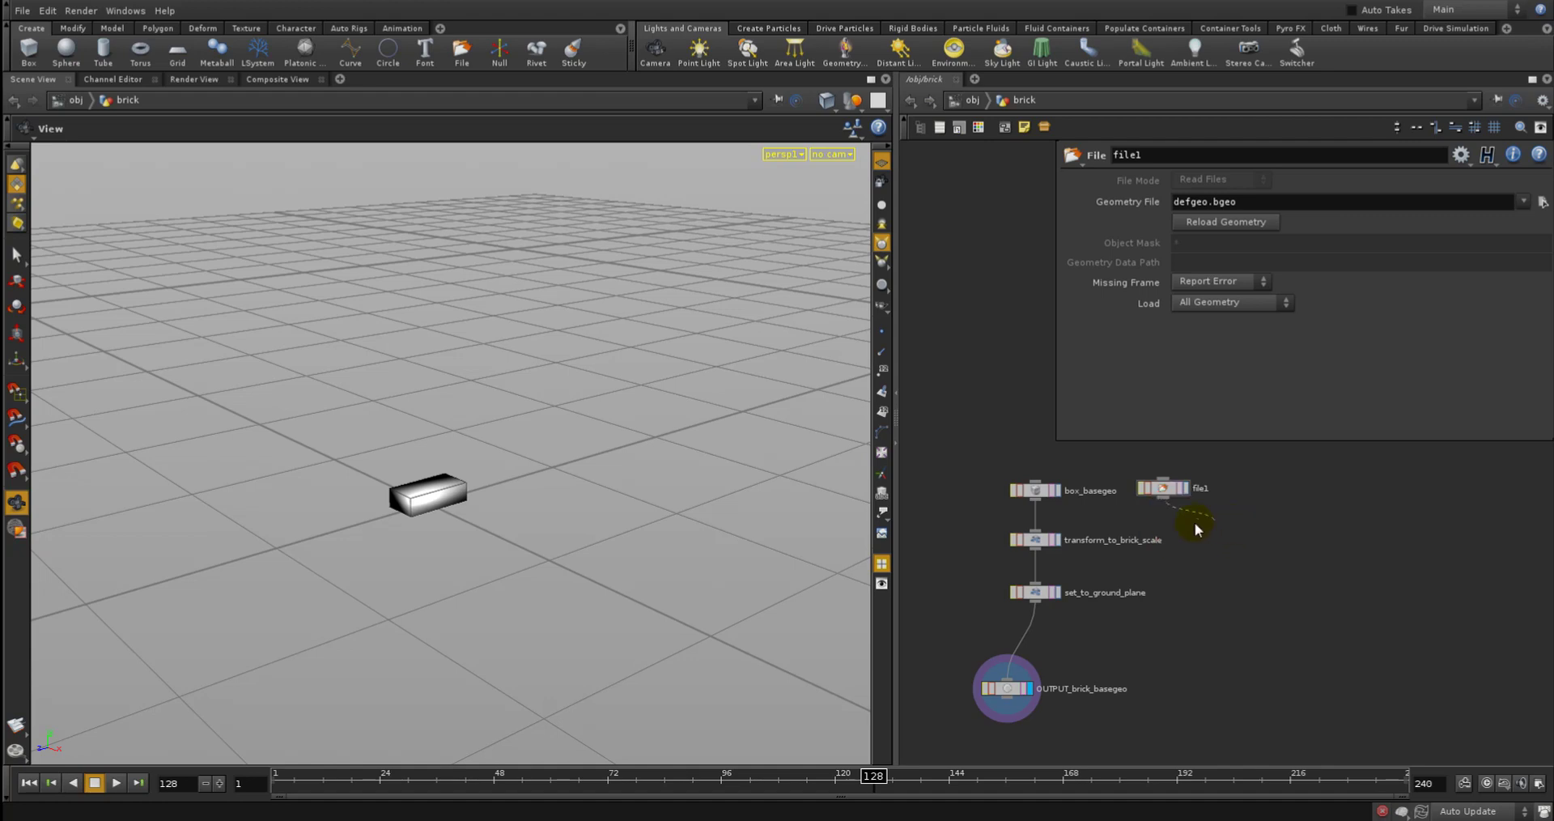
pyautogui.moveTo(1196, 527); pyautogui.dragTo(1036, 534)
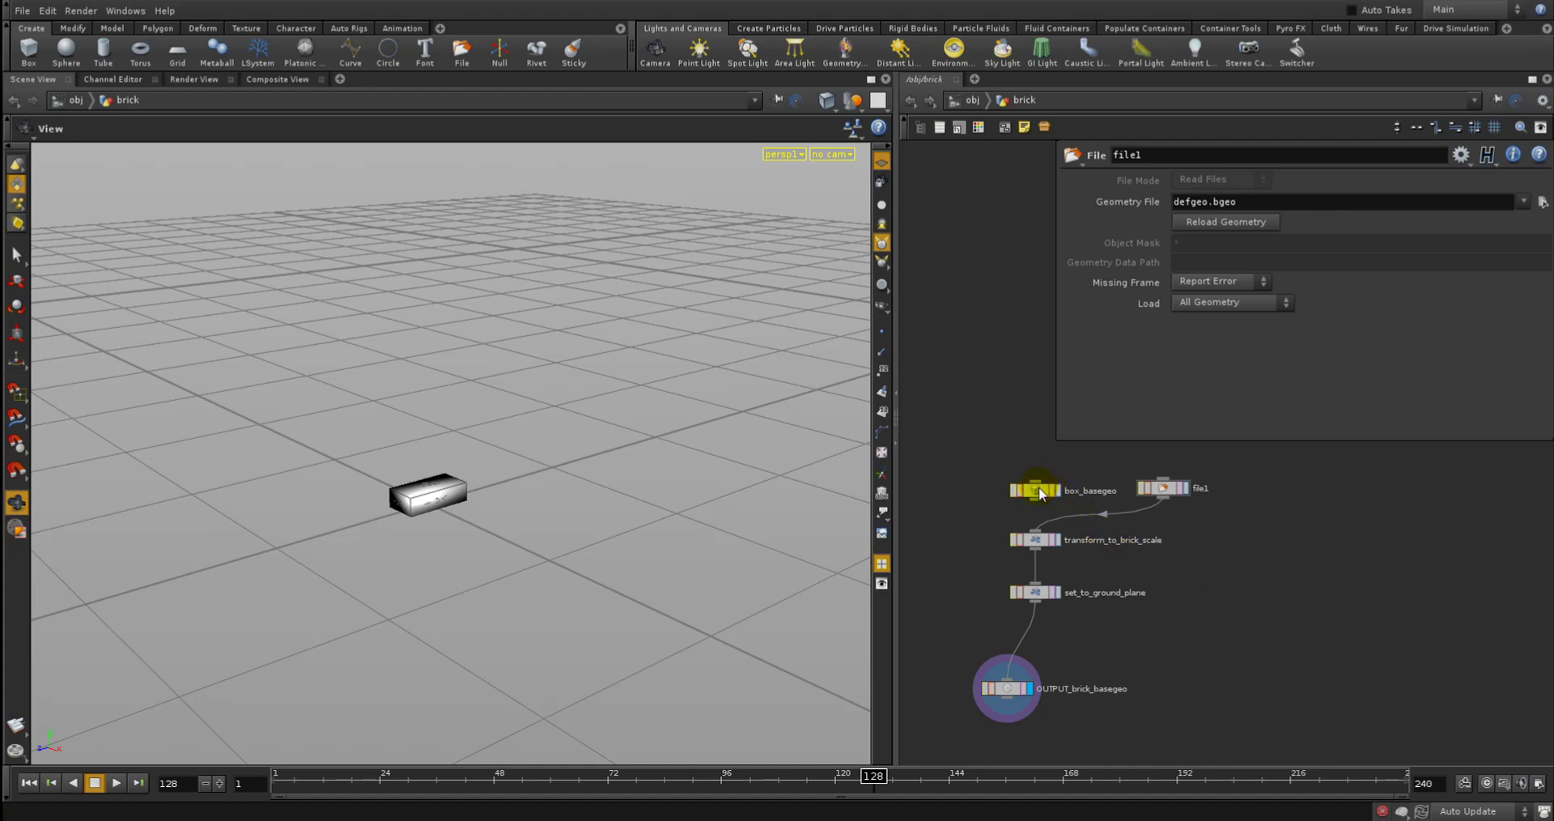
pyautogui.moveTo(1039, 489); pyautogui.dragTo(1001, 476)
# Select the set_to_ground_plane node and give it both the display and render flags
pyautogui.click(1056, 592)
pyautogui.click(1041, 591)
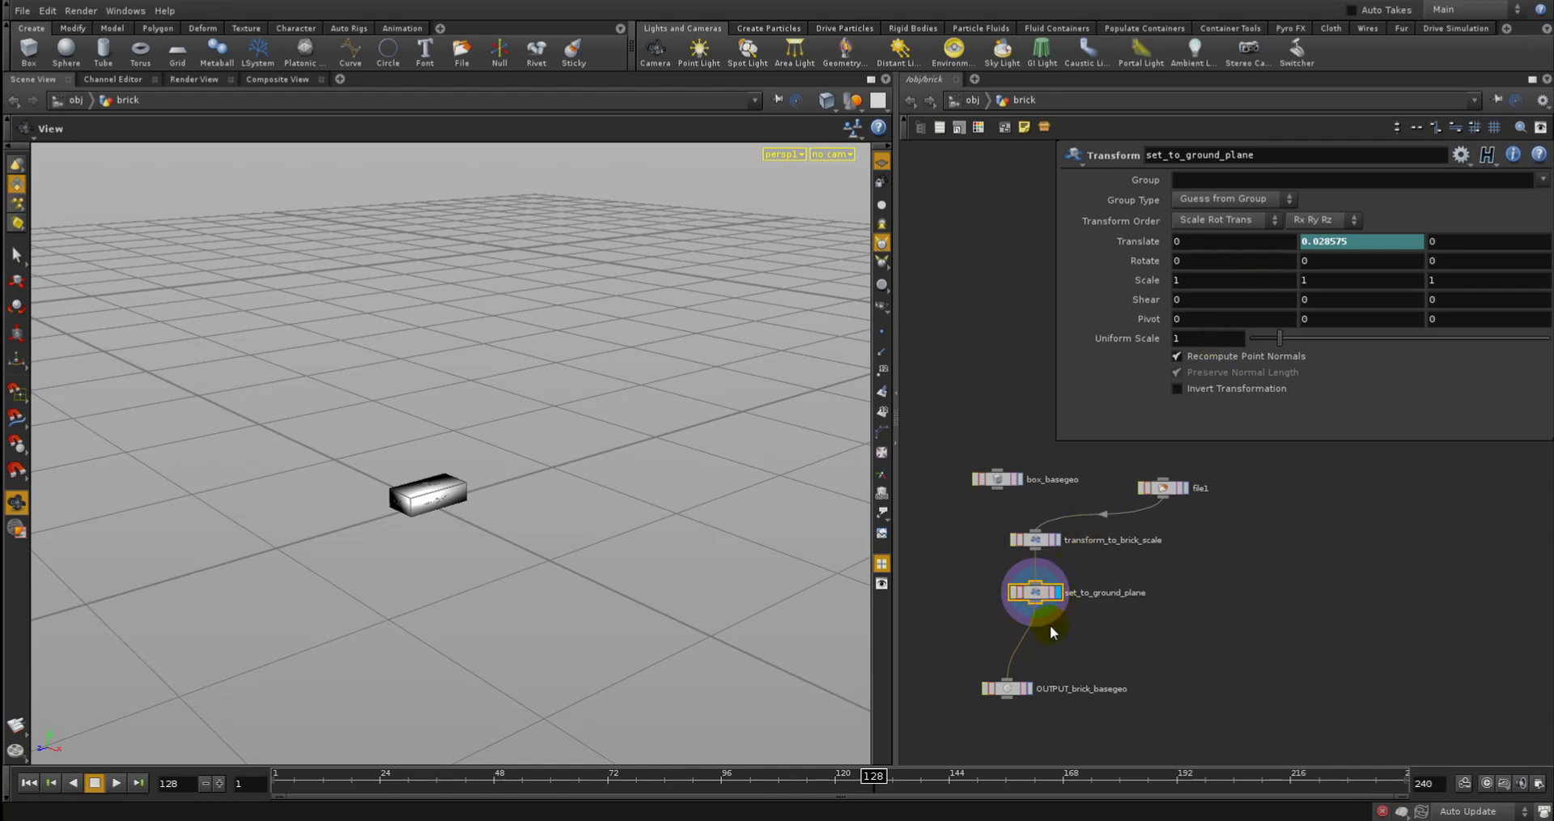
pyautogui.scroll(1, 1051, 625)
pyautogui.scroll(4, 1085, 634)
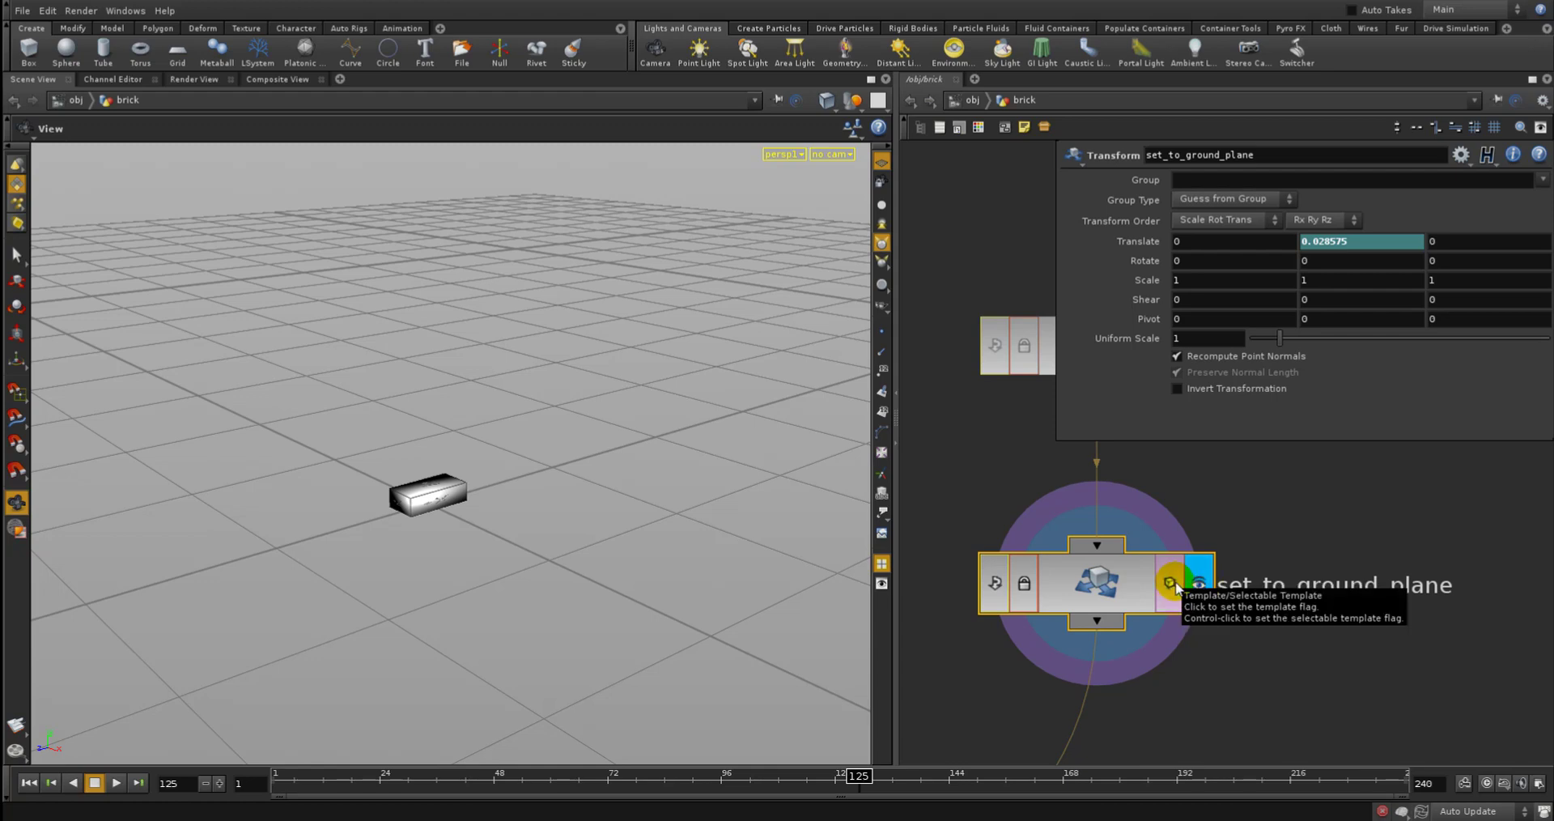
pyautogui.press('Left')
pyautogui.rightClick(1106, 625)
pyautogui.click(1296, 595)
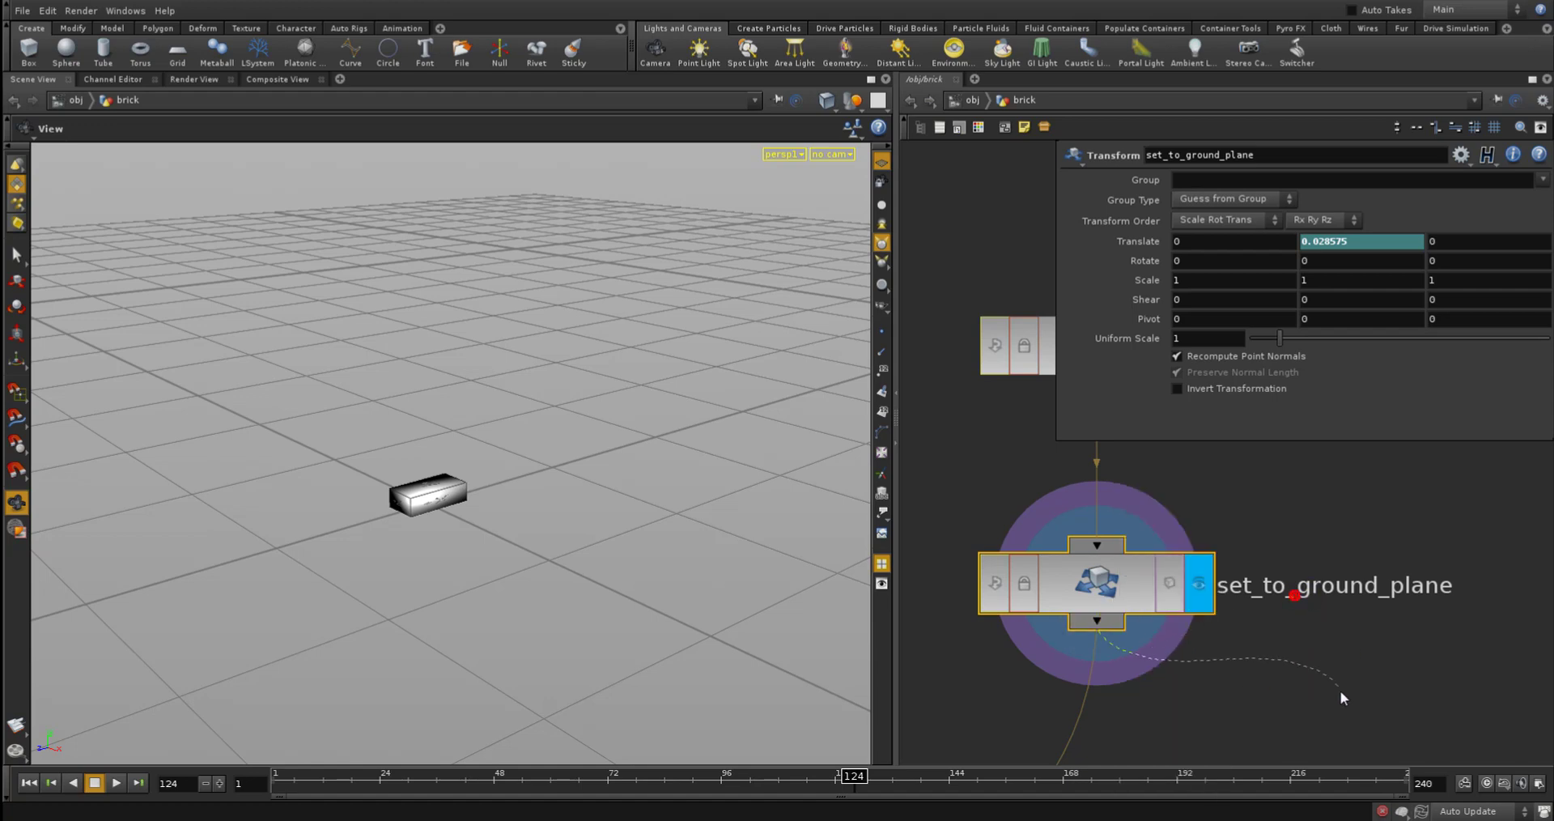
pyautogui.moveTo(1337, 688); pyautogui.dragTo(1263, 669, button='right')
pyautogui.press('Left')
pyautogui.press('Left')
pyautogui.moveTo(1237, 664); pyautogui.dragTo(1115, 568, button='middle')
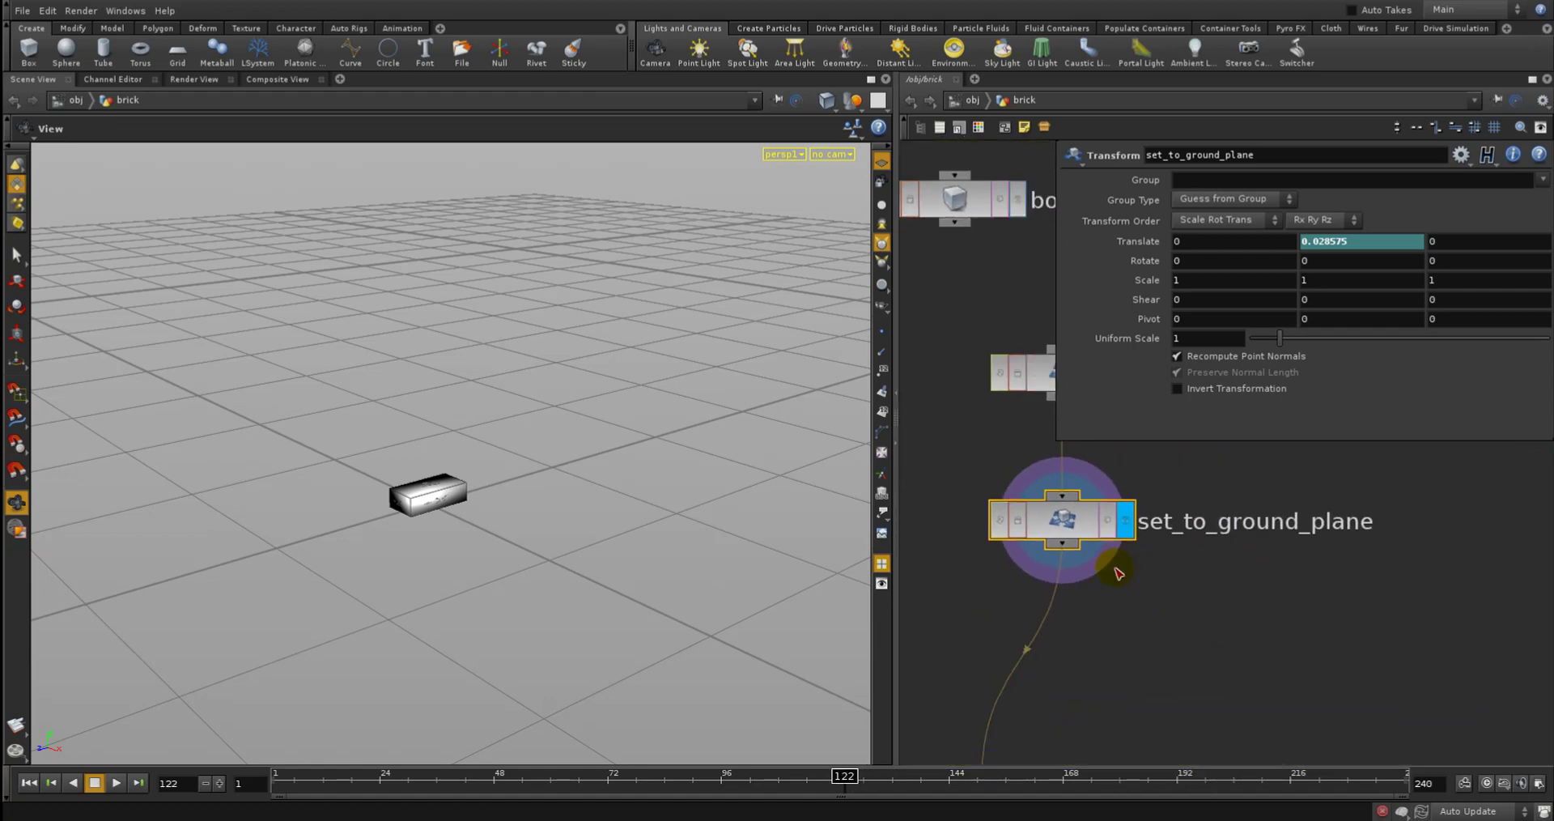
pyautogui.press('Left')
pyautogui.press('Left')
pyautogui.press('Left')
pyautogui.press('Left')
pyautogui.moveTo(1343, 594); pyautogui.dragTo(1308, 646, button='middle')
pyautogui.moveTo(1308, 646); pyautogui.dragTo(1231, 612, button='right')
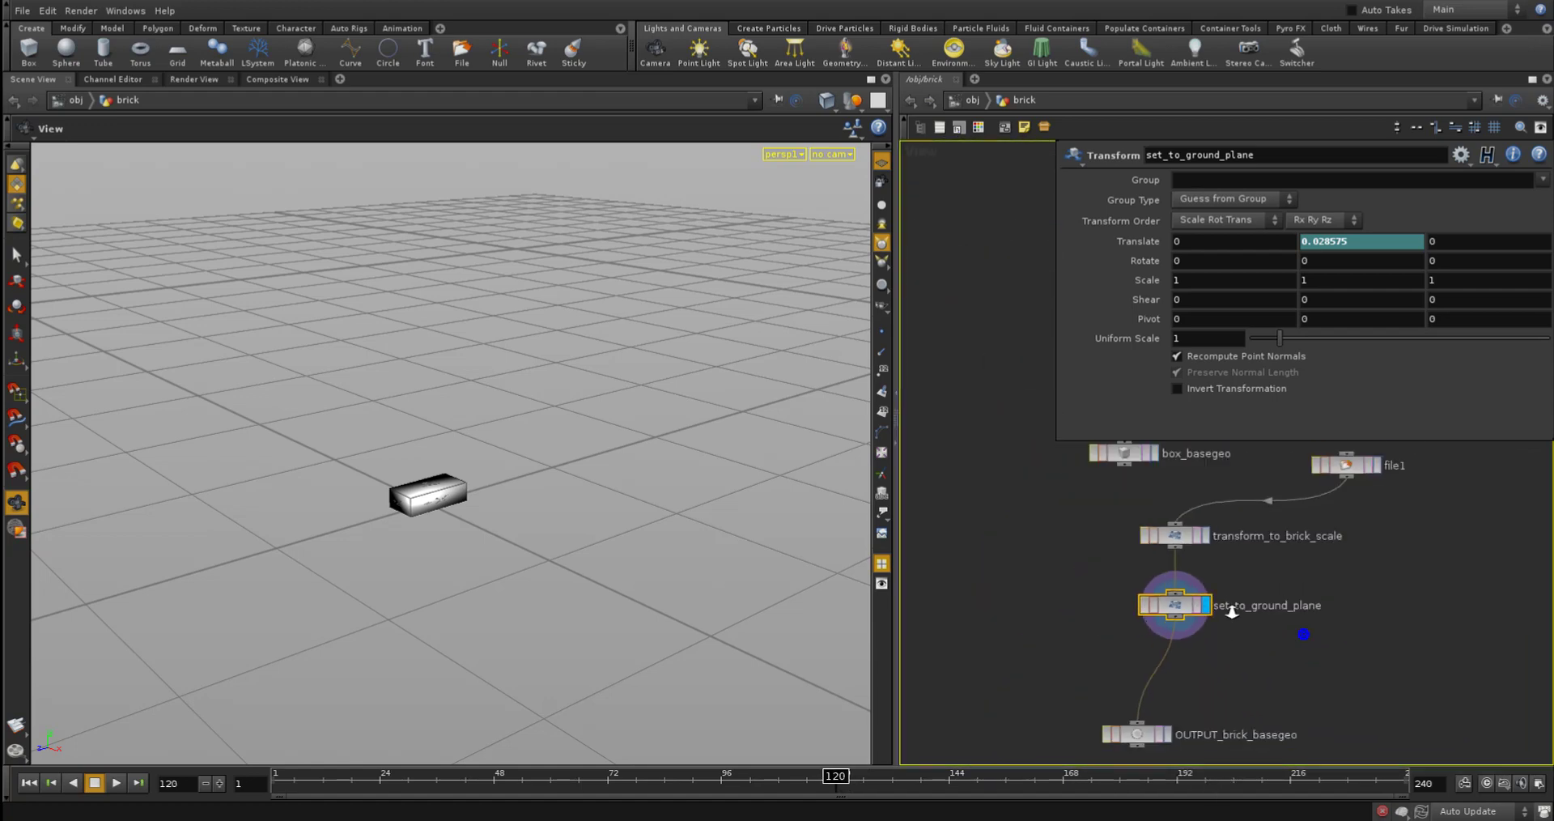
pyautogui.moveTo(1276, 658); pyautogui.dragTo(1216, 657, button='middle')
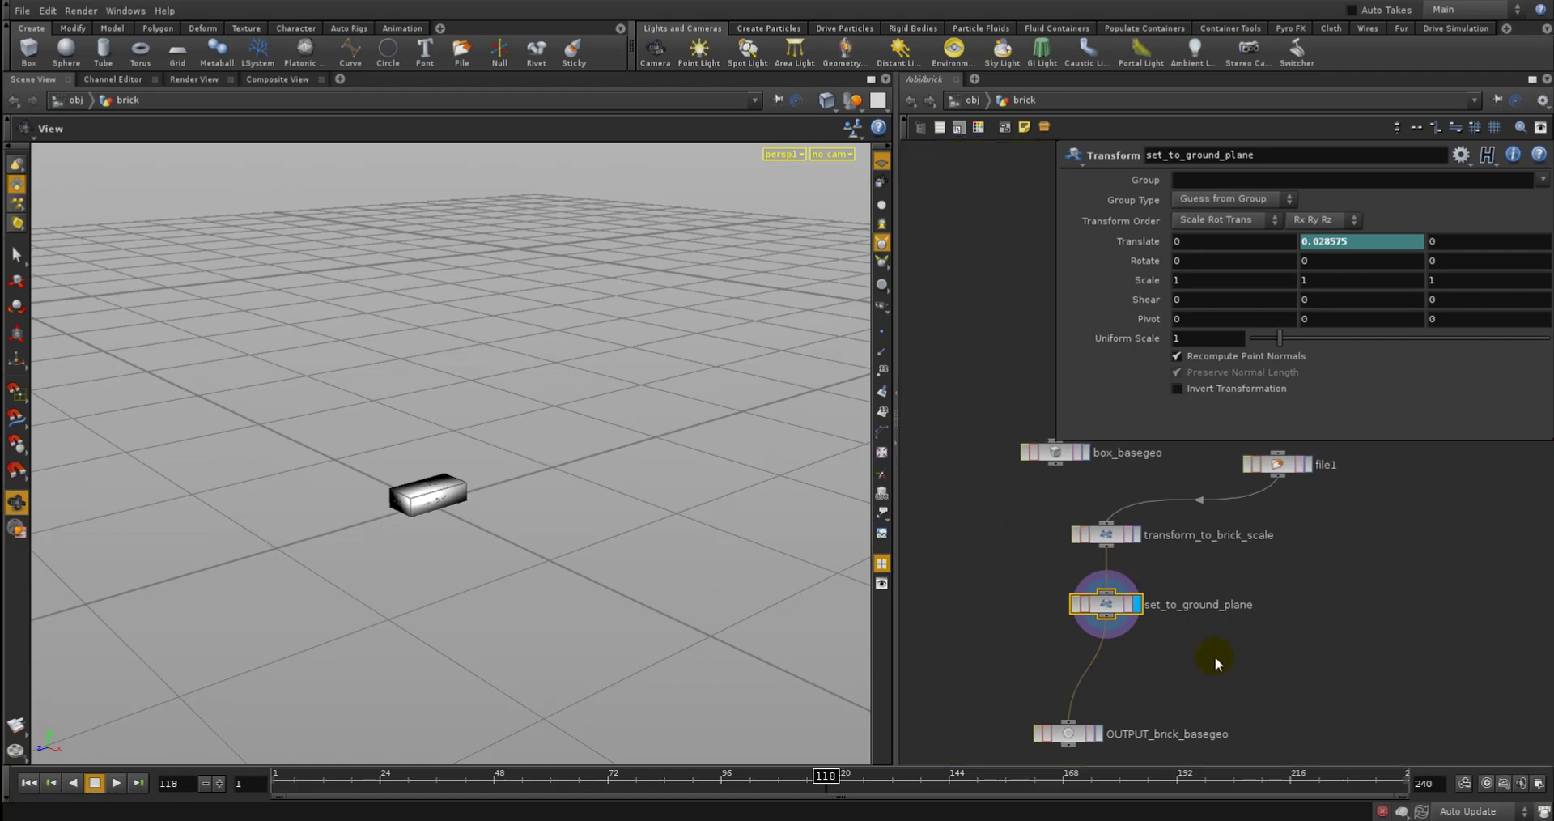
# Set the display flag on OUTPUT_brick_basegeo and put only the render flag on file1
pyautogui.click(1095, 736)
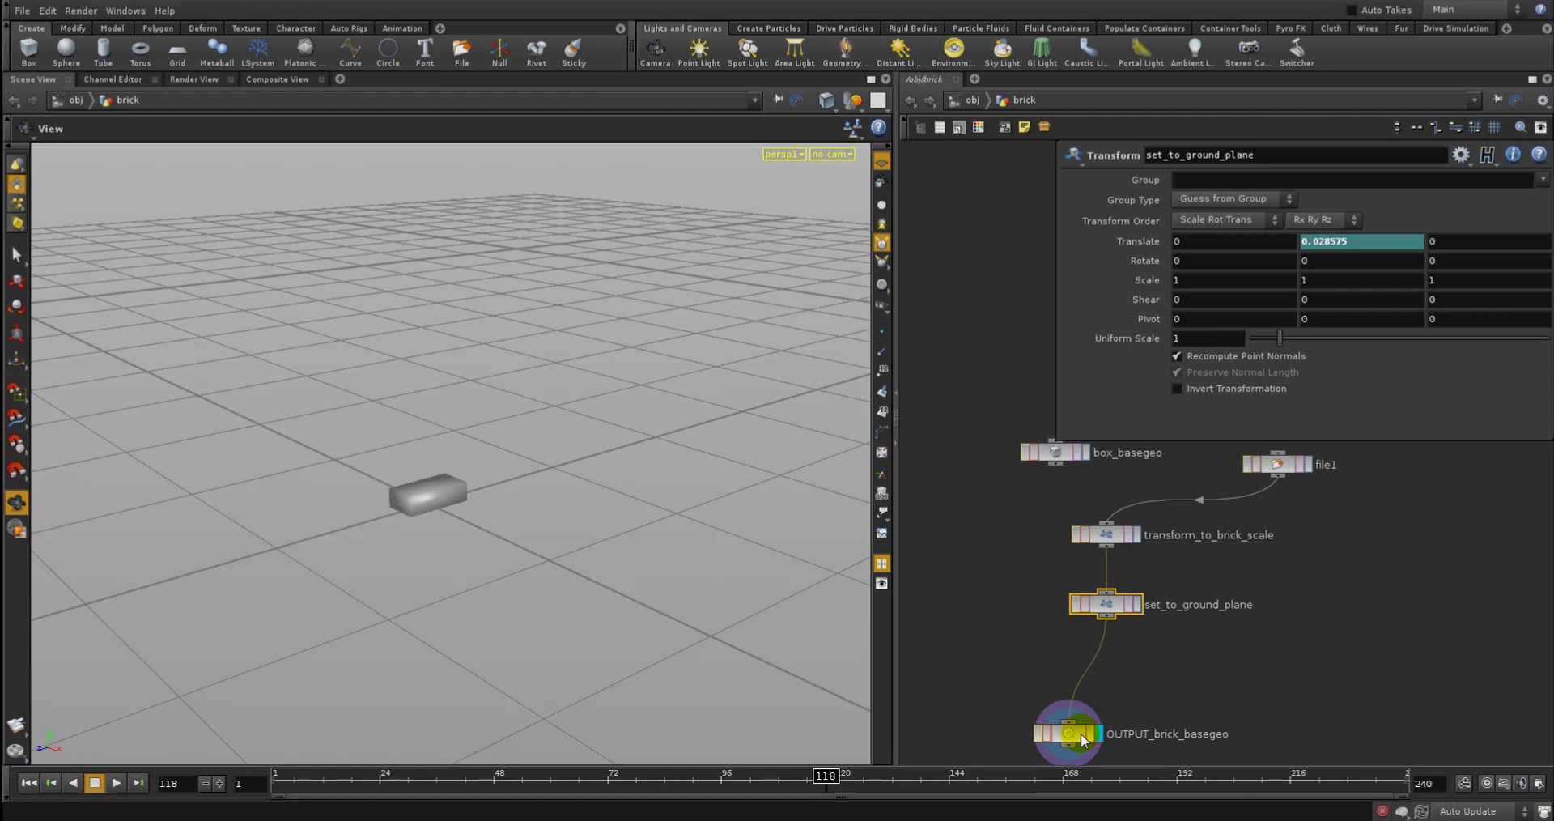
pyautogui.click(1307, 467)
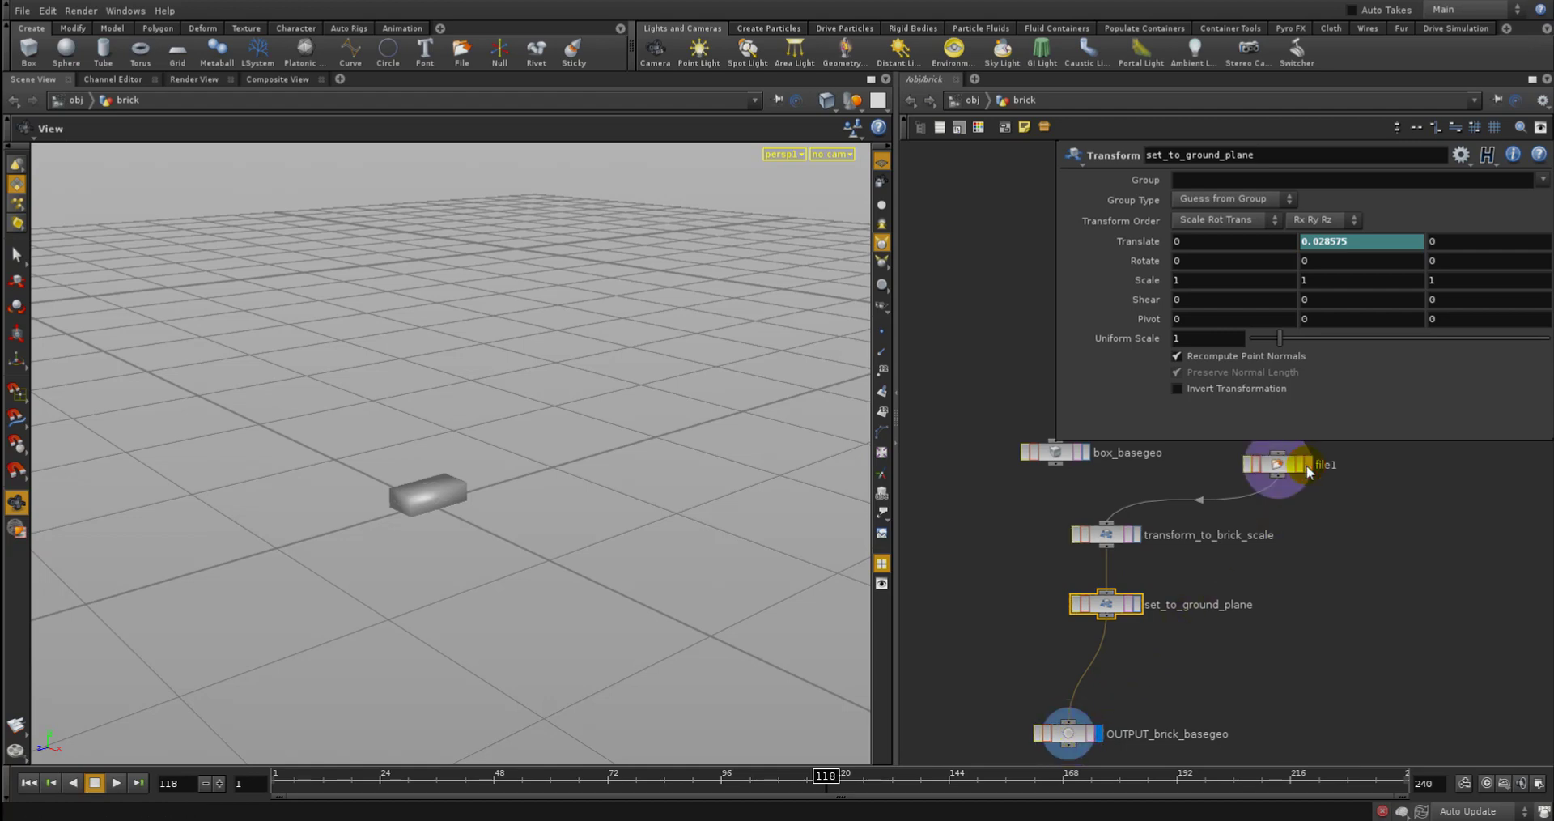
pyautogui.press('Left')
pyautogui.moveTo(1307, 466); pyautogui.dragTo(1257, 476, button='middle')
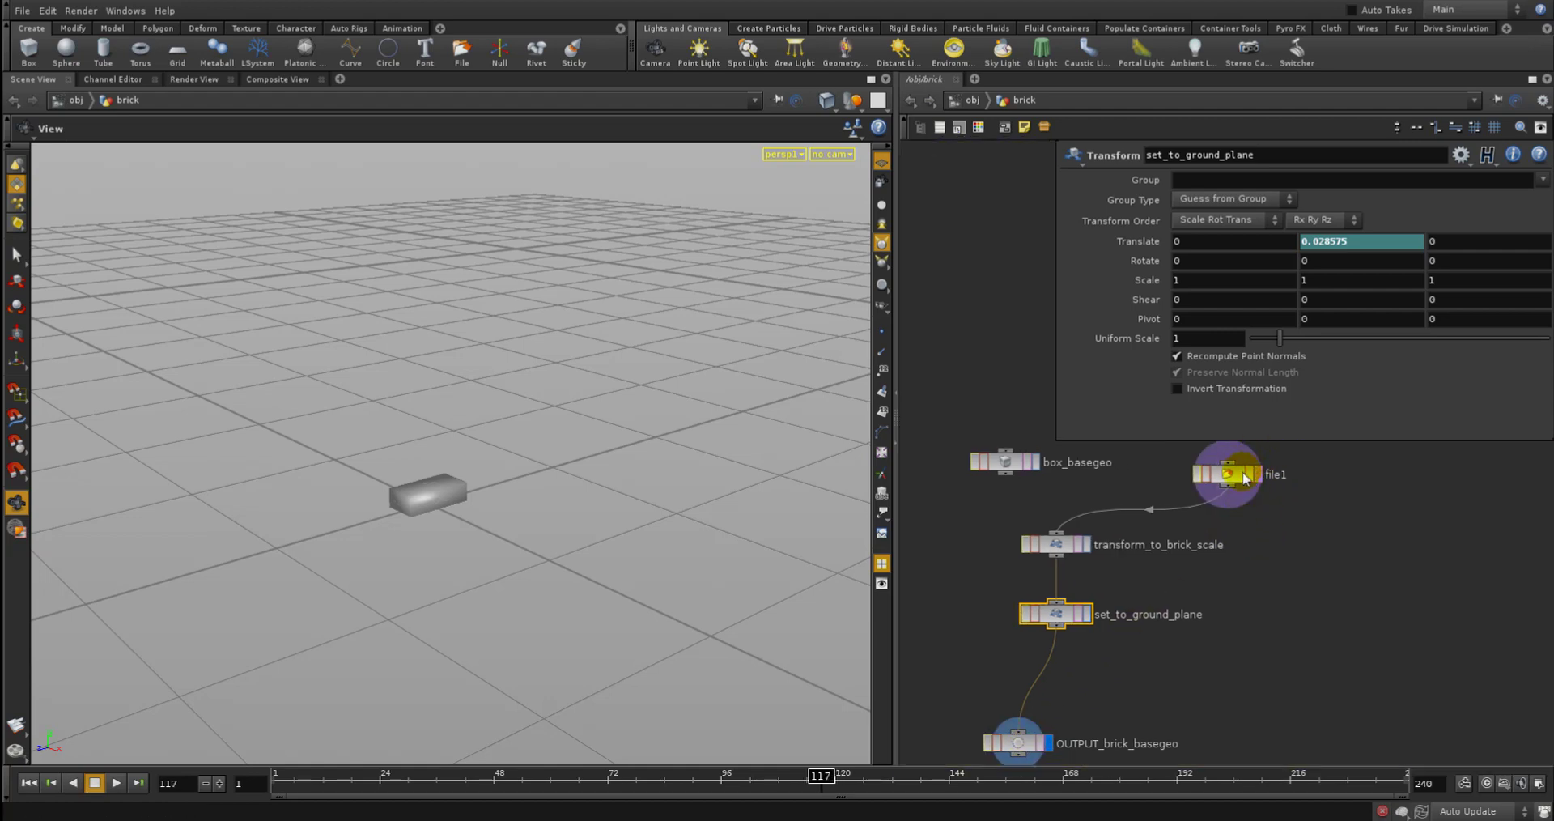
pyautogui.click(1143, 640)
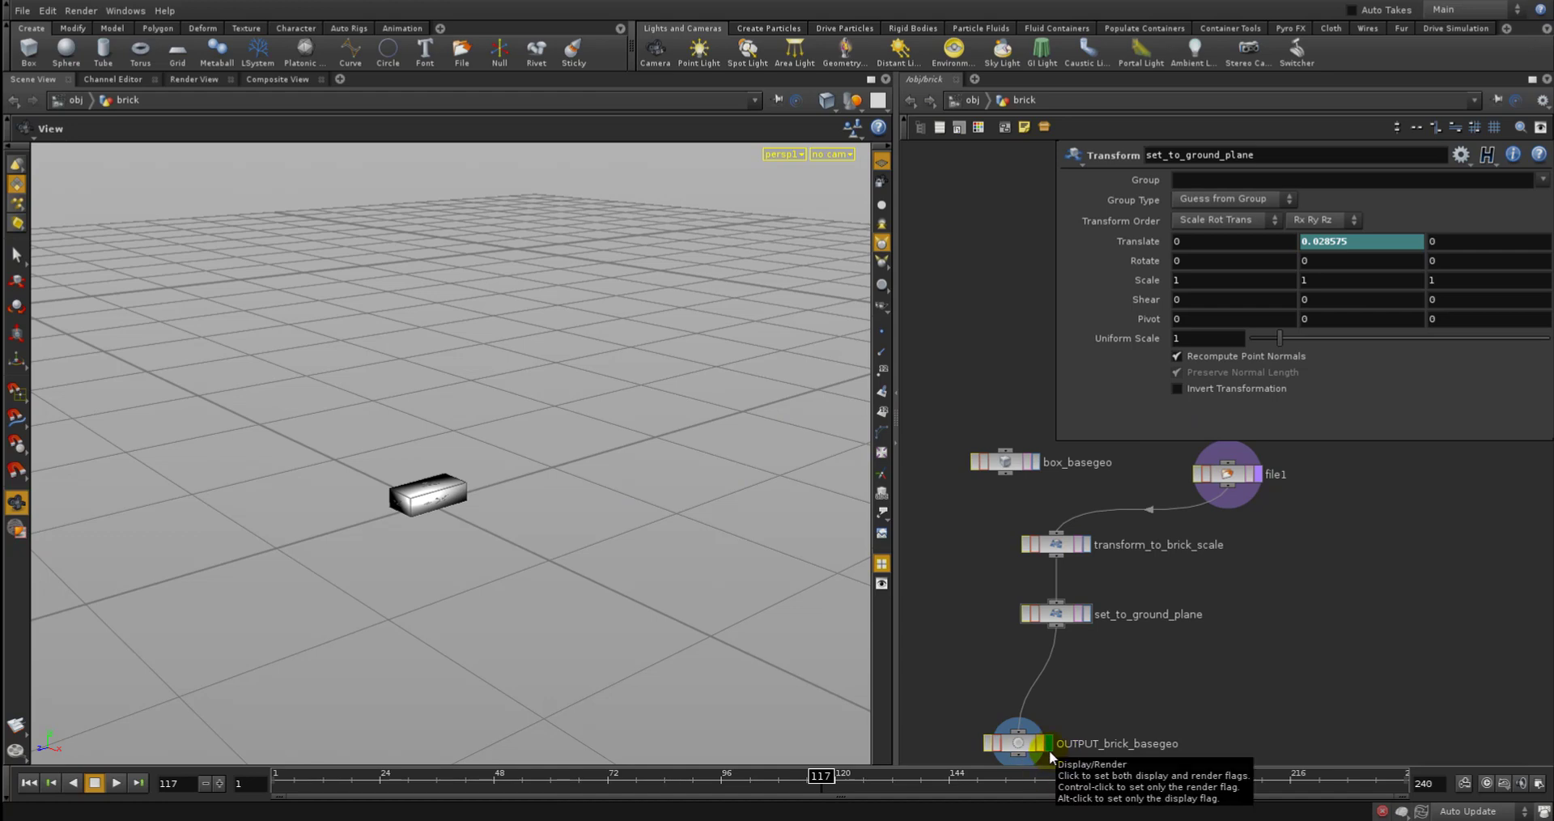
# Examine the separate render flag on file1 and the display flag on OUTPUT_brick_basegeo
pyautogui.scroll(3, 1166, 627)
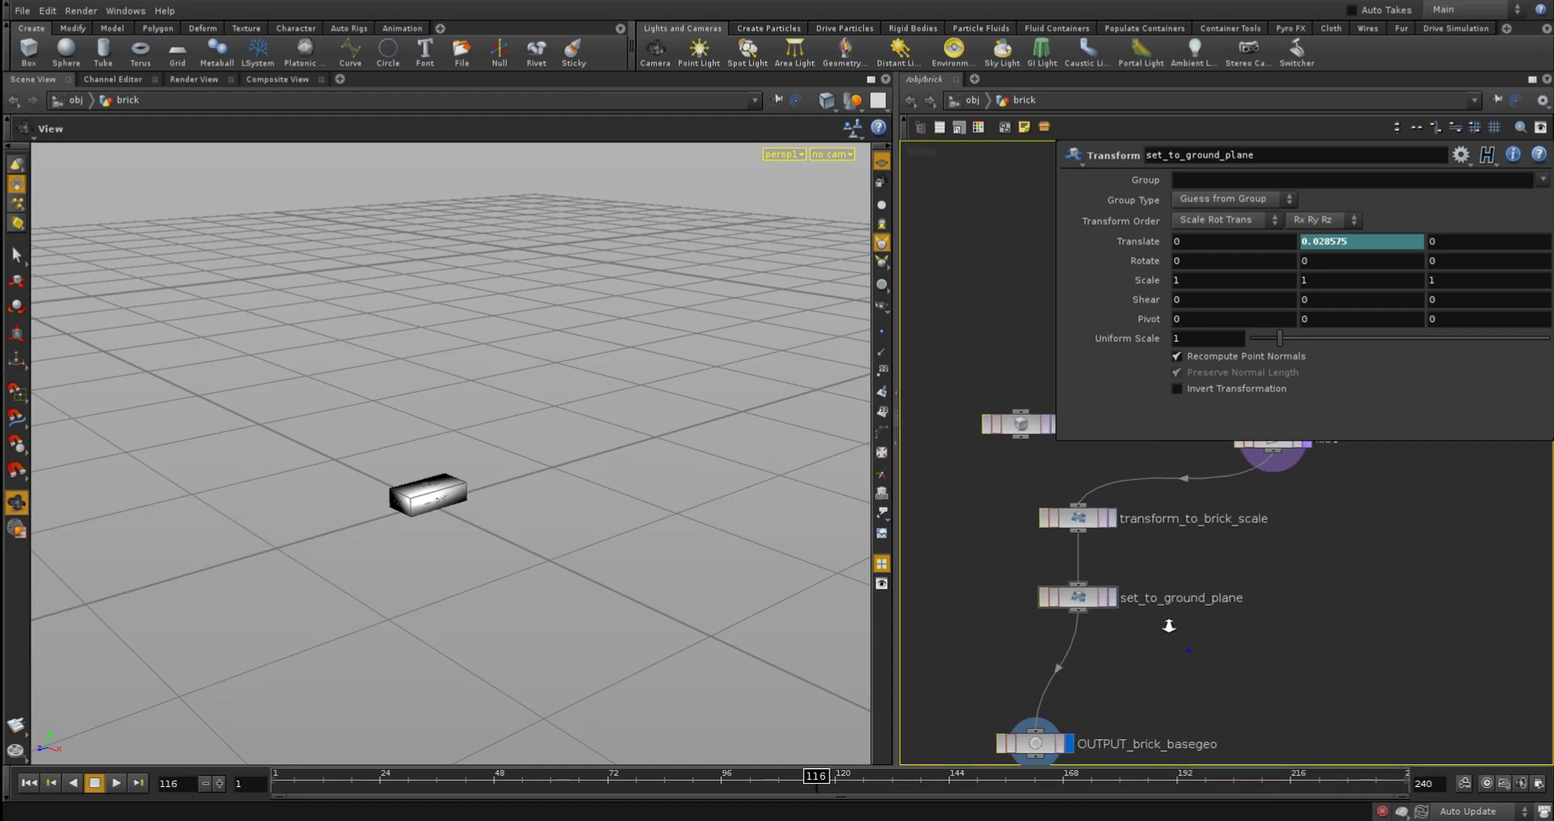
pyautogui.scroll(-2, 1169, 625)
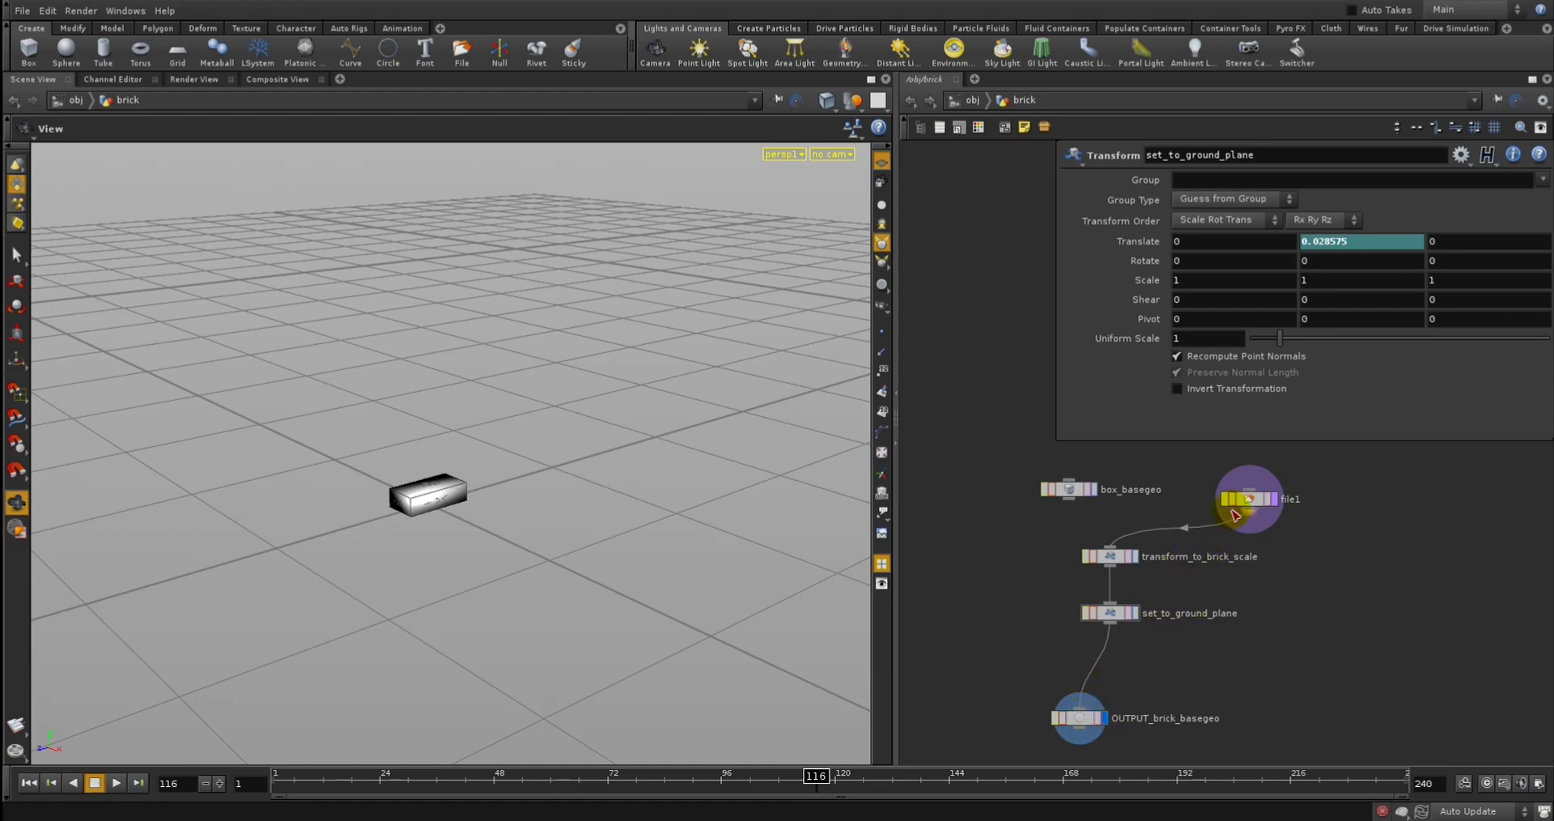
pyautogui.scroll(6, 1377, 539)
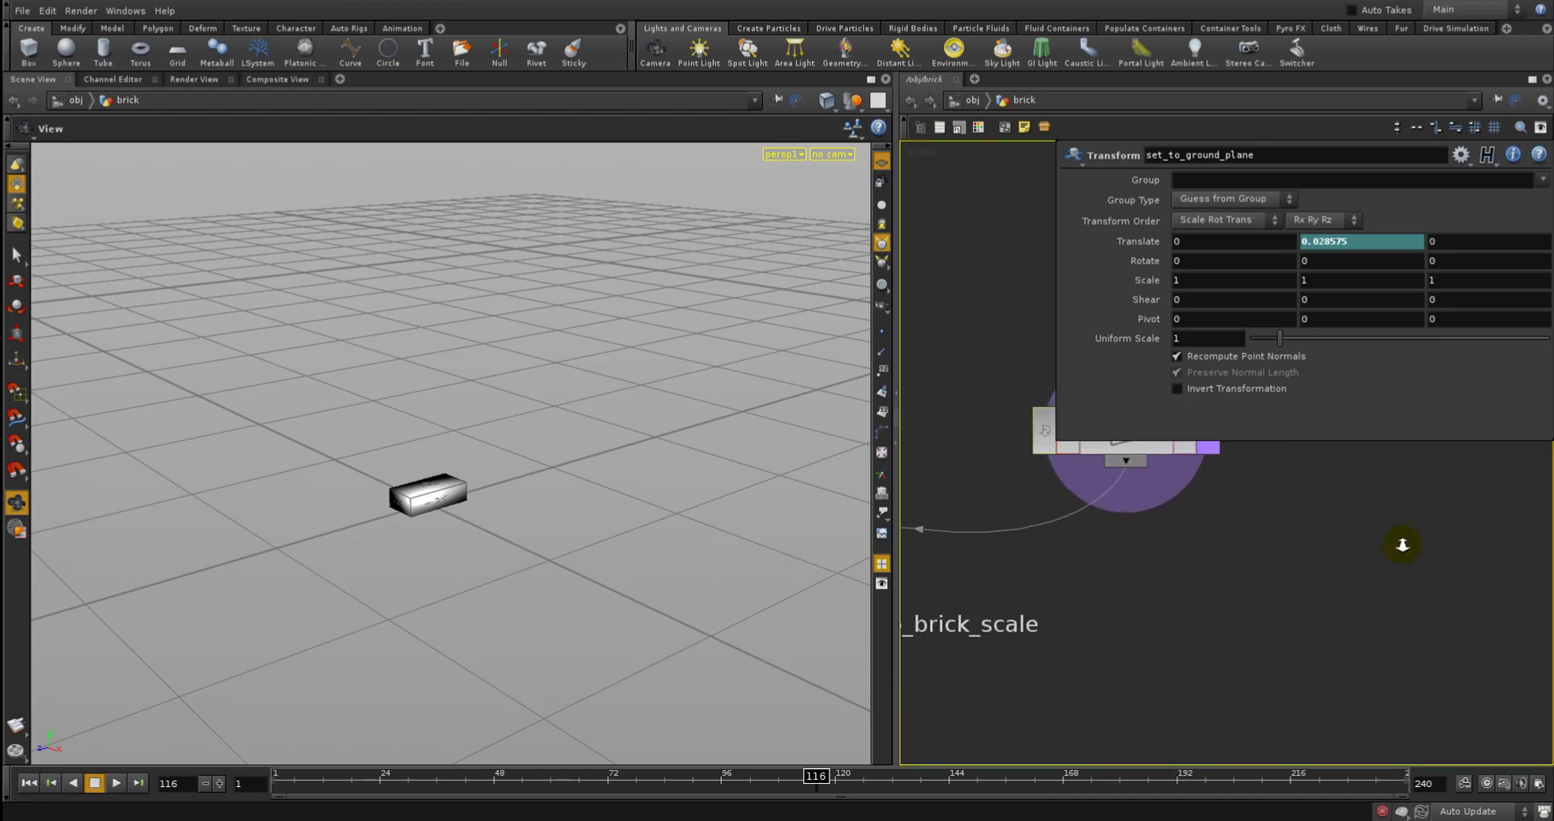
pyautogui.moveTo(1387, 541); pyautogui.dragTo(1391, 542, button='right')
pyautogui.press('Left')
pyautogui.moveTo(1233, 618); pyautogui.dragTo(1232, 722, button='middle')
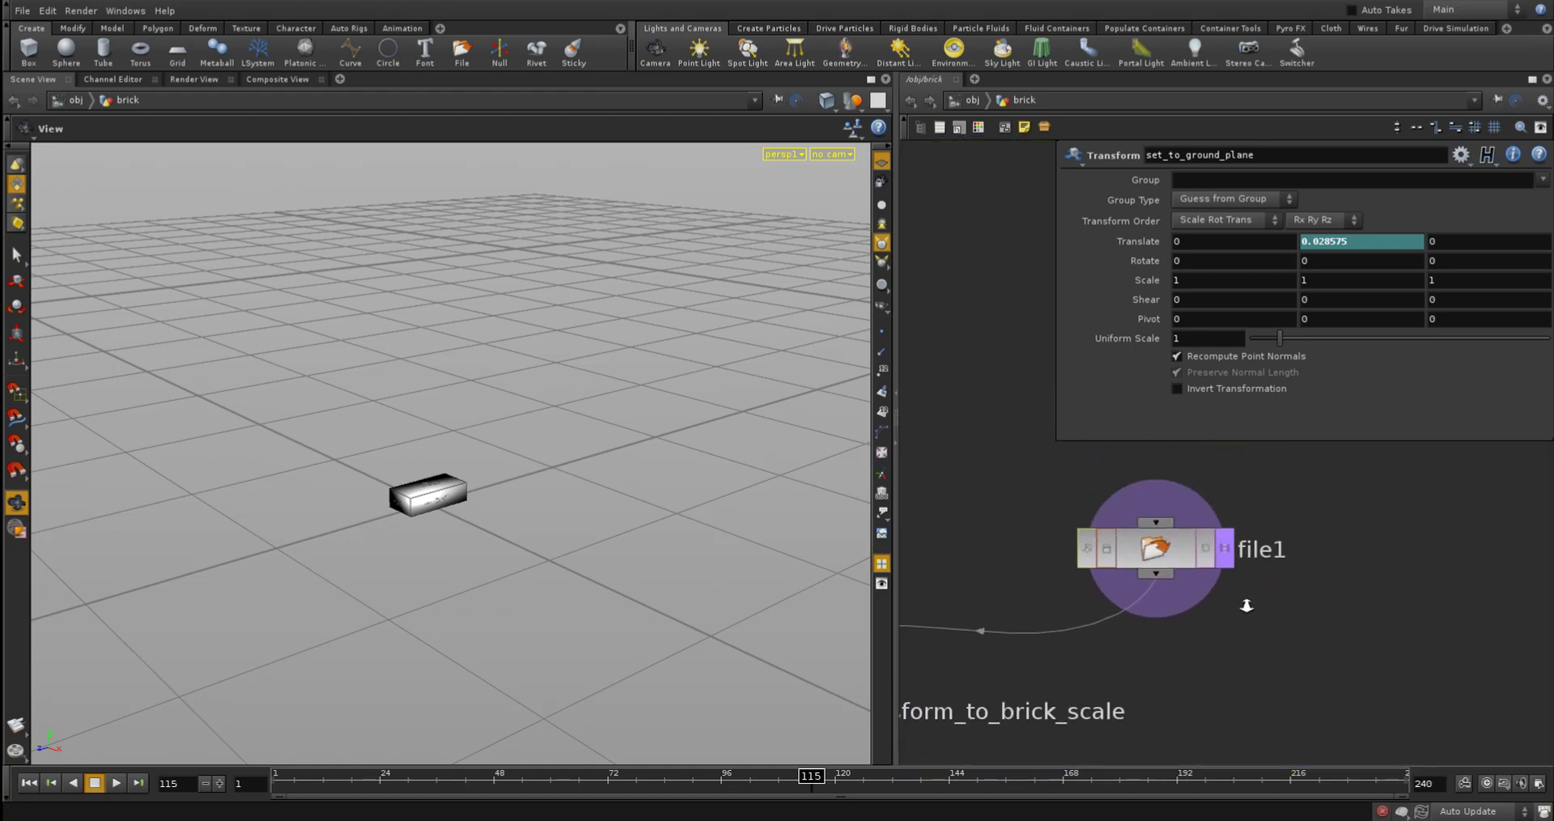
pyautogui.moveTo(1245, 607); pyautogui.dragTo(1318, 638, button='right')
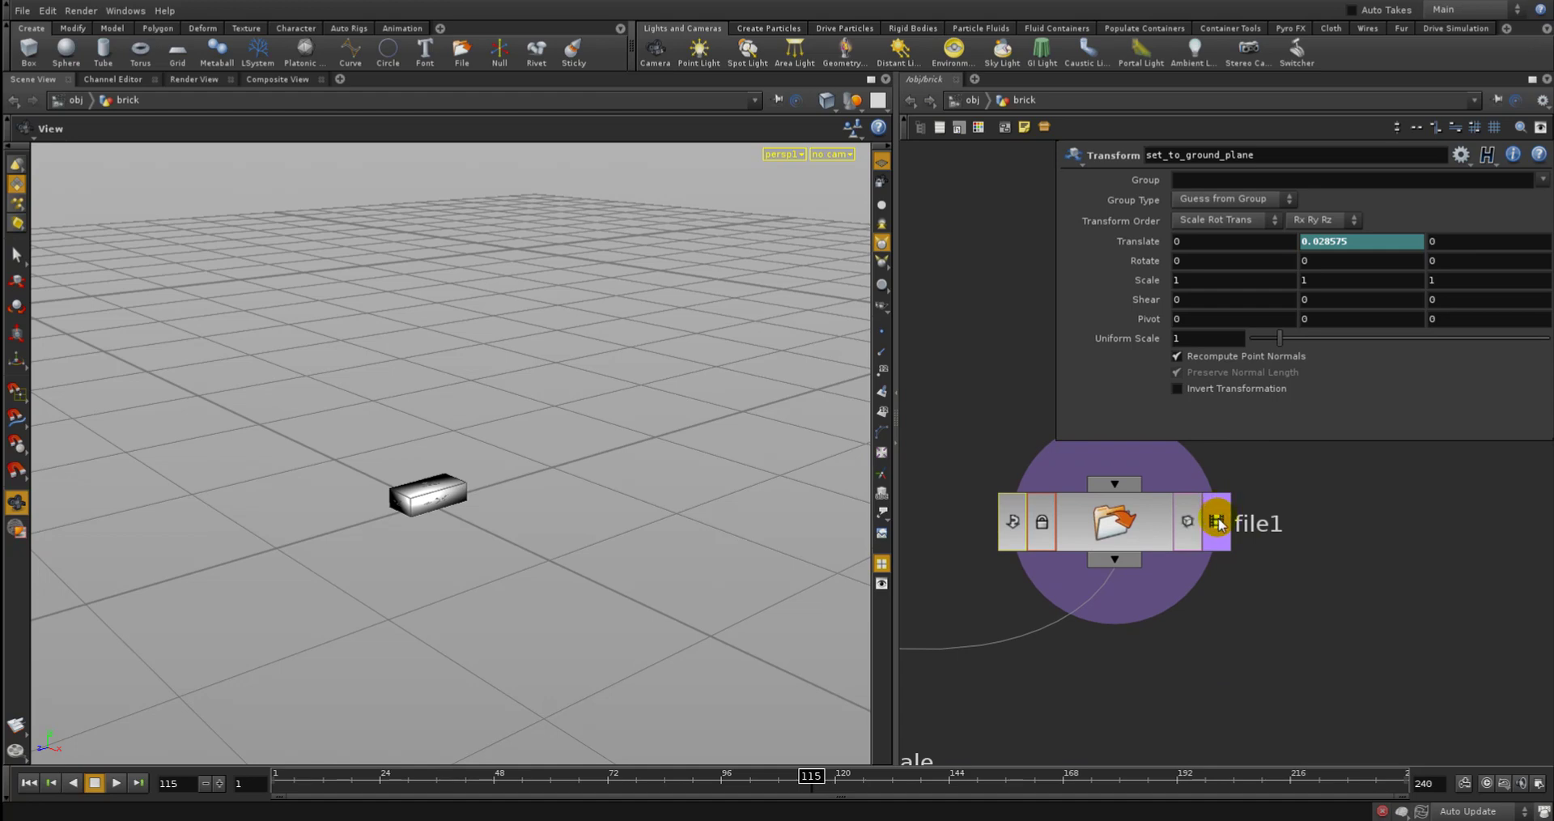
pyautogui.moveTo(1213, 668); pyautogui.dragTo(1131, 613, button='right')
pyautogui.press('Left')
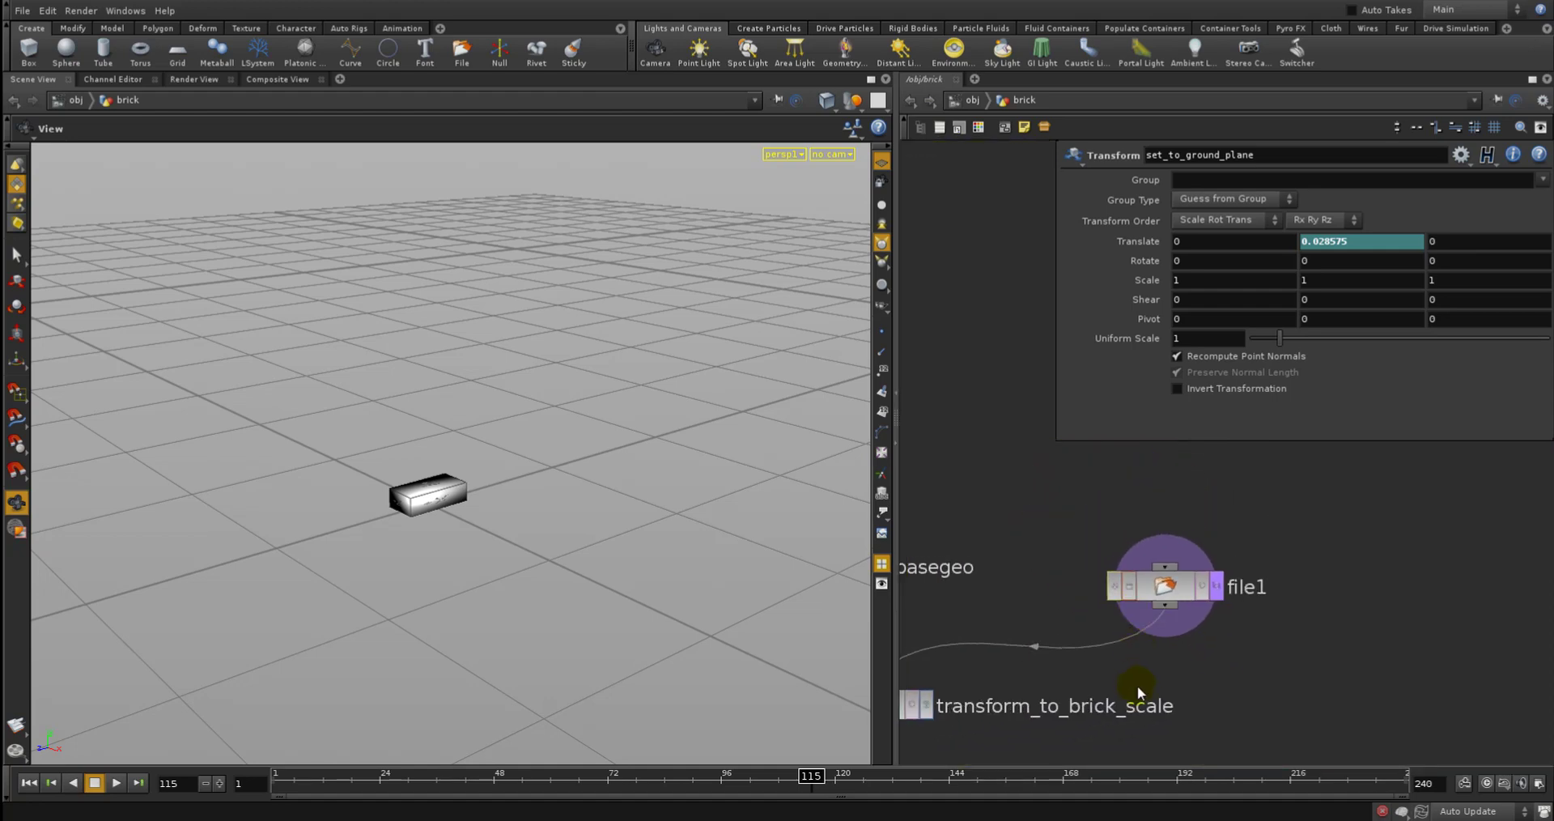
pyautogui.moveTo(1140, 678); pyautogui.dragTo(1207, 508, button='middle')
pyautogui.press('Left')
pyautogui.press('Left')
pyautogui.press('Left')
pyautogui.press('Left')
pyautogui.press('Left')
pyautogui.press('Left')
pyautogui.press('Left')
pyautogui.press('Left')
pyautogui.press('Left')
pyautogui.moveTo(1205, 572); pyautogui.dragTo(1270, 416, button='middle')
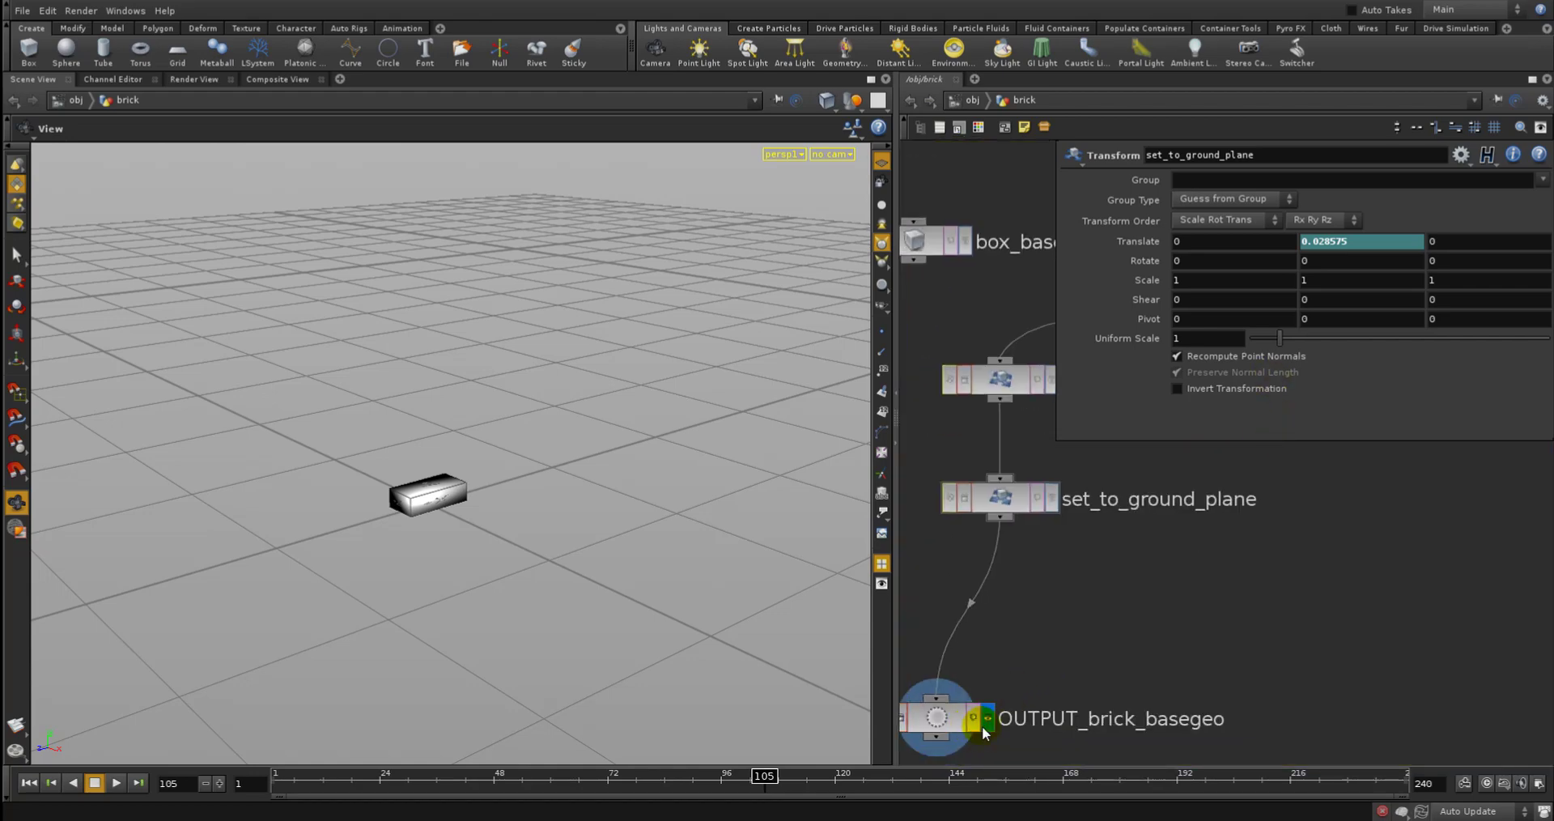
# Select OUTPUT_brick_basegeo and set both its display and render flags
pyautogui.click(947, 717)
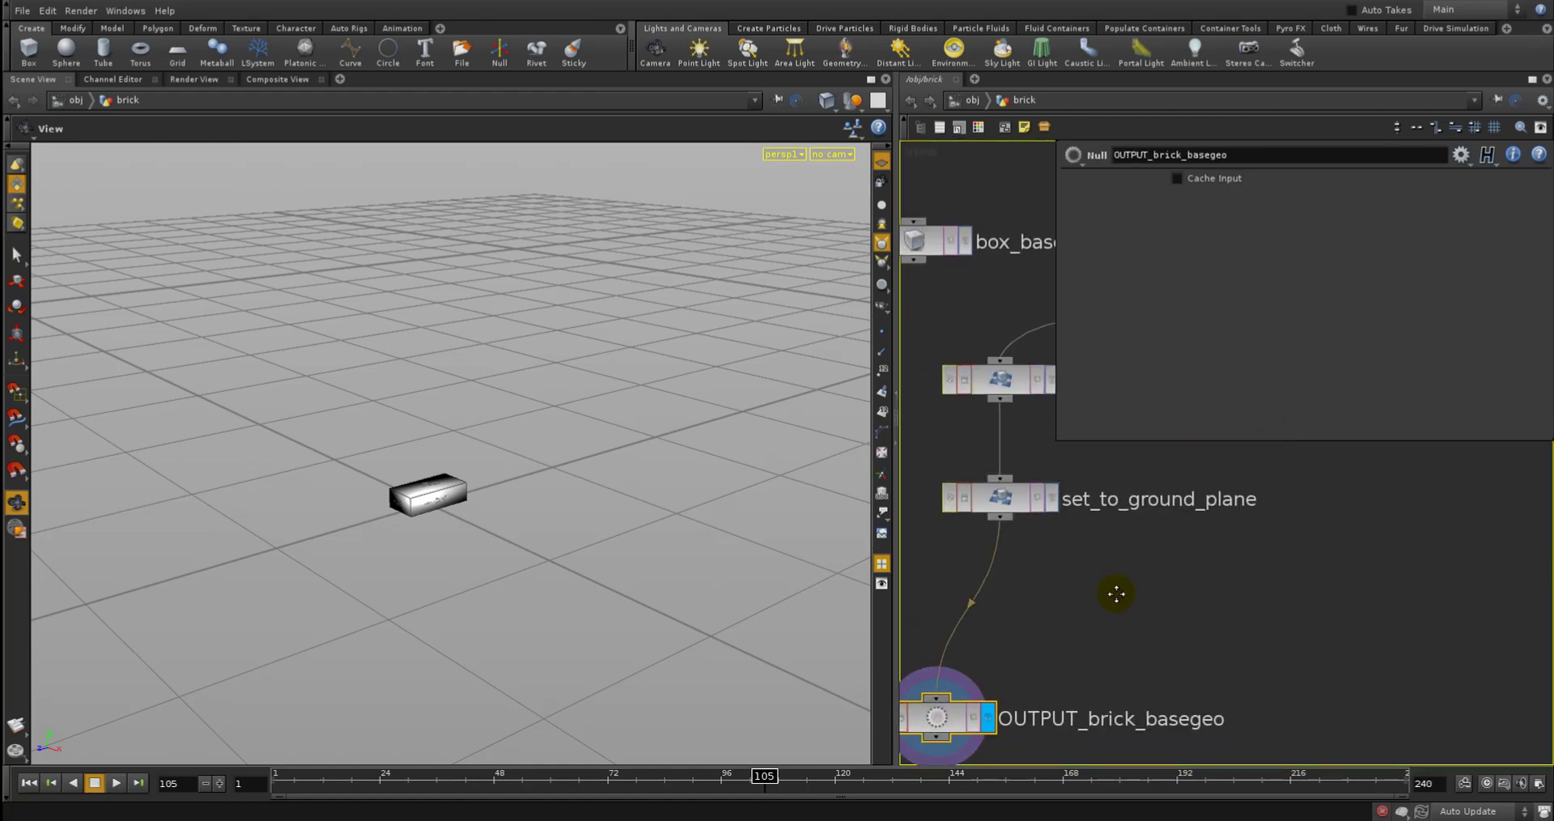
pyautogui.moveTo(1116, 593); pyautogui.dragTo(1041, 716, button='middle')
pyautogui.press('Left')
pyautogui.press('Left')
pyautogui.press('Left')
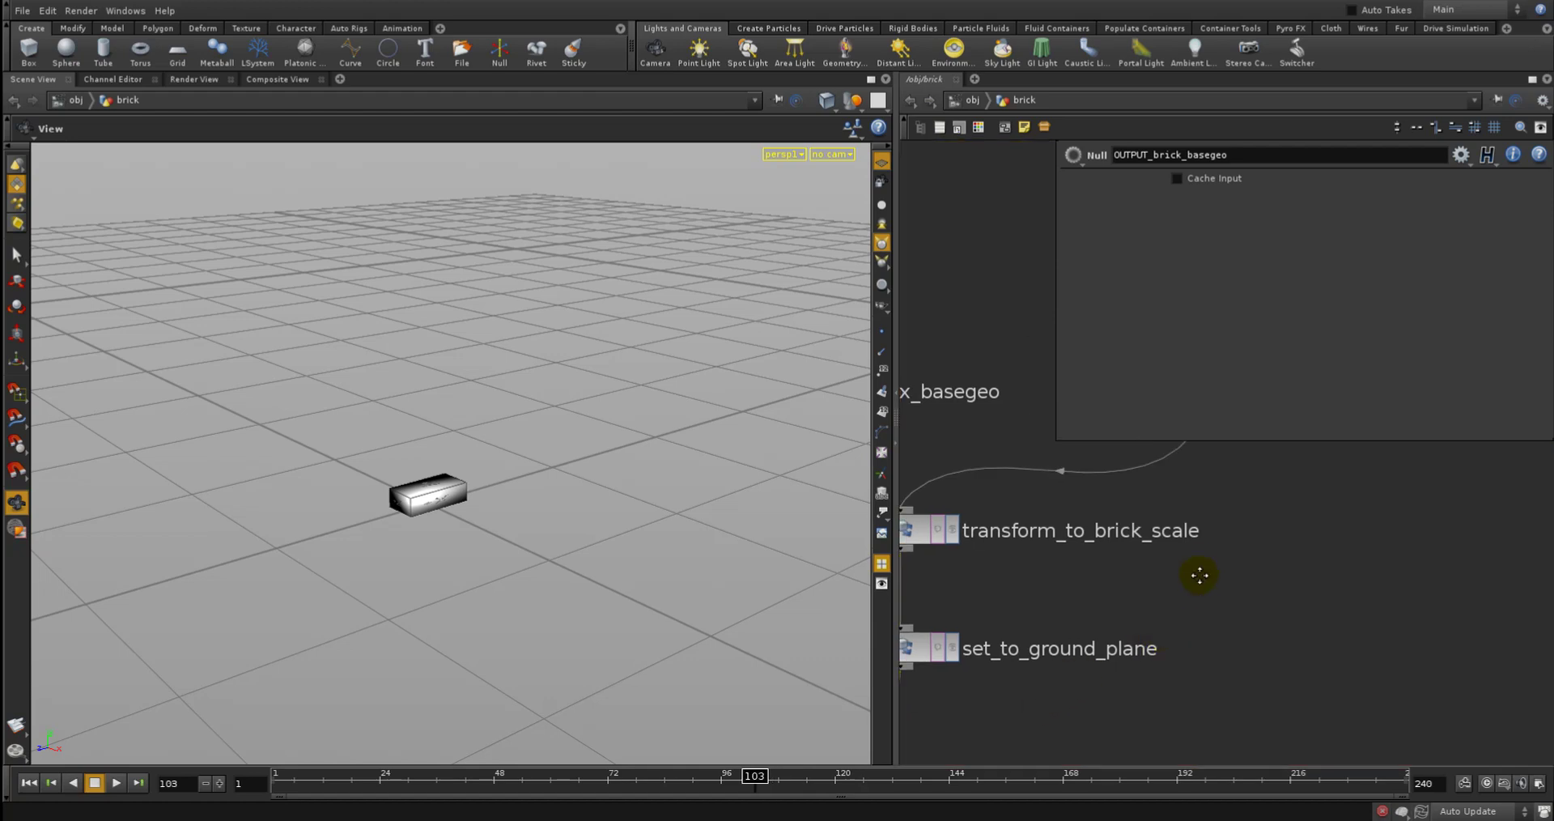
pyautogui.moveTo(1201, 574); pyautogui.dragTo(1096, 722, button='middle')
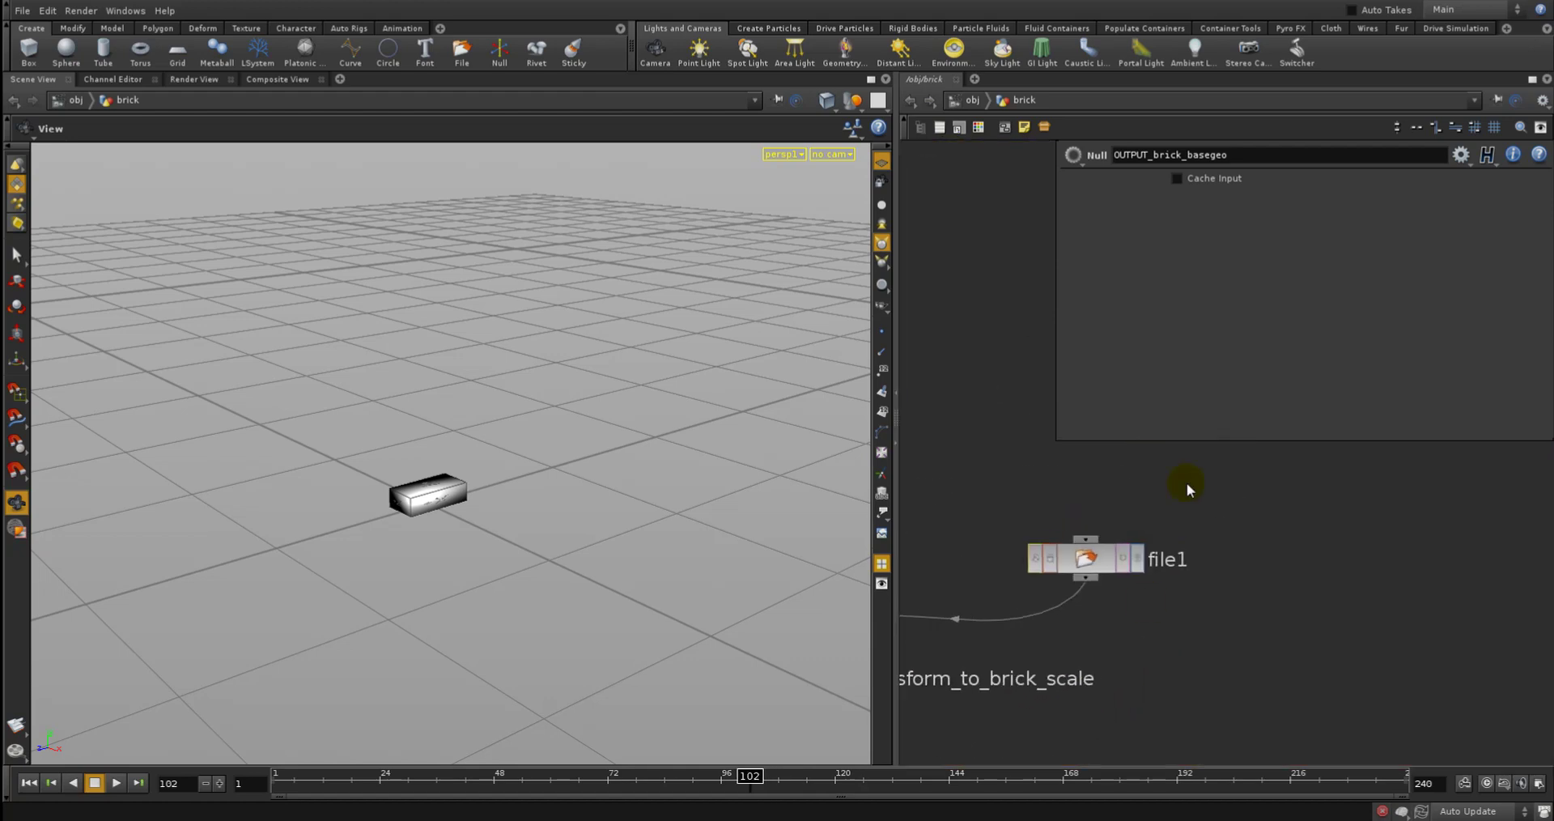
# Move only the render flag to file1 and return it to OUTPUT_brick_basegeo
pyautogui.keyDown('ctrl'); pyautogui.click(1138, 557); pyautogui.keyUp('ctrl')
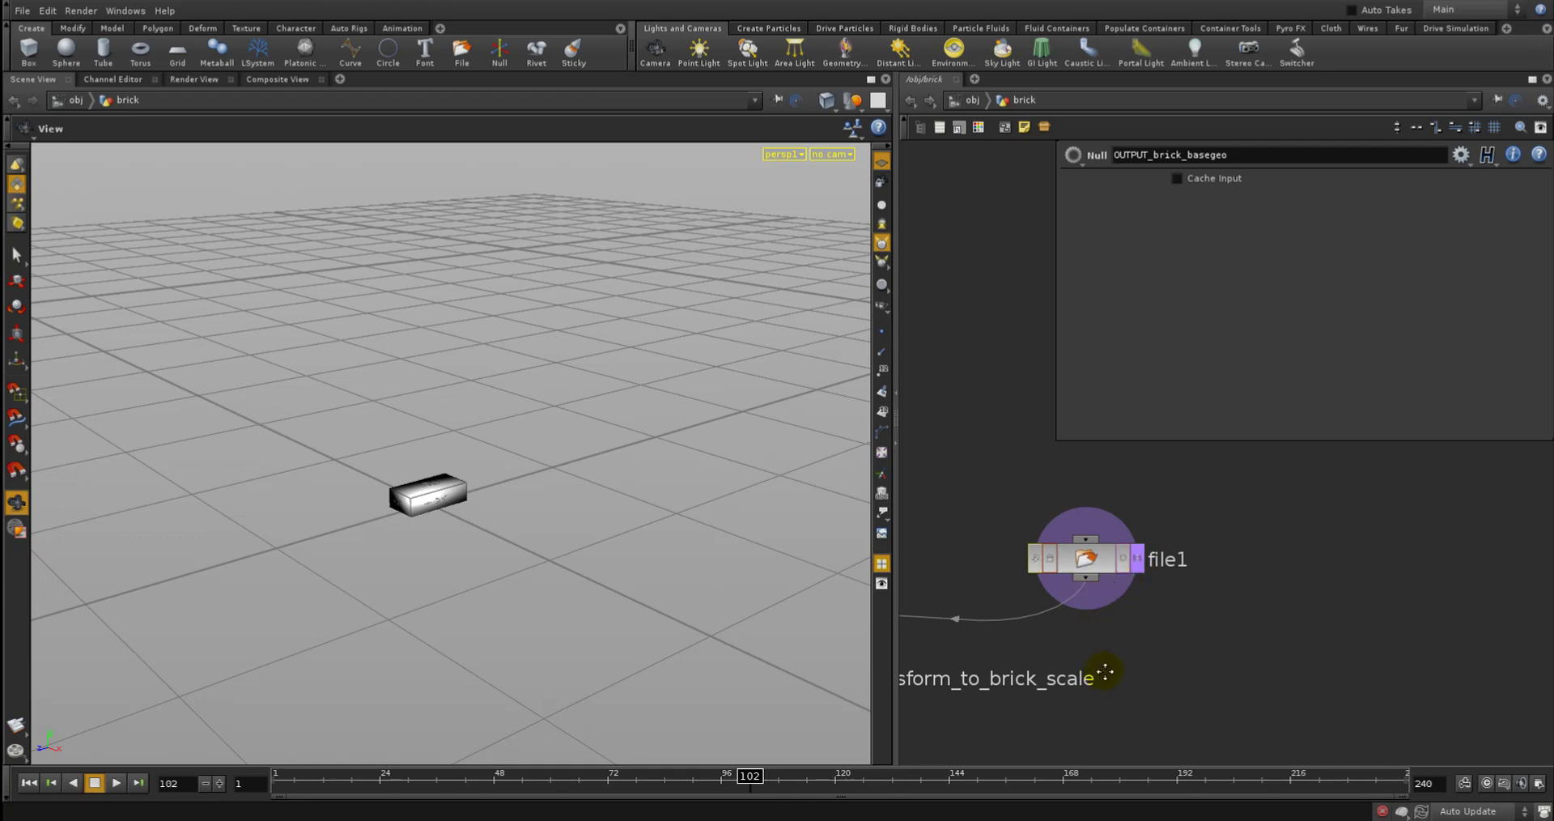
pyautogui.moveTo(1106, 673); pyautogui.dragTo(1237, 436, button='middle')
pyautogui.press('Left')
pyautogui.scroll(-5, 1228, 589)
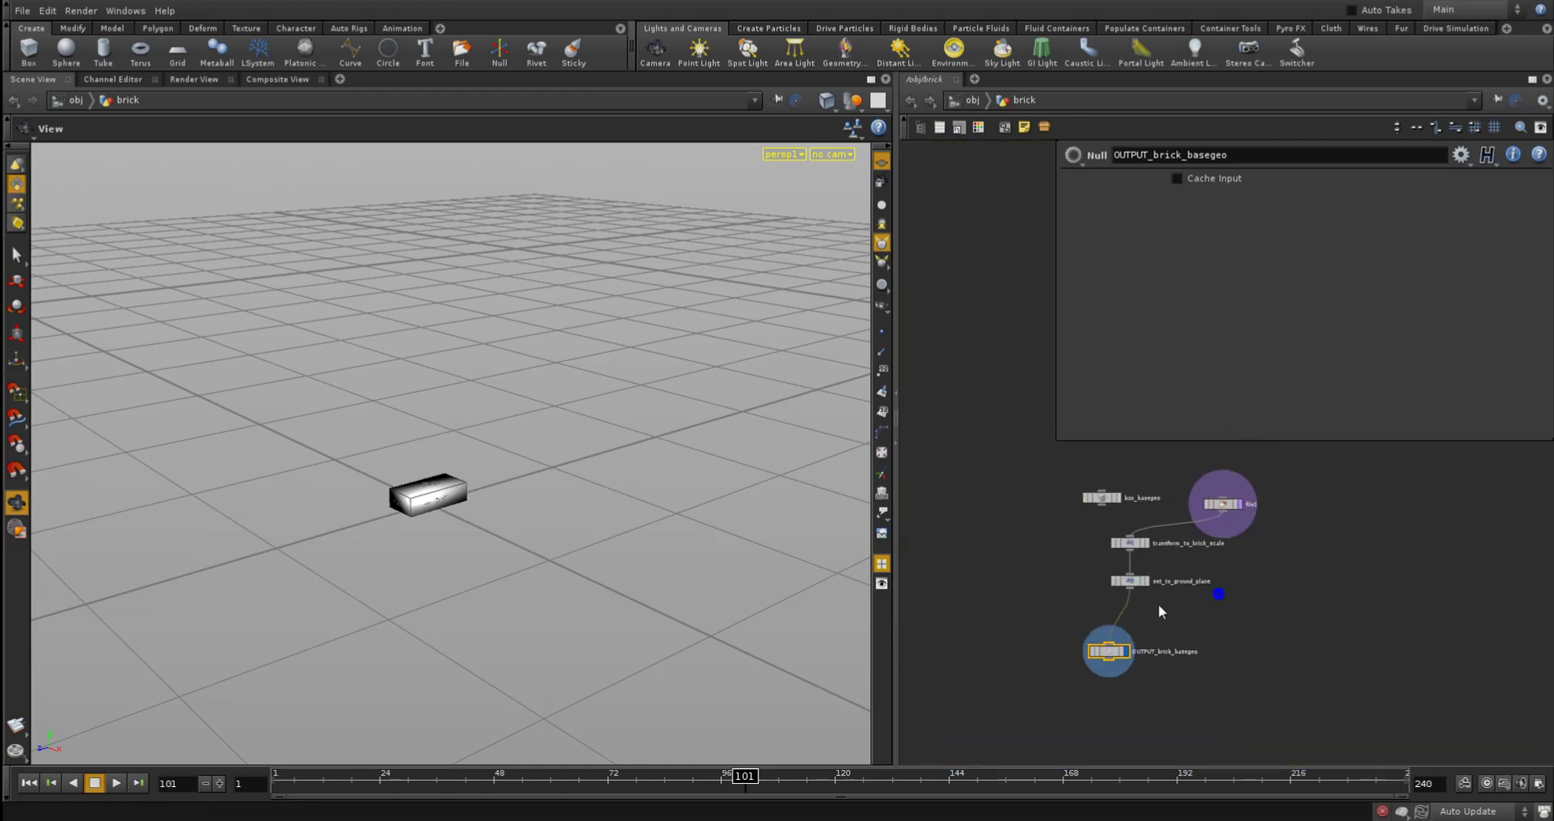
pyautogui.keyDown('ctrl'); pyautogui.click(1127, 652); pyautogui.keyUp('ctrl')
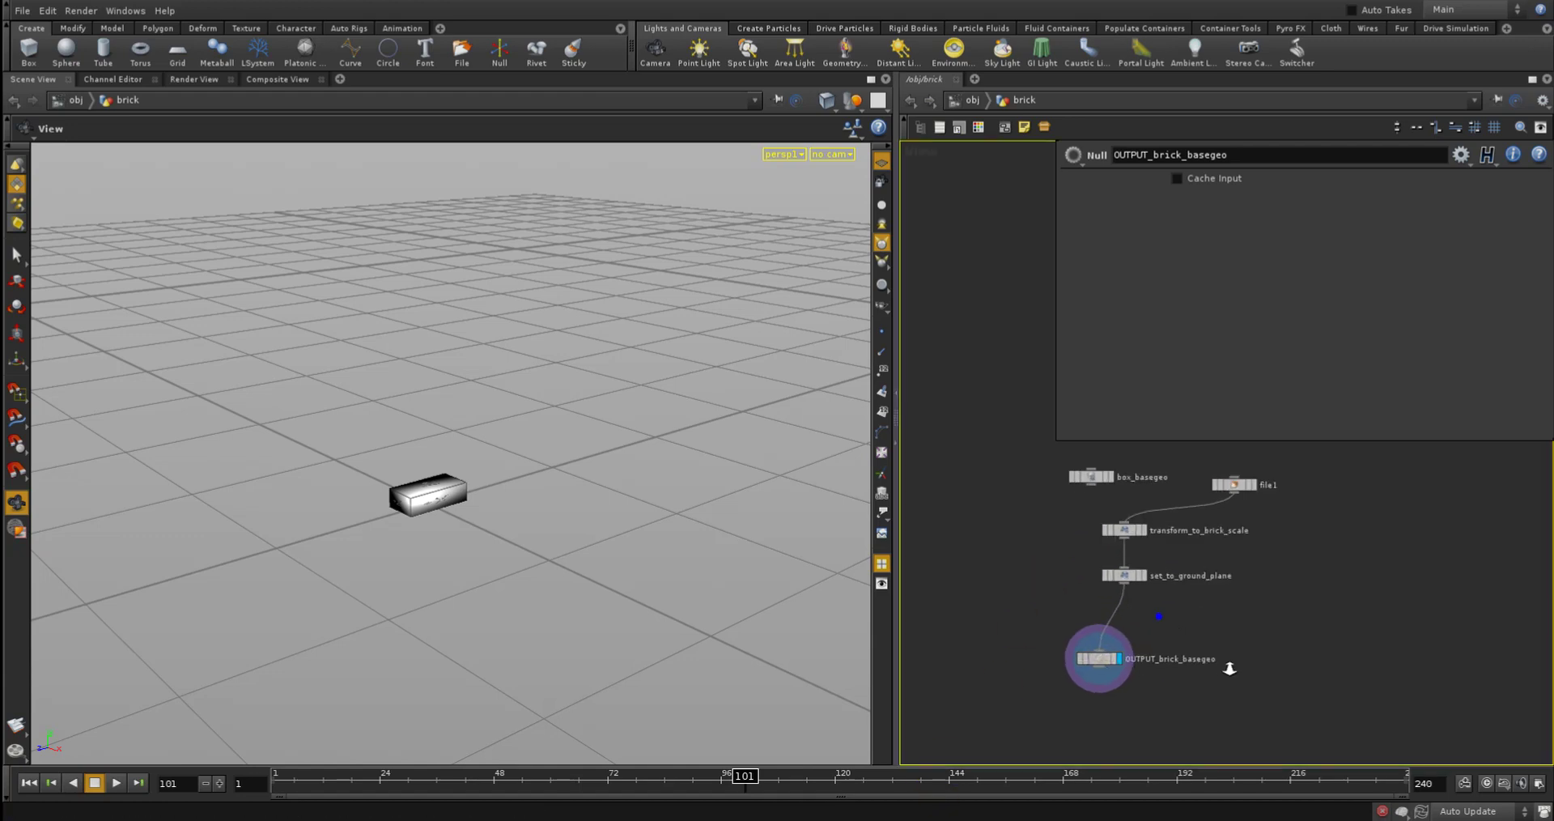
# Branch a new Transform node off the output of set_to_ground_plane, placed beside the wire to OUTPUT_brick_basegeo
pyautogui.scroll(5, 1228, 665)
pyautogui.press('Left')
pyautogui.press('Tab')
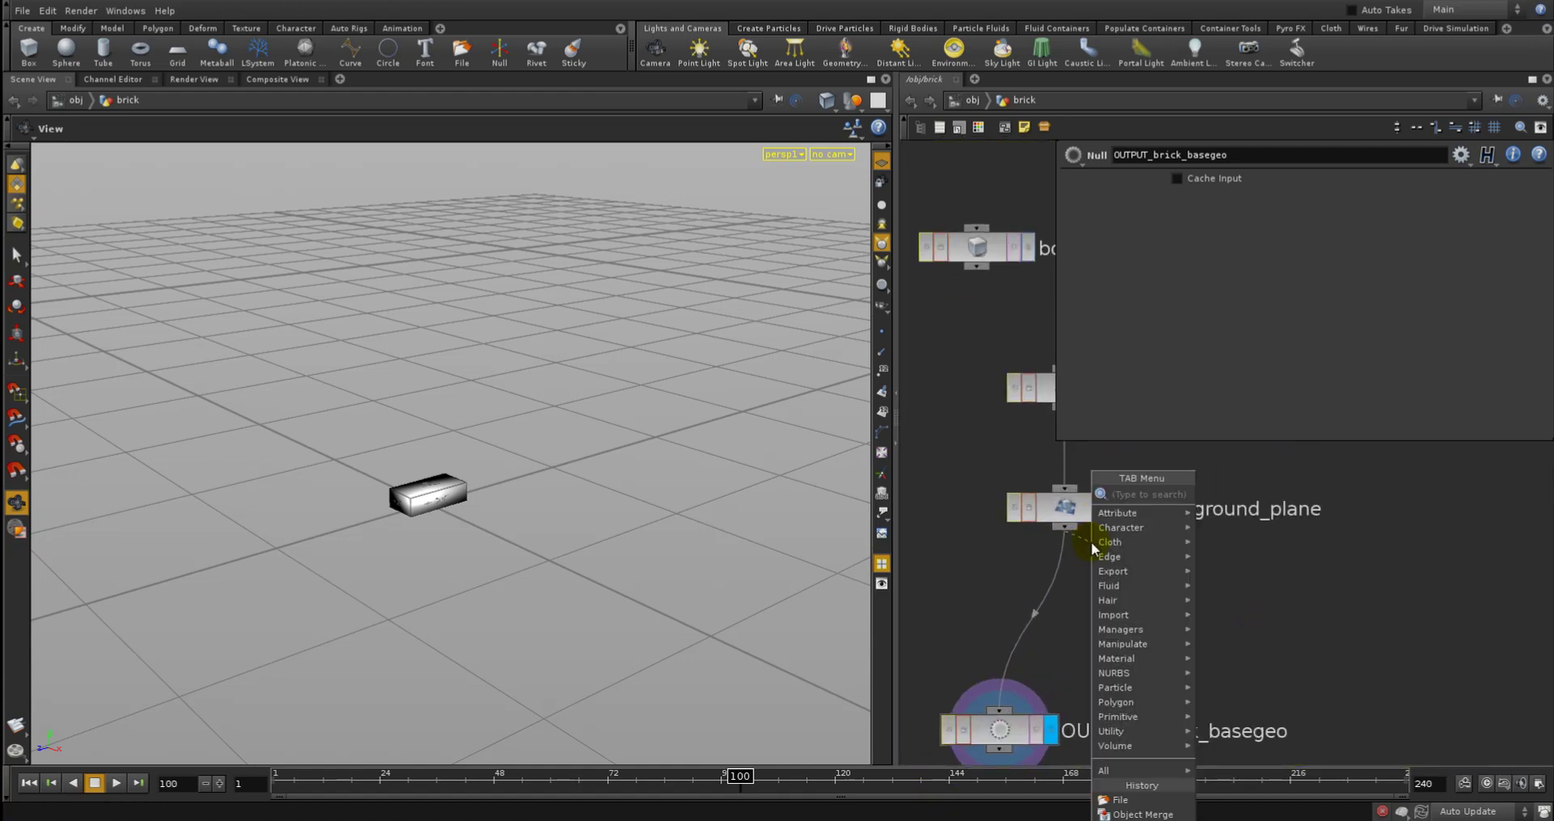
pyautogui.write('trans')
pyautogui.click(1215, 533)
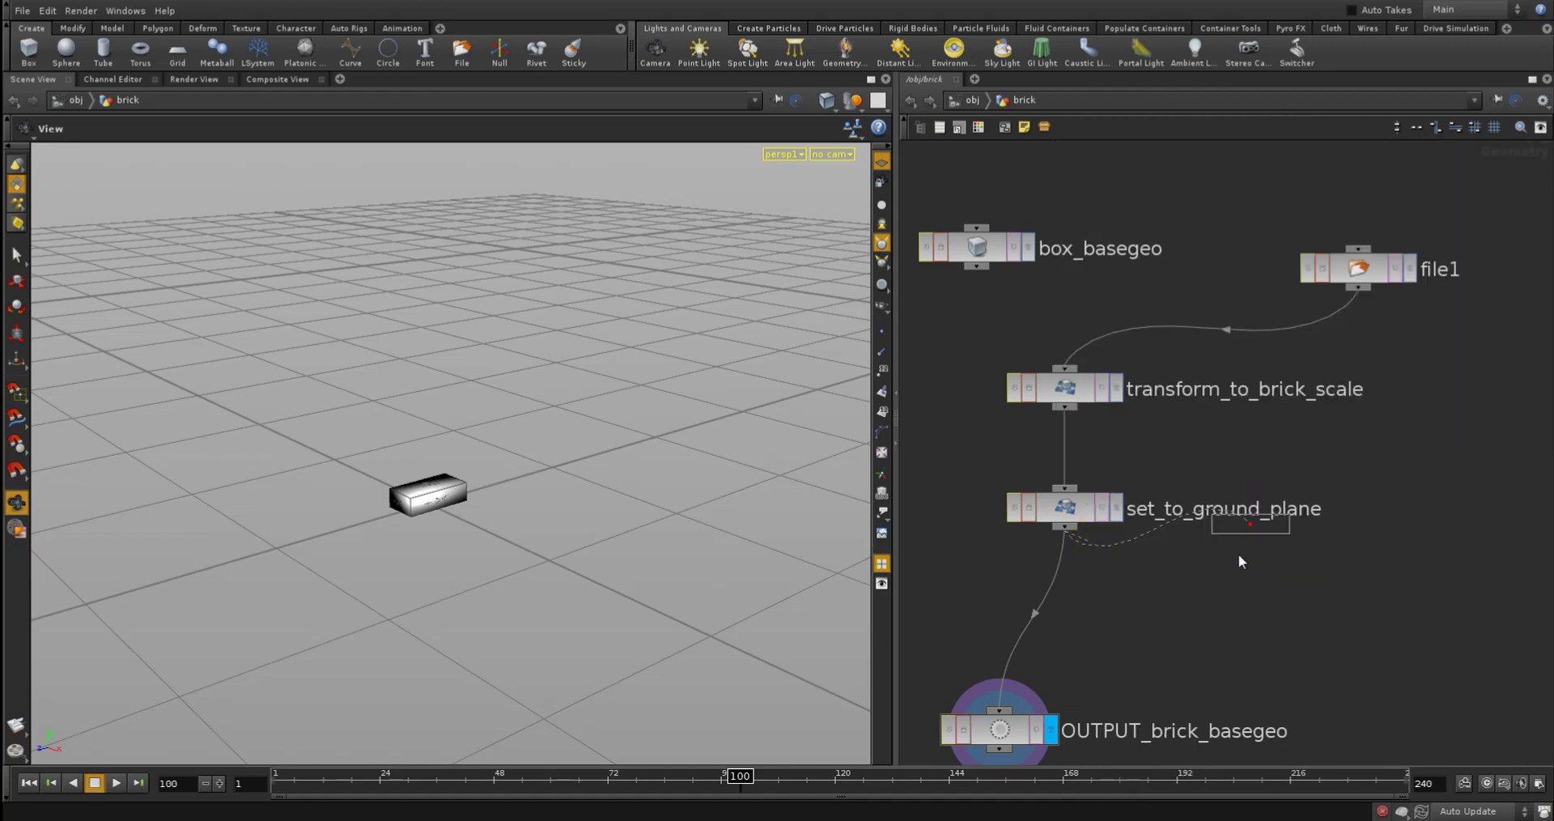
pyautogui.click(1195, 622)
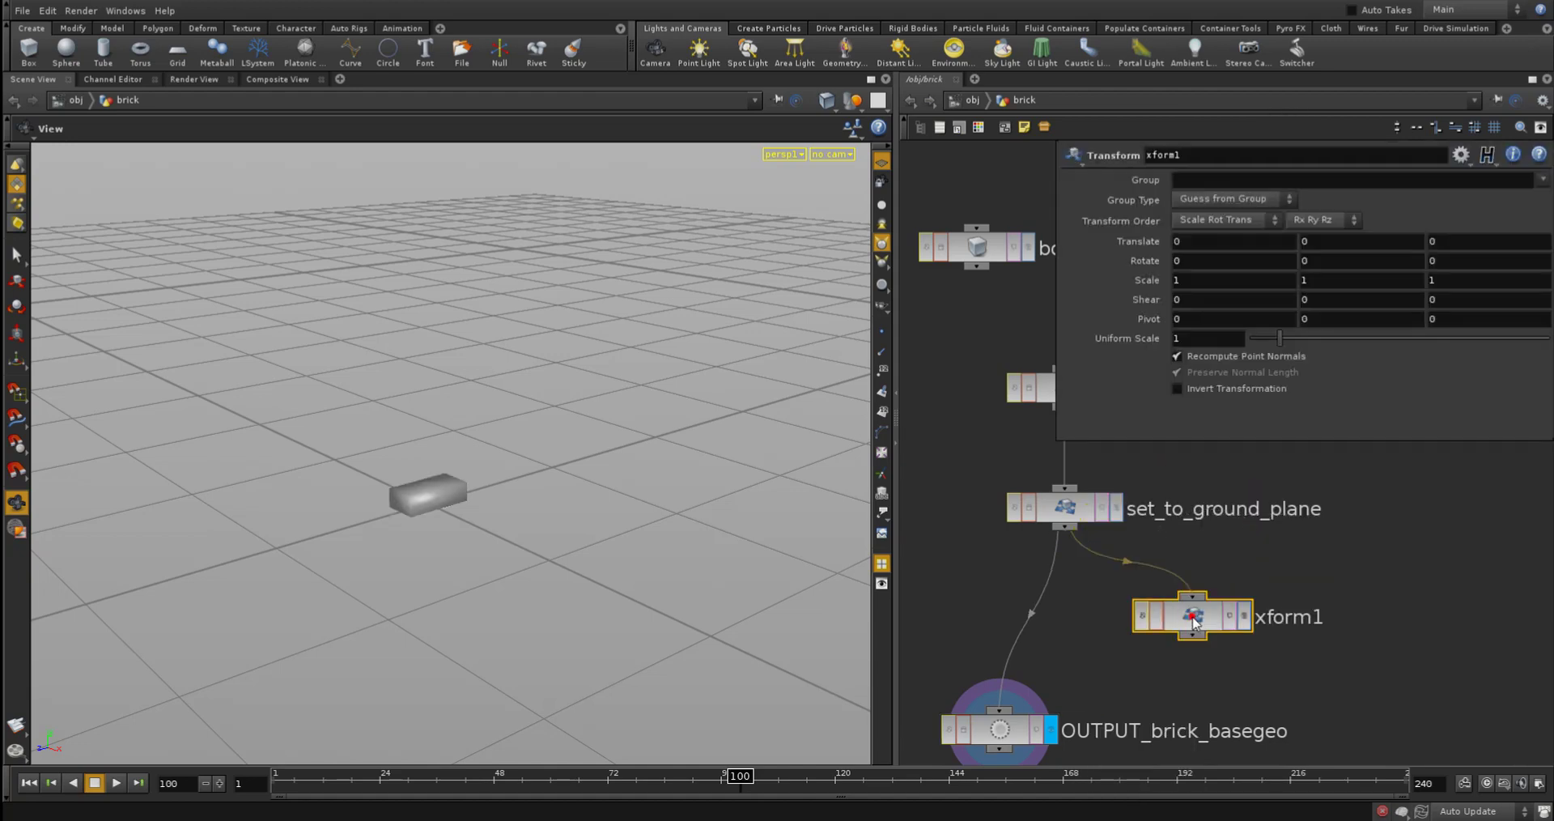
# Set the display and render flags on xform1 and enter $ERROR as its Y translation
pyautogui.press('r')
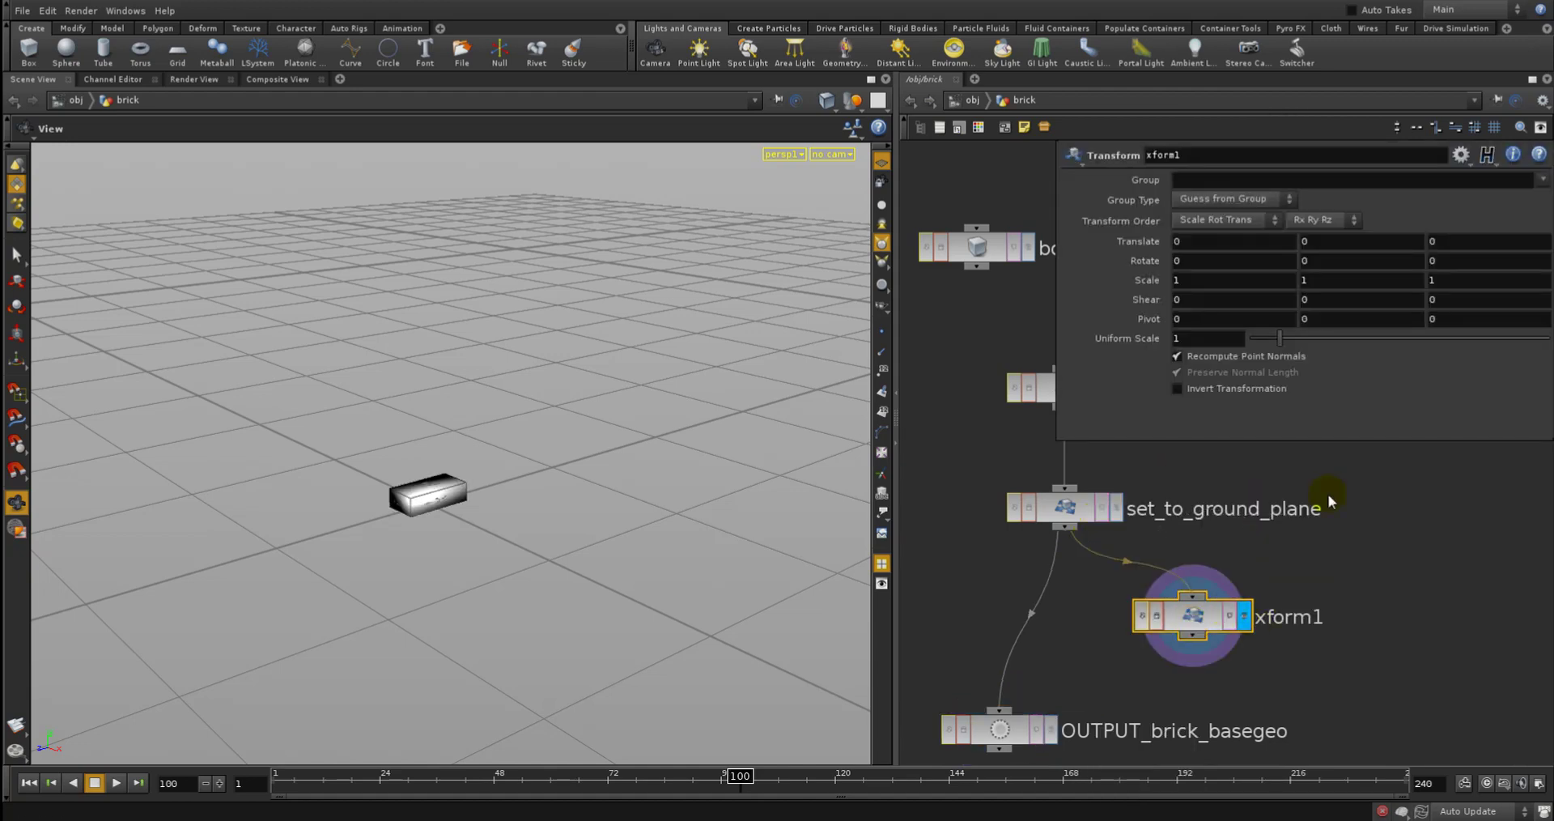
pyautogui.click(1352, 240)
pyautogui.write('$ERRER')
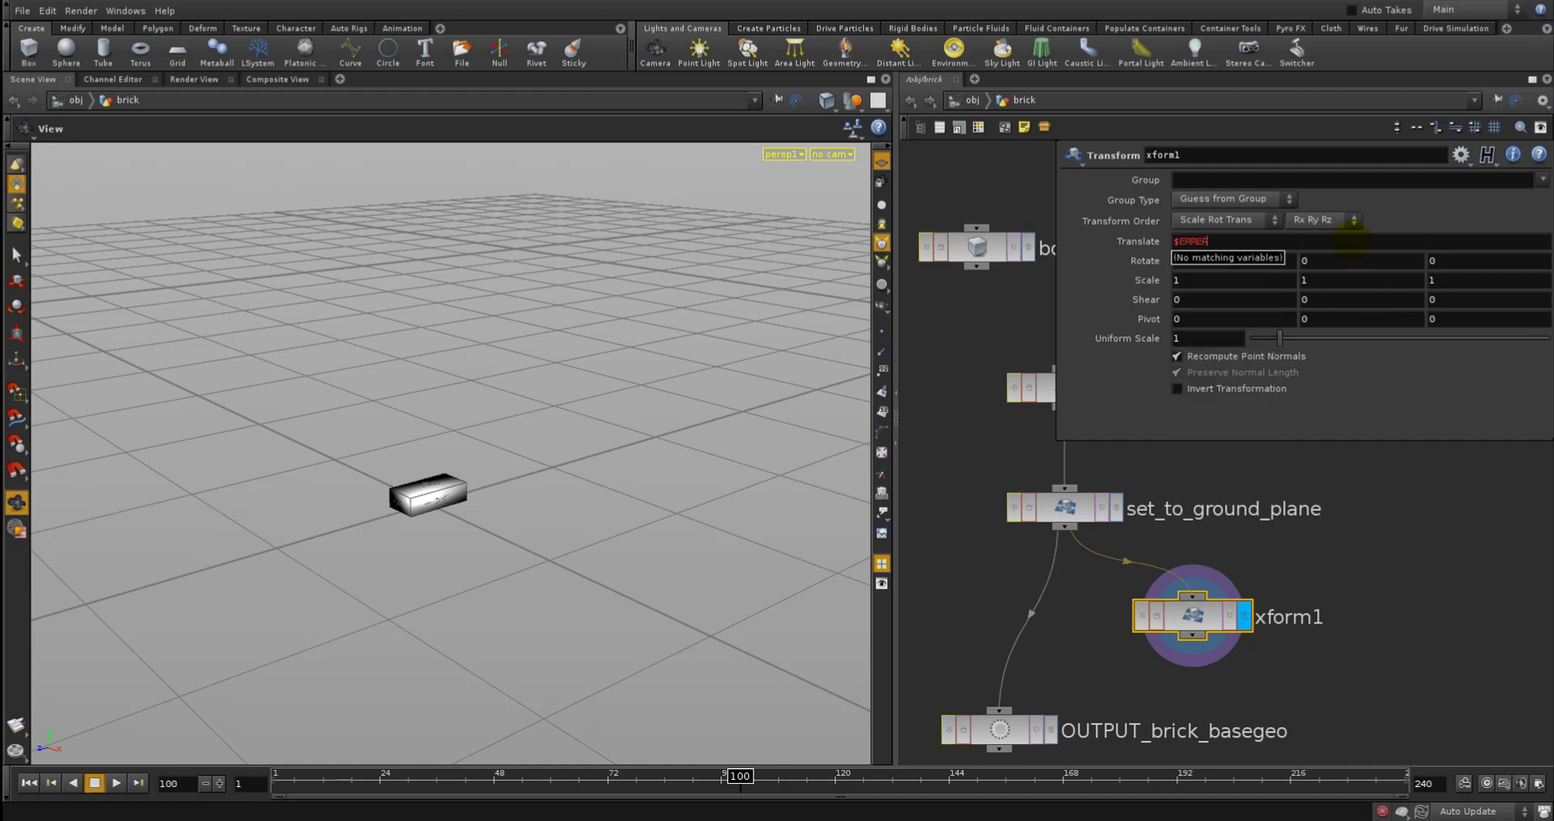
pyautogui.write('OR')
pyautogui.press('Return')
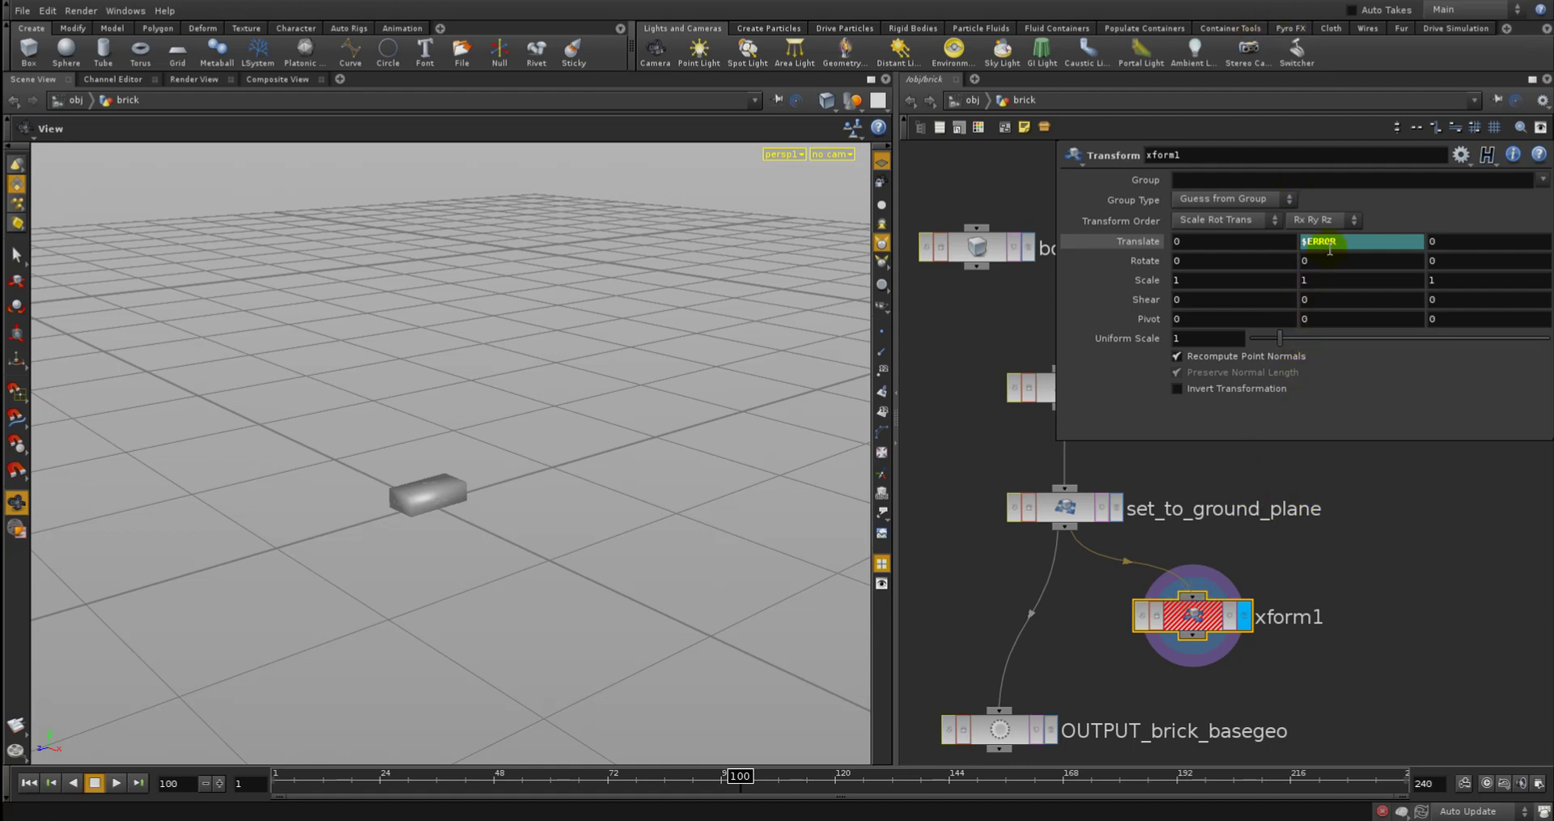
# Examine the error details in the node info of xform1
pyautogui.press('Left')
pyautogui.press('Left')
pyautogui.press('Left')
pyautogui.moveTo(1301, 625); pyautogui.dragTo(1266, 565, button='middle')
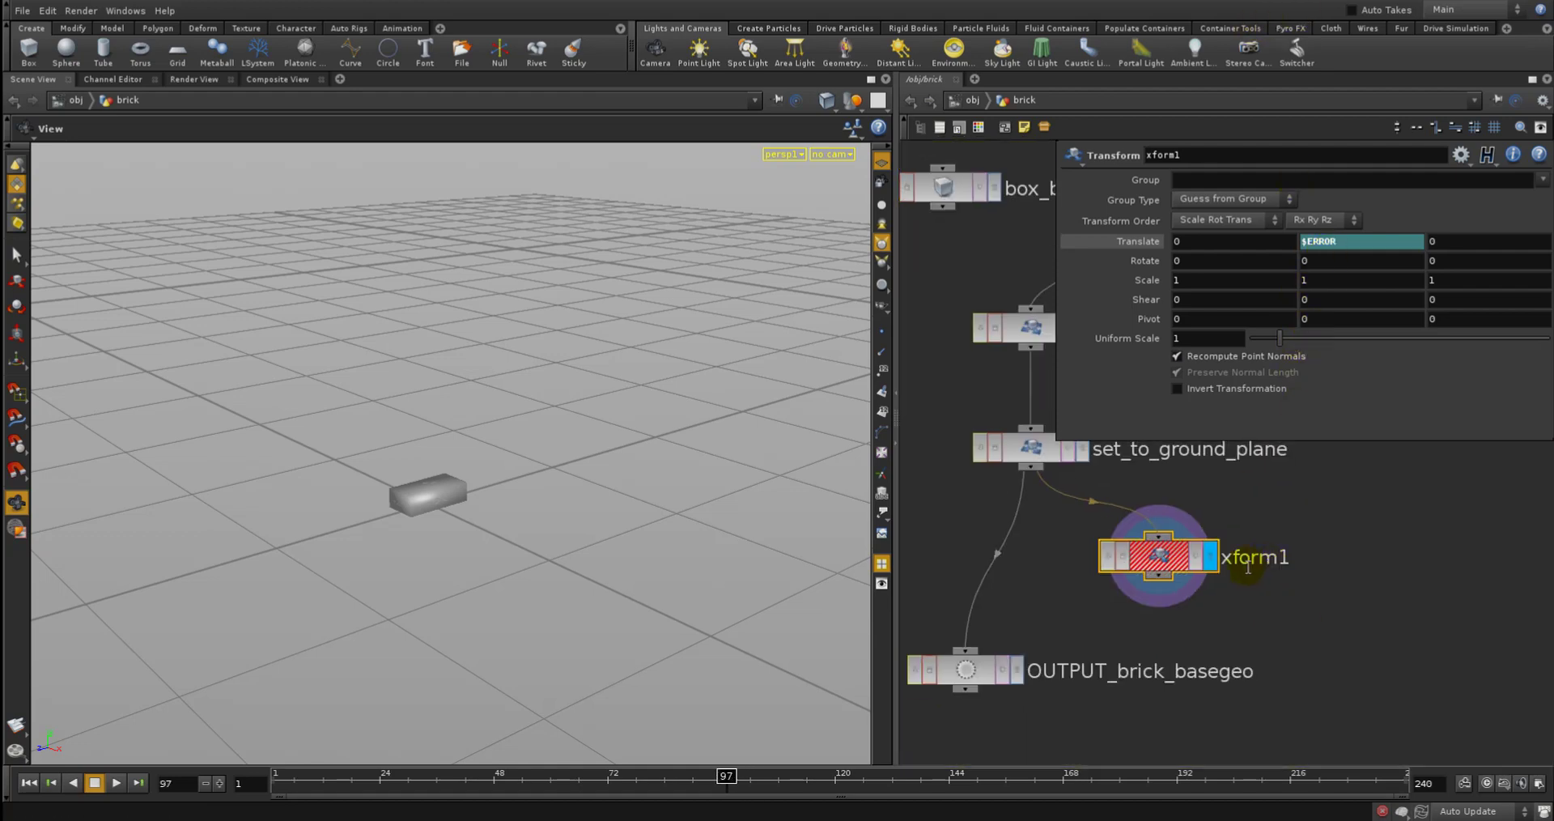
pyautogui.middleClick(1172, 559)
pyautogui.press('Left')
pyautogui.press('Left')
pyautogui.press('Left')
pyautogui.press('Left')
pyautogui.press('Left')
pyautogui.press('Left')
pyautogui.press('Left')
pyautogui.press('Left')
pyautogui.press('Left')
pyautogui.press('Left')
pyautogui.press('Left')
pyautogui.press('Left')
pyautogui.press('Left')
pyautogui.press('Left')
pyautogui.moveTo(1170, 559); pyautogui.dragTo(1156, 729, button='middle')
pyautogui.moveTo(1166, 555); pyautogui.dragTo(1526, 743, button='middle')
pyautogui.press('Left')
pyautogui.press('Left')
pyautogui.press('Left')
pyautogui.press('Left')
pyautogui.press('Left')
pyautogui.press('Left')
pyautogui.press('Left')
pyautogui.press('Left')
pyautogui.press('Left')
pyautogui.press('Left')
pyautogui.press('Left')
pyautogui.press('Left')
pyautogui.press('Left')
pyautogui.press('Left')
pyautogui.press('Left')
pyautogui.press('Left')
pyautogui.press('Left')
pyautogui.press('Left')
pyautogui.press('Left')
pyautogui.press('Left')
pyautogui.press('Left')
pyautogui.press('Left')
pyautogui.press('Left')
pyautogui.press('Left')
pyautogui.press('Left')
pyautogui.press('Left')
pyautogui.press('Left')
pyautogui.press('Left')
pyautogui.press('Left')
pyautogui.press('Left')
pyautogui.press('Left')
pyautogui.press('Left')
pyautogui.press('Left')
pyautogui.press('Left')
pyautogui.press('Left')
pyautogui.press('Left')
pyautogui.press('Left')
pyautogui.press('Left')
pyautogui.press('Left')
pyautogui.press('Left')
pyautogui.press('Left')
pyautogui.press('Left')
pyautogui.press('Left')
pyautogui.press('Left')
pyautogui.press('Left')
pyautogui.press('Left')
pyautogui.press('Left')
pyautogui.press('Left')
pyautogui.press('Left')
pyautogui.press('Left')
pyautogui.press('Left')
pyautogui.press('Left')
pyautogui.press('Left')
pyautogui.press('Left')
pyautogui.press('Left')
pyautogui.press('Left')
pyautogui.press('Left')
pyautogui.press('Left')
pyautogui.press('Left')
pyautogui.press('Left')
pyautogui.press('Left')
pyautogui.press('Left')
pyautogui.press('Left')
pyautogui.press('Left')
pyautogui.press('Left')
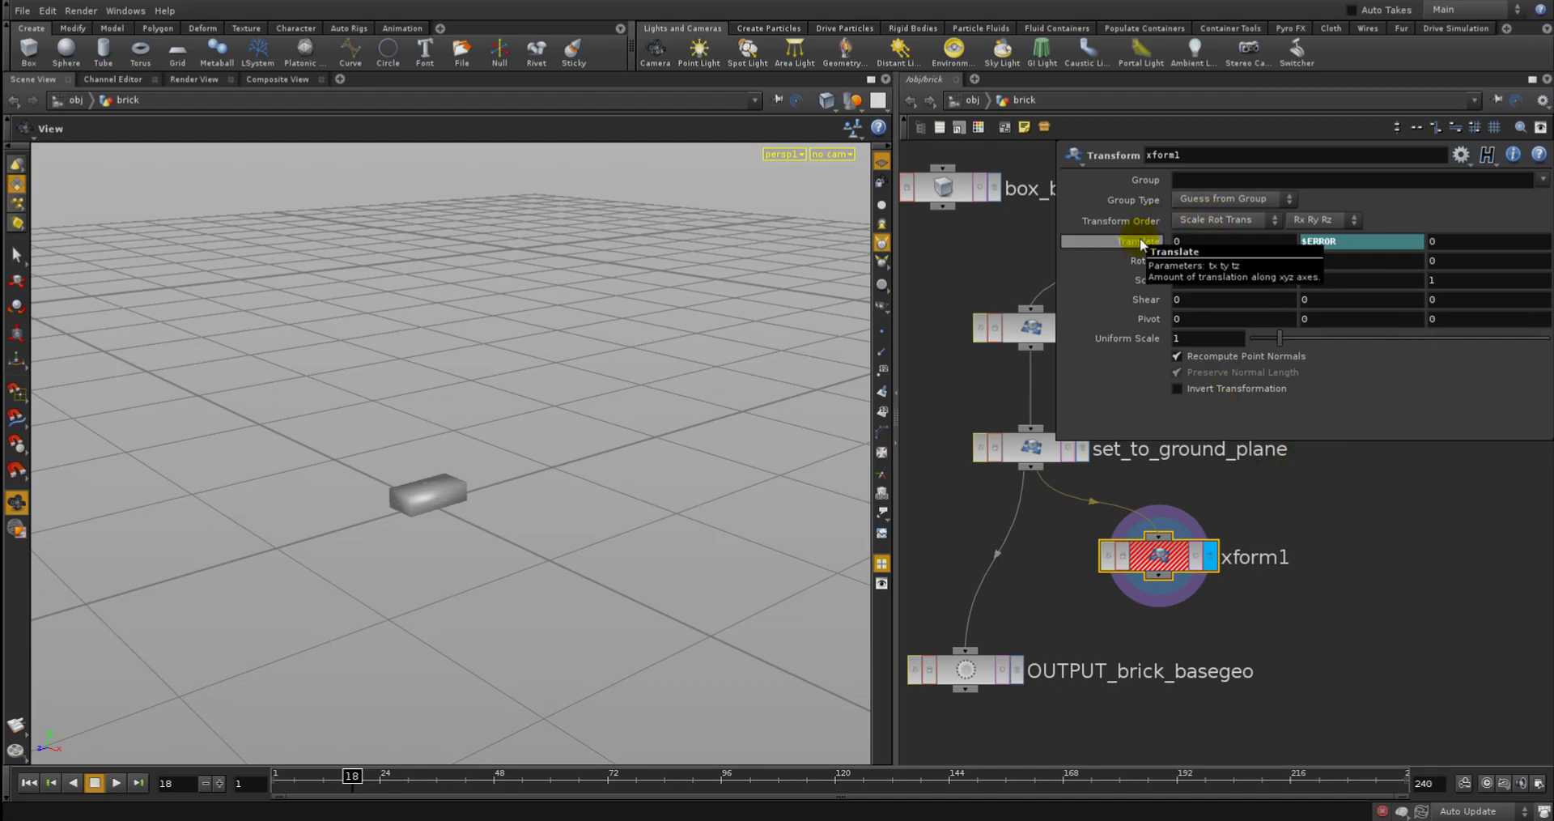
# Replace the expression in xform1's Y translation with $YSIZE
pyautogui.click(1317, 247)
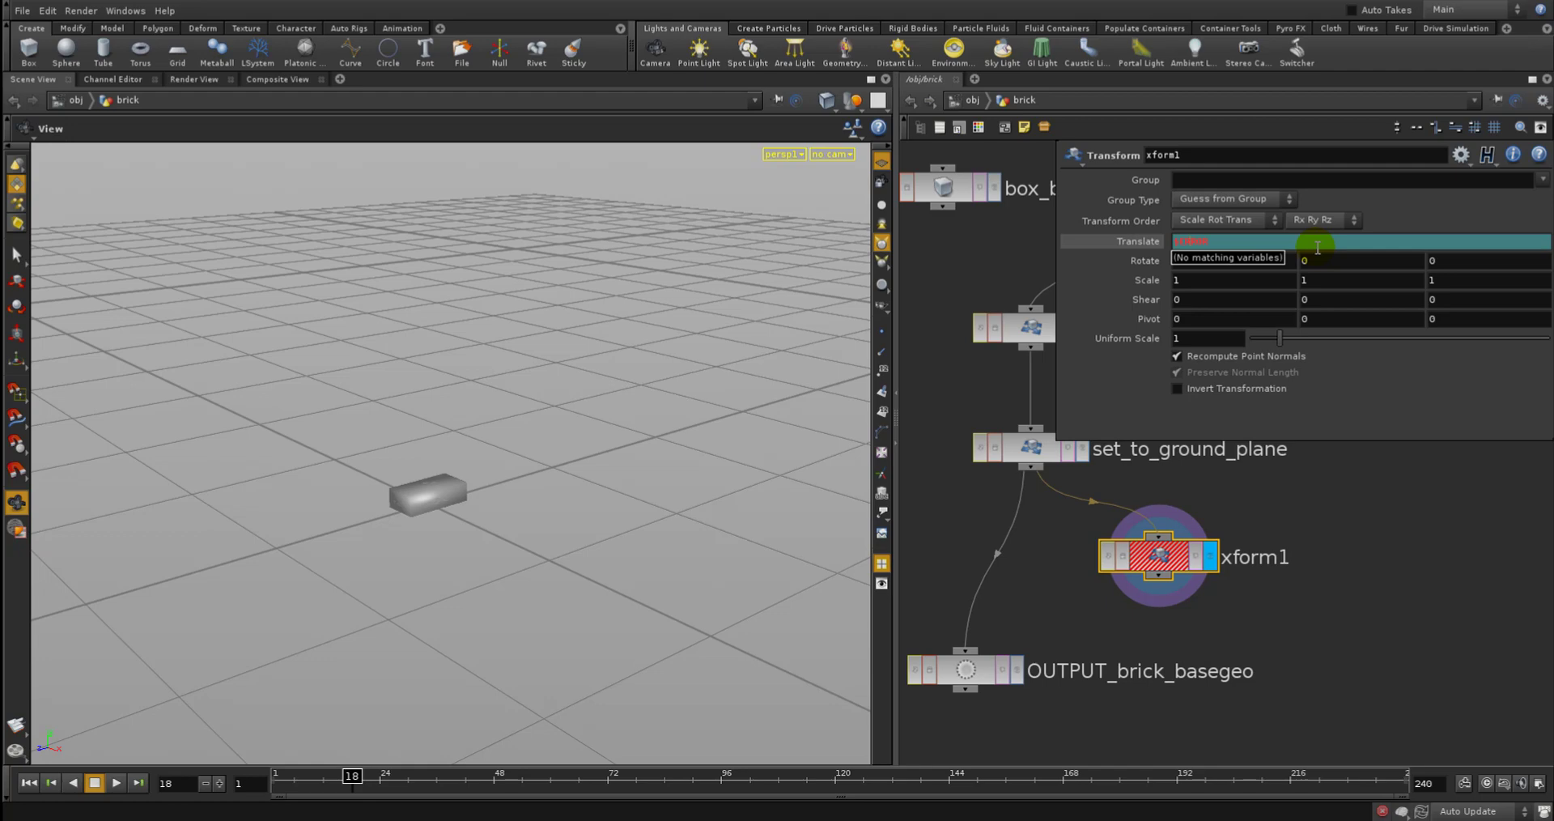
pyautogui.doubleClick(1312, 241)
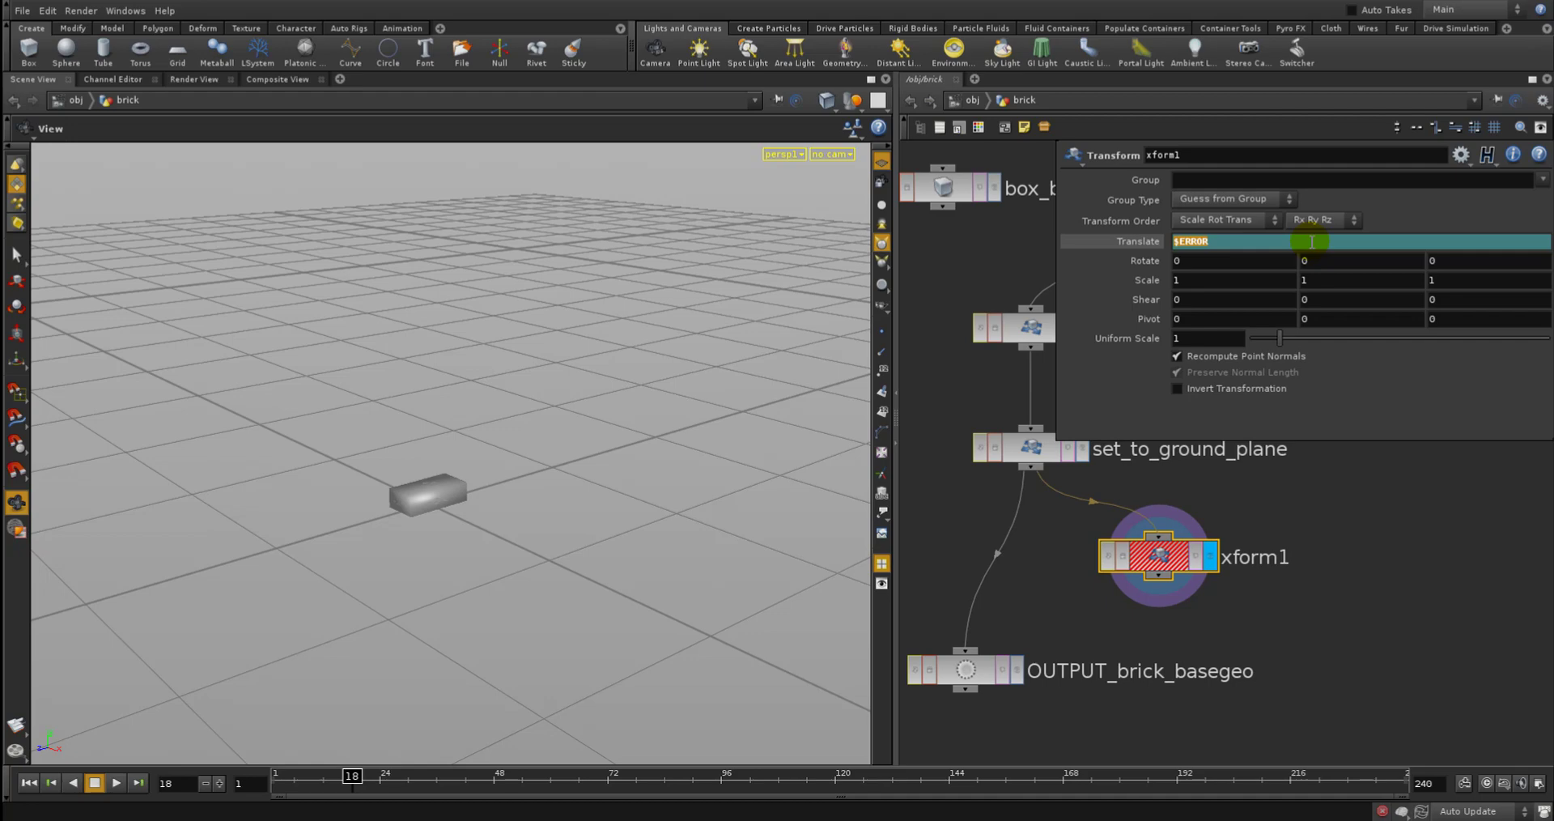
pyautogui.press('BackSpace')
pyautogui.write('$Y')
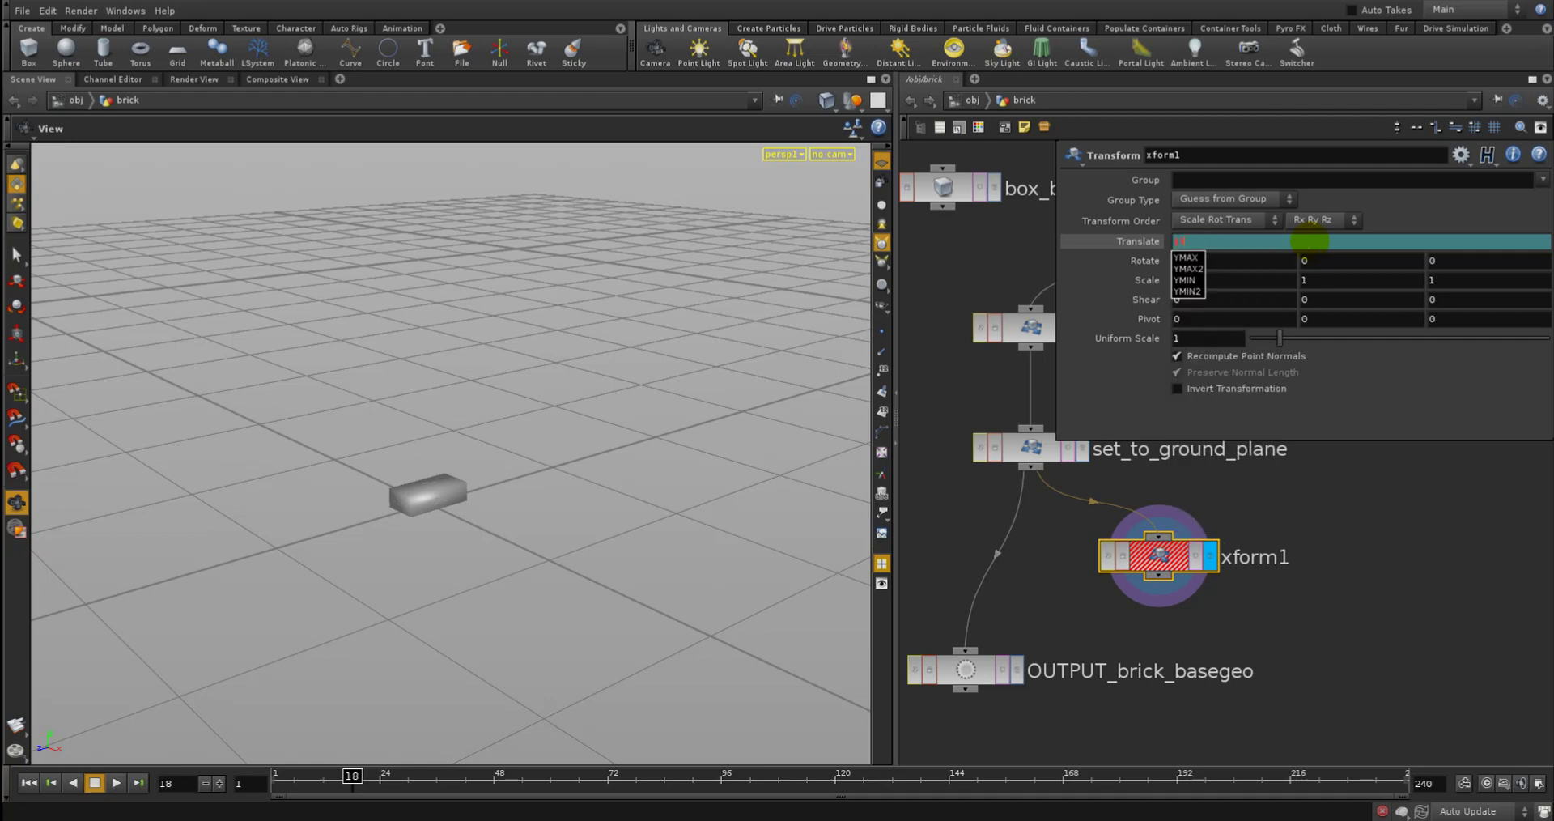
pyautogui.write('SIZE')
pyautogui.press('Return')
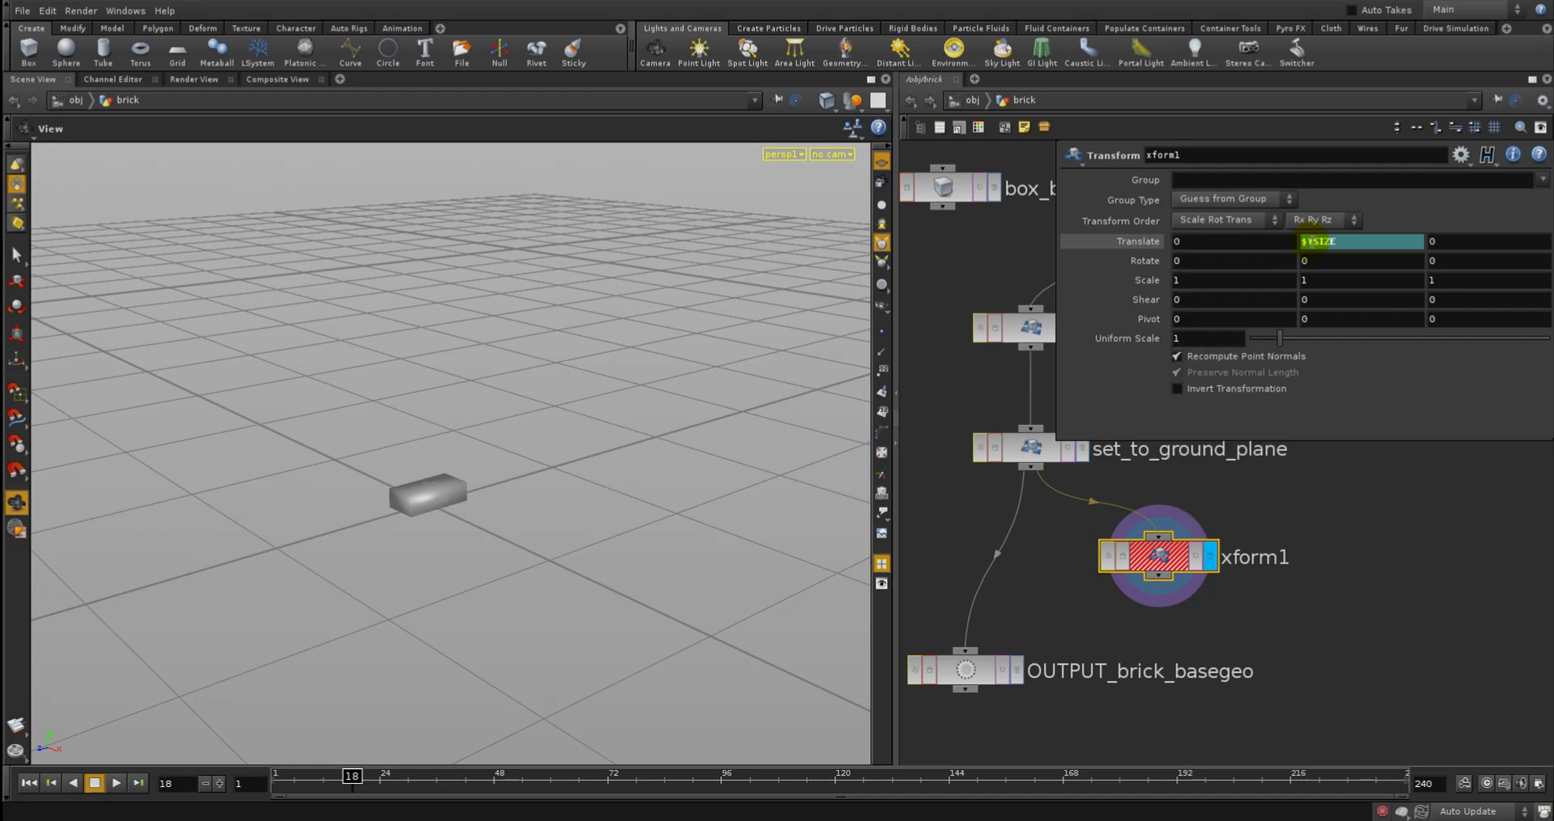
# Set xform1's Y translation to $SIZEY and inspect the raised brick from the side
pyautogui.click(1316, 242)
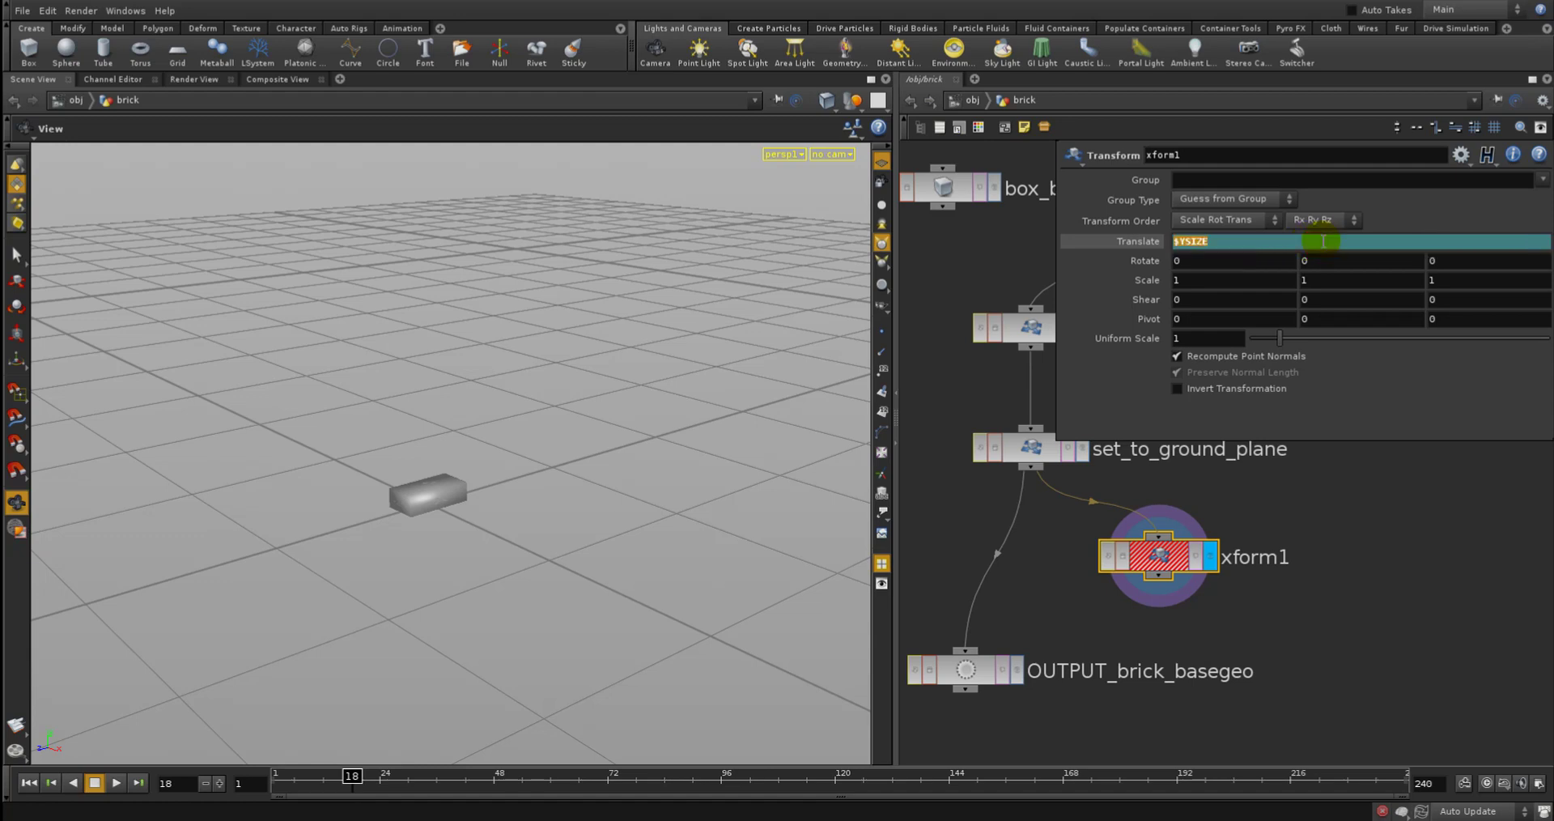
pyautogui.press('BackSpace')
pyautogui.write('$SIZEY')
pyautogui.press('Return')
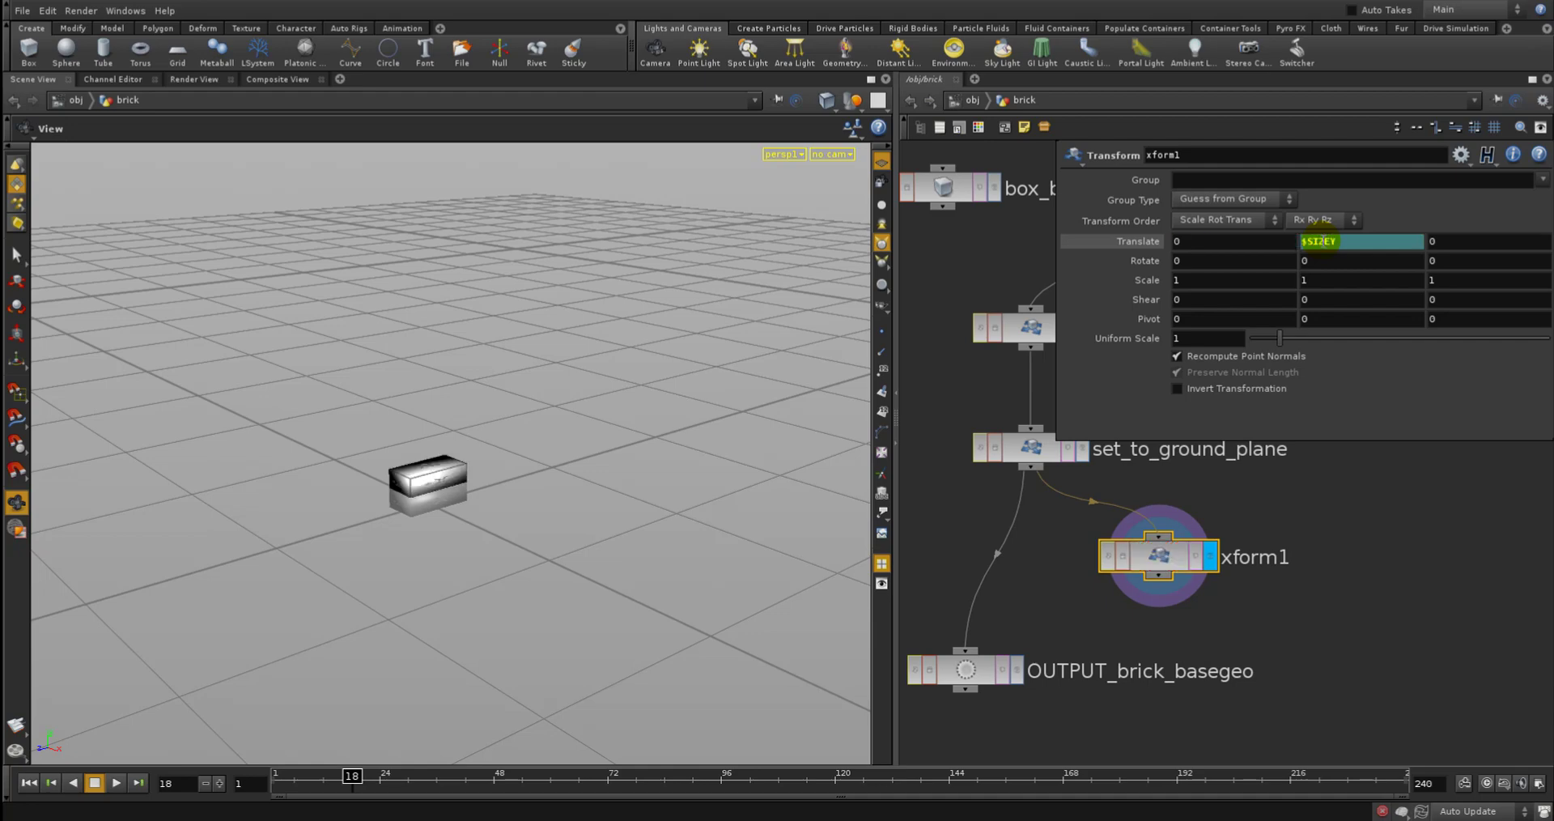
pyautogui.moveTo(309, 544); pyautogui.dragTo(614, 475)
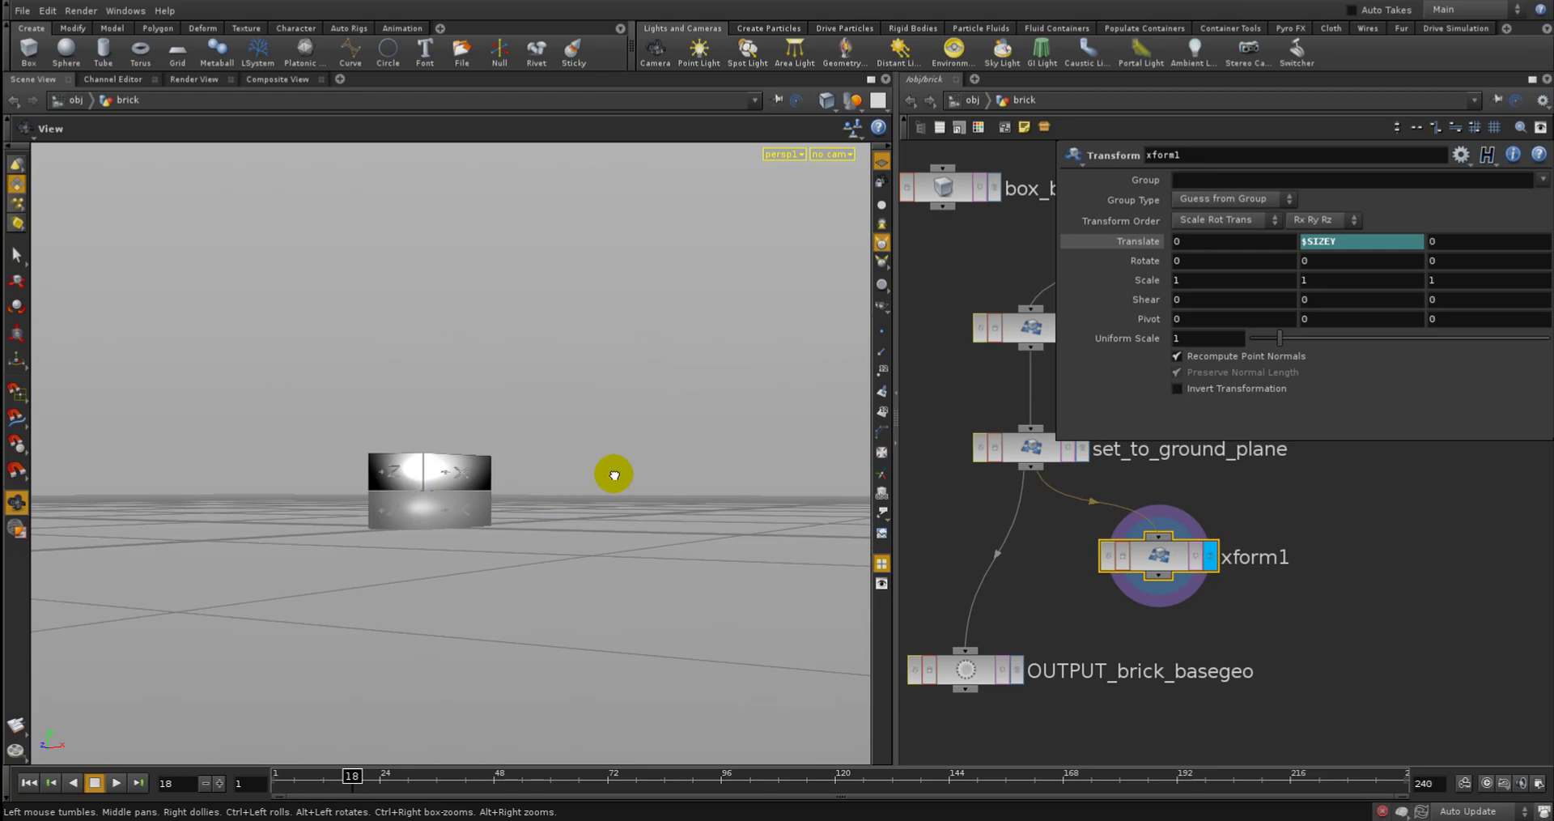
pyautogui.moveTo(614, 475); pyautogui.dragTo(565, 496)
pyautogui.click(1318, 241)
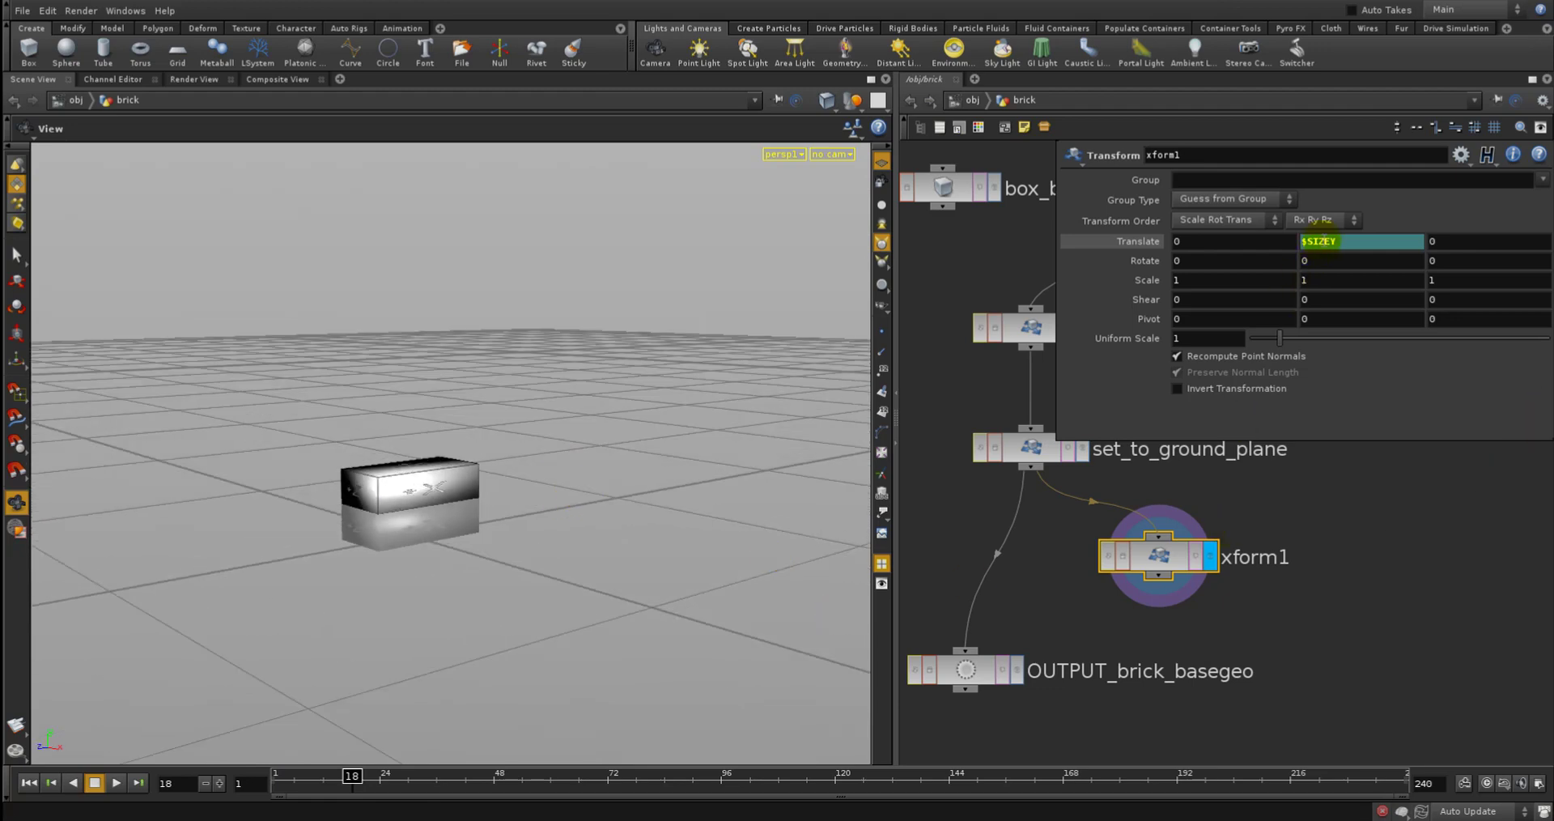
pyautogui.click(1323, 240)
pyautogui.click(1381, 620)
pyautogui.press('Left')
pyautogui.moveTo(1355, 619); pyautogui.dragTo(1365, 633, button='middle')
pyautogui.press('Left')
pyautogui.press('Left')
pyautogui.press('Left')
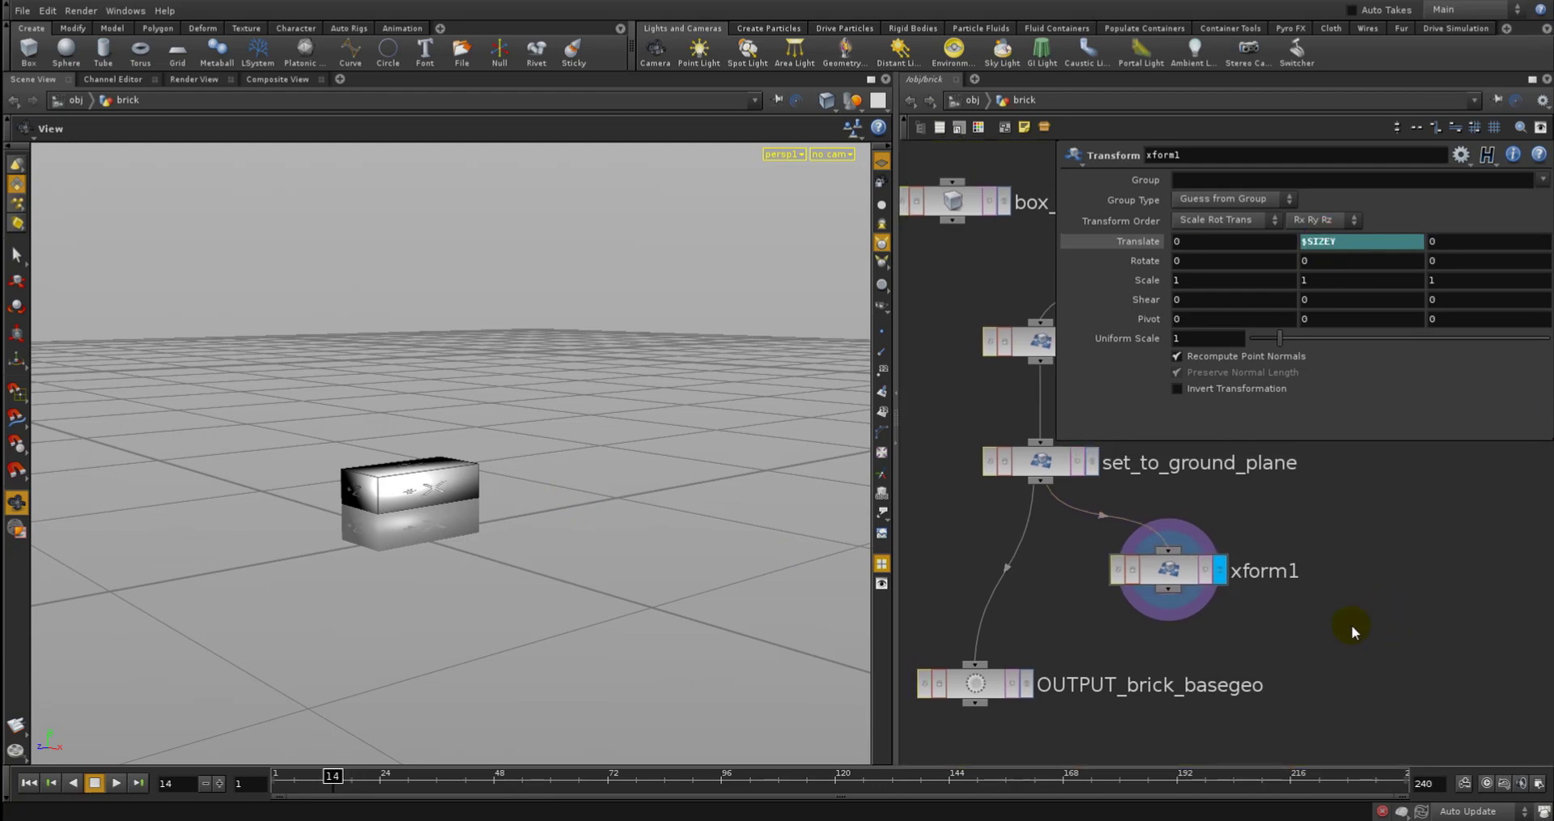
# Clear the expression from xform1's Y translation and delete the parameter's channel
pyautogui.click(1340, 241)
pyautogui.press('BackSpace')
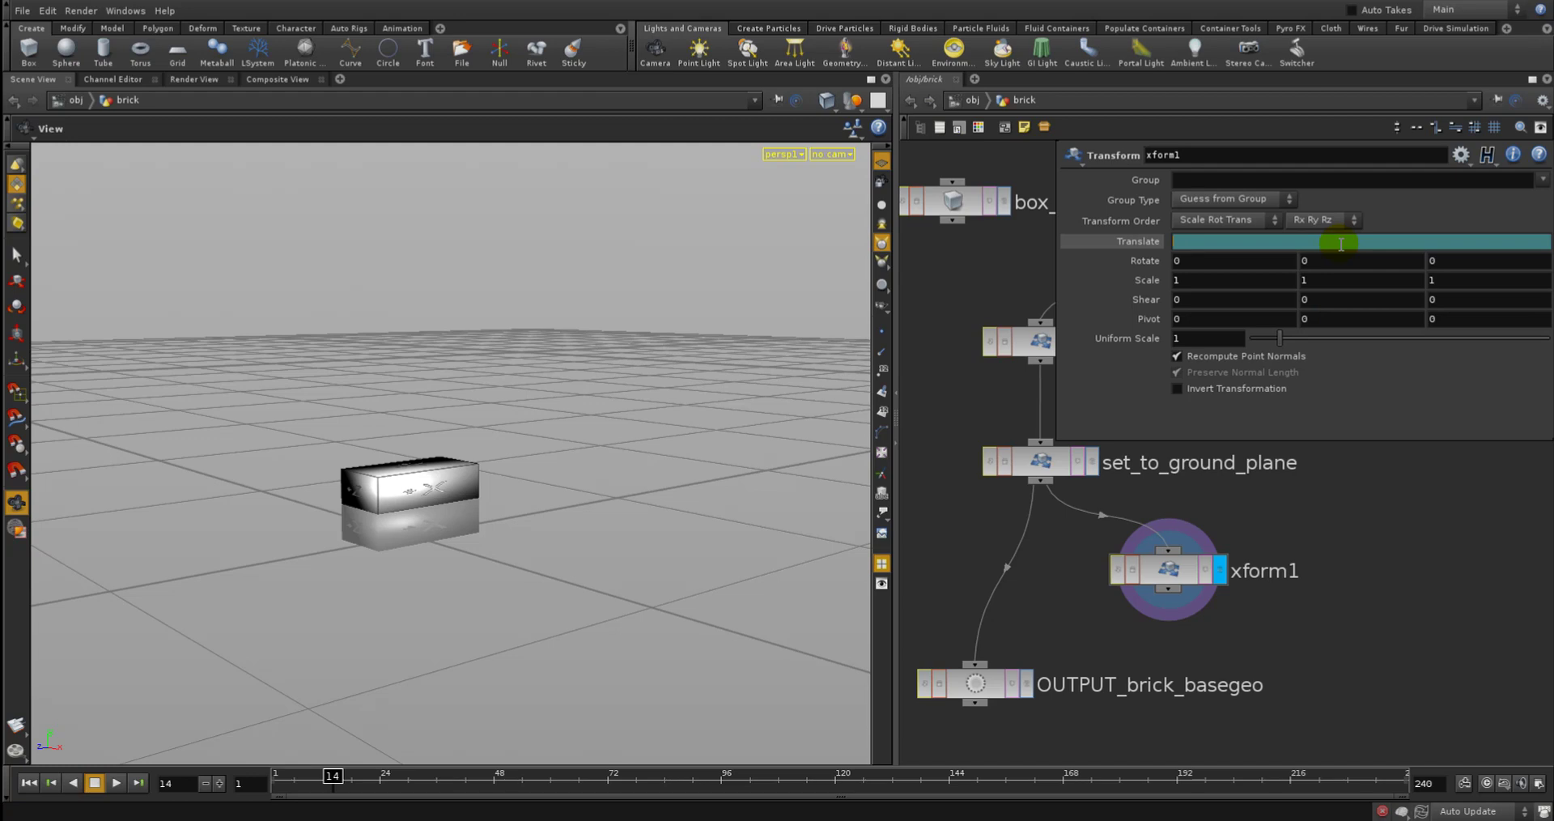
pyautogui.press('Return')
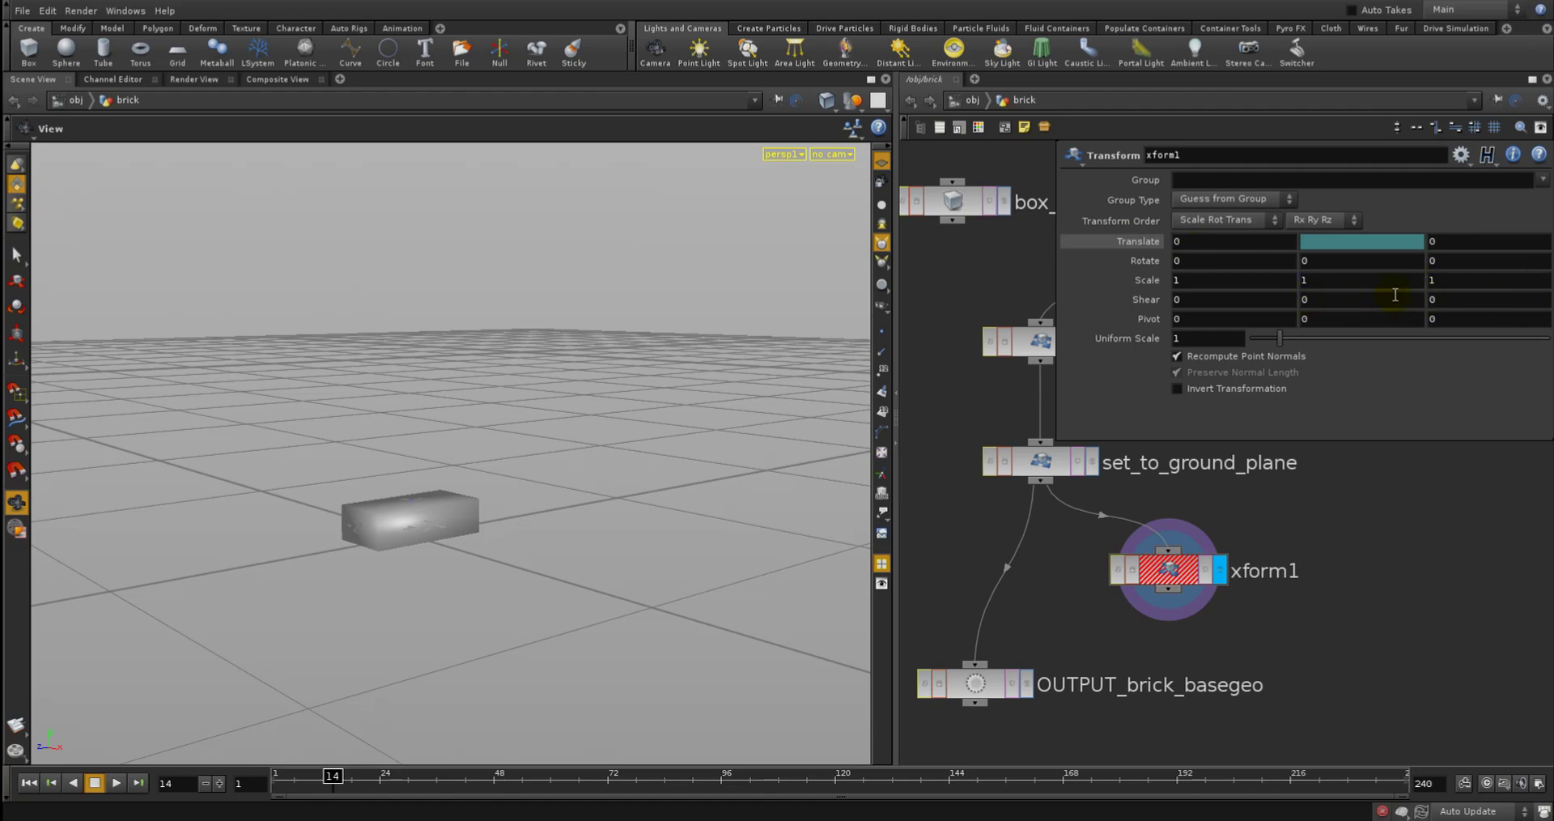
pyautogui.rightClick(1360, 242)
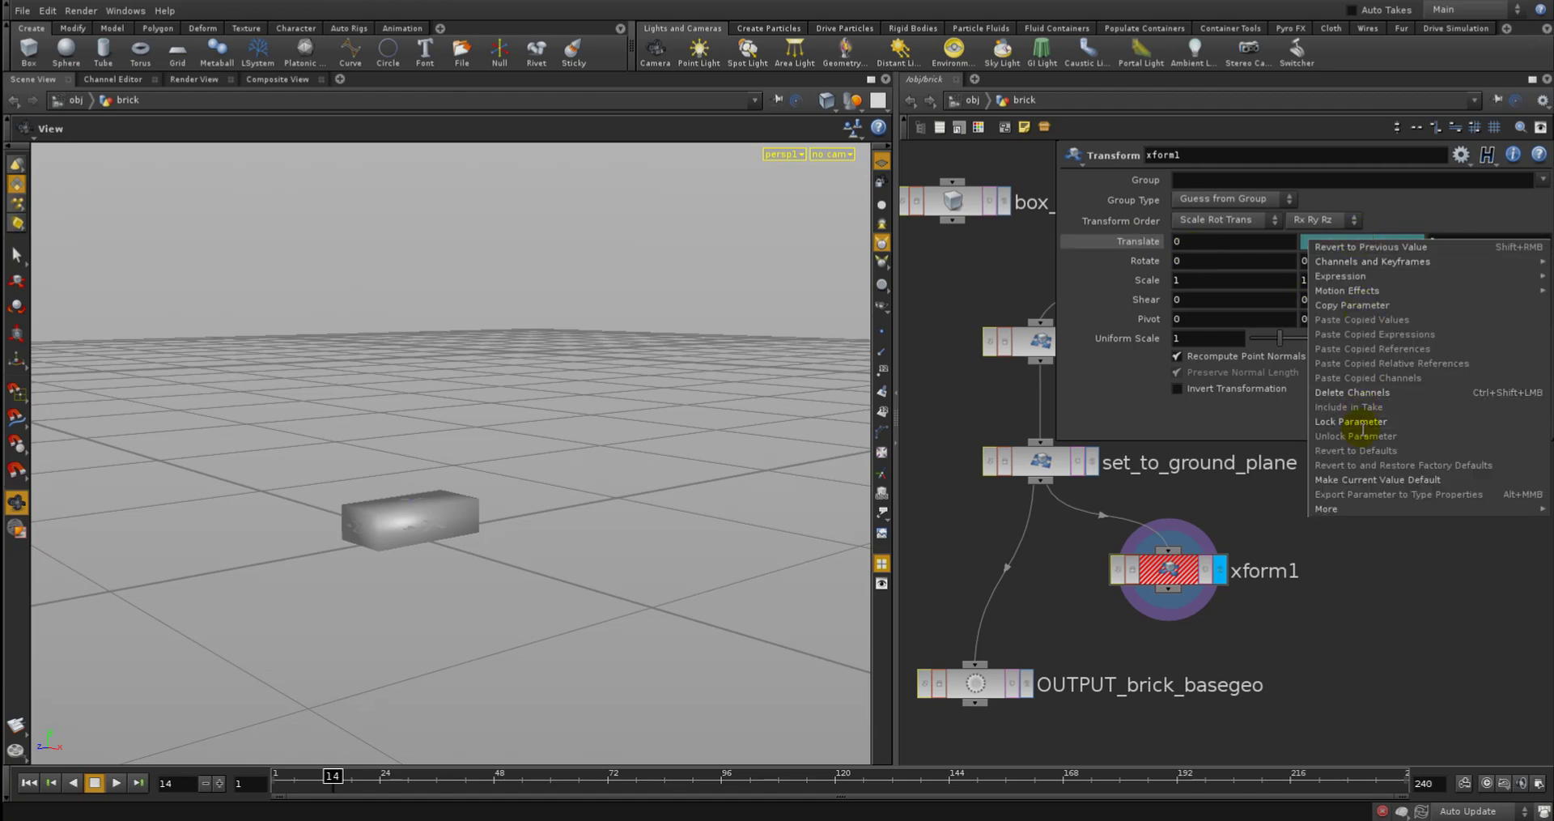
pyautogui.click(1361, 394)
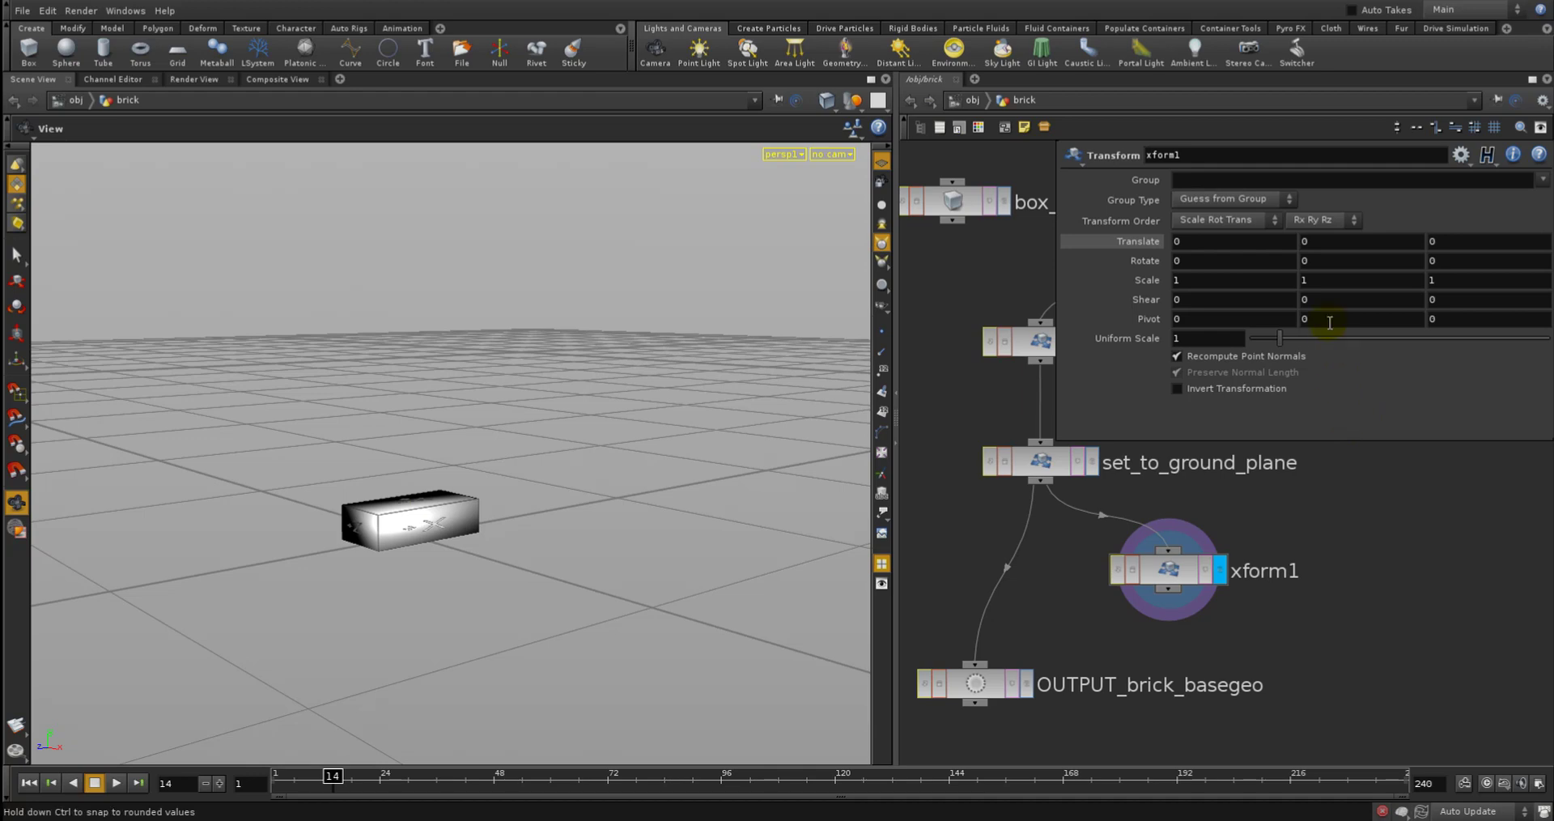
# Enter w as xform1's Y translation, clear the field, and delete its channel
pyautogui.click(1312, 241)
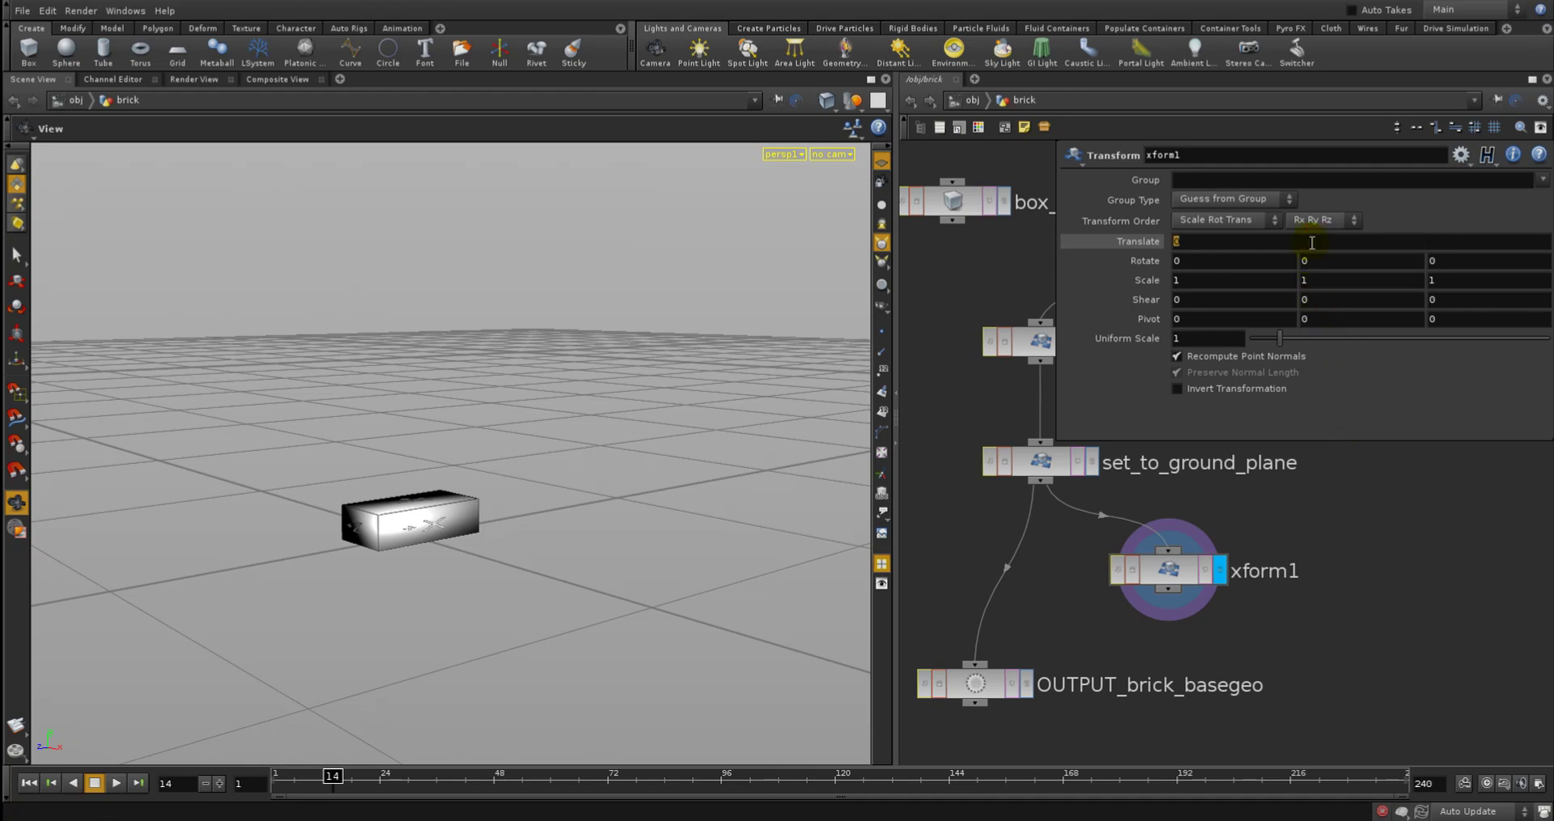
pyautogui.press('Return')
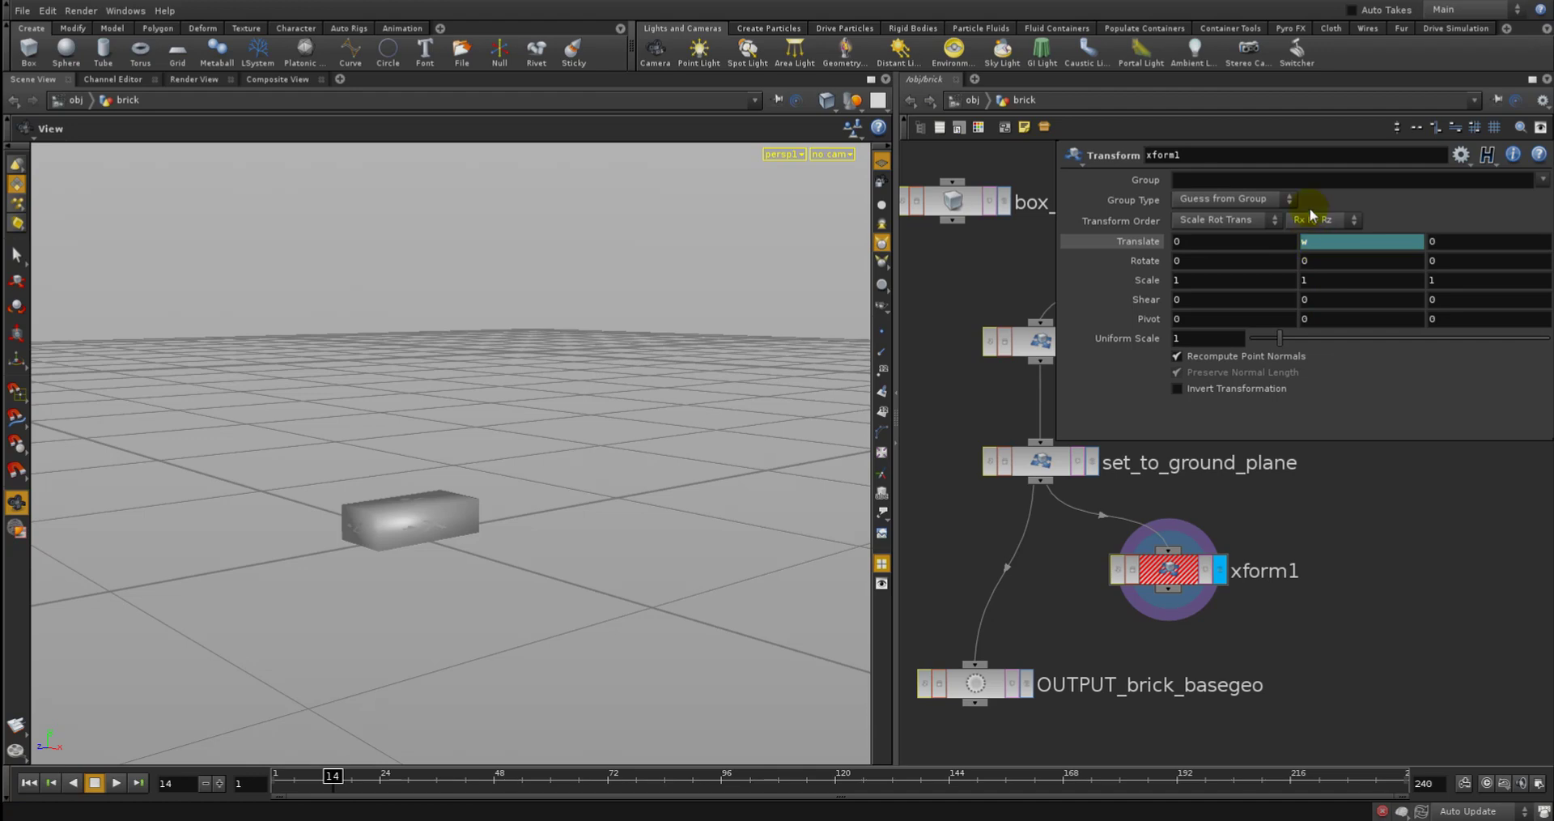
pyautogui.click(1320, 241)
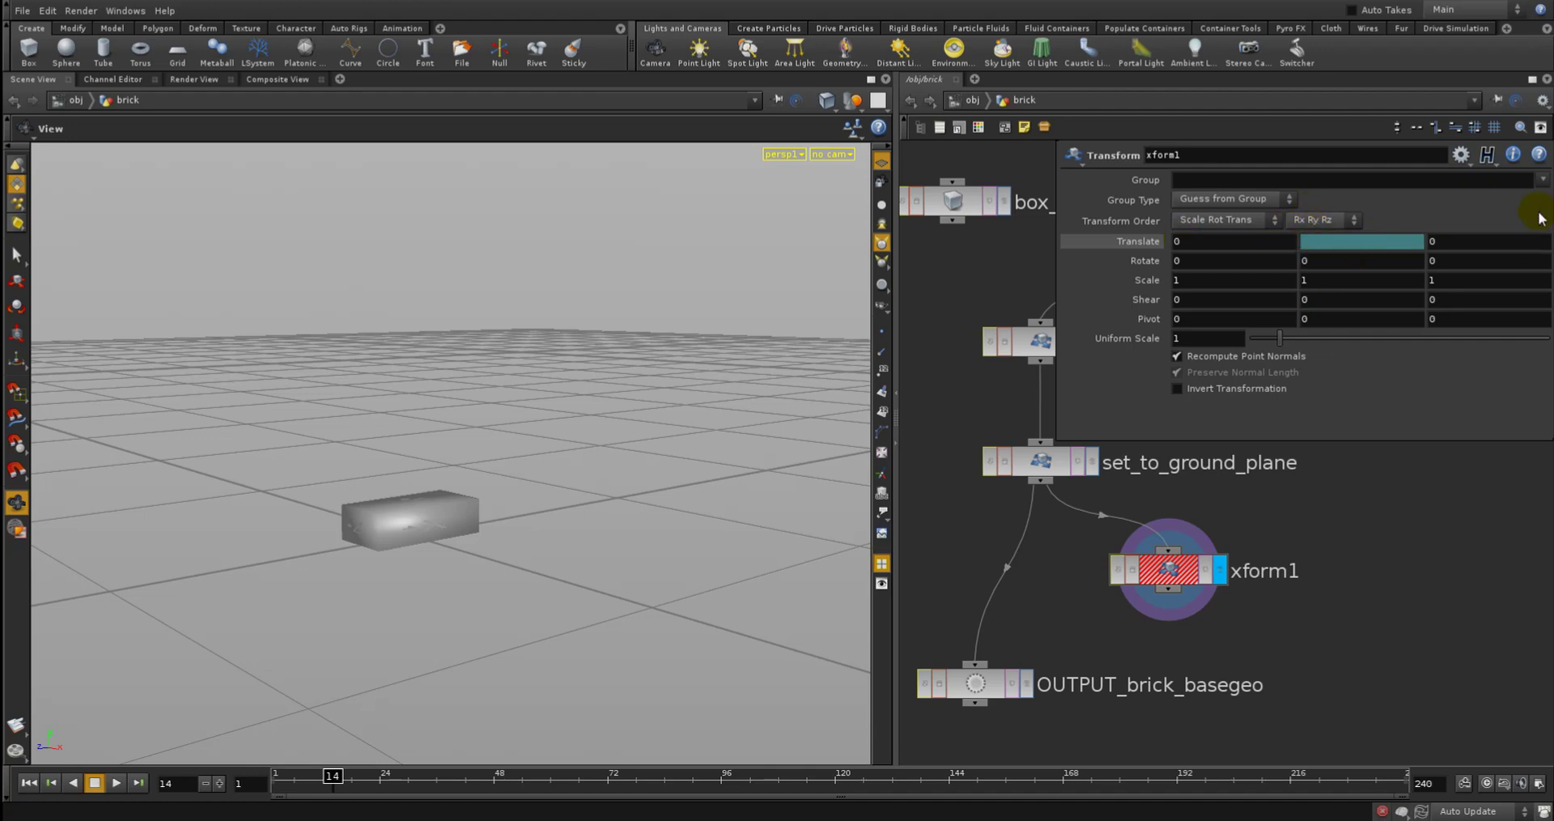
pyautogui.rightClick(1376, 241)
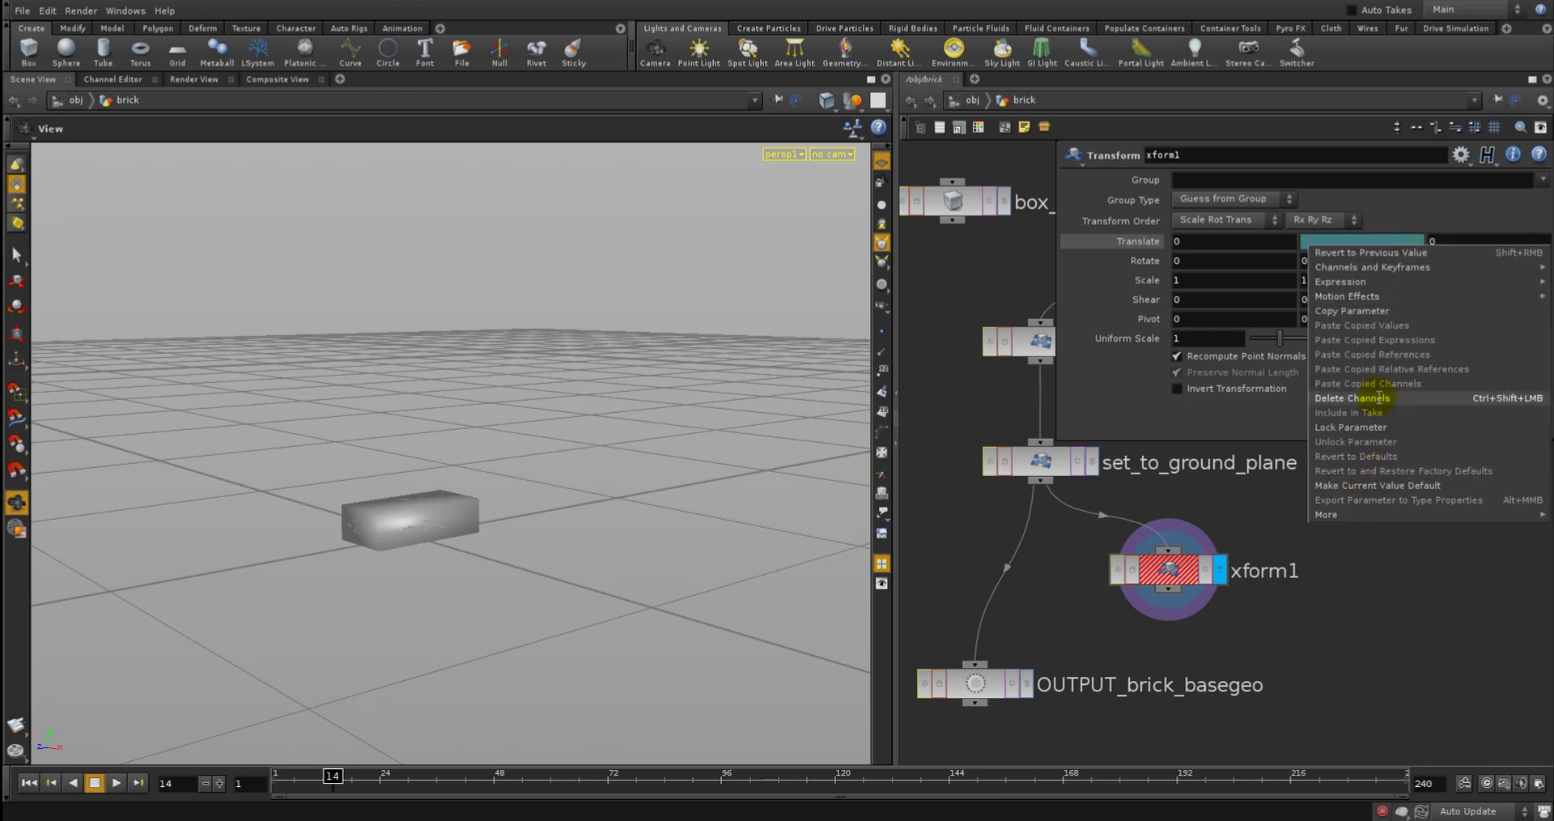
pyautogui.click(1379, 398)
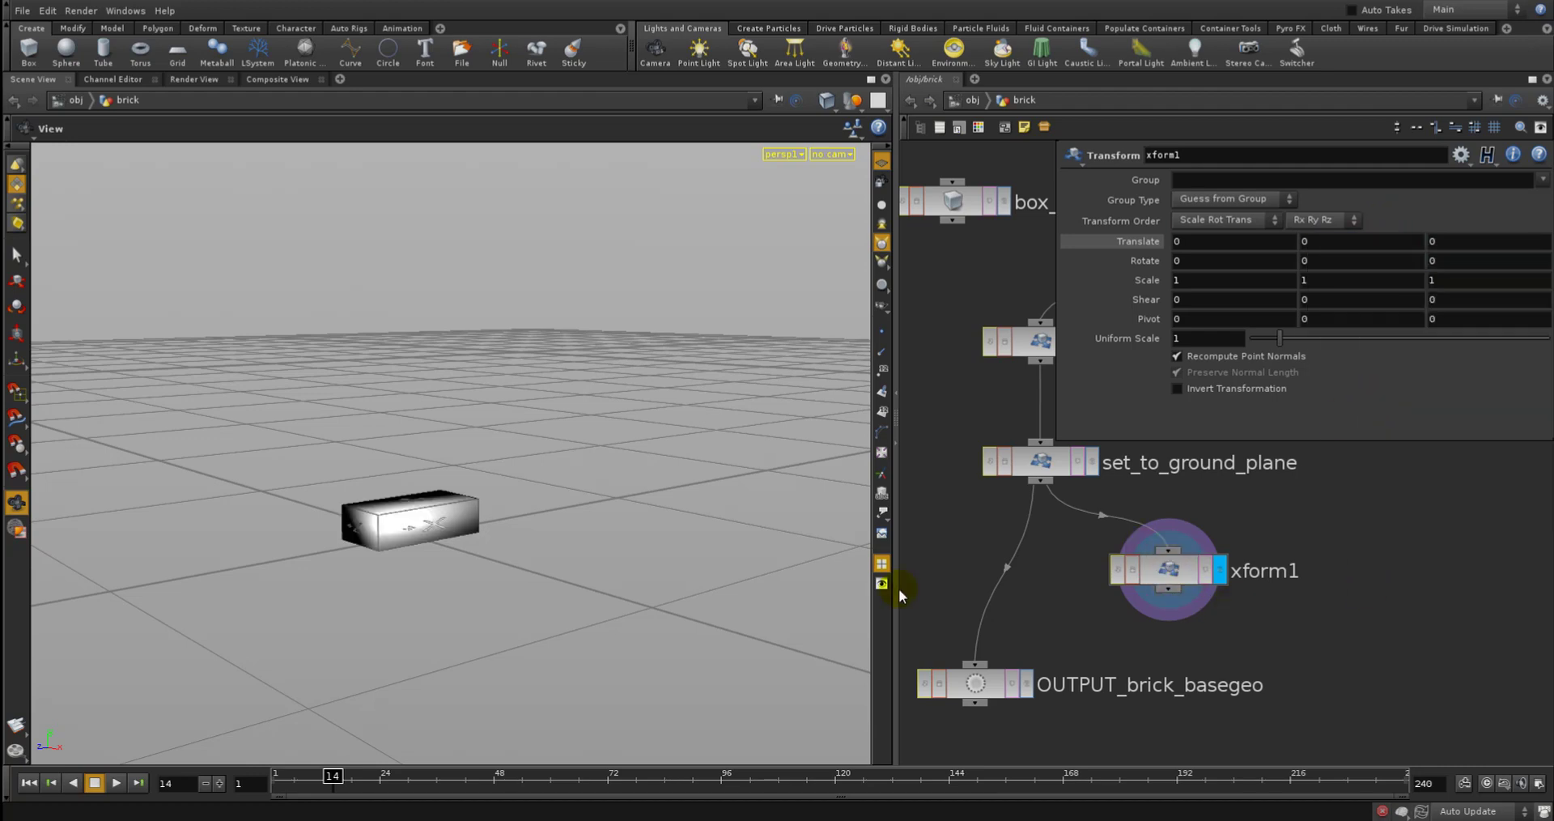
# Examine xform1's node info for its geometry counts, size, bounds, attributes and memory usage
pyautogui.click(1167, 571)
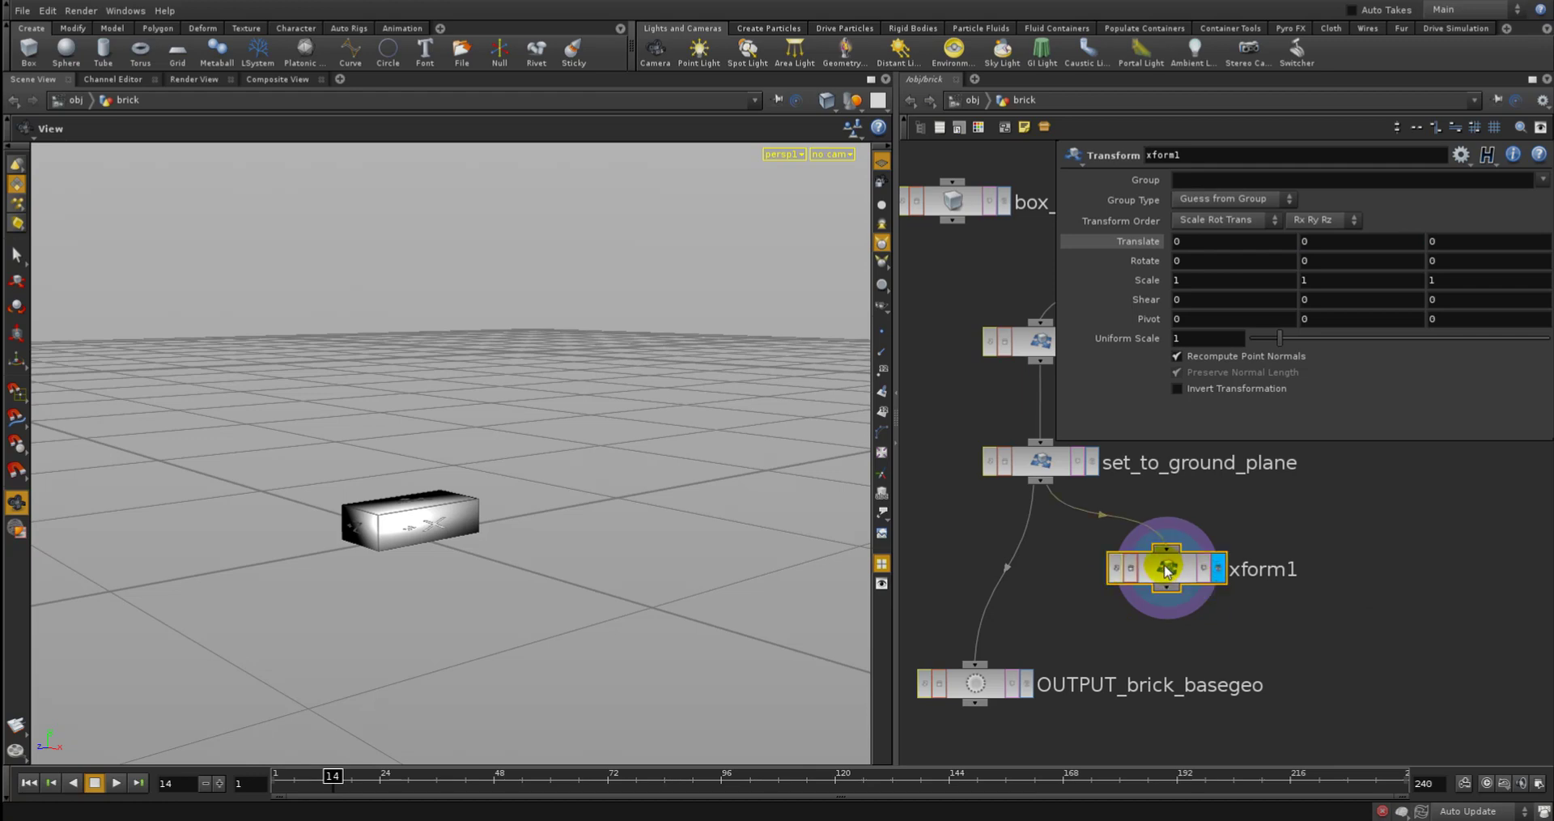
pyautogui.middleClick(1167, 572)
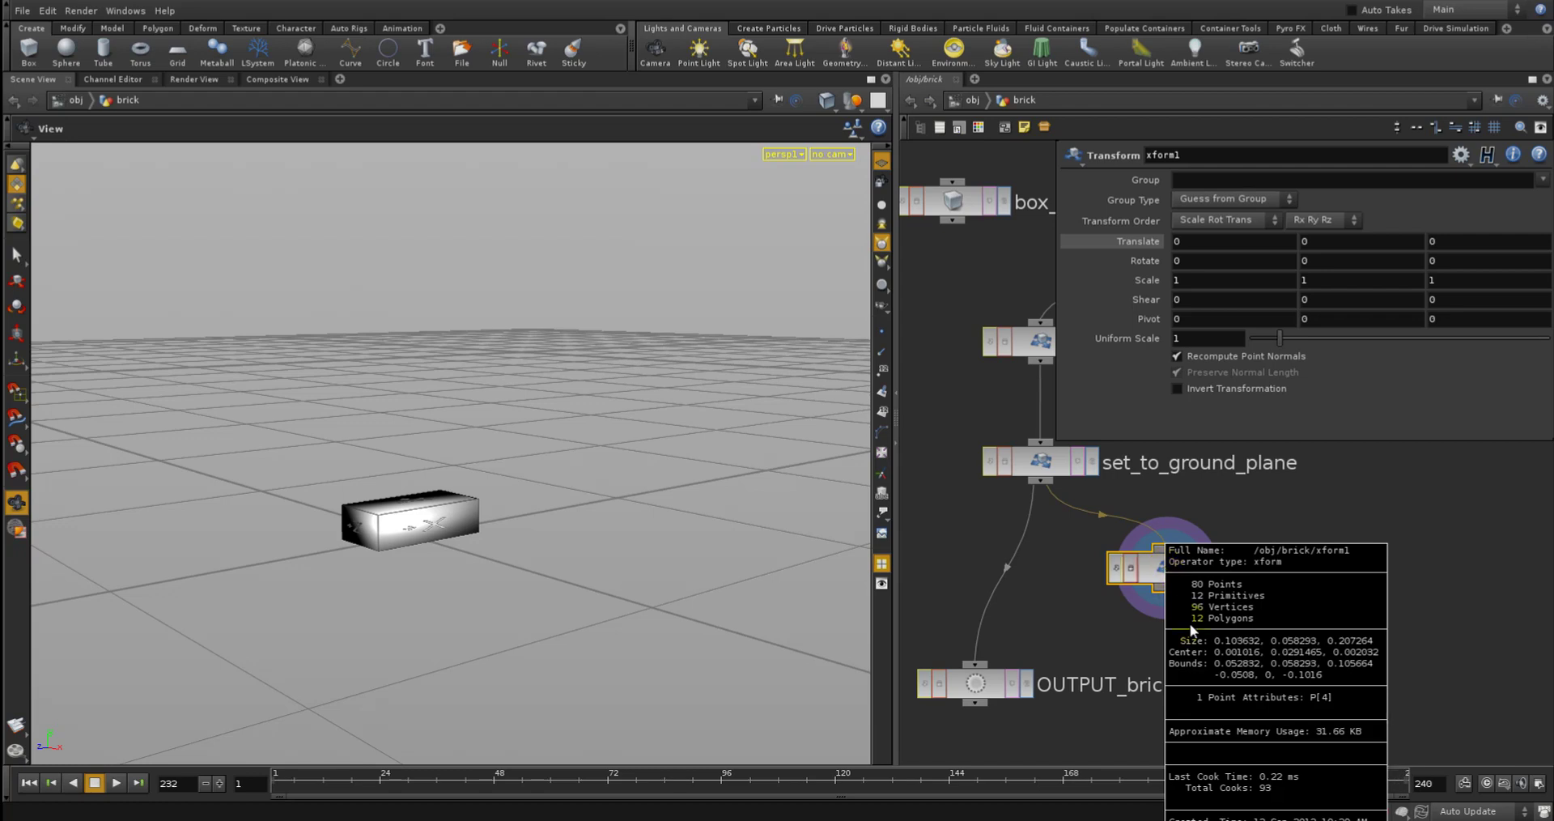
pyautogui.moveTo(1237, 645); pyautogui.dragTo(1274, 627, button='middle')
pyautogui.middleClick(1255, 563)
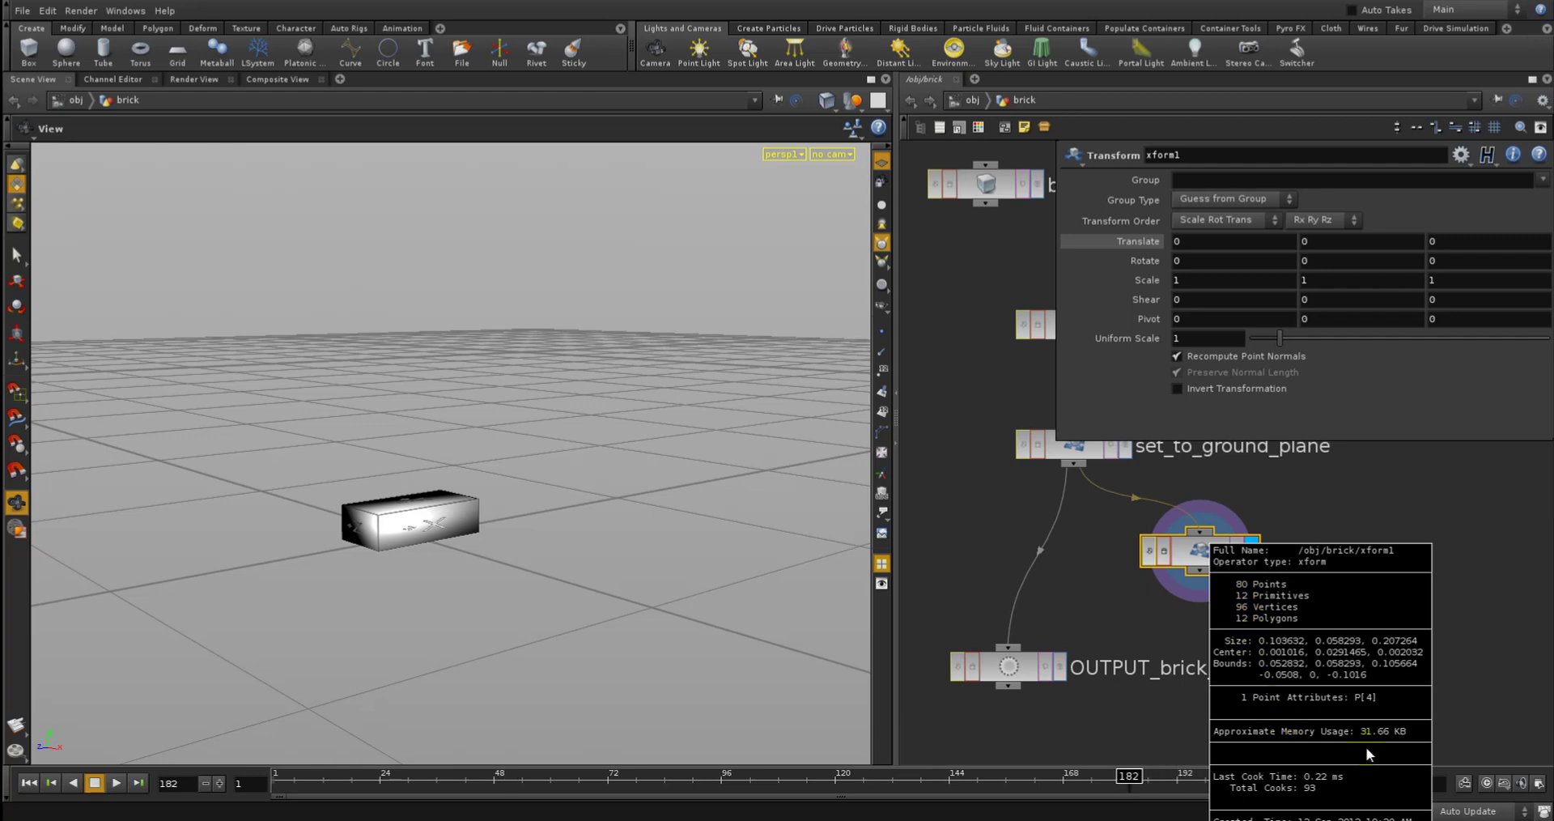
pyautogui.click(1403, 763)
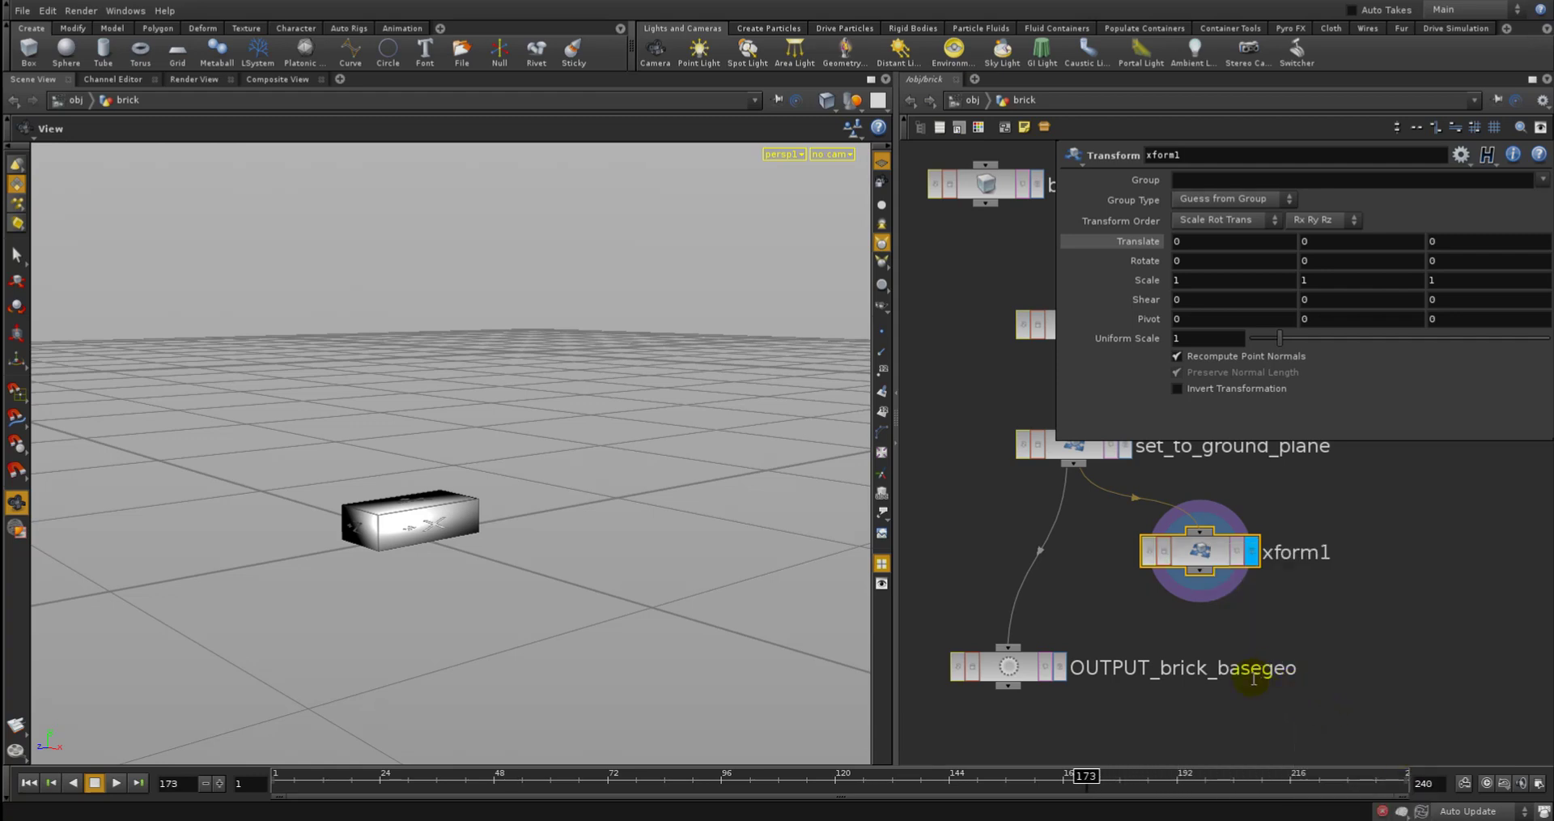
# Delete the xform1 and box_basegeo nodes from the brick network
pyautogui.press('Delete')
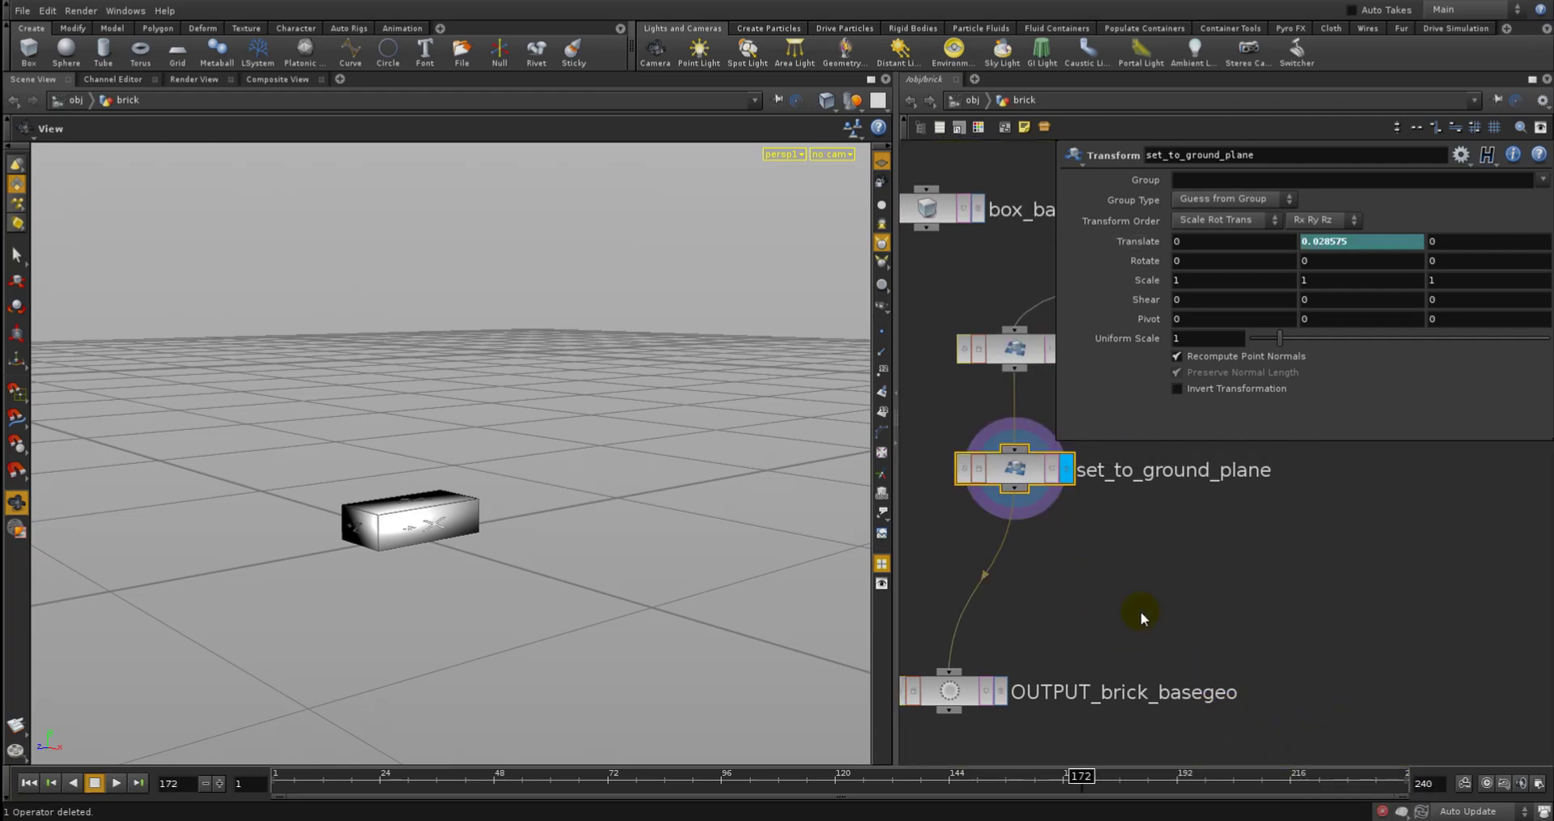
pyautogui.scroll(-4, 1146, 630)
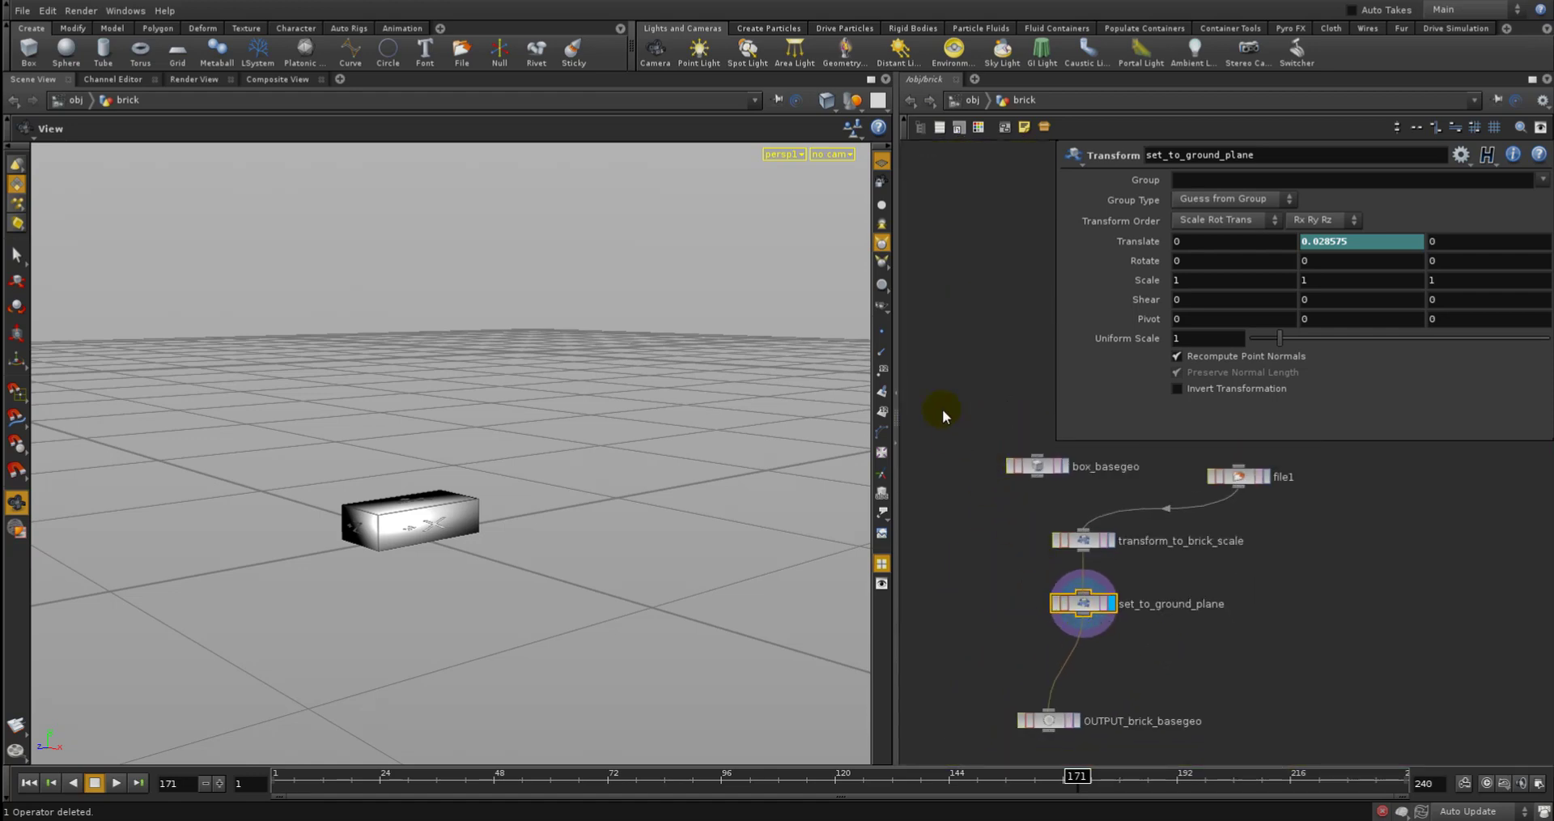
pyautogui.moveTo(945, 410); pyautogui.dragTo(1332, 717)
pyautogui.moveTo(991, 517); pyautogui.dragTo(1041, 516)
pyautogui.press('Delete')
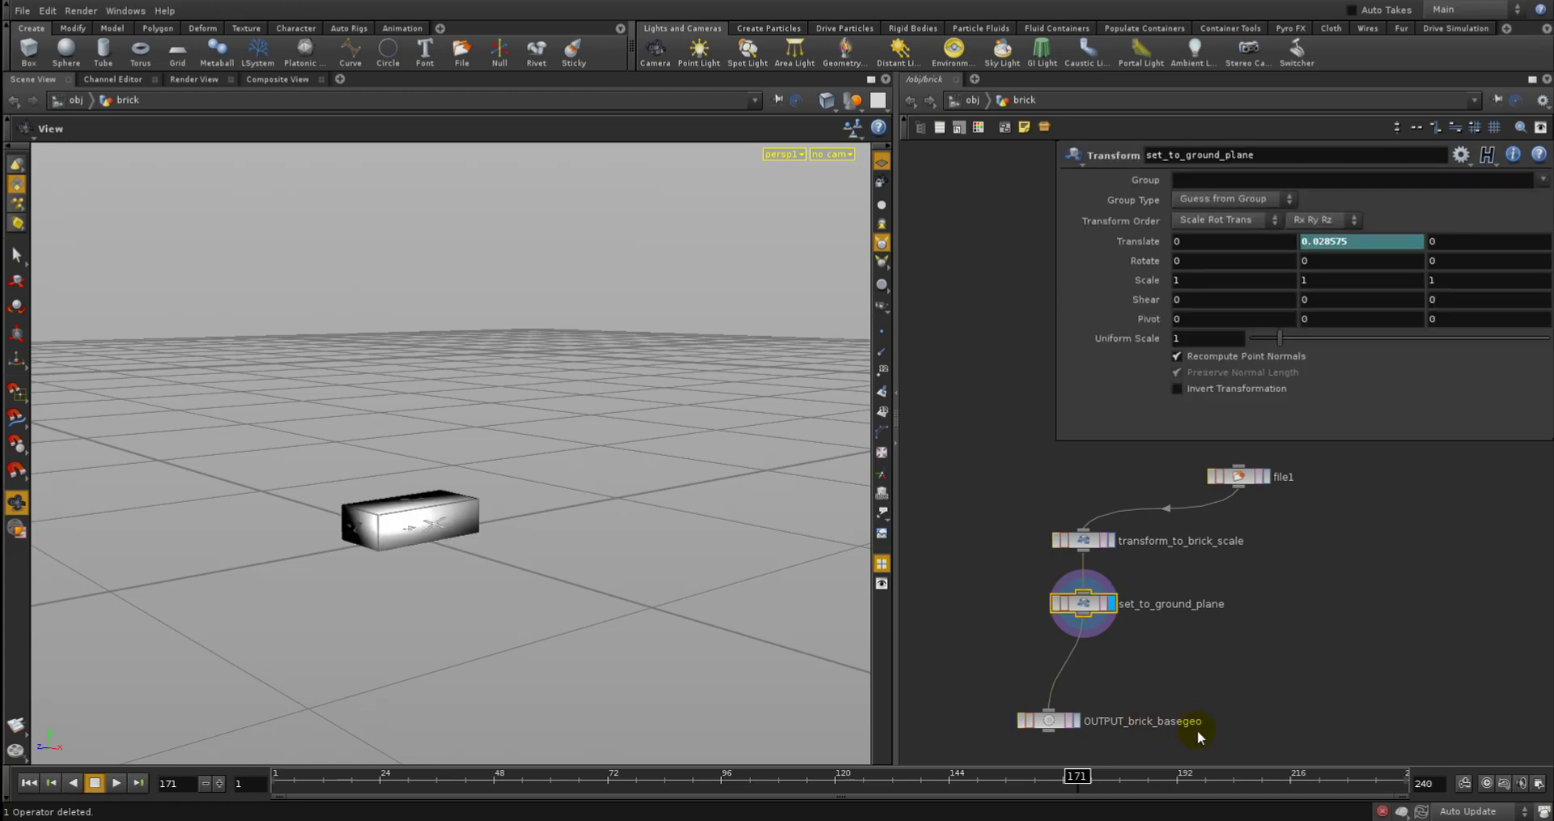
# Return to the obj level and delete the geo1 object
pyautogui.click(973, 99)
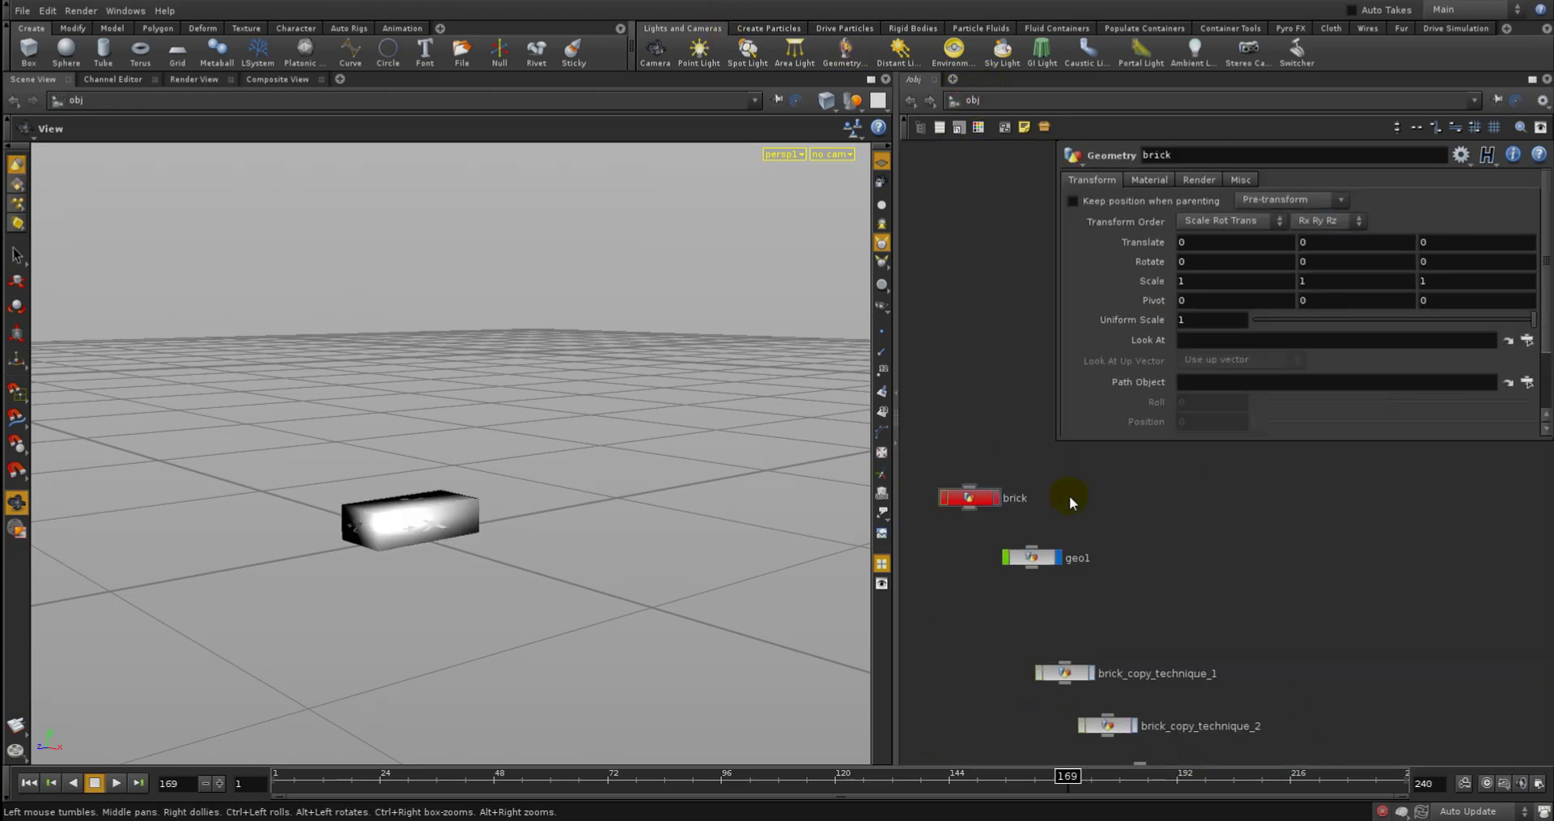
pyautogui.click(1029, 560)
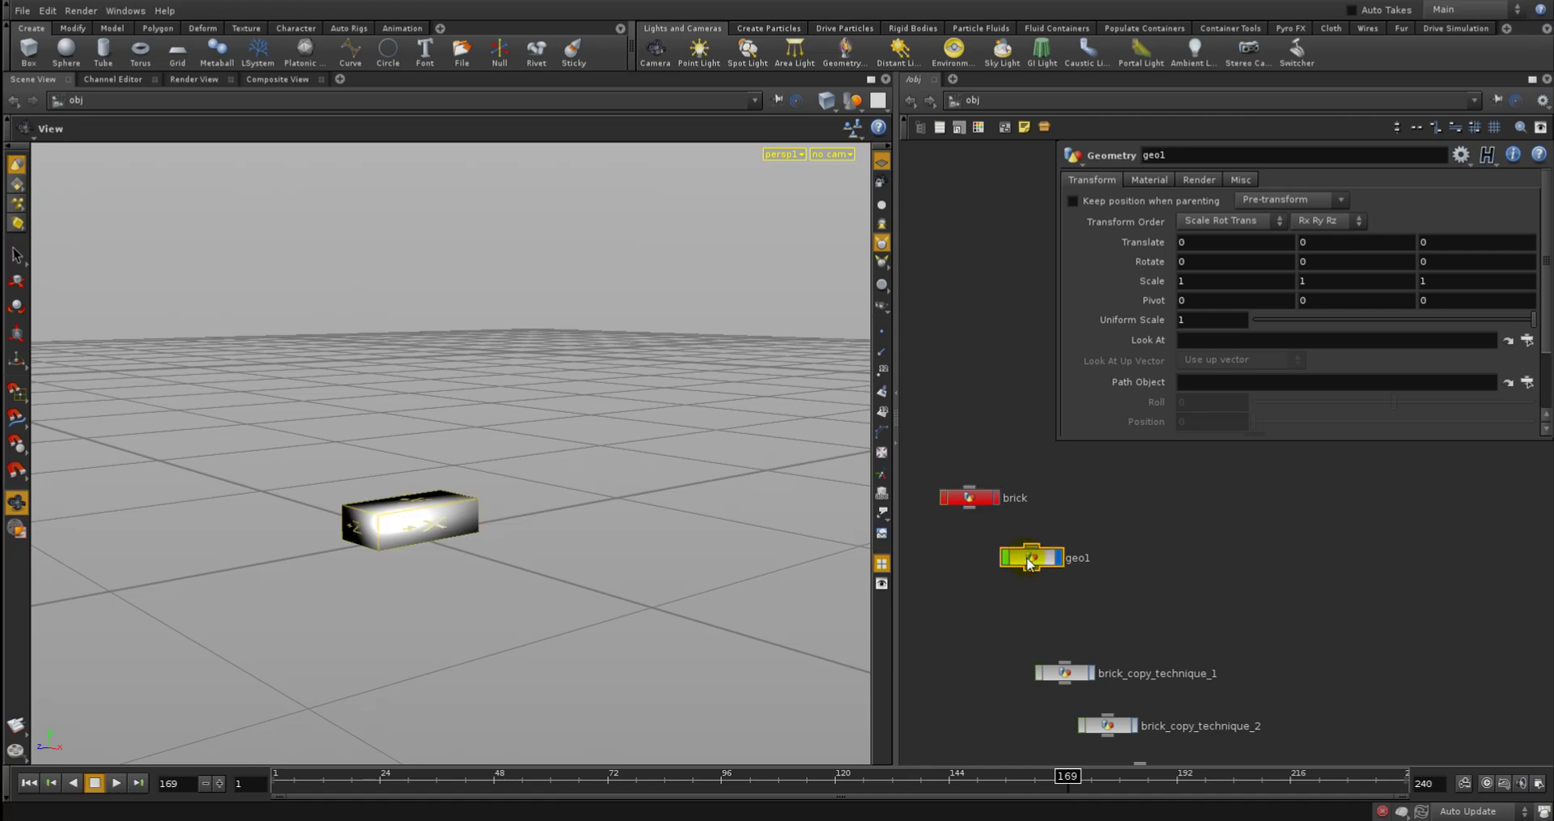
pyautogui.press('Delete')
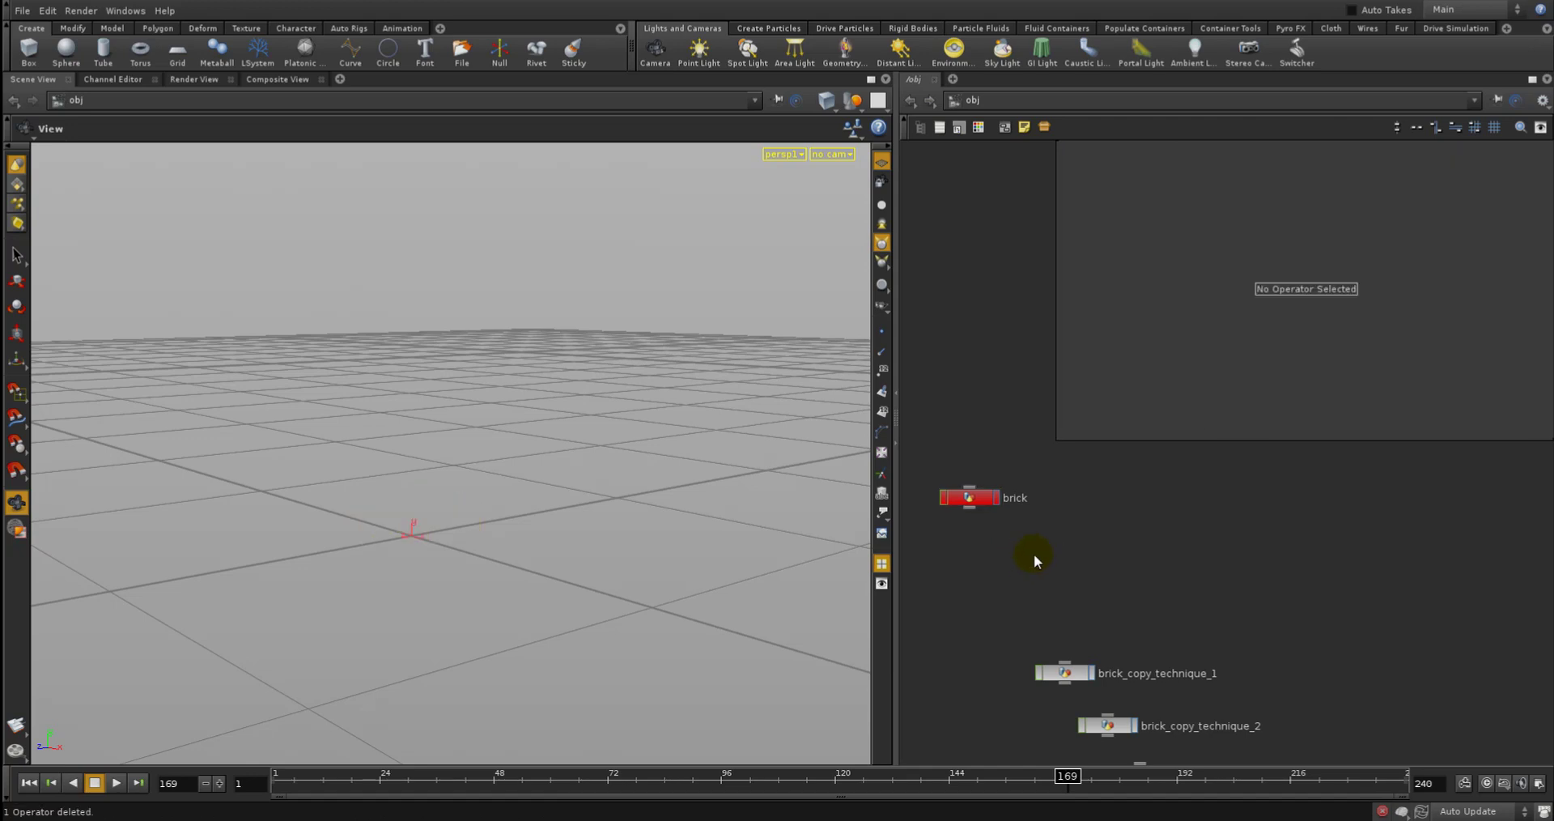
# Add a new Geometry object beside the brick object
pyautogui.press('Tab')
pyautogui.write('g')
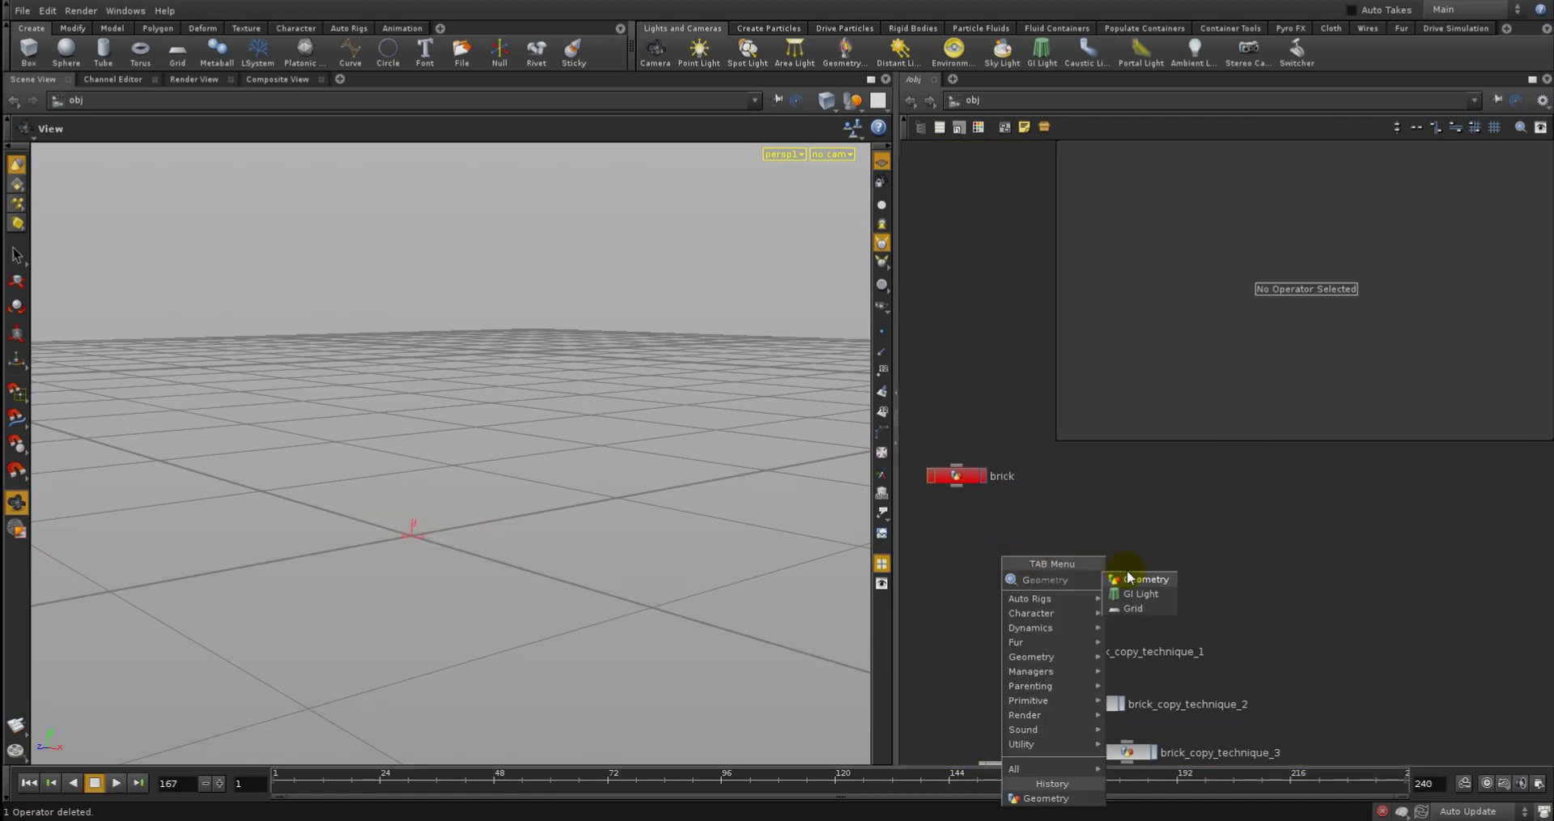
pyautogui.click(1127, 573)
pyautogui.click(1125, 432)
pyautogui.click(1140, 489)
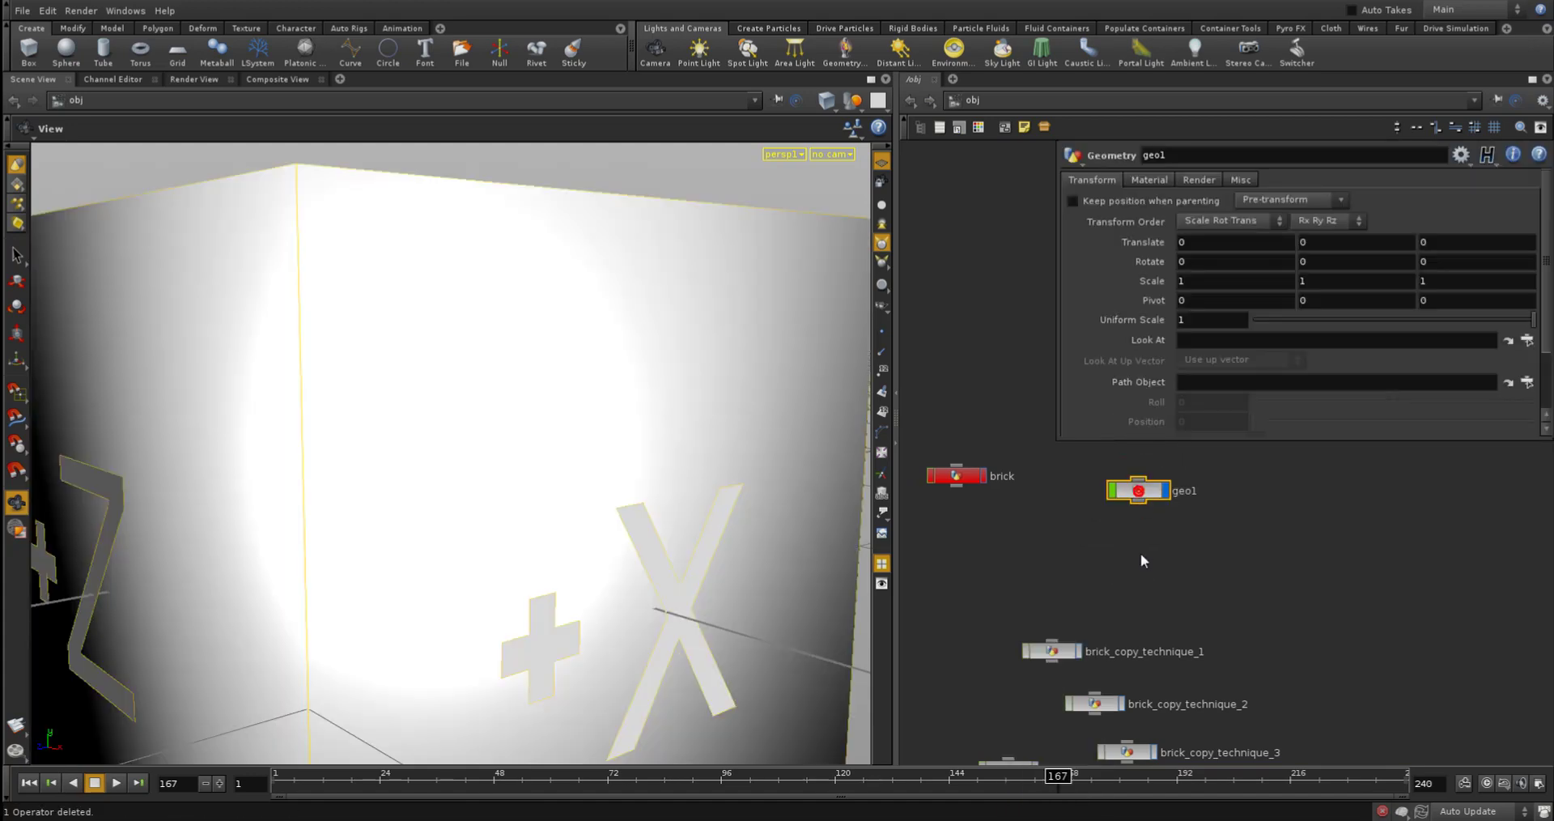
# Rename the new geo1 object as brick
pyautogui.moveTo(1140, 552); pyautogui.dragTo(1109, 562, button='middle')
pyautogui.doubleClick(1149, 498)
pyautogui.write('br')
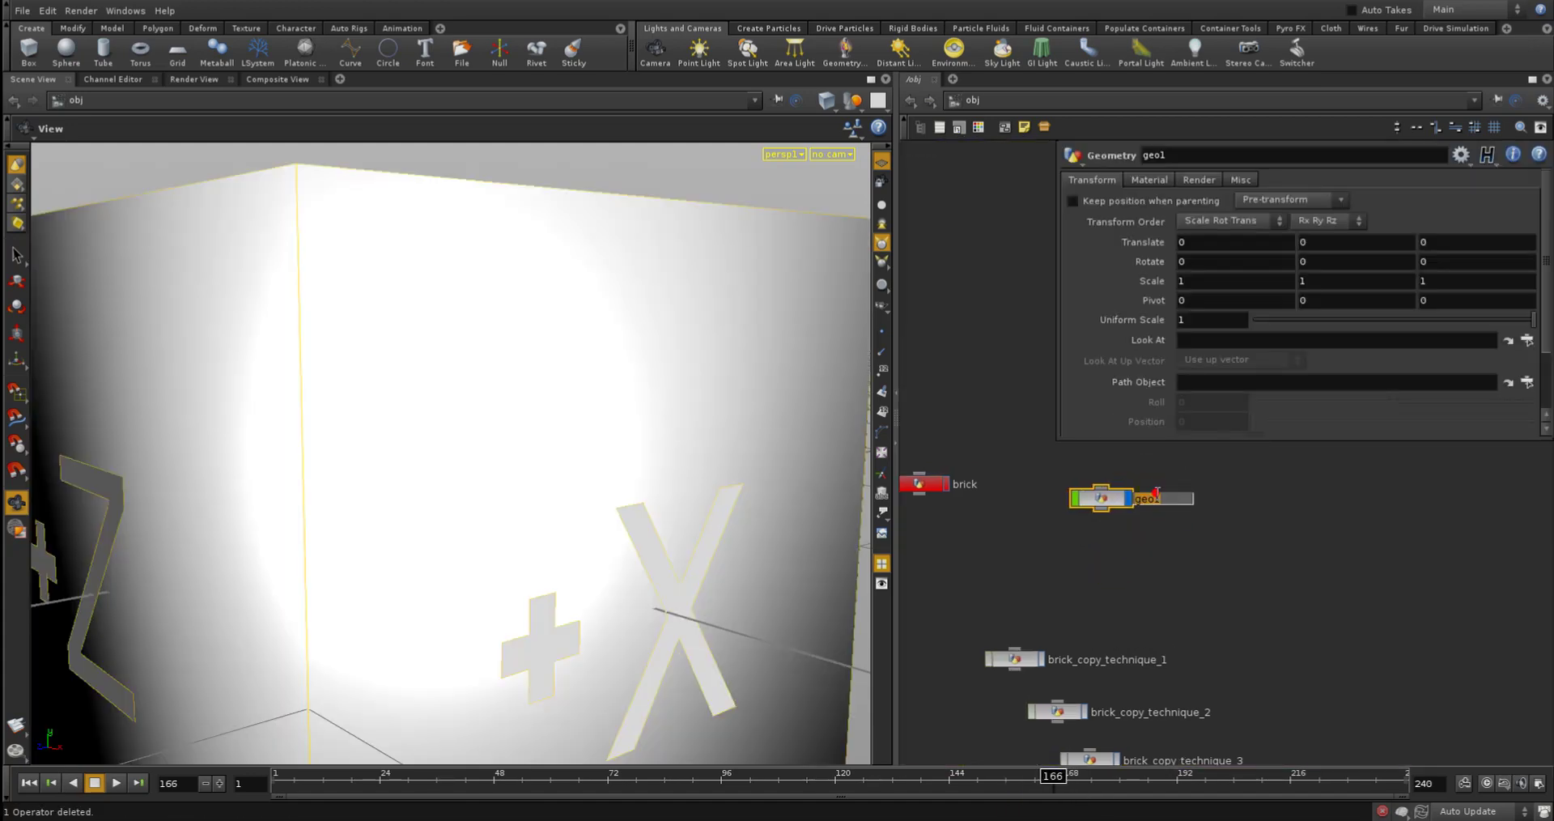
pyautogui.write('ick')
pyautogui.press('Return')
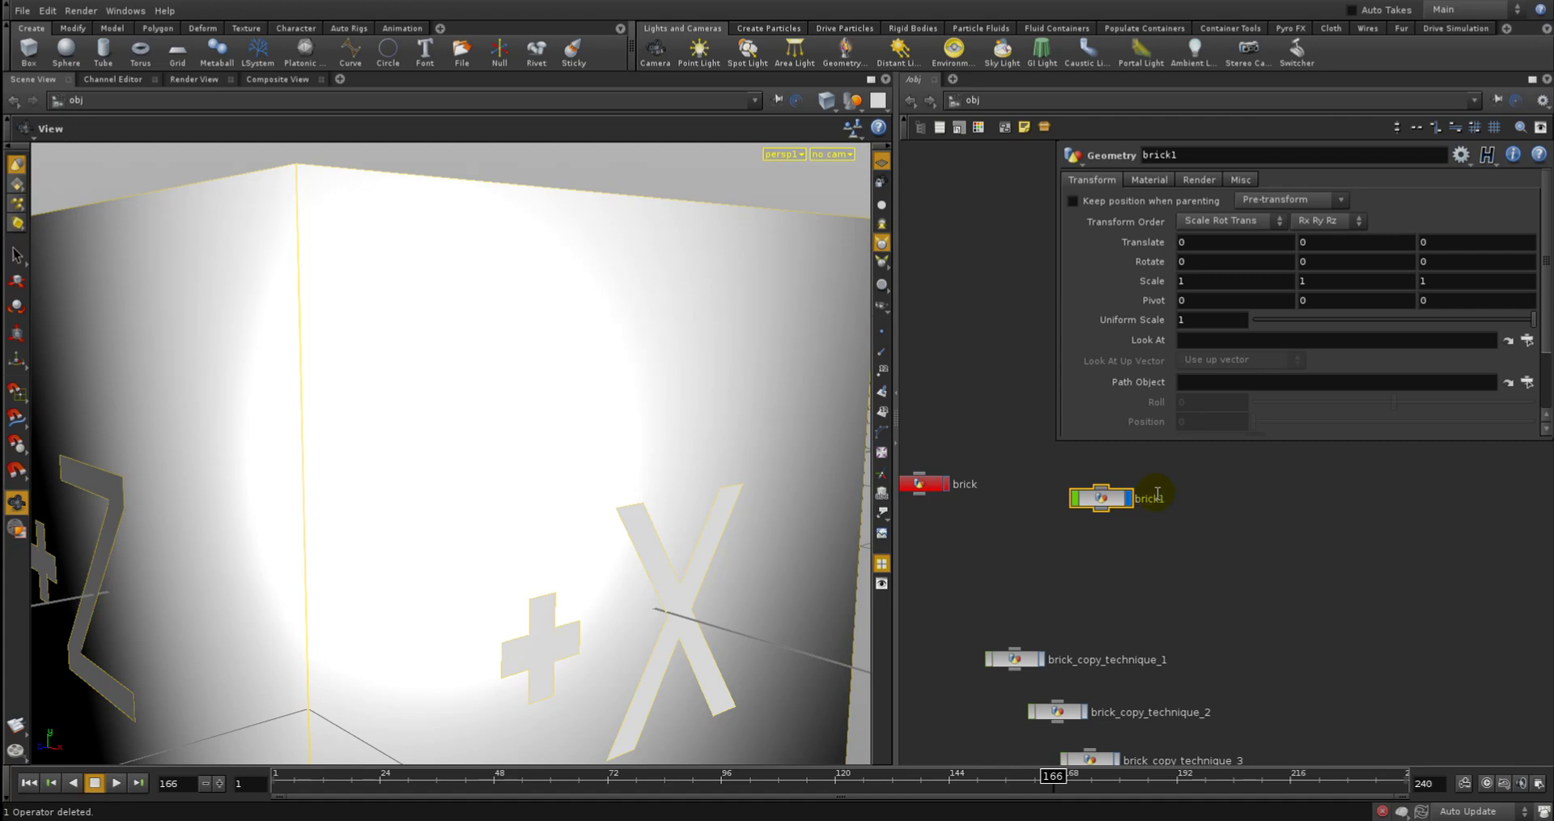
# Inside brick1, delete the default file1 node and add a Box node in its place
pyautogui.doubleClick(1104, 497)
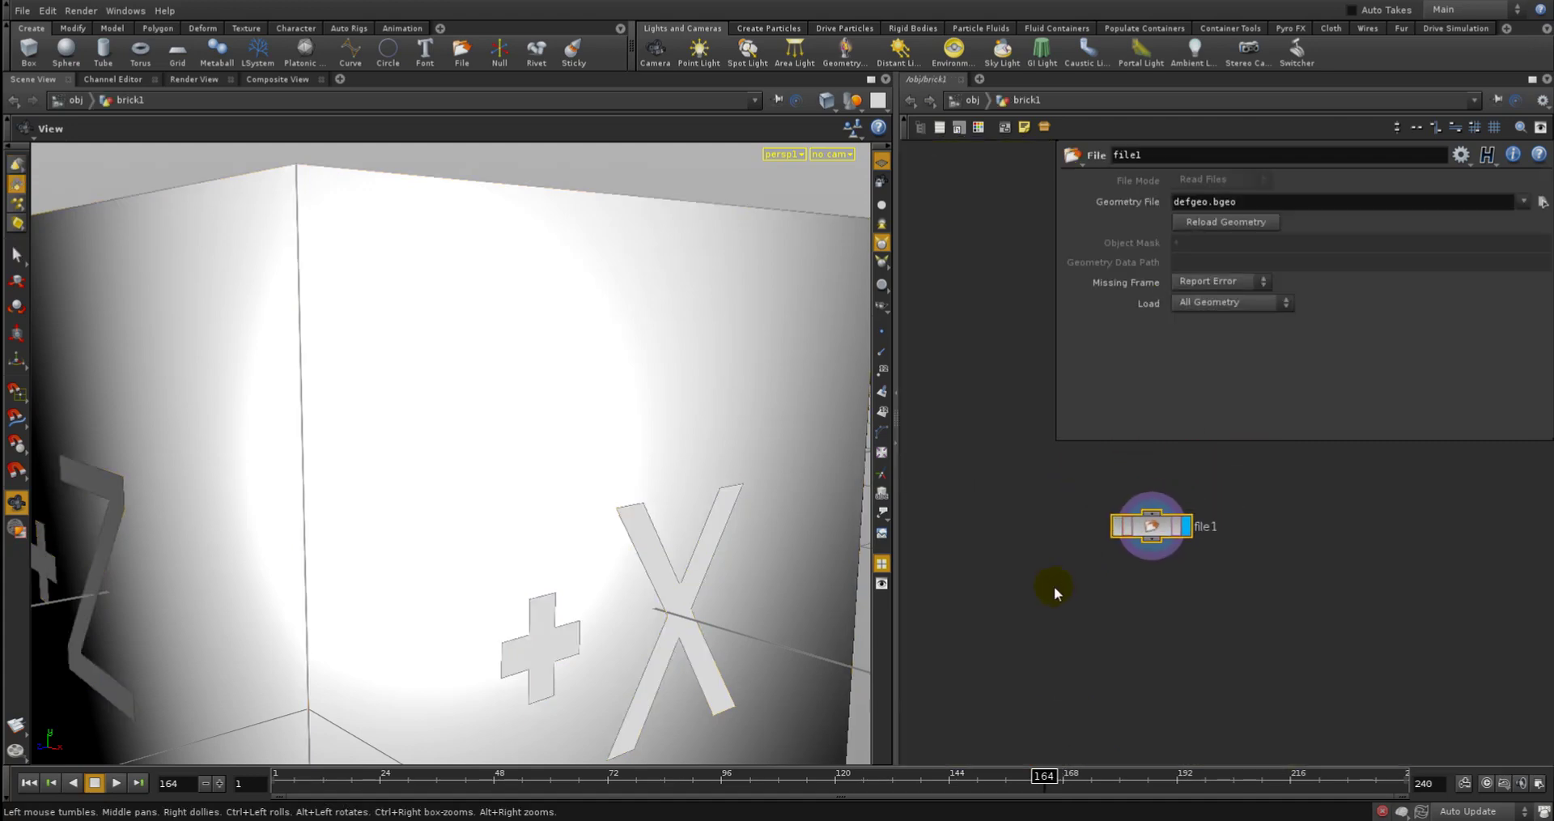
pyautogui.press('Delete')
pyautogui.press('Tab')
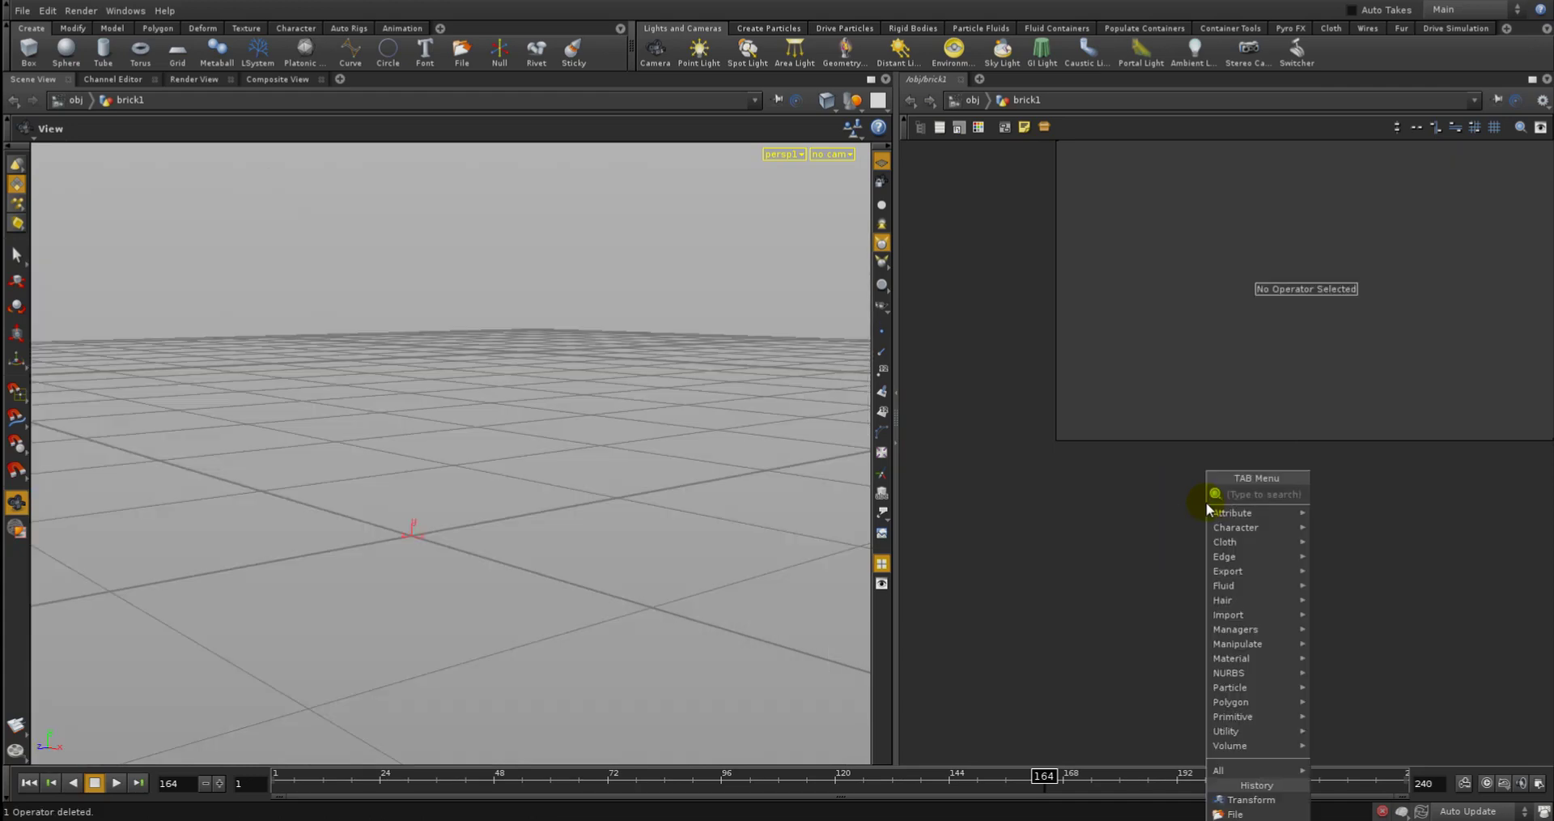
pyautogui.write('bo')
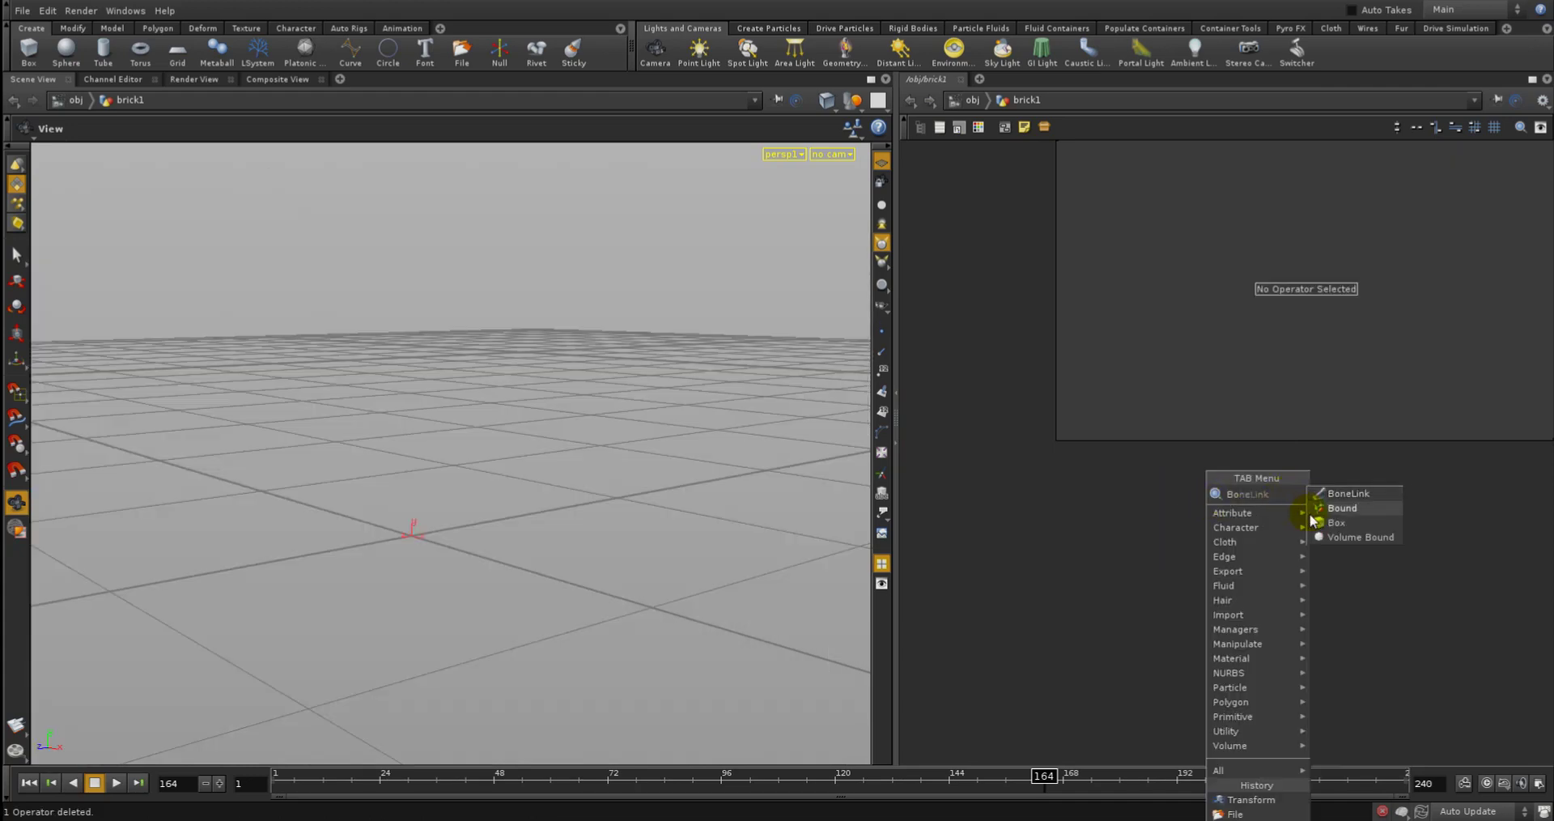
pyautogui.click(1337, 522)
pyautogui.click(982, 528)
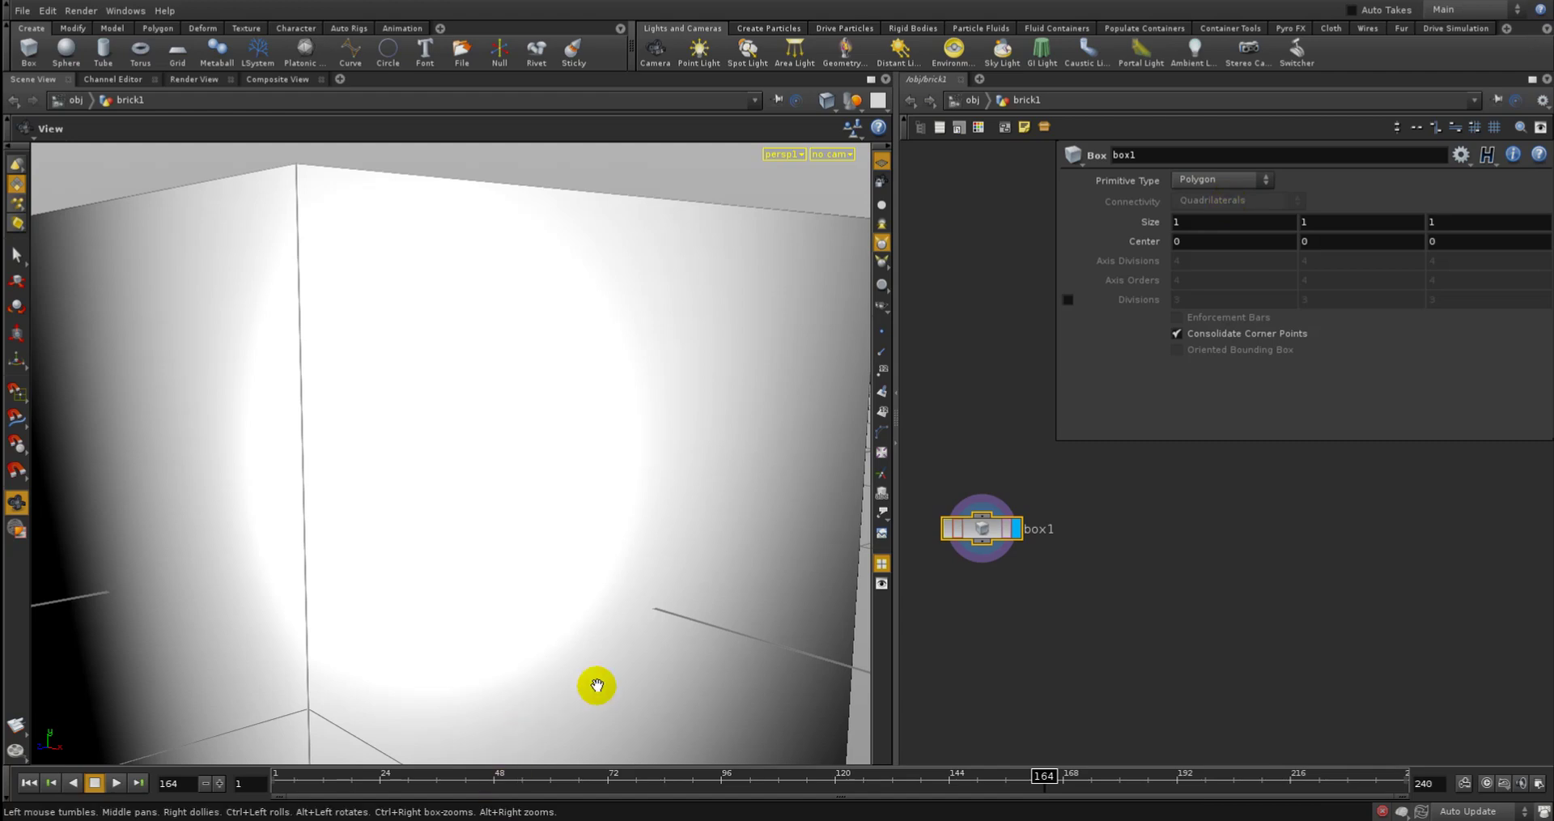
# Append a Transform node below box1, wired to its output, and frame the whole box in the 3D view
pyautogui.press('Tab')
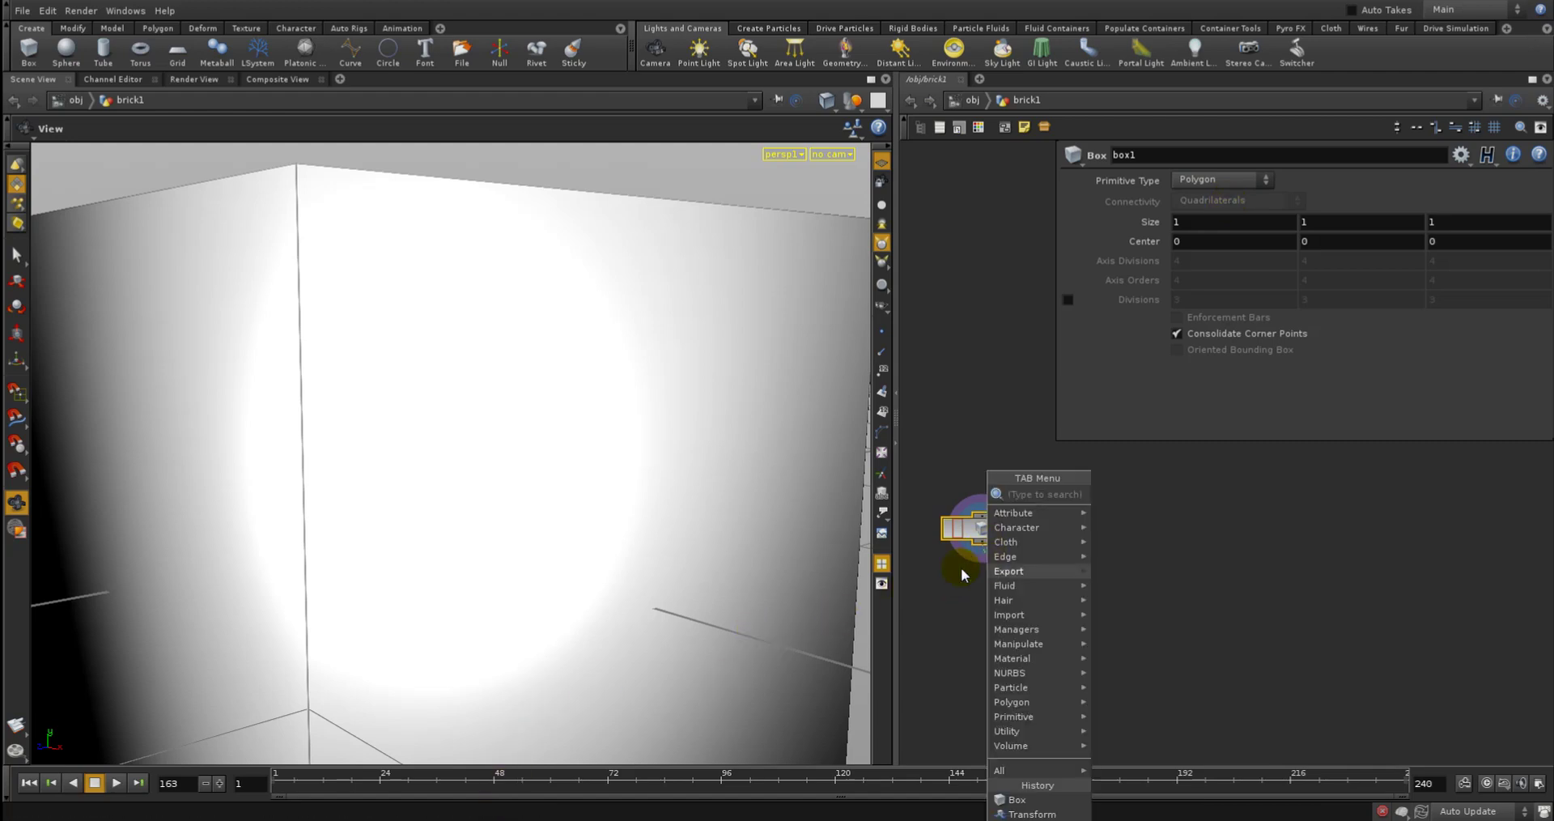
pyautogui.write('tra')
pyautogui.click(1113, 523)
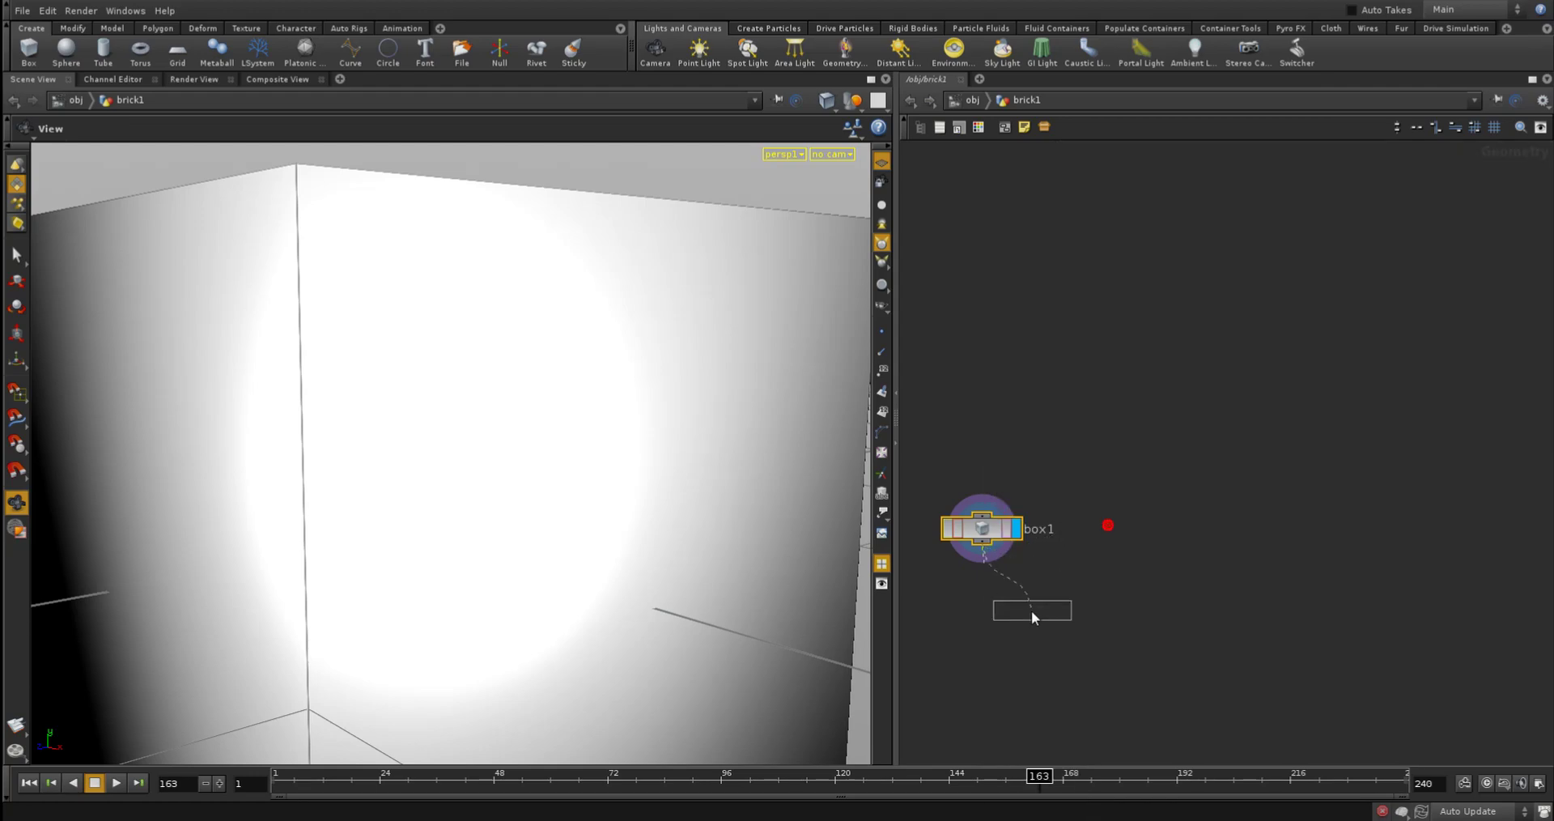
pyautogui.click(1031, 611)
pyautogui.moveTo(638, 468); pyautogui.dragTo(375, 509, button='right')
pyautogui.moveTo(375, 509); pyautogui.dragTo(400, 531)
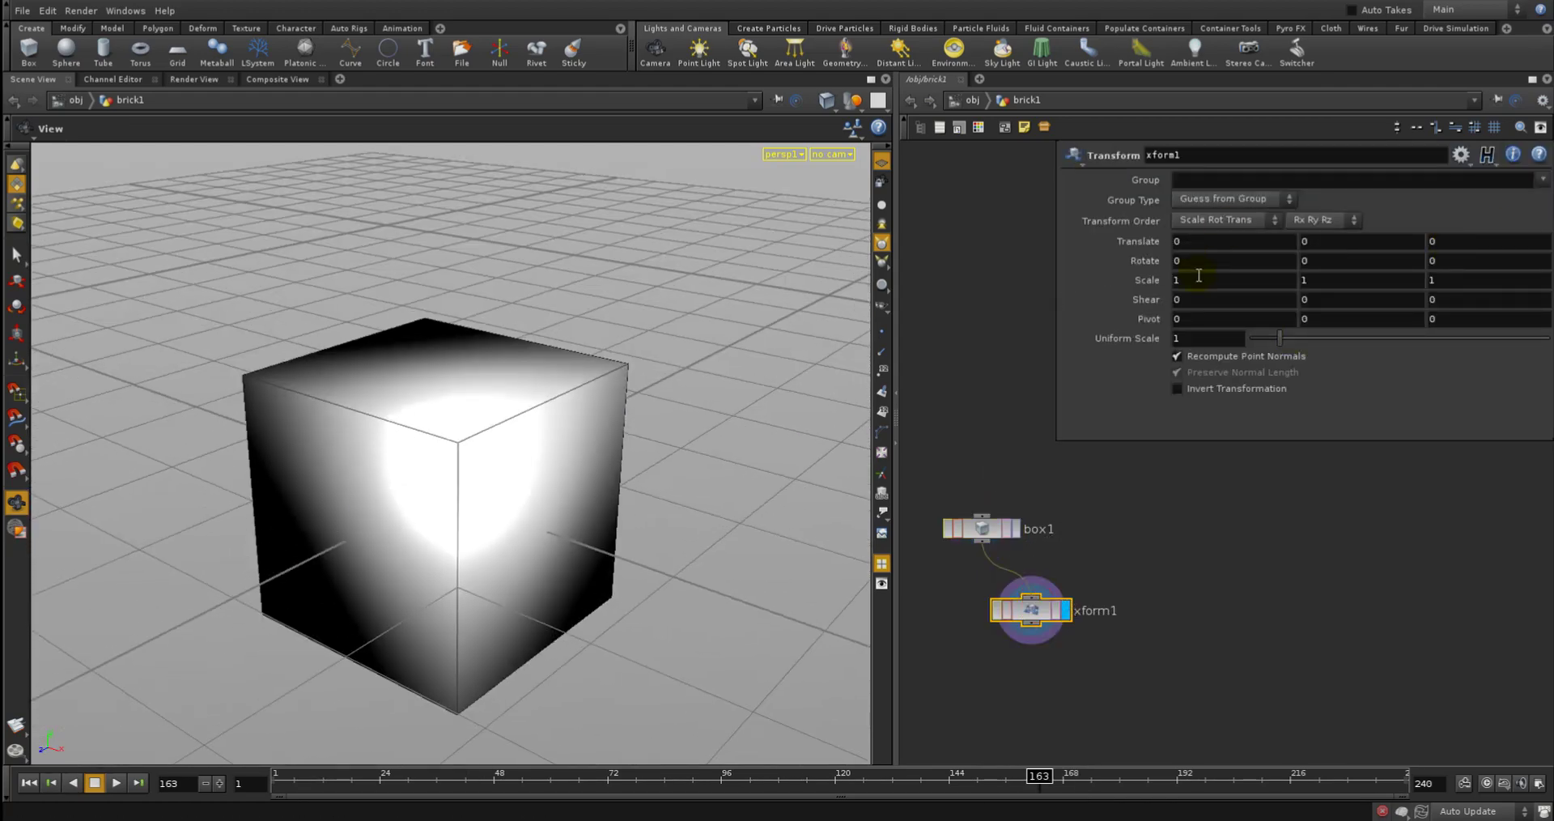
# Scale the box with xform1 to 2.2 in X, 0.2 in Y and 0.4 in Z
pyautogui.moveTo(1199, 275); pyautogui.dragTo(1244, 272, button='middle')
pyautogui.press('Down')
pyautogui.press('Down')
pyautogui.moveTo(1453, 282); pyautogui.dragTo(1395, 290, button='middle')
pyautogui.moveTo(1042, 700); pyautogui.dragTo(1050, 643, button='middle')
pyautogui.press('Left')
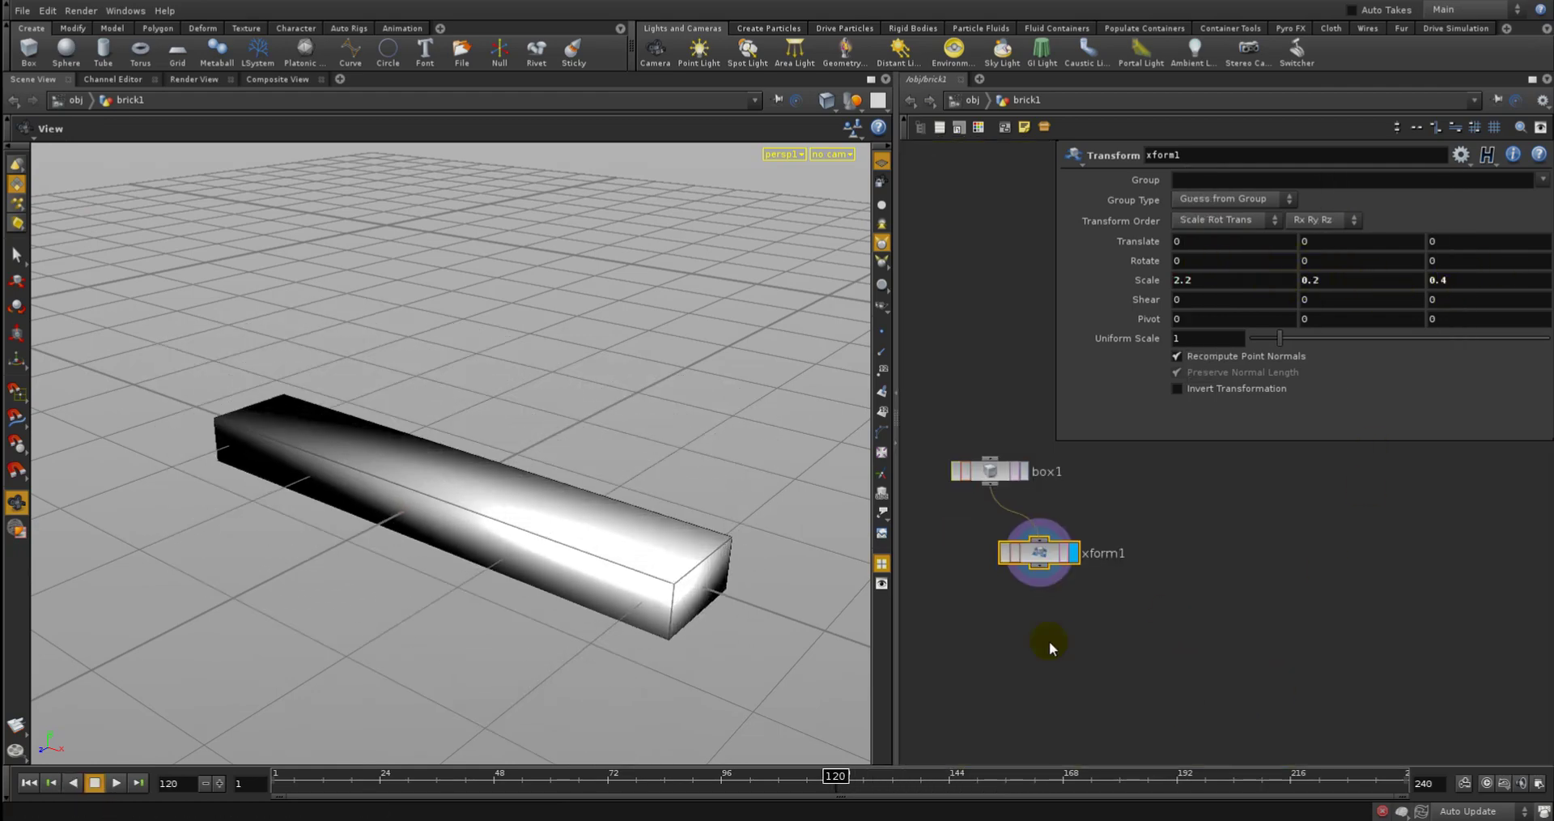
pyautogui.press('Left')
# Append and display a second Transform node below xform1, with its Y translate set to -$YMIN
pyautogui.press('Tab')
pyautogui.write('tr')
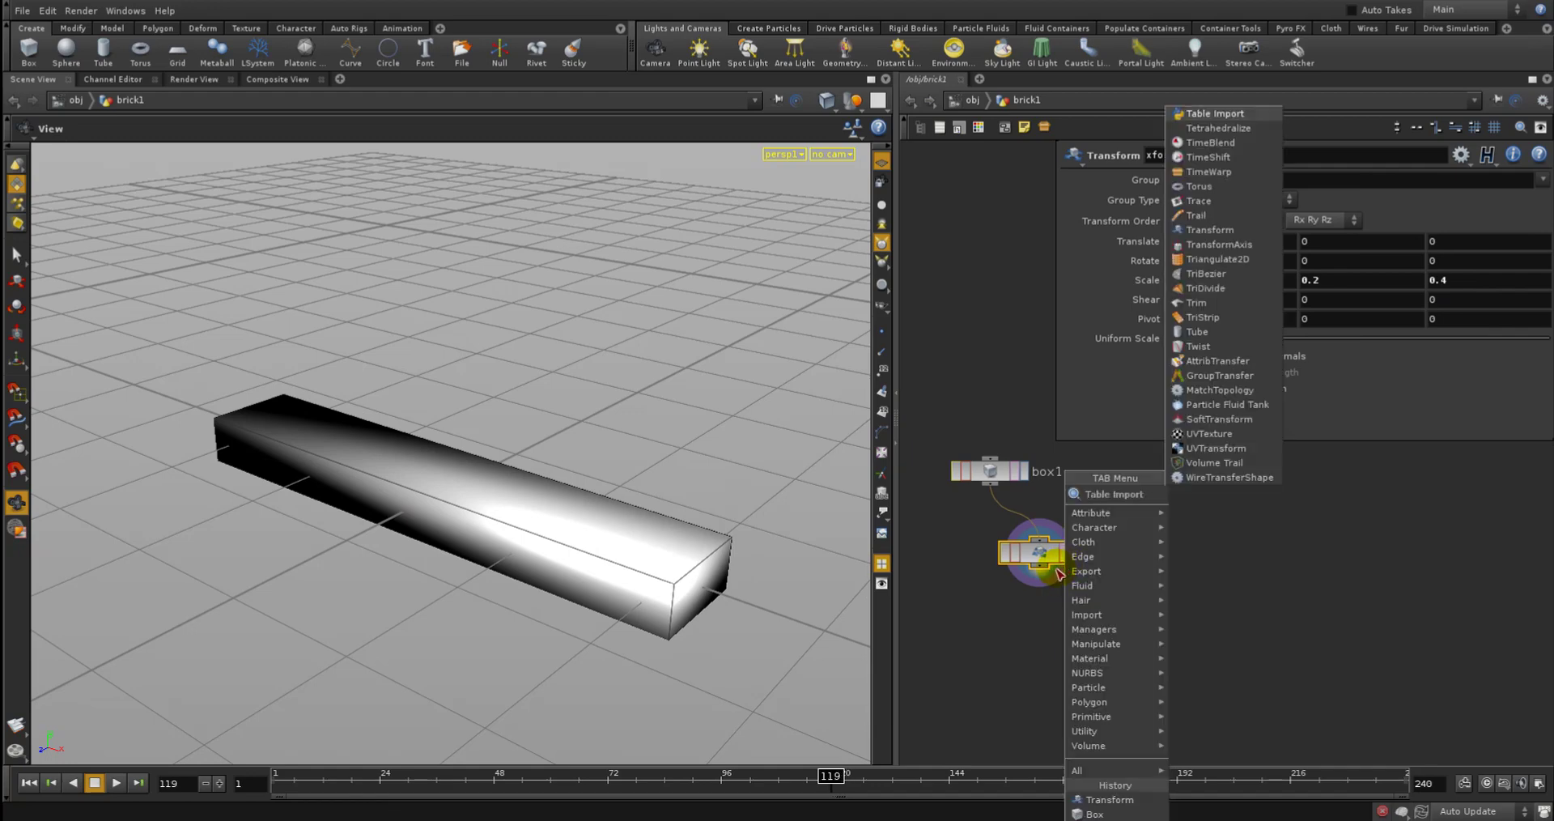
pyautogui.click(1210, 523)
pyautogui.click(1041, 620)
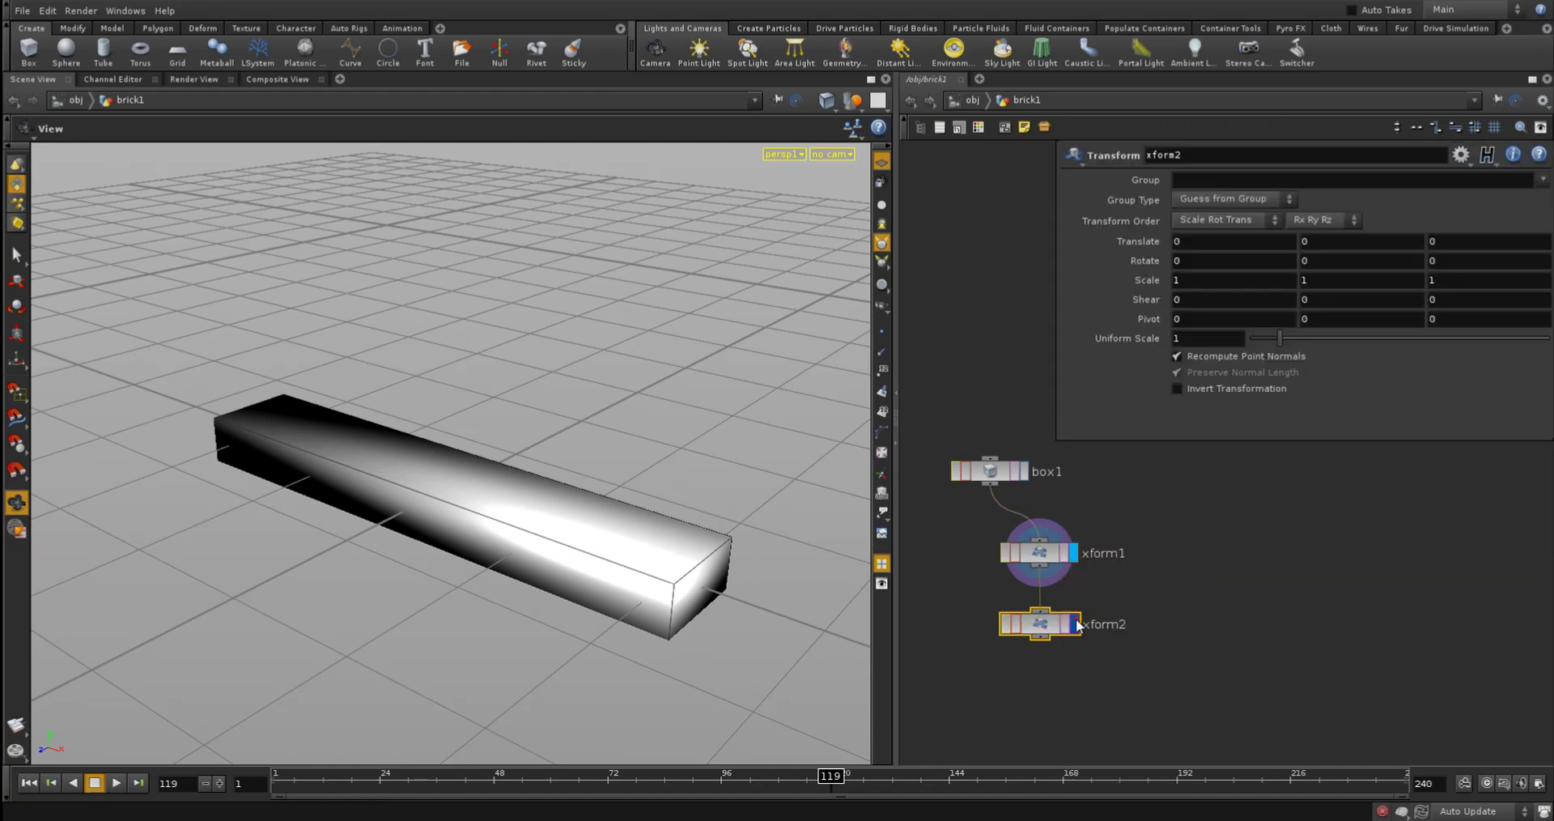
pyautogui.click(1334, 238)
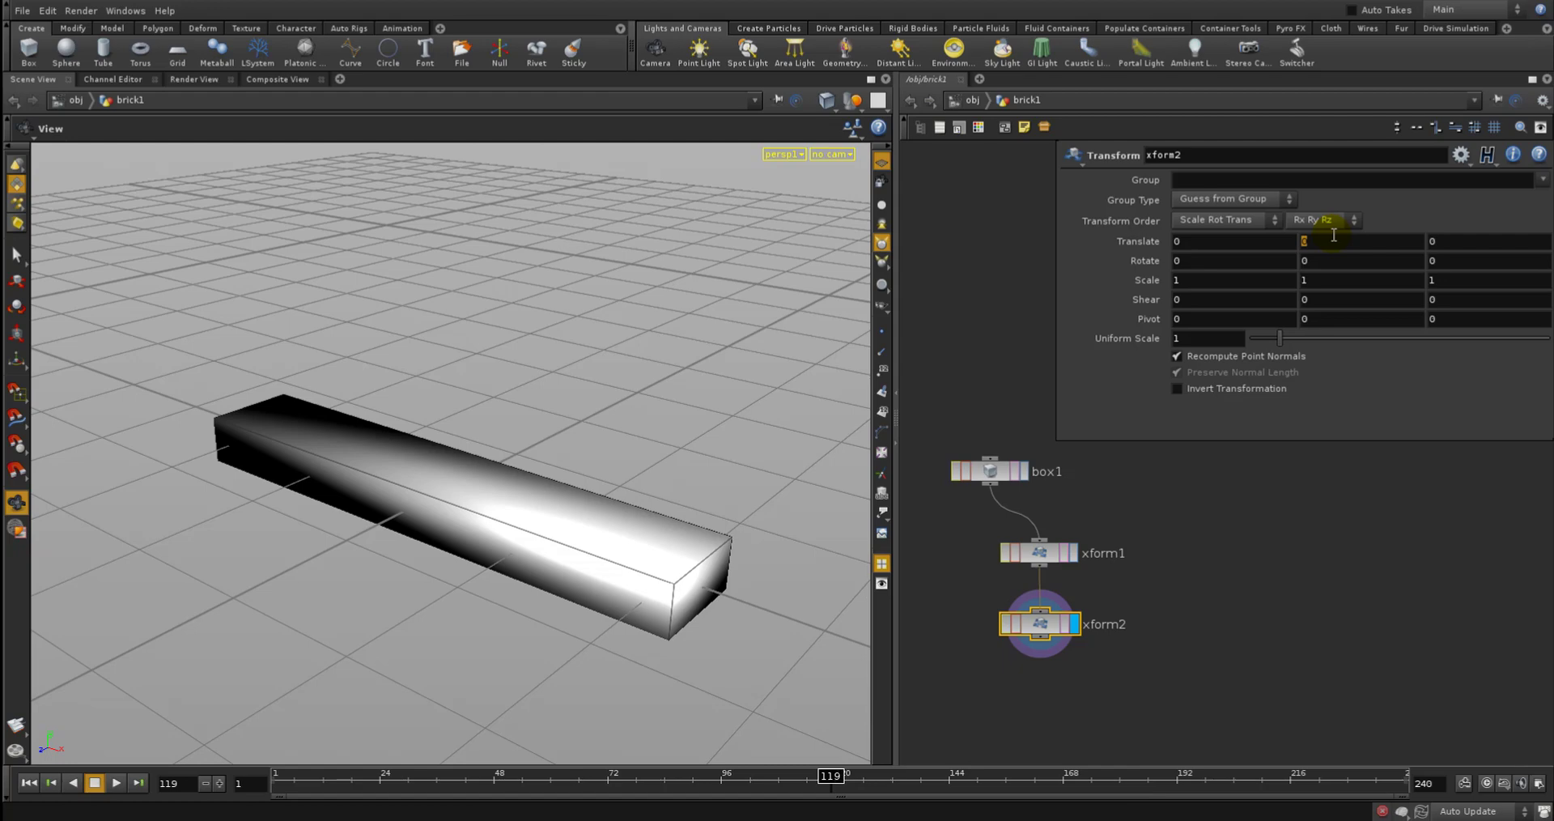
pyautogui.write('-$YMIN')
pyautogui.press('Return')
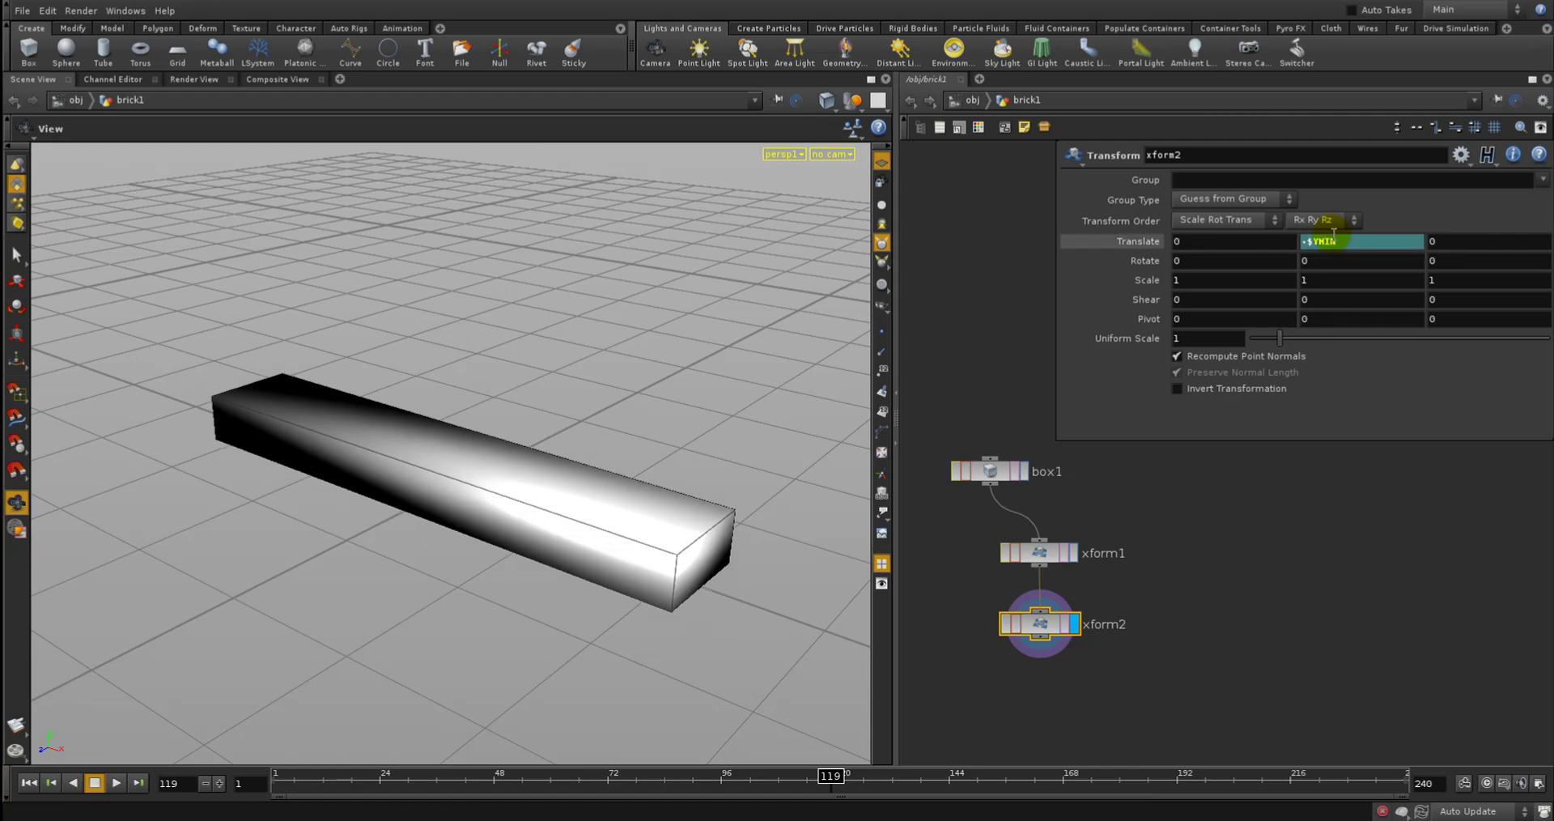
# Append a Null node below xform2, rename it OUTPUT and make it the displayed node
pyautogui.press('Tab')
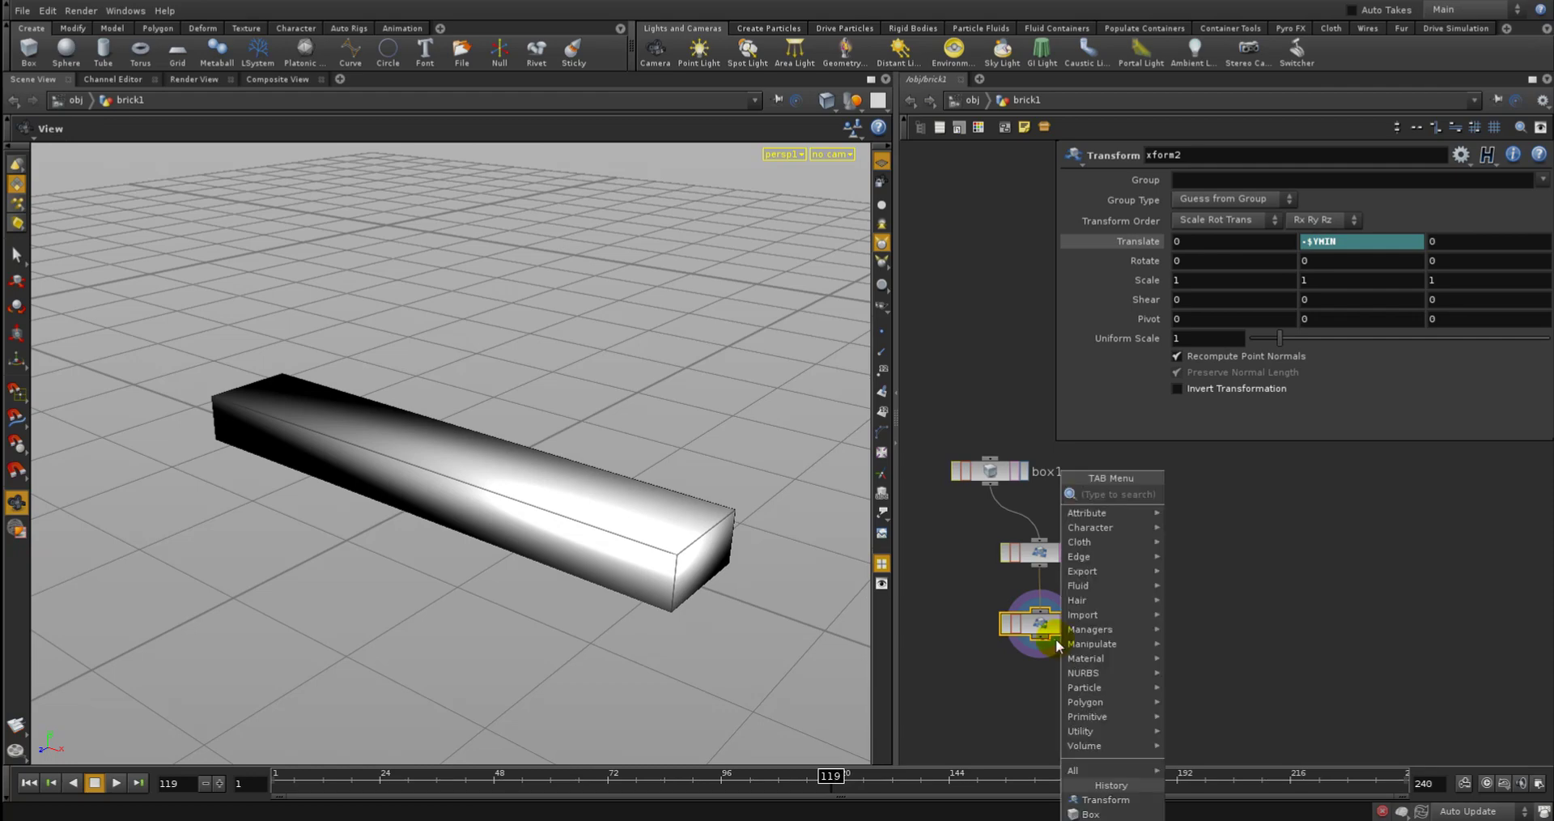
pyautogui.moveTo(1085, 629)
pyautogui.click(1207, 512)
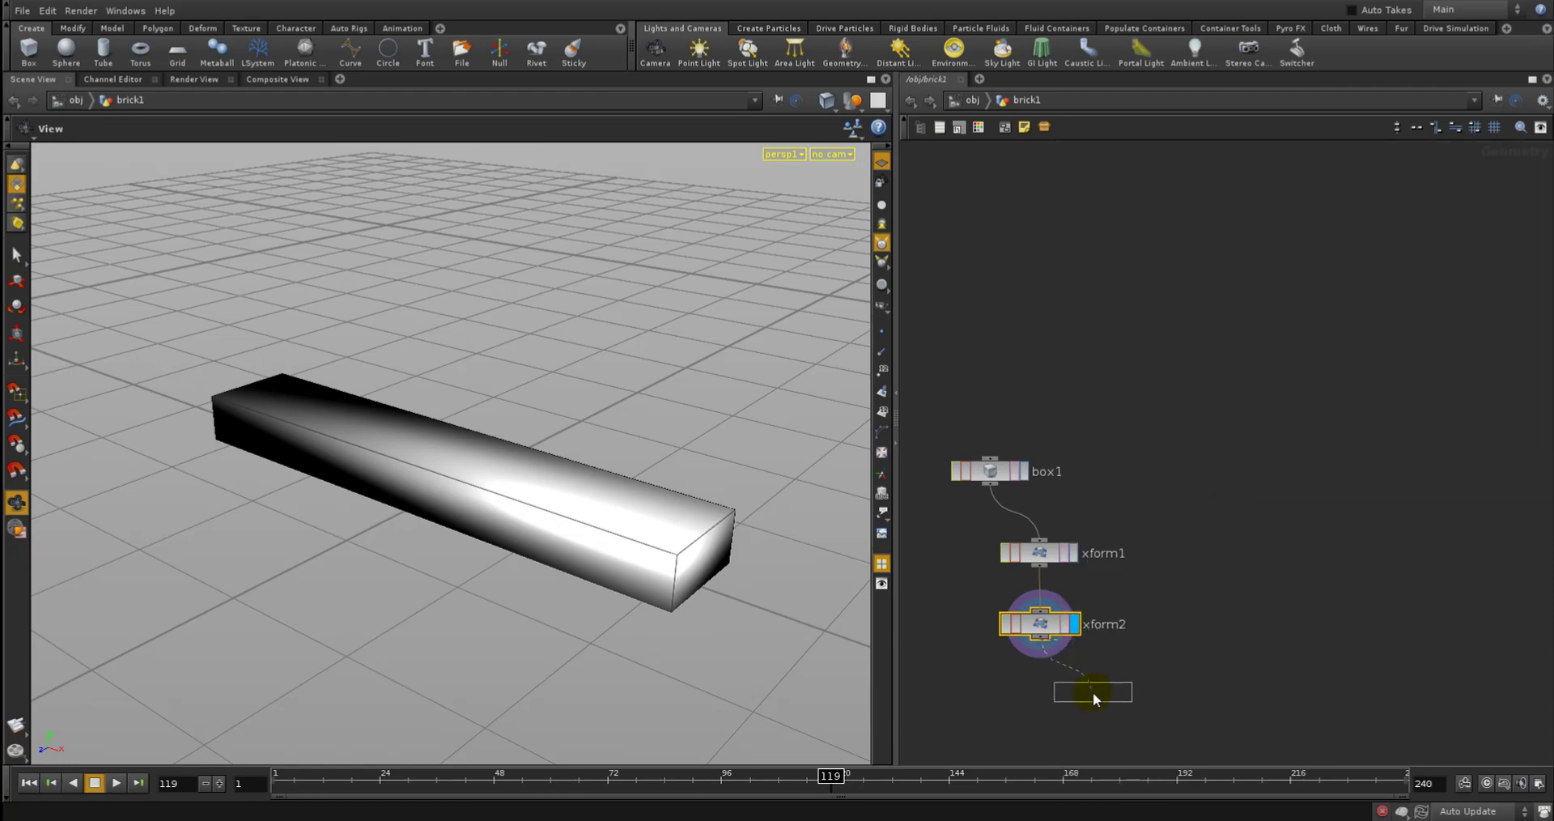
pyautogui.click(1093, 692)
pyautogui.doubleClick(1146, 690)
pyautogui.write('OU')
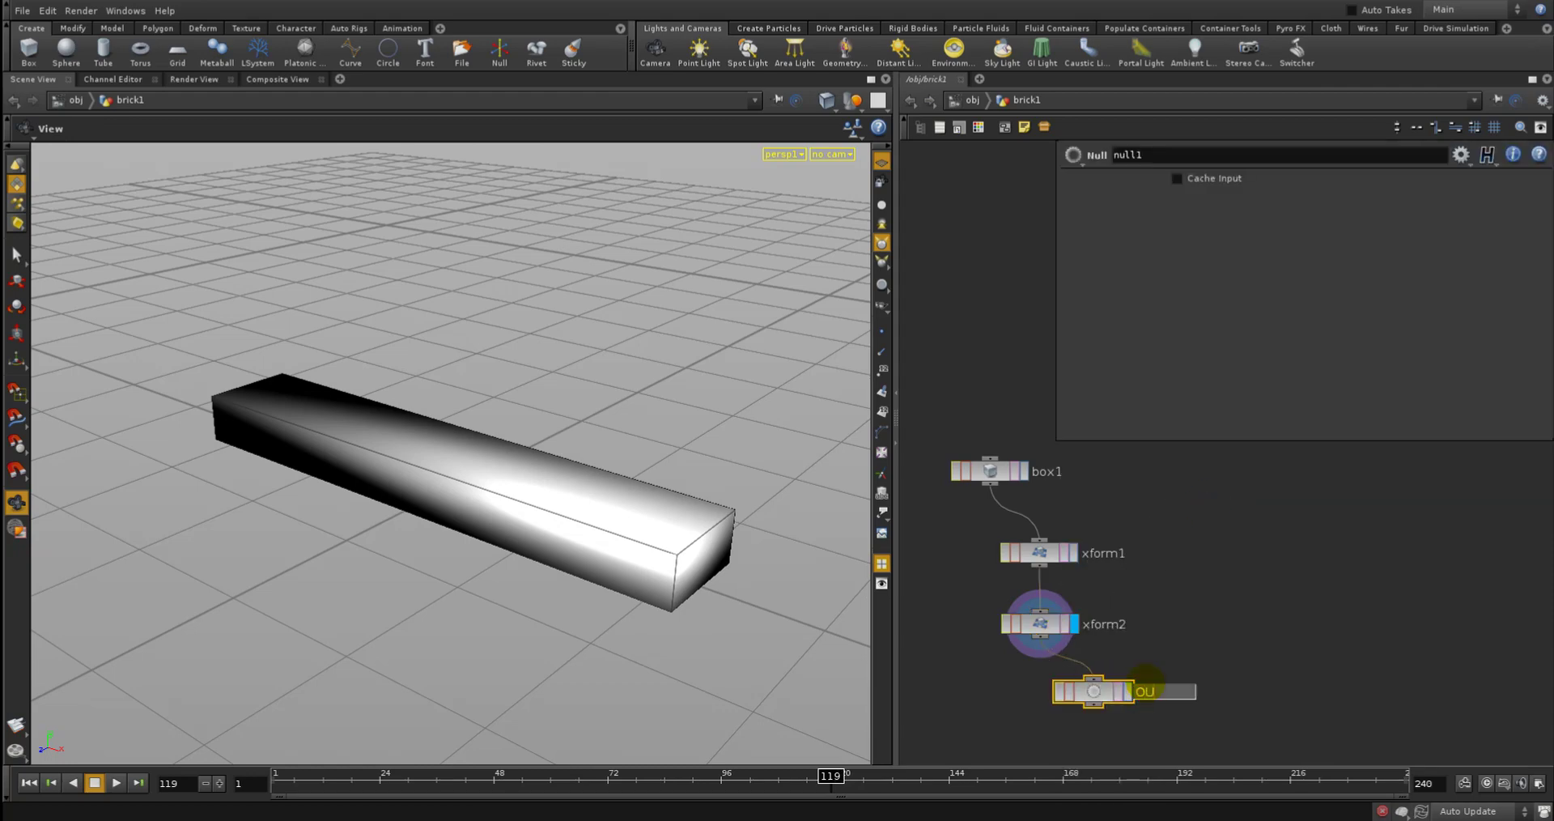
pyautogui.write('TPUT')
pyautogui.press('Return')
pyautogui.click(1130, 698)
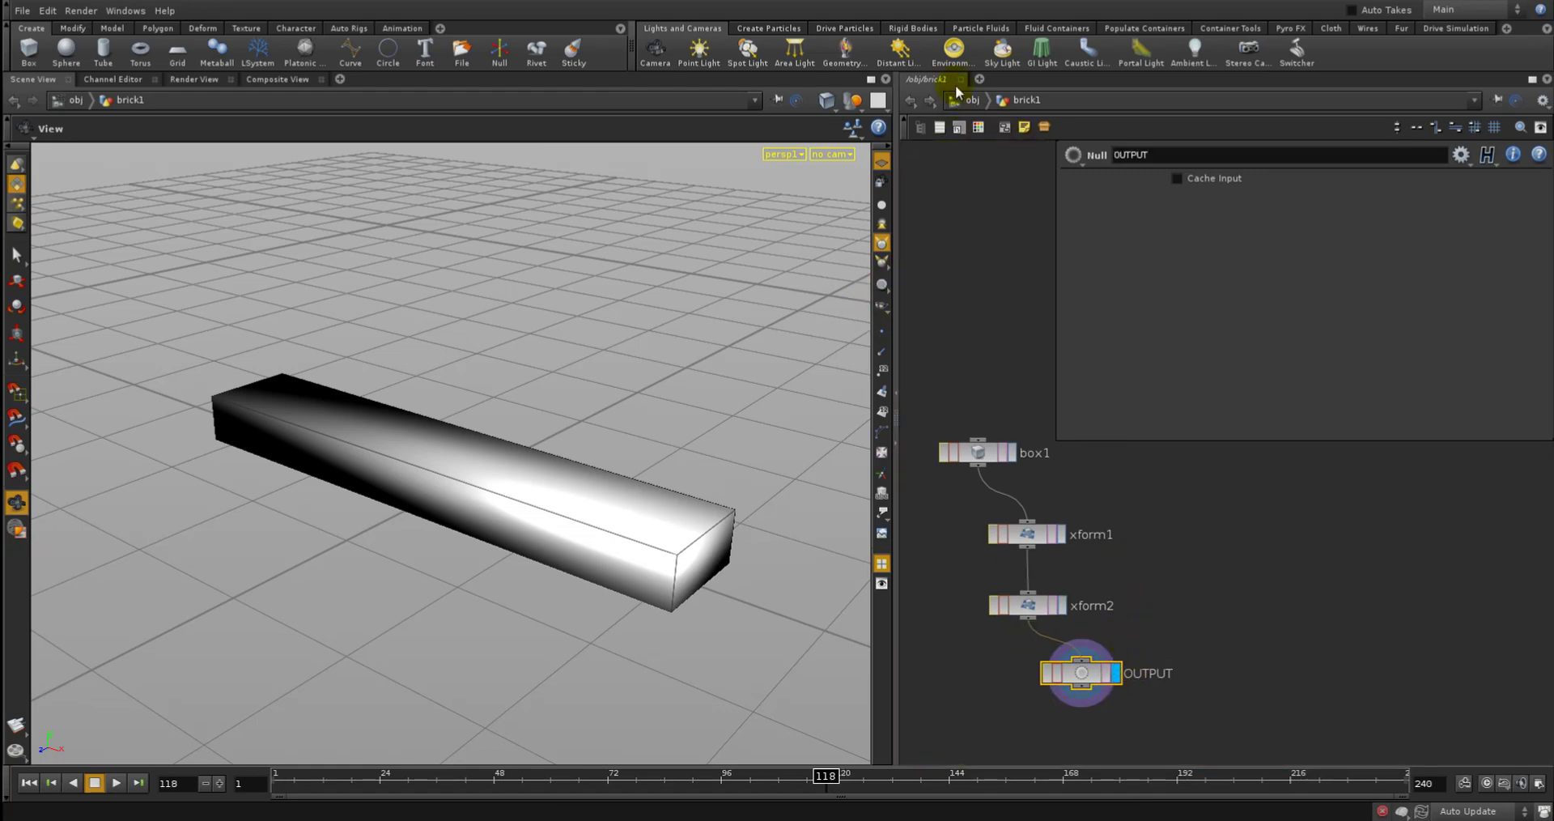
# Return to the obj level and add a Geometry object named system below brick1
pyautogui.click(972, 100)
pyautogui.moveTo(1094, 578); pyautogui.dragTo(1082, 564, button='middle')
pyautogui.press('Tab')
pyautogui.write('g')
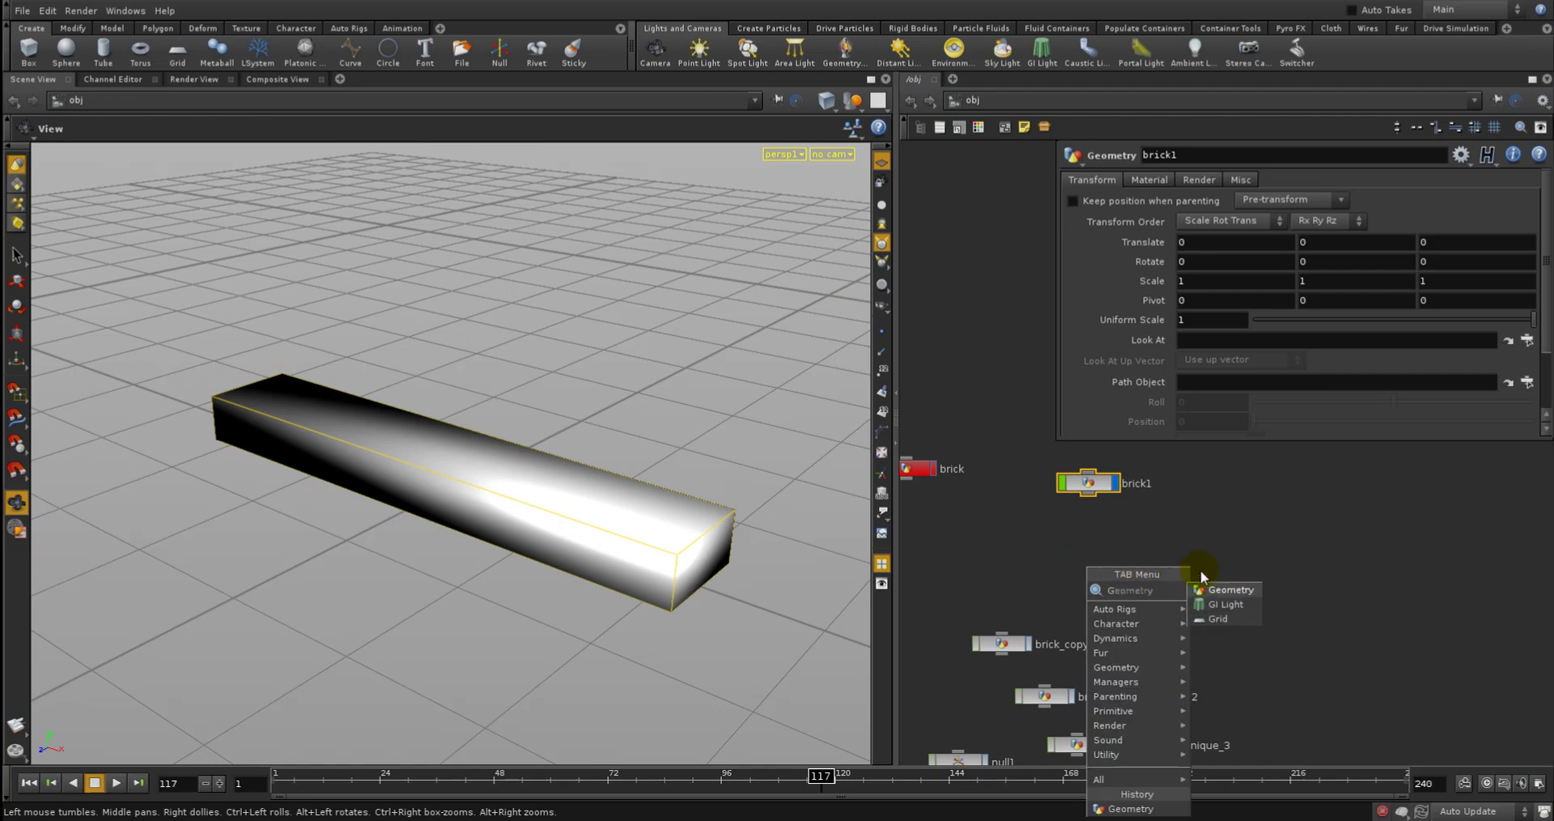
pyautogui.click(1218, 590)
pyautogui.click(1121, 521)
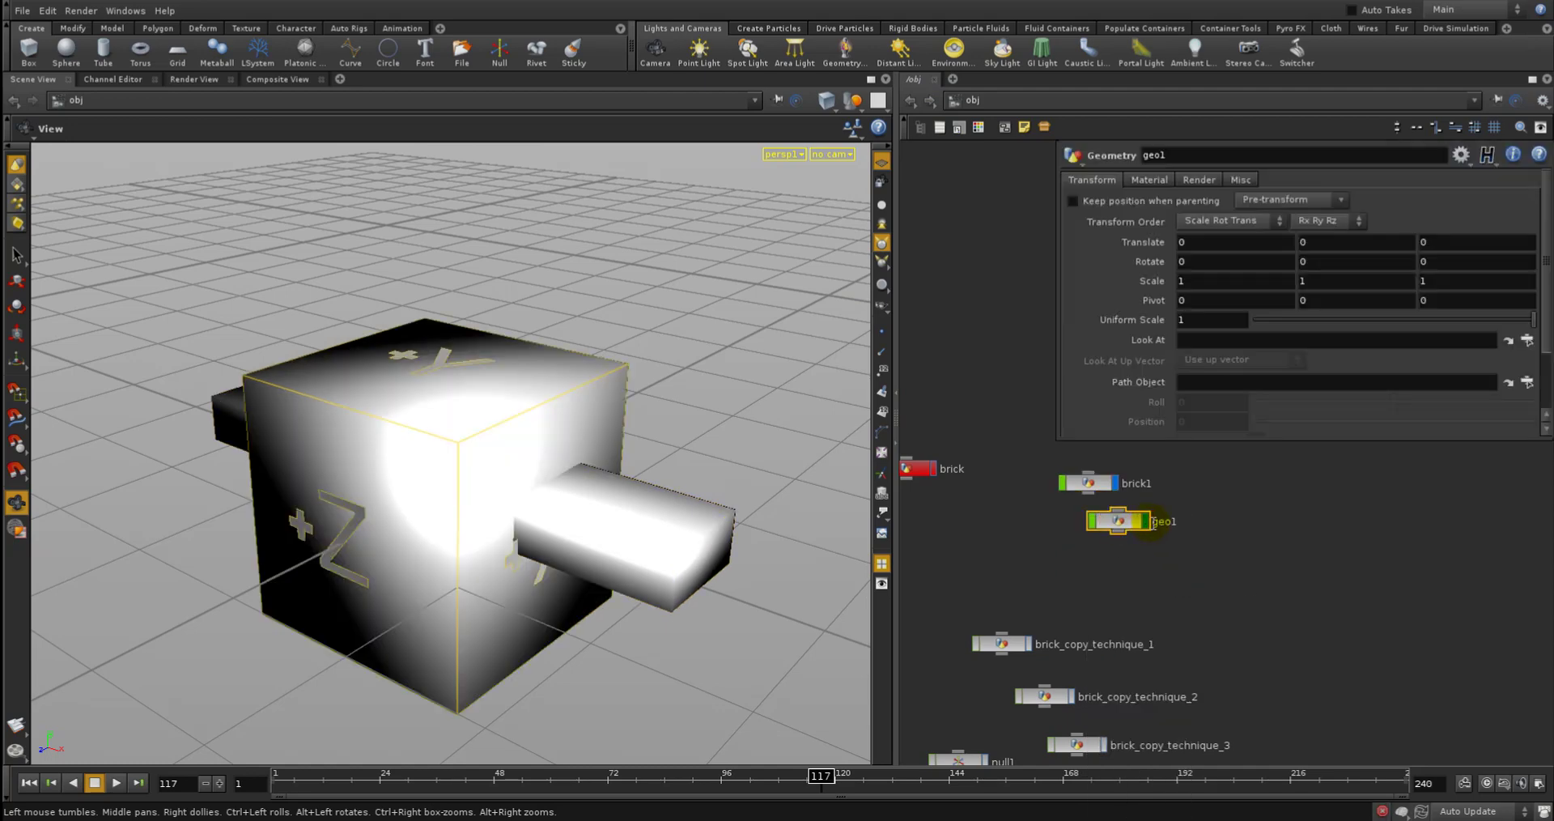
pyautogui.doubleClick(1153, 522)
pyautogui.write('system')
pyautogui.press('Return')
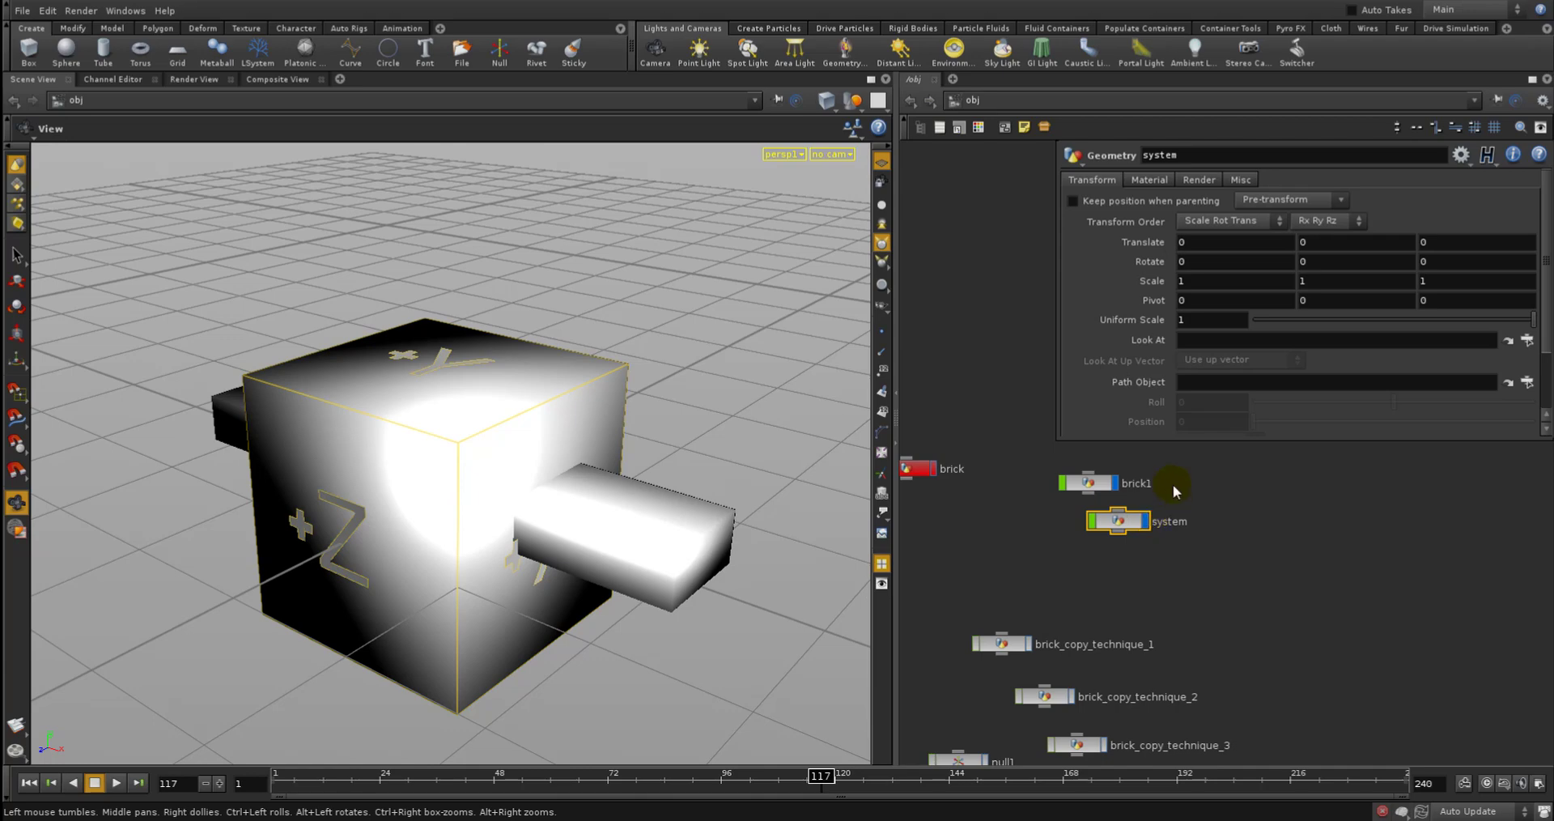
# Inside the system object, replace the default file1 node with an Object Merge node
pyautogui.click(1089, 483)
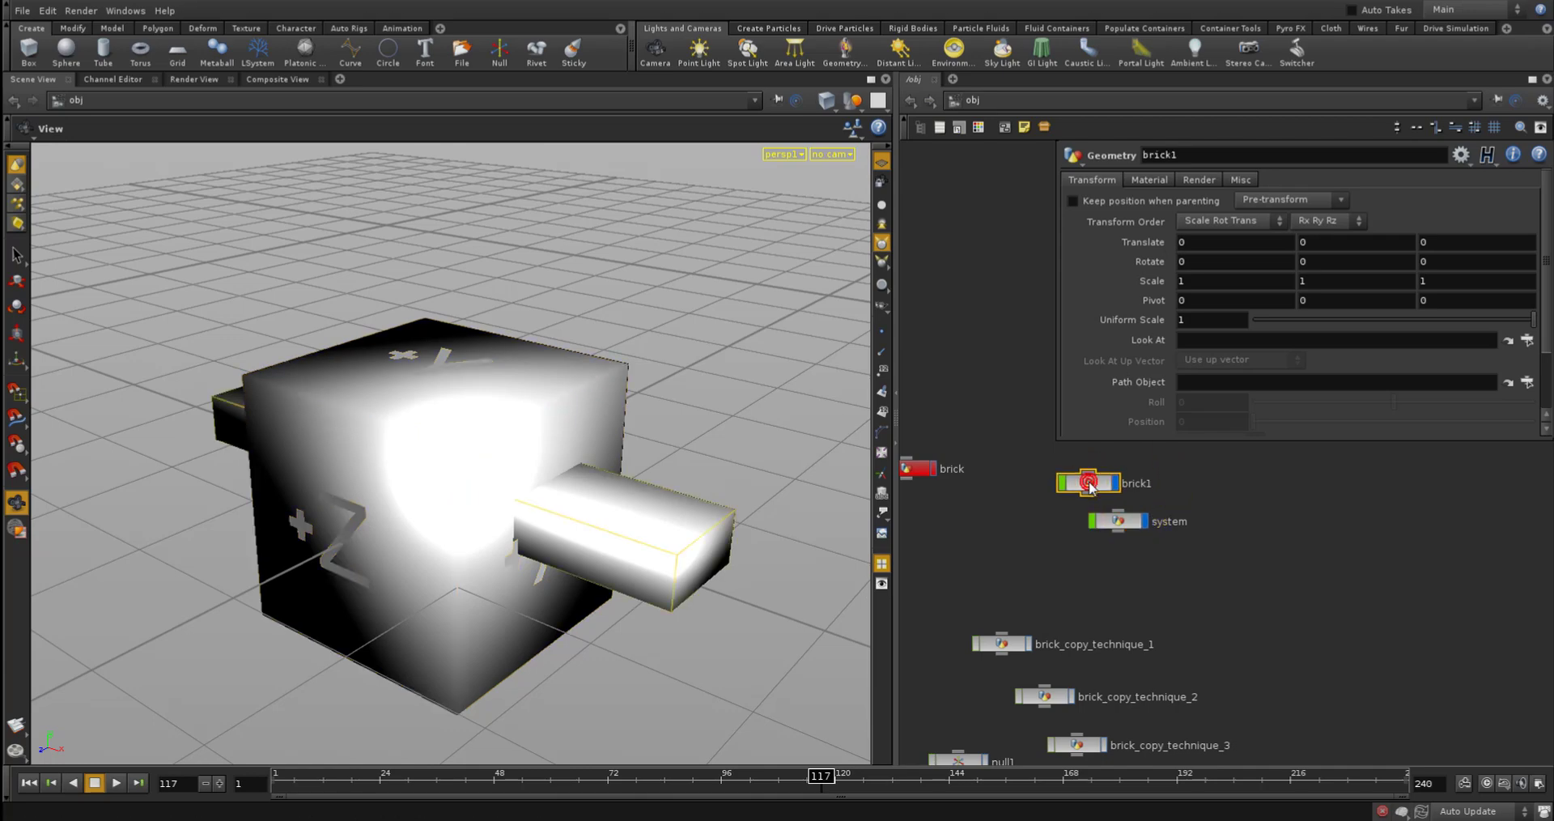
pyautogui.click(1118, 528)
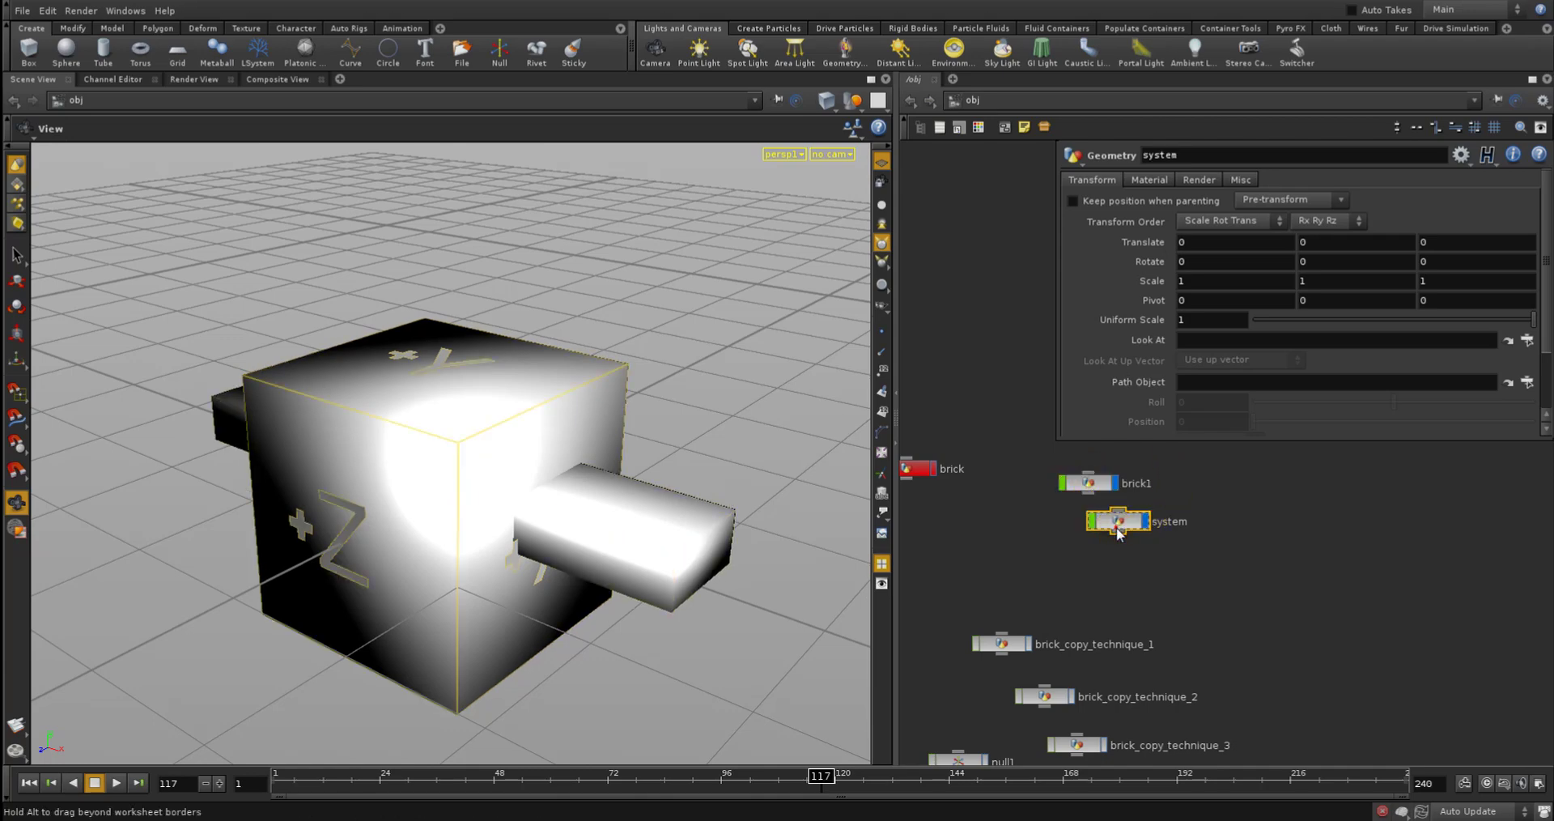
pyautogui.doubleClick(1117, 526)
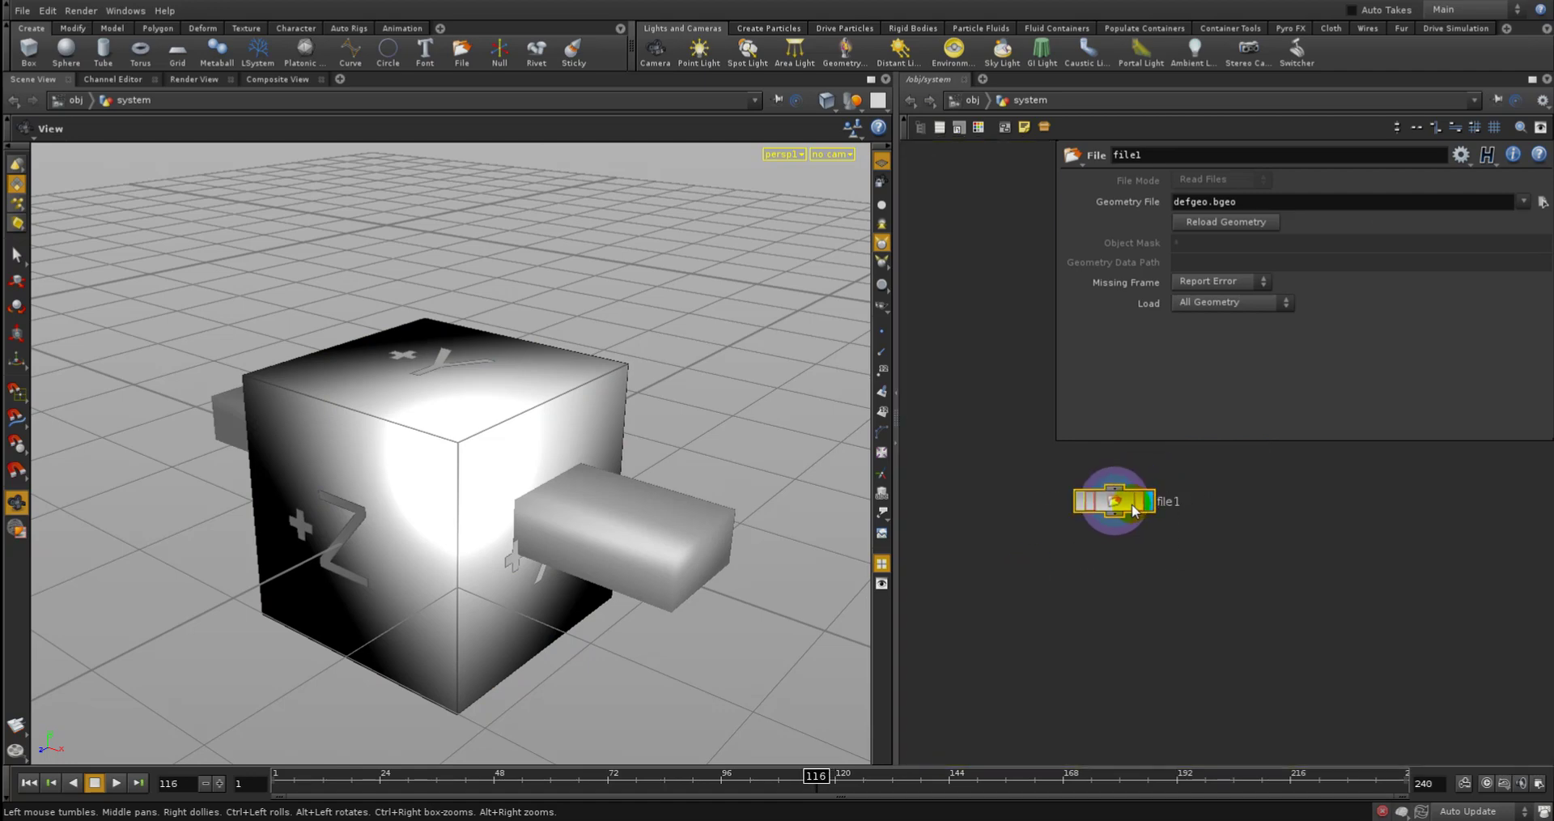
pyautogui.press('Delete')
pyautogui.press('Tab')
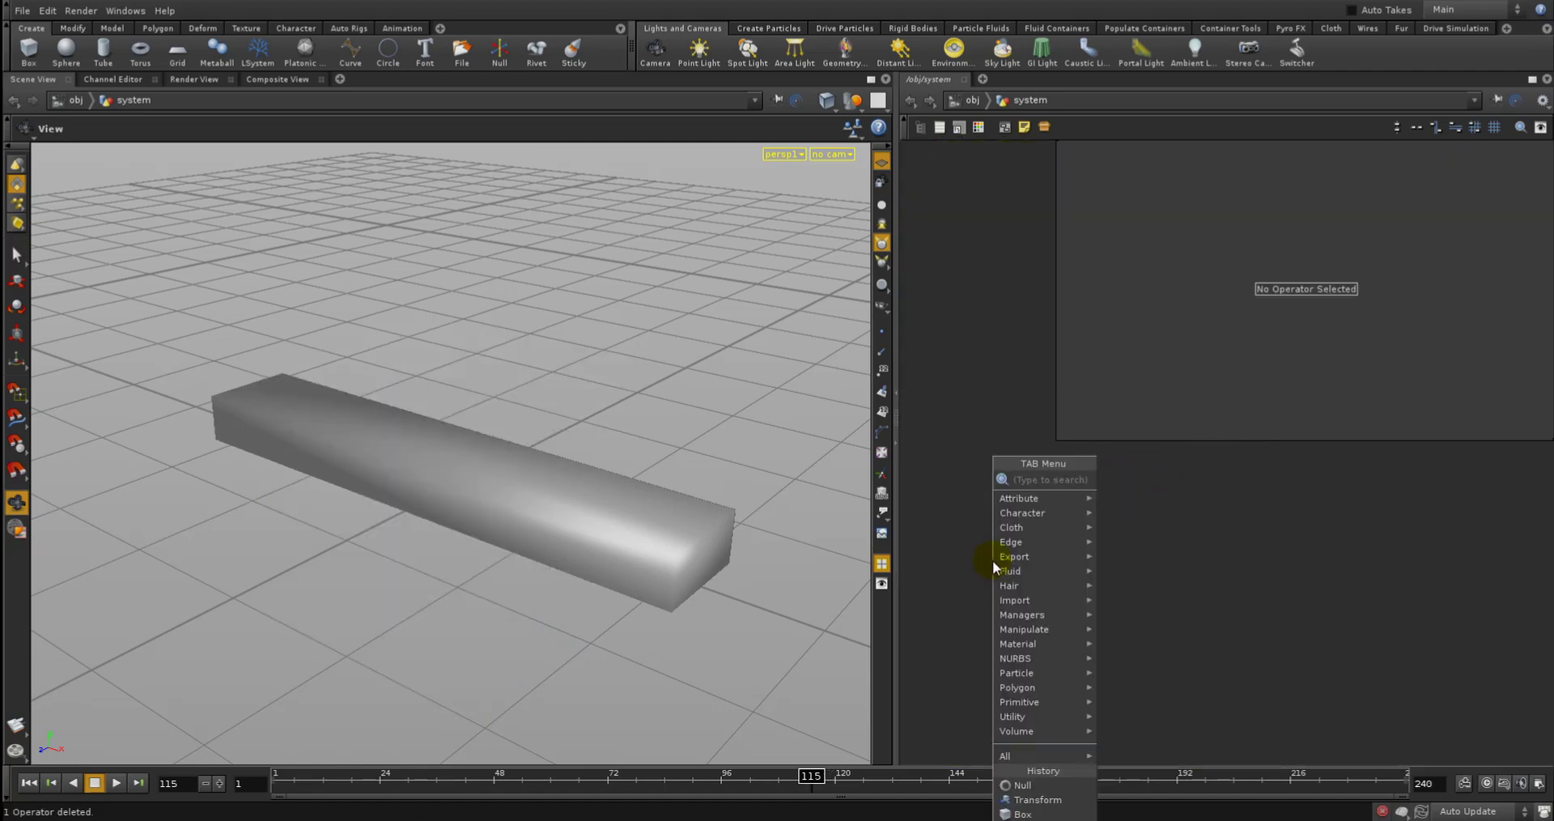
pyautogui.click(1159, 484)
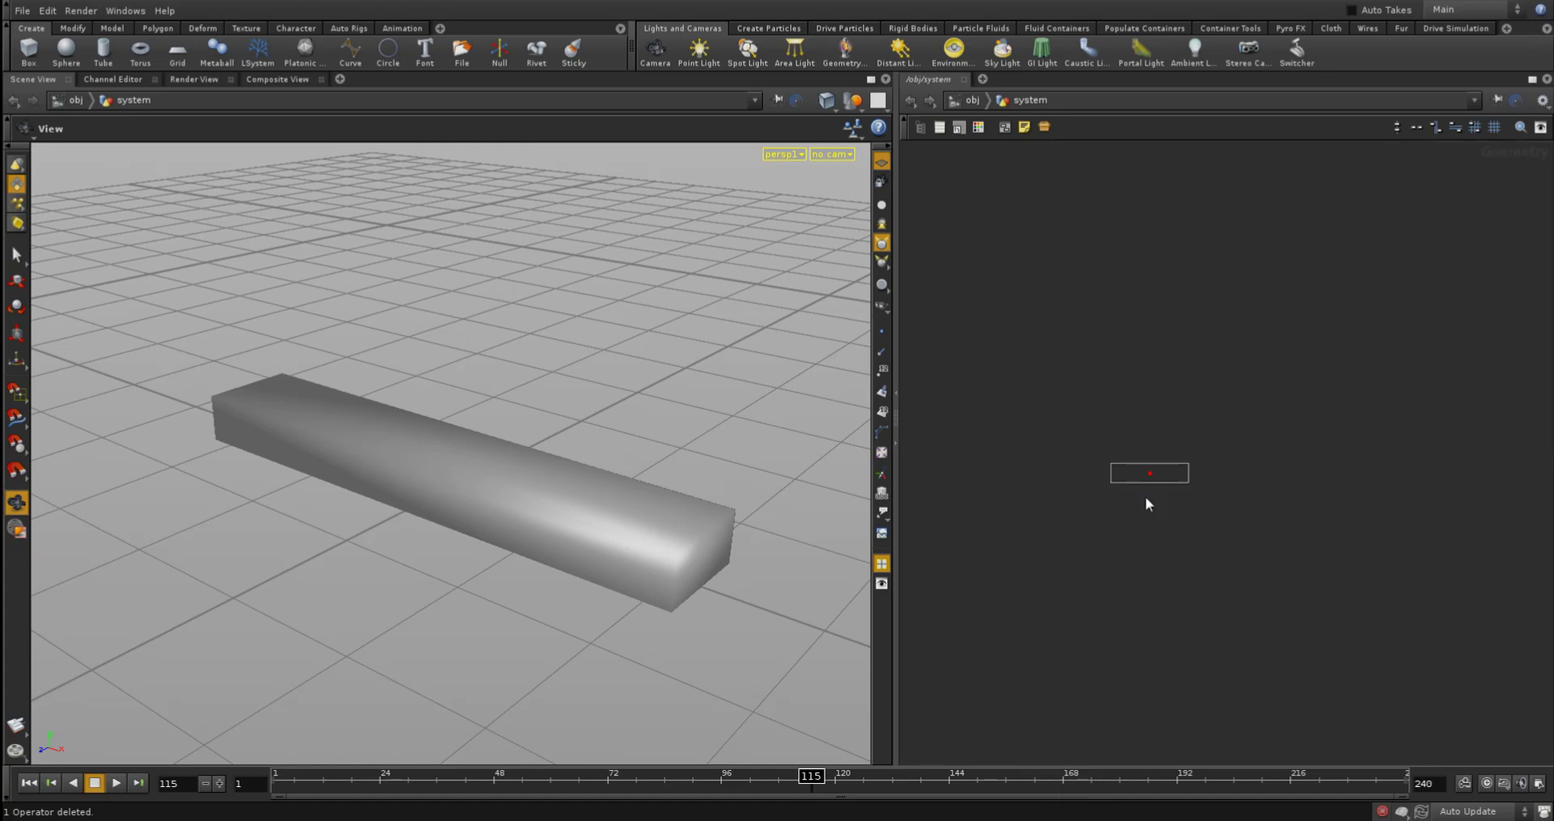
pyautogui.click(1105, 543)
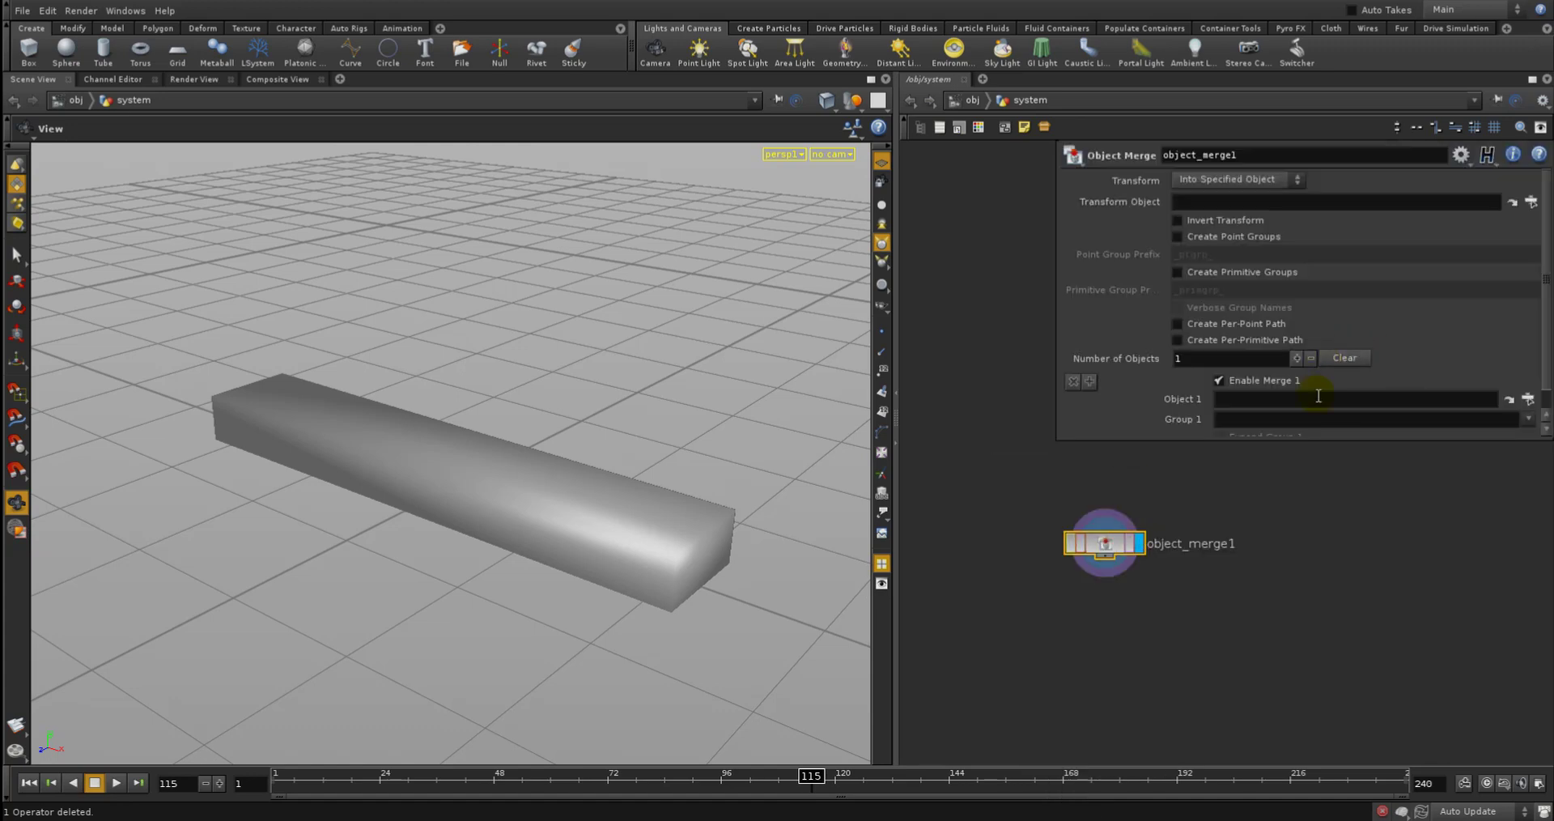
# Set Object 1 of the Object Merge node to /obj/brick1/OUTPUT
pyautogui.click(1250, 400)
pyautogui.write('/obj/brick1/O')
pyautogui.click(1295, 418)
pyautogui.click(1300, 397)
pyautogui.write('O')
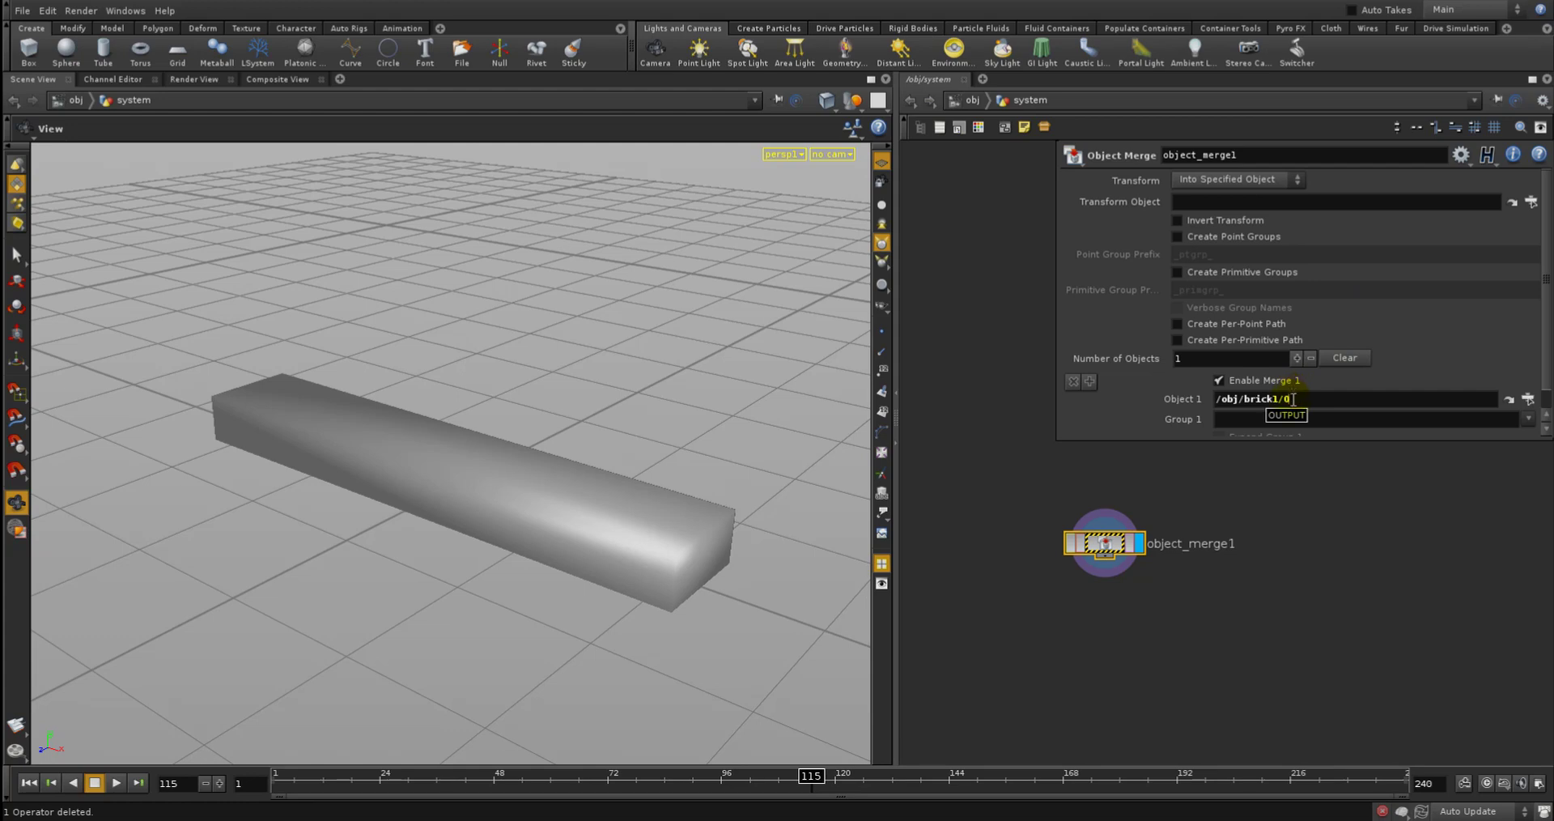
pyautogui.click(1288, 415)
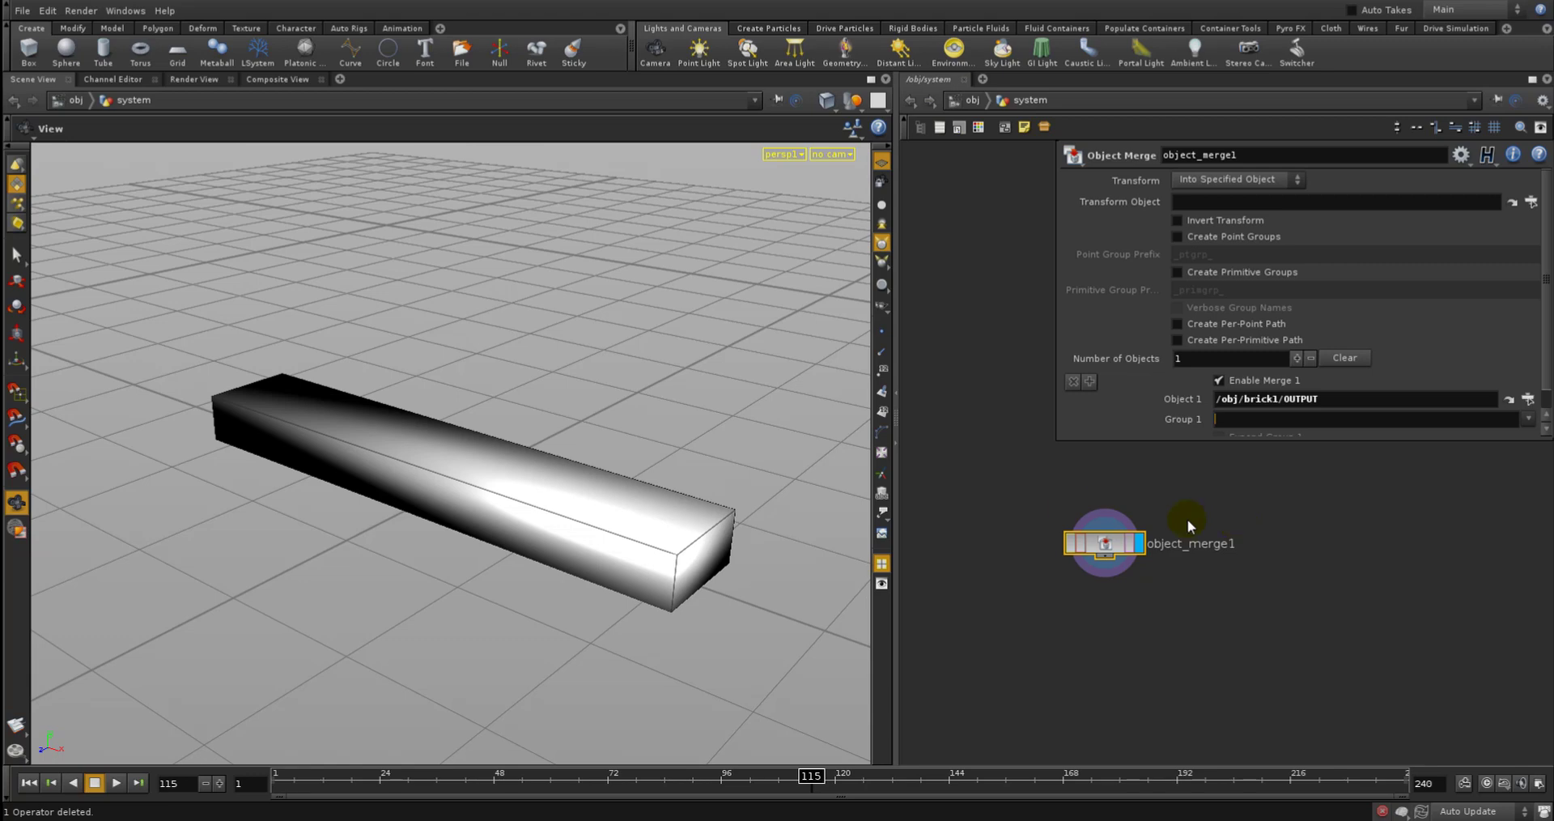
# Return to the obj level and delete the brick1 and system objects
pyautogui.moveTo(1103, 575); pyautogui.dragTo(1094, 561, button='middle')
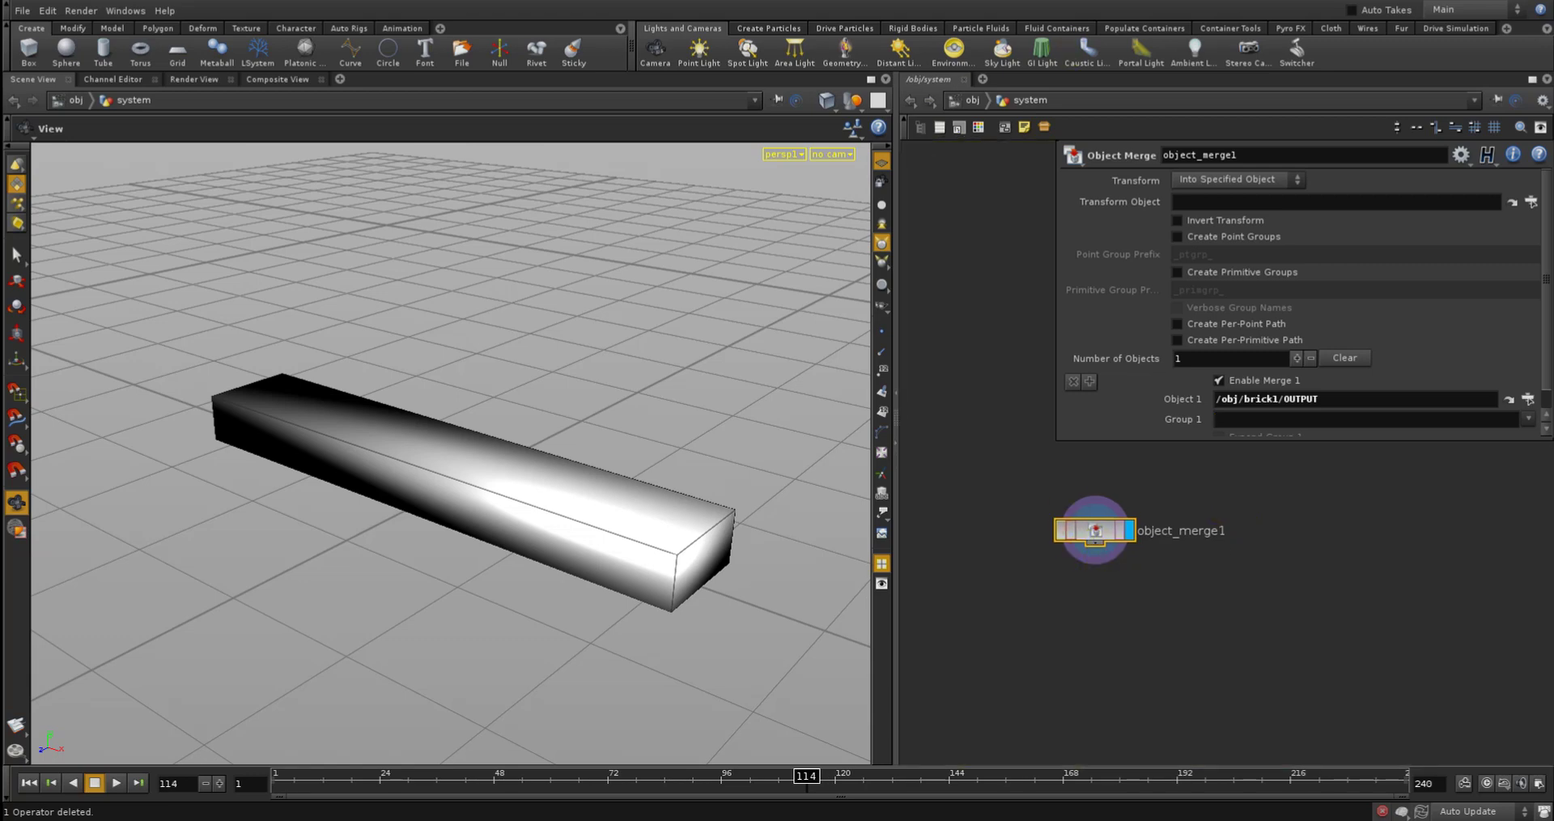
pyautogui.click(968, 100)
pyautogui.keyDown('shift'); pyautogui.click(1093, 483); pyautogui.keyUp('shift')
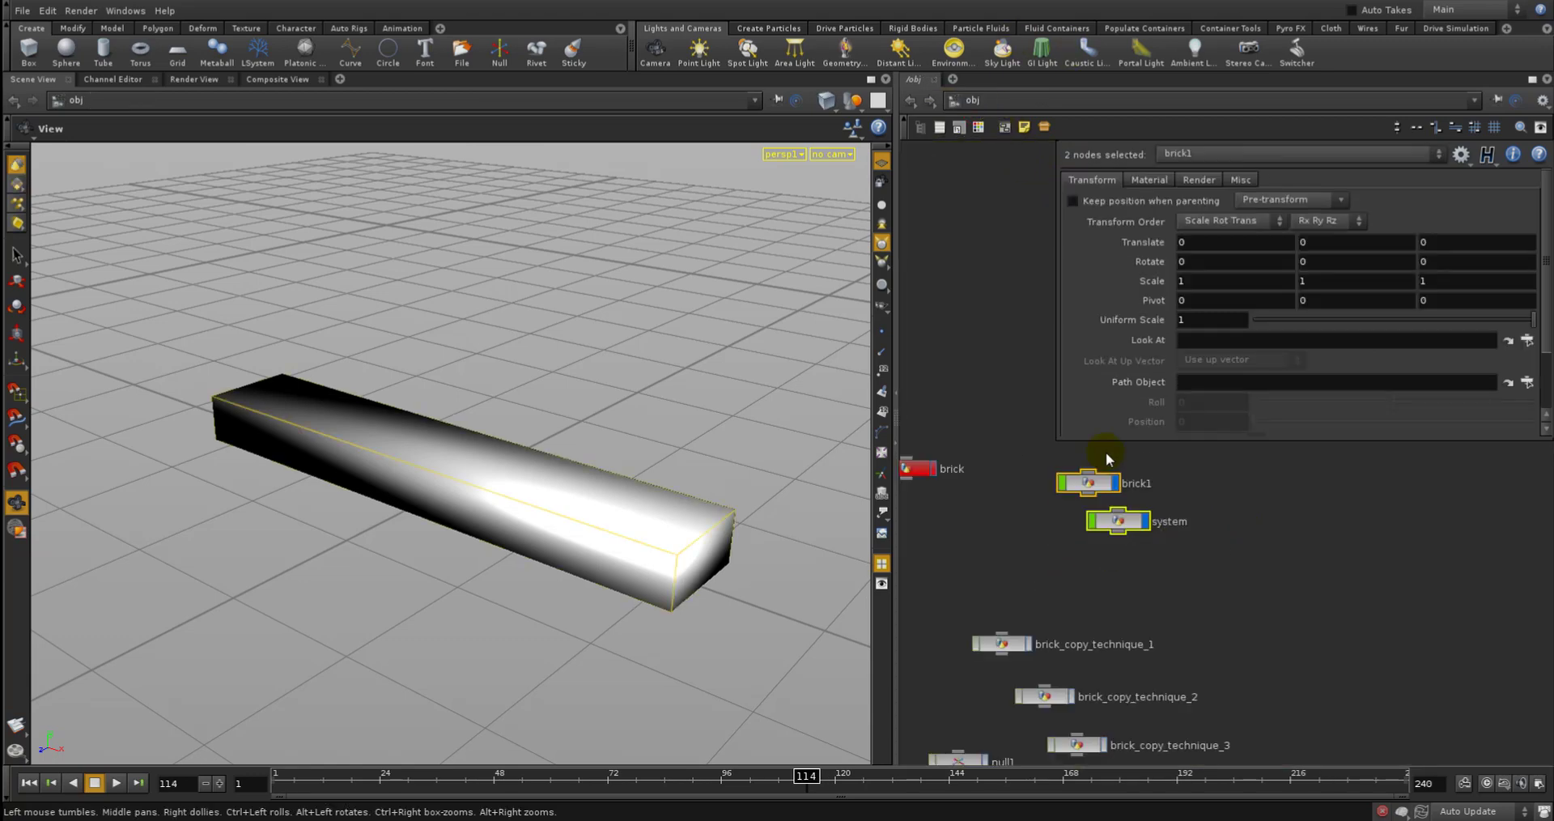
pyautogui.press('Delete')
# Open the network inside the brick_copy_technique_1 object
pyautogui.moveTo(1008, 527); pyautogui.dragTo(1105, 554, button='middle')
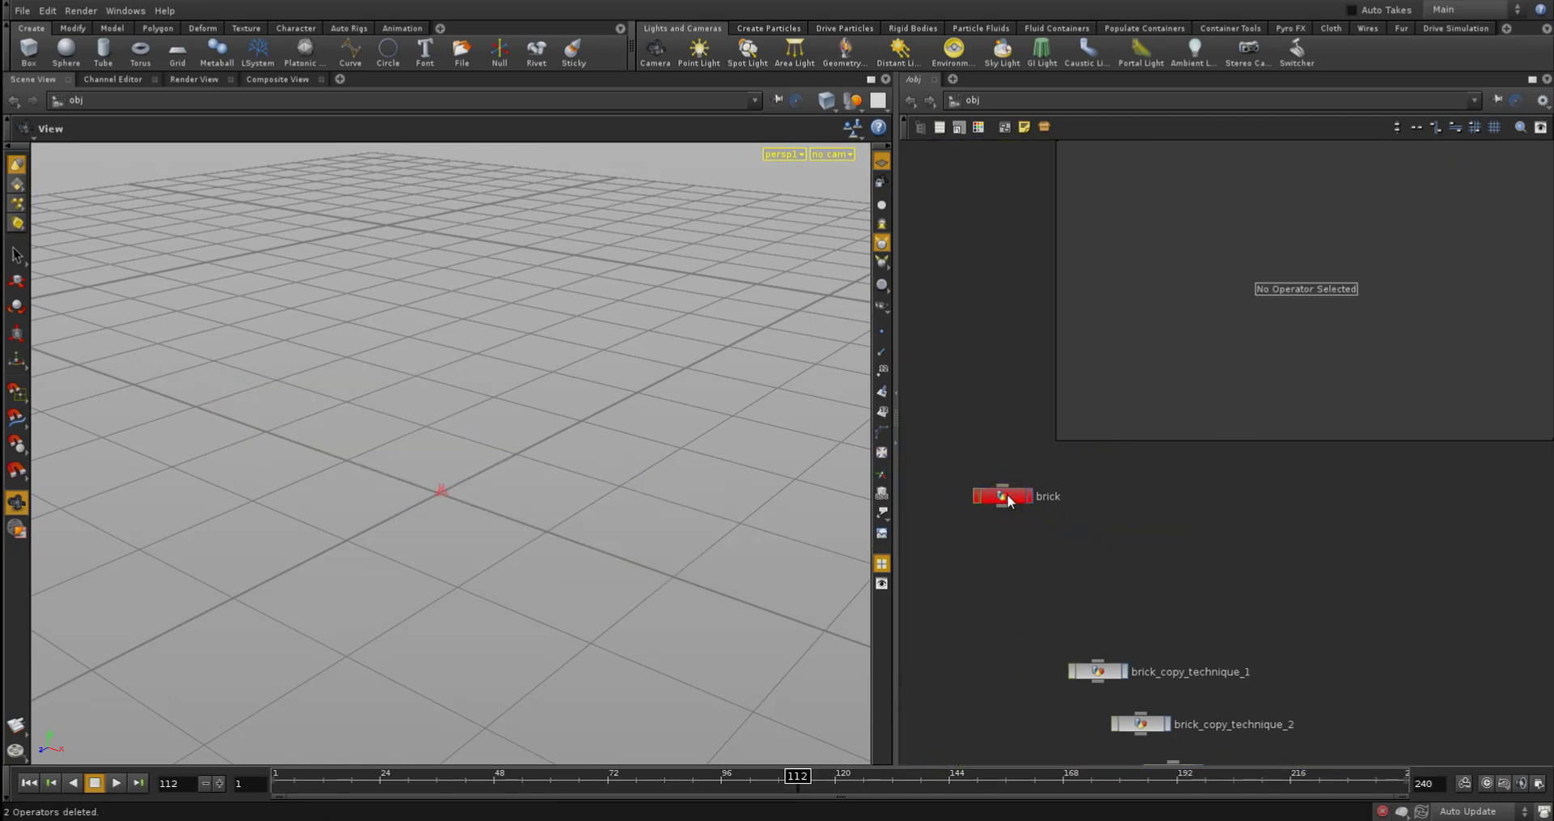
pyautogui.moveTo(1006, 499); pyautogui.dragTo(1007, 525)
pyautogui.moveTo(1006, 625); pyautogui.dragTo(992, 503, button='middle')
pyautogui.click(1010, 578)
pyautogui.press('Left')
pyautogui.press('Left')
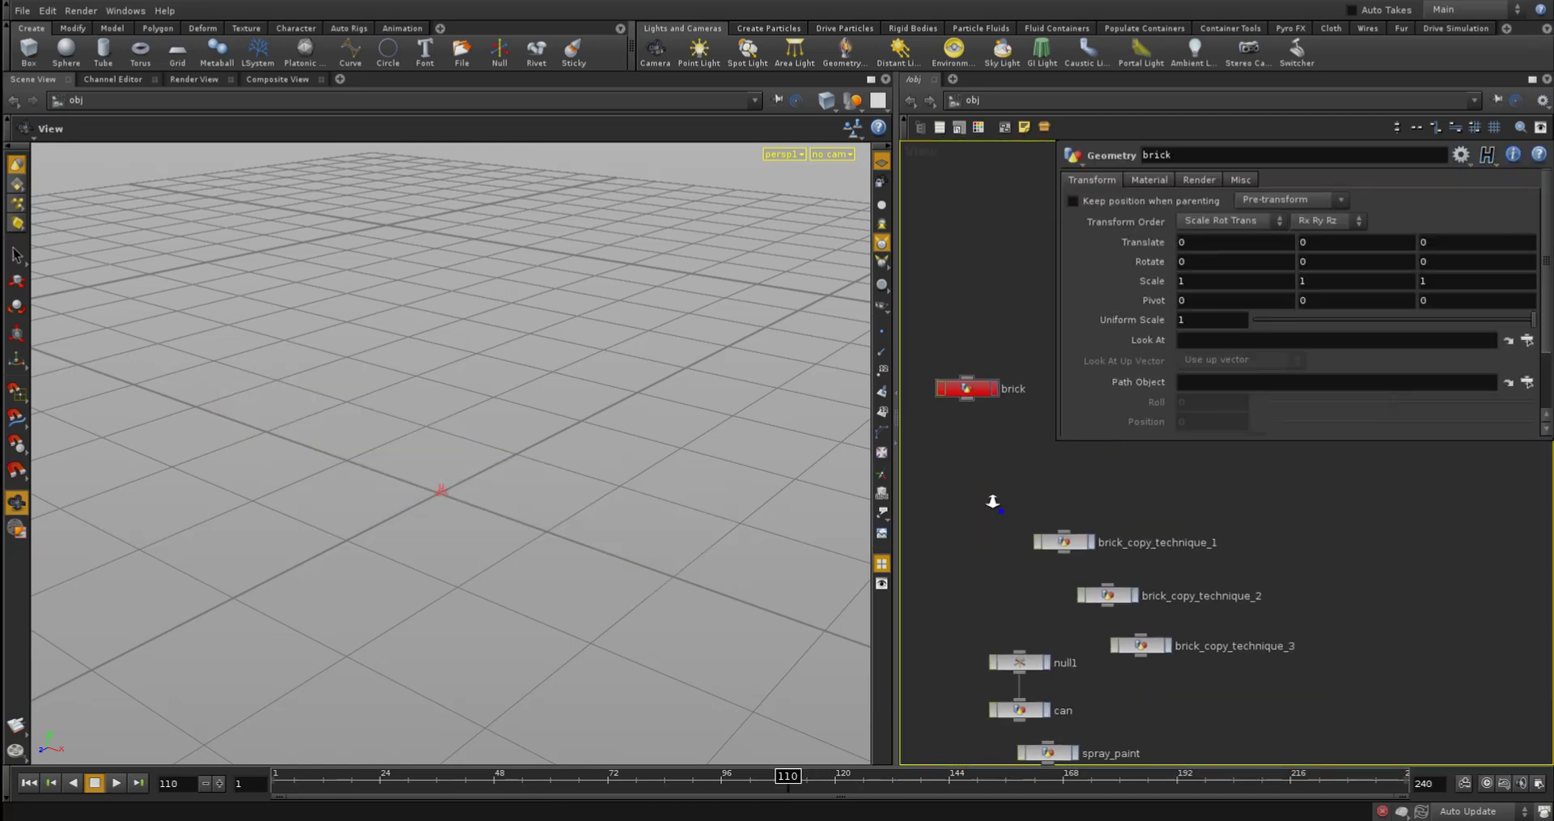
pyautogui.click(1066, 542)
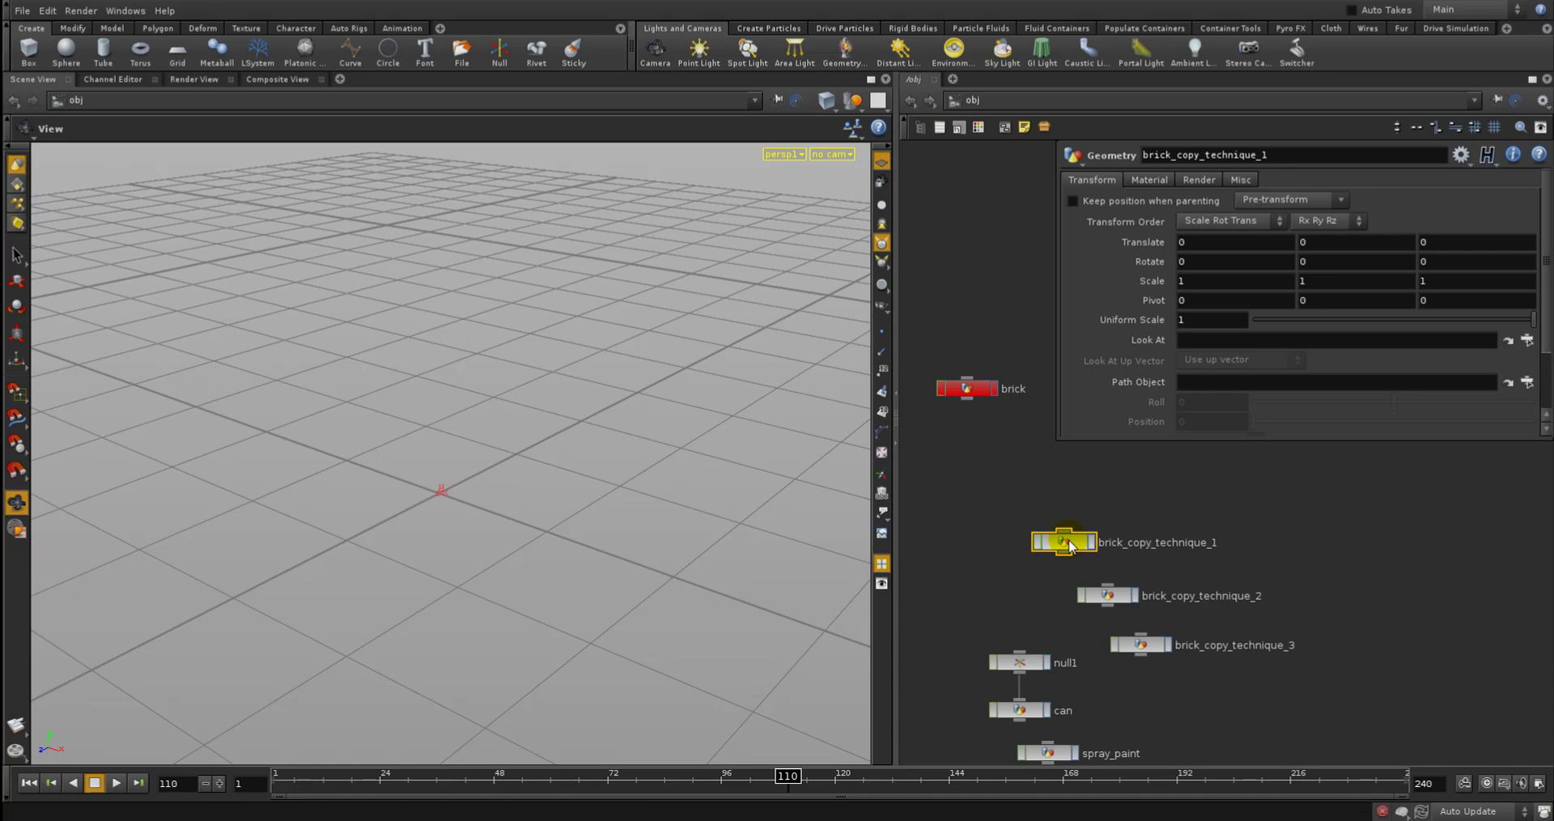
pyautogui.doubleClick(1069, 541)
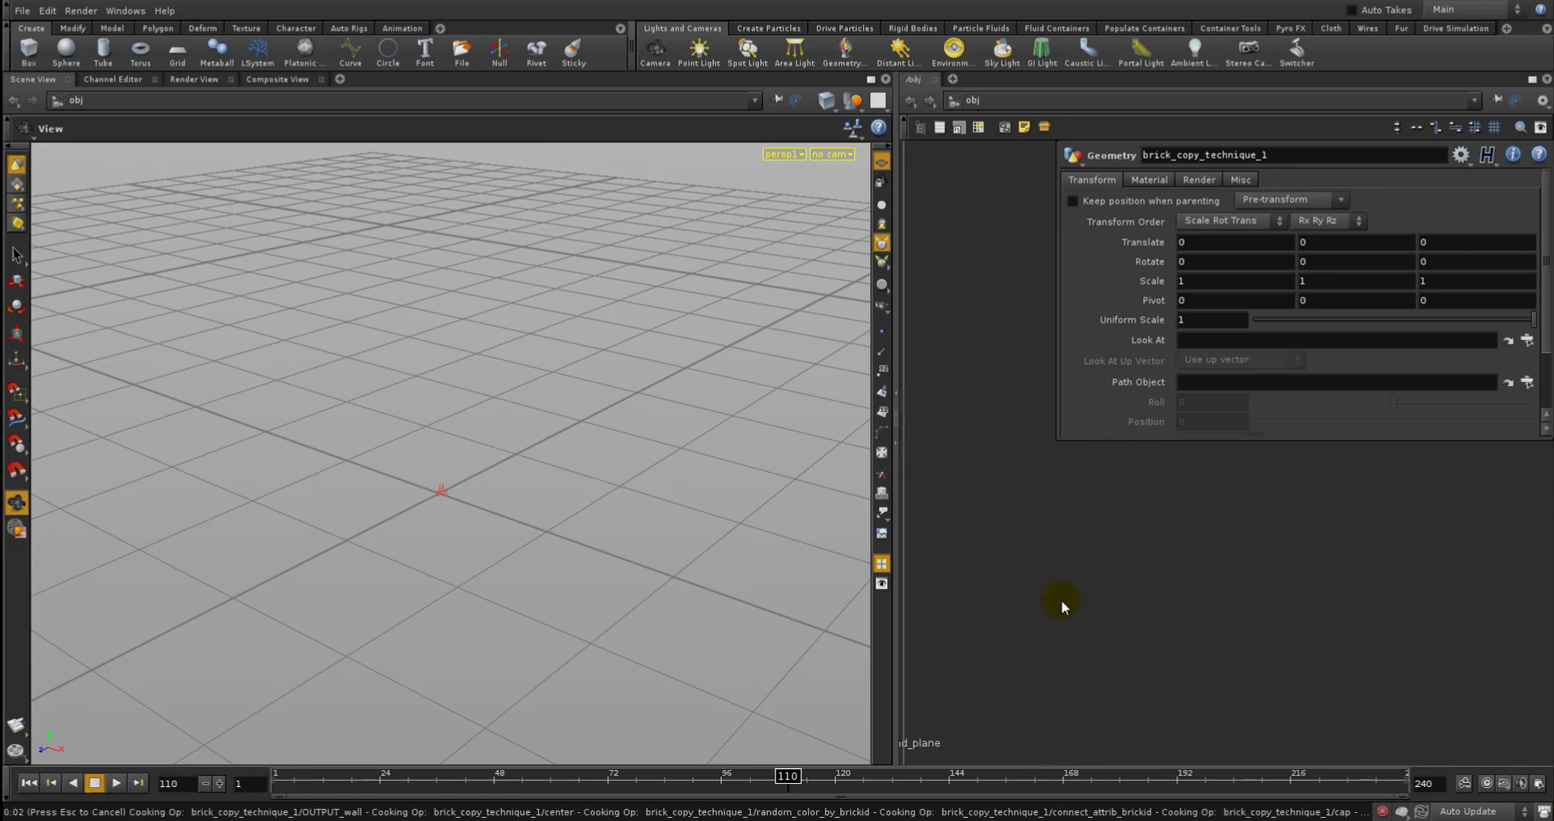
# Display the merge_brick node's output in the brick_copy_technique_1 network, with the parameter pane shrunk to uncover the node chain
pyautogui.press('Left')
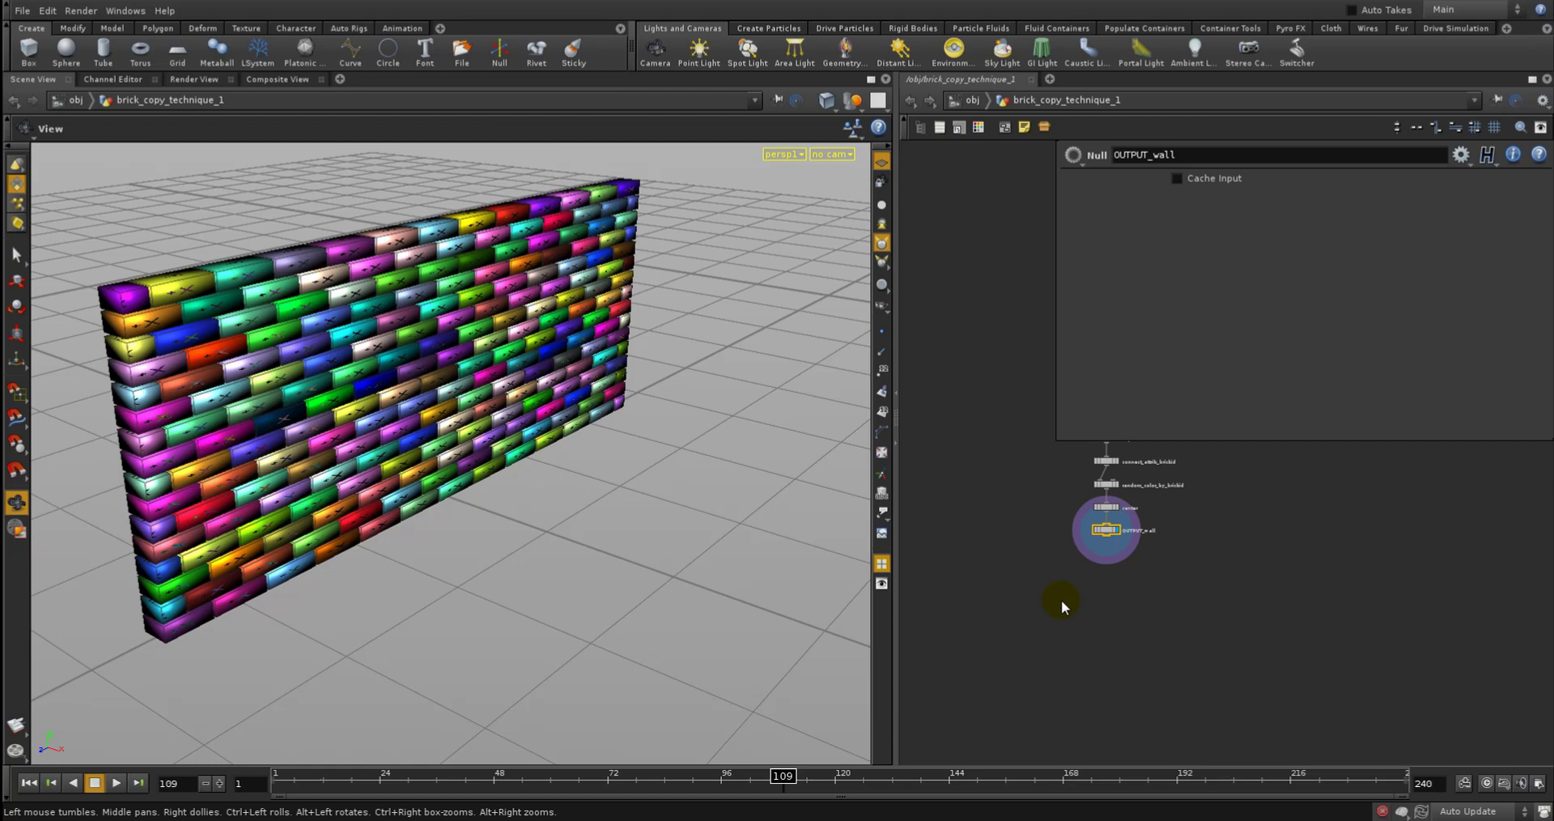
pyautogui.press('h')
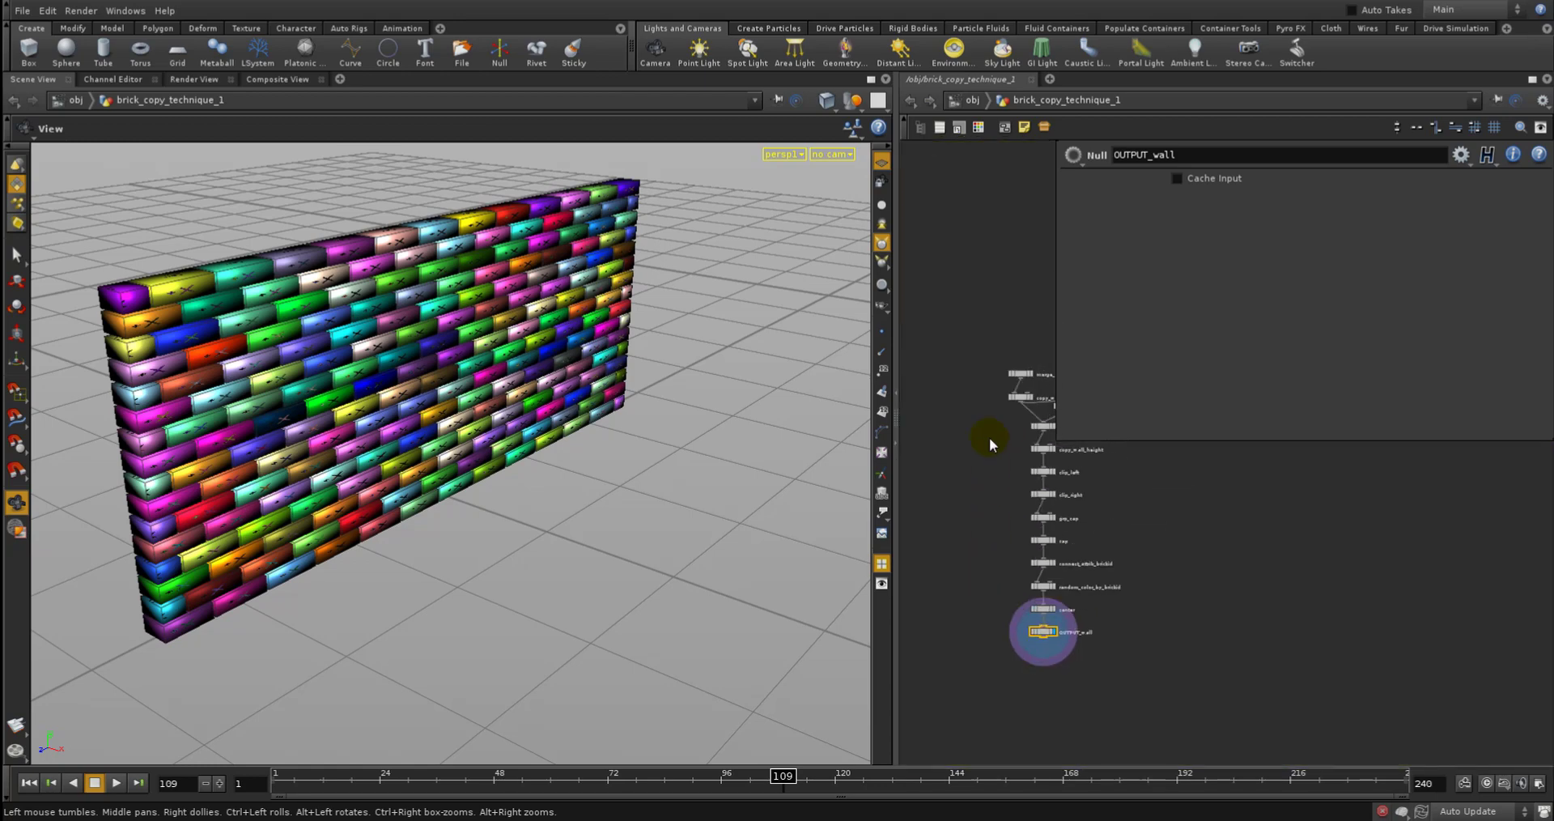
pyautogui.scroll(5, 1032, 469)
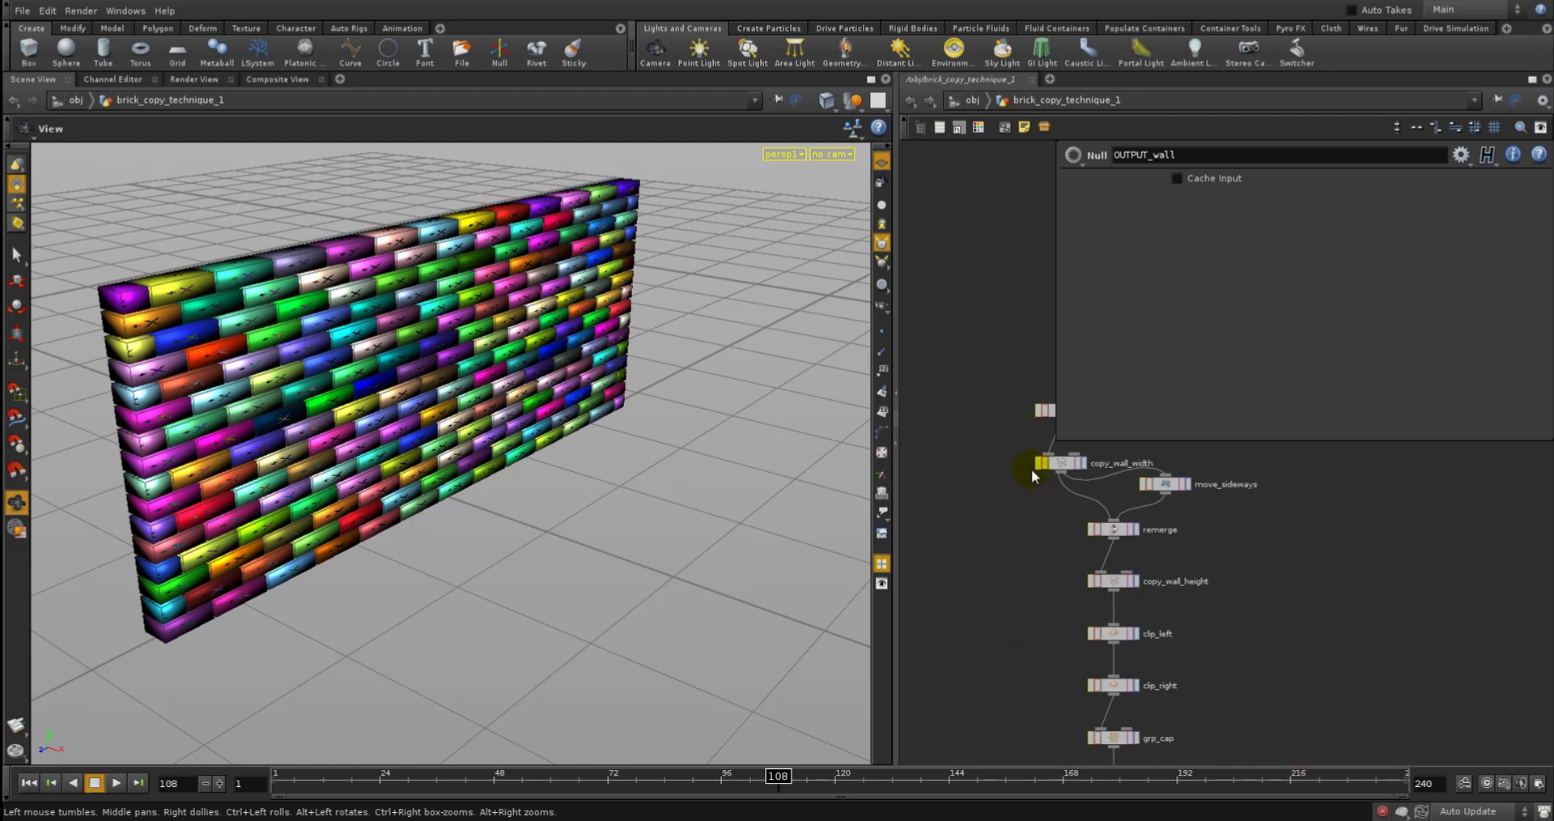
pyautogui.scroll(3, 963, 619)
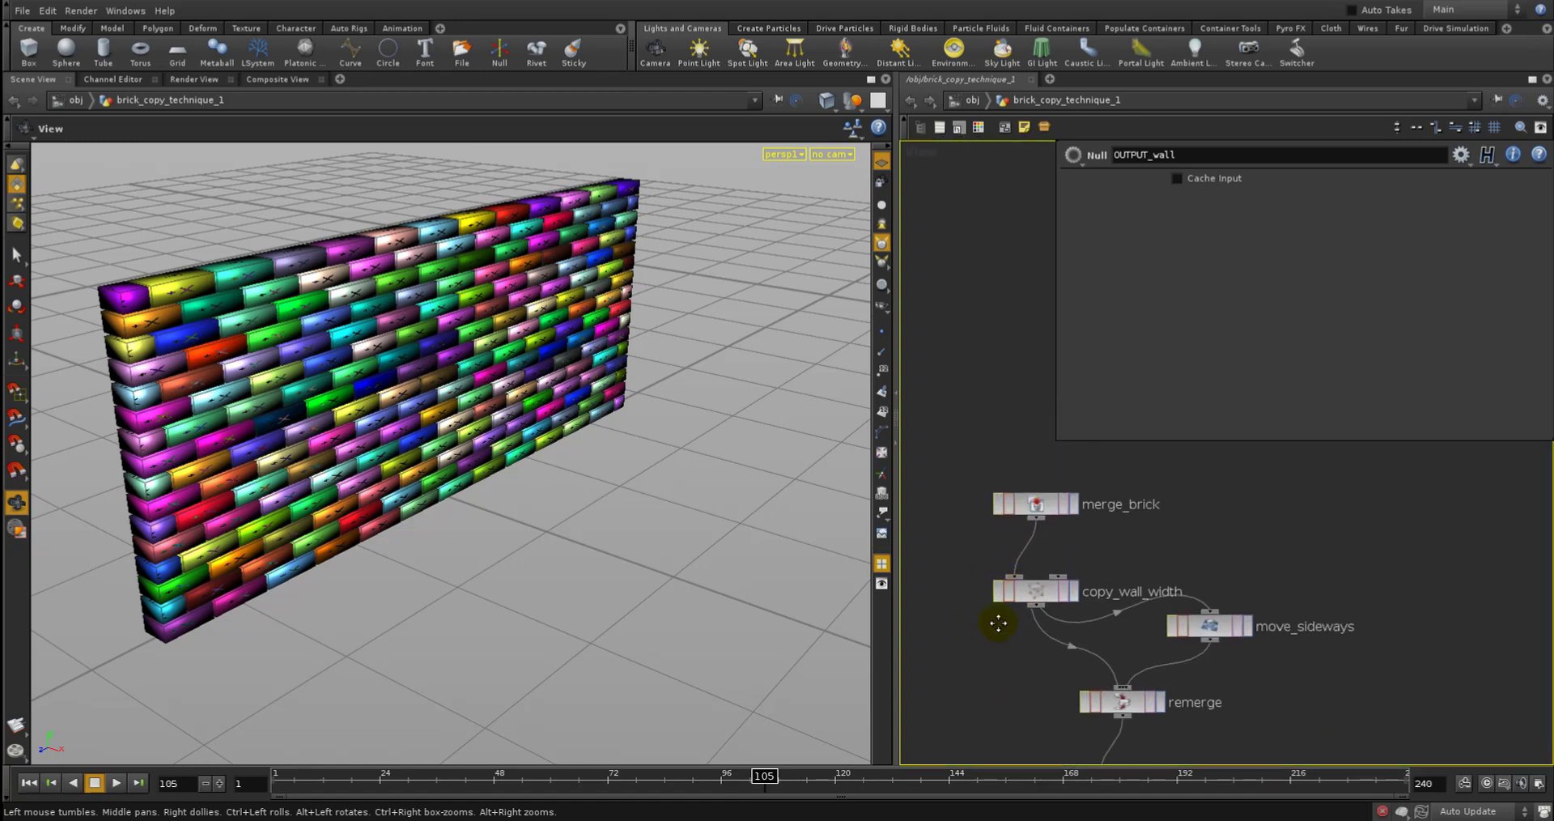
pyautogui.moveTo(996, 618); pyautogui.dragTo(988, 566, button='middle')
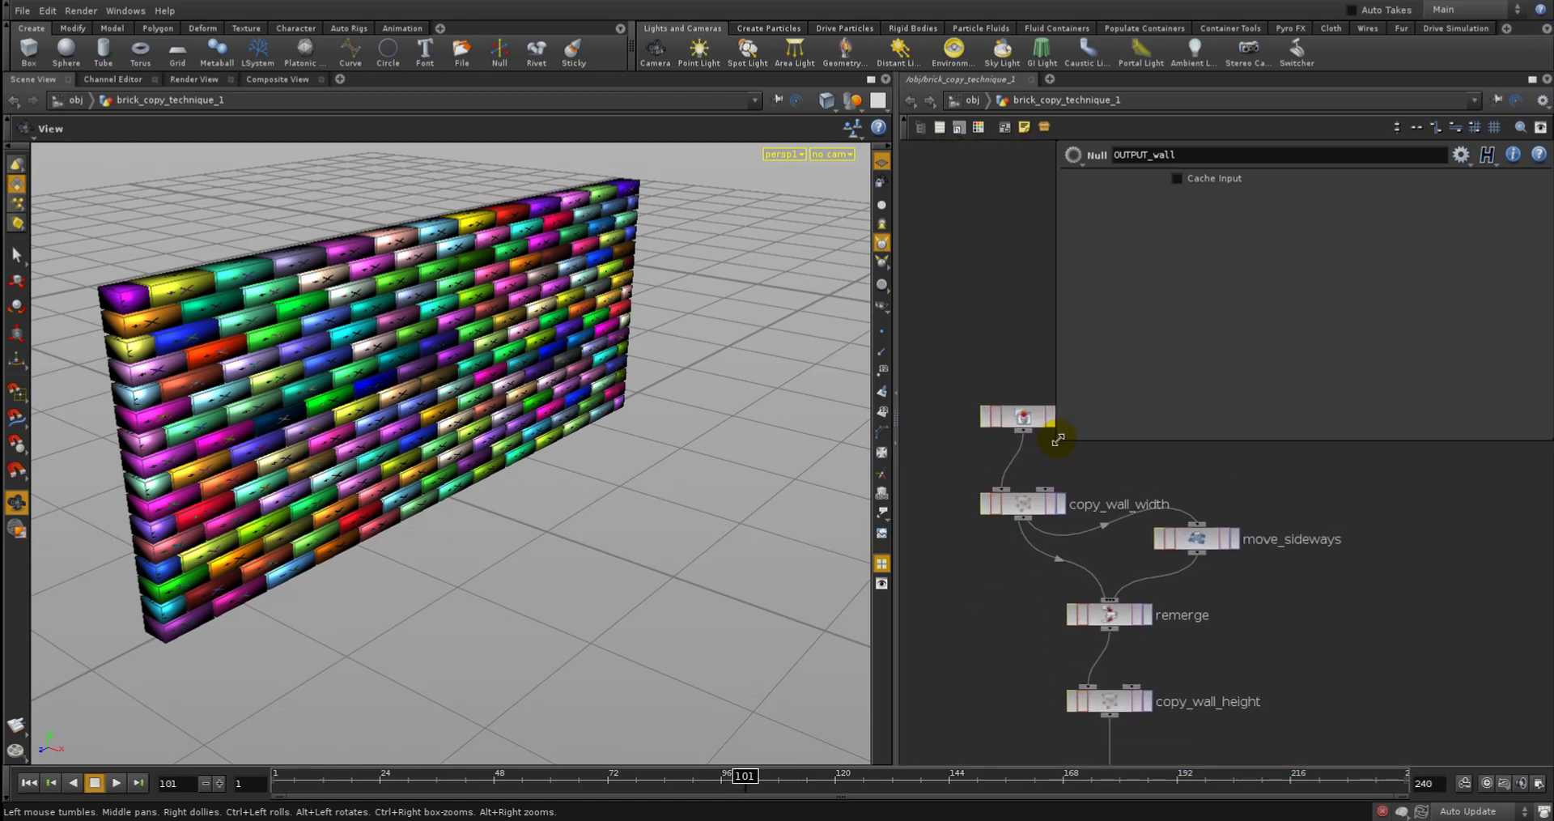
pyautogui.moveTo(1056, 438); pyautogui.dragTo(1217, 286)
pyautogui.moveTo(1274, 610); pyautogui.dragTo(1277, 555, button='middle')
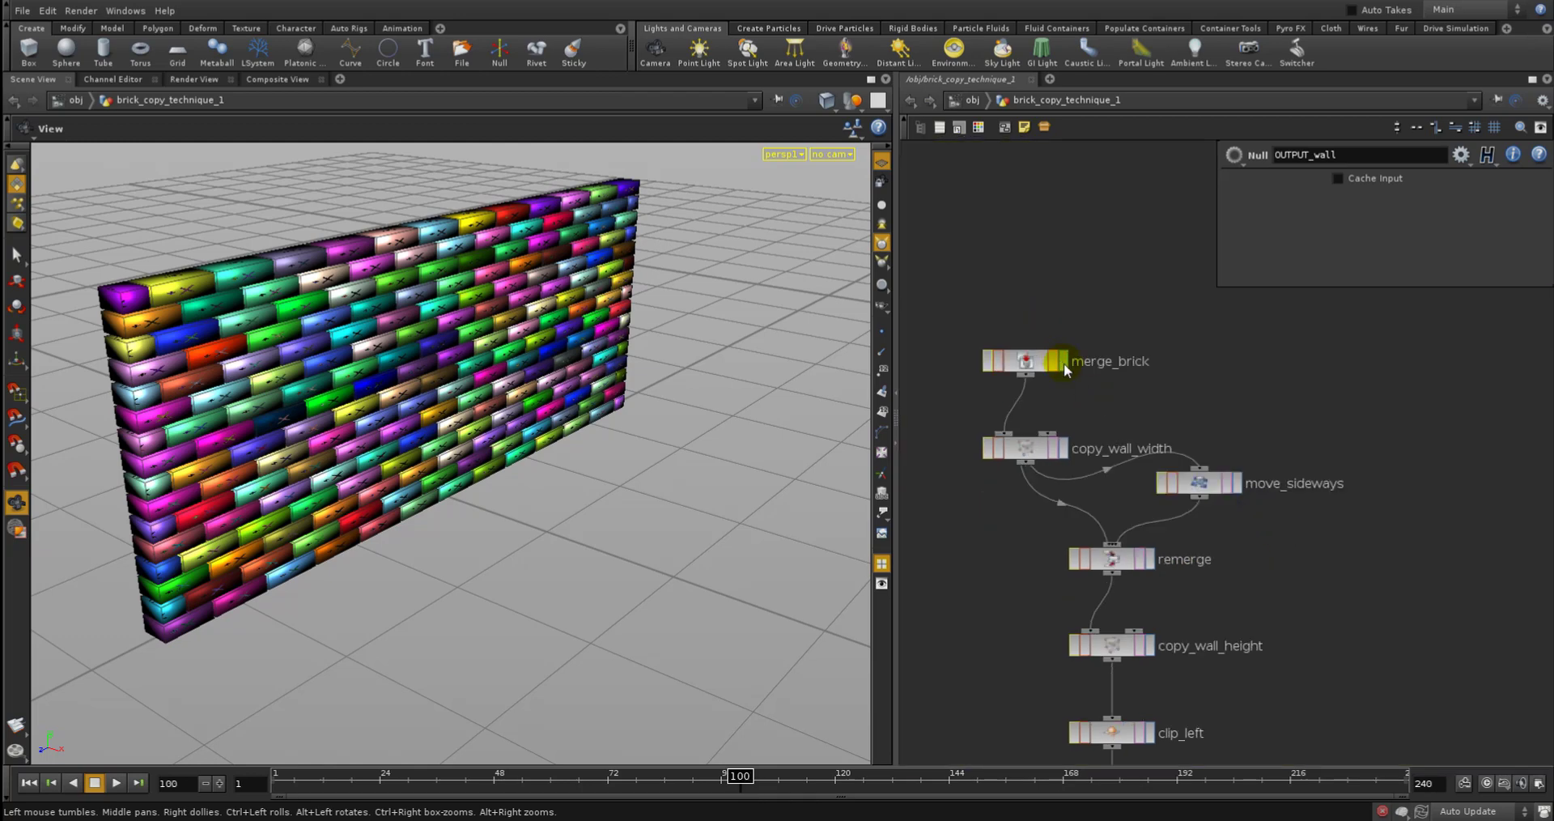
pyautogui.click(1064, 361)
pyautogui.moveTo(237, 524); pyautogui.dragTo(510, 531, button='right')
pyautogui.moveTo(510, 530); pyautogui.dragTo(492, 499)
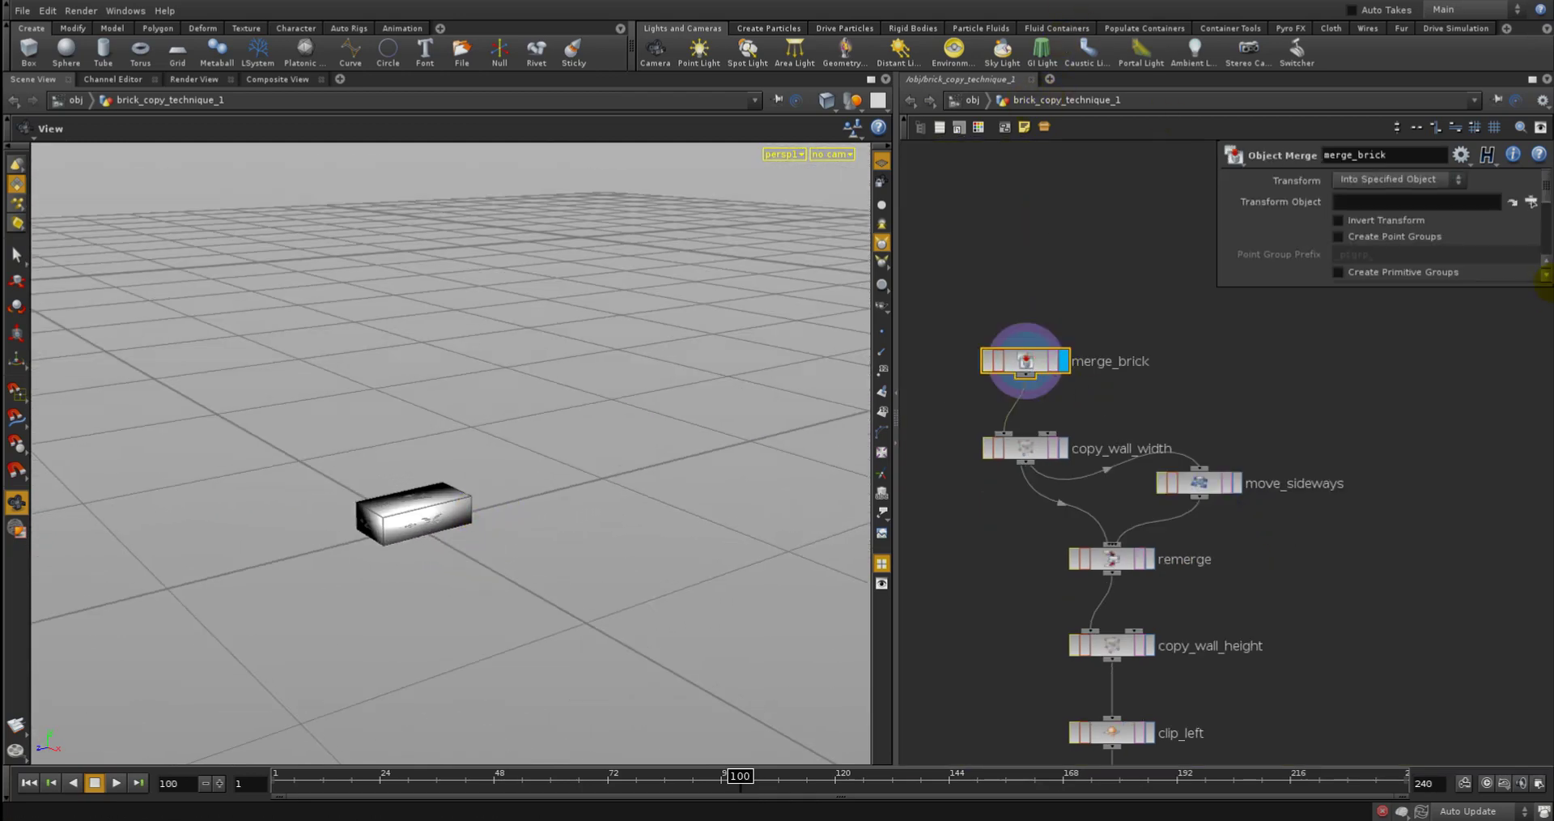
# Enlarge the merge_brick parameters and jump to the operator referenced in Object 1
pyautogui.moveTo(1219, 284); pyautogui.dragTo(1167, 414)
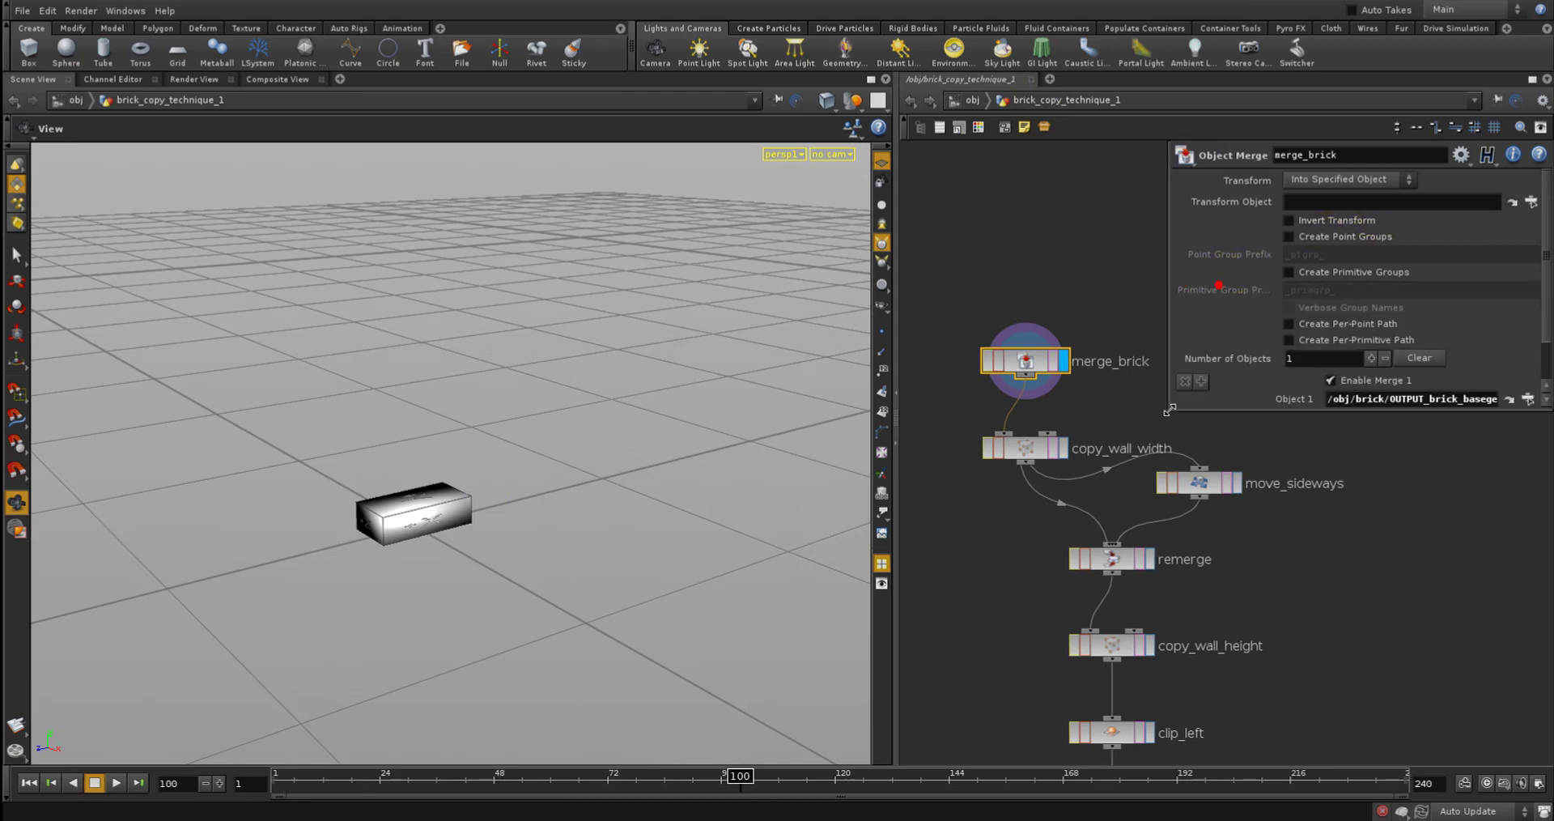
pyautogui.click(1528, 399)
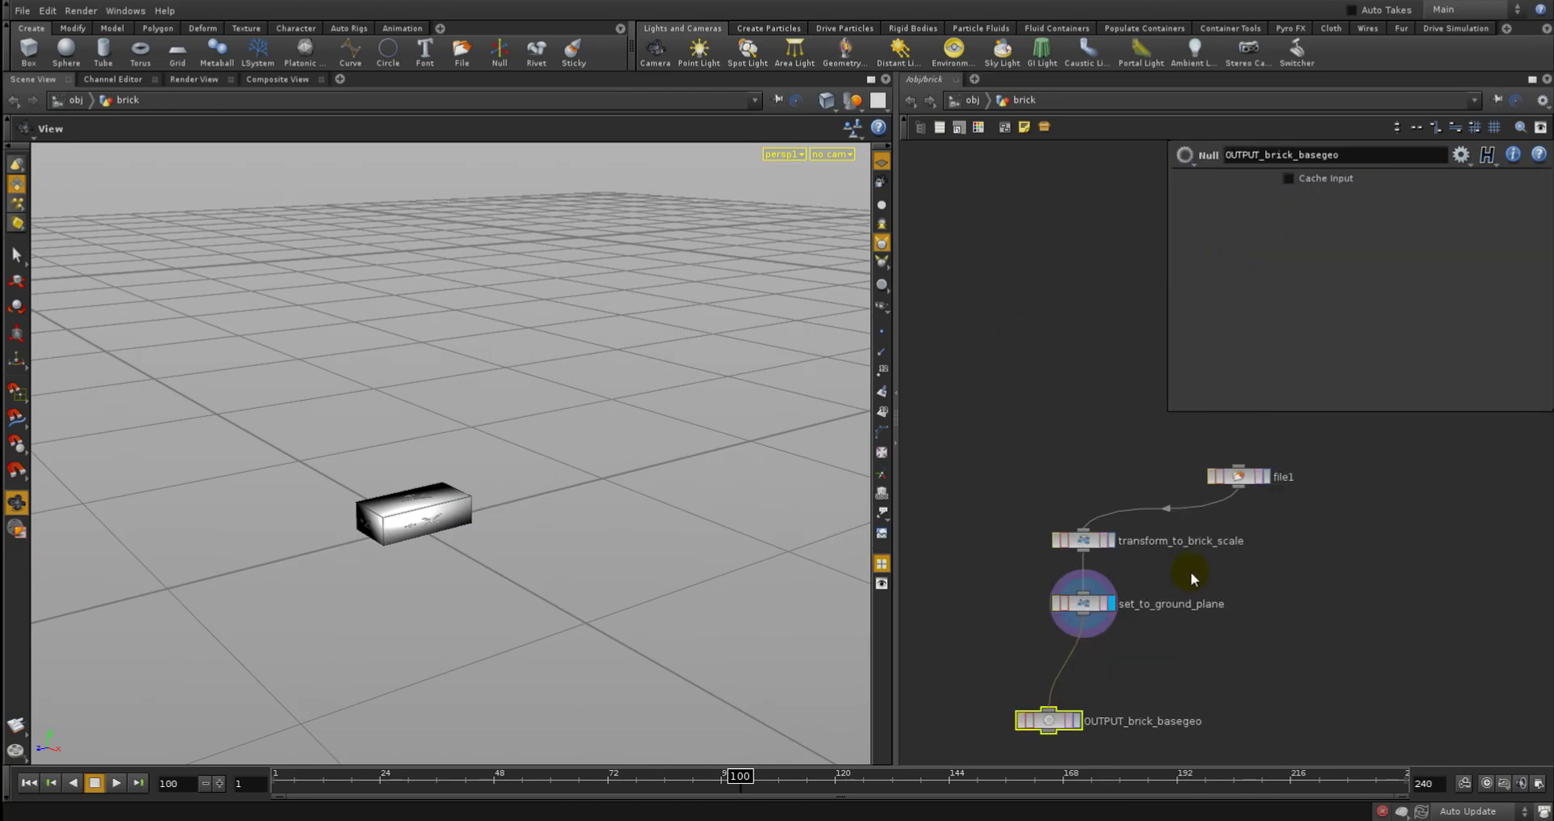
pyautogui.moveTo(981, 472)
pyautogui.mouseDown(button='middle')
pyautogui.moveTo(974, 459)
pyautogui.moveTo(985, 466)
pyautogui.mouseUp(button='middle')
pyautogui.press('Left')
# Add a Box node to the brick network and connect it to transform_to_brick_scale in place of file1
pyautogui.press('Tab')
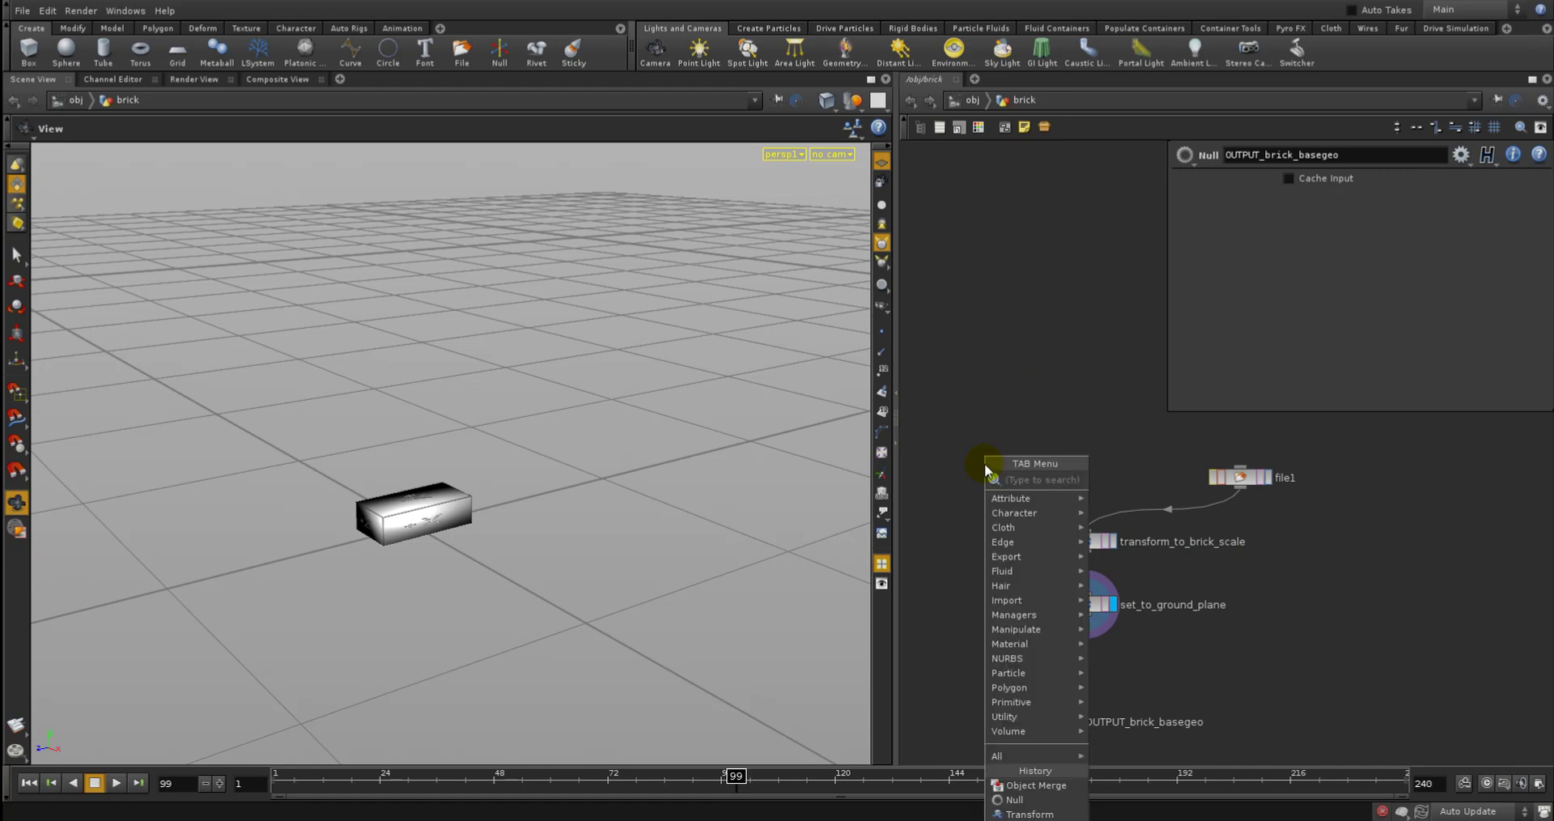
pyautogui.write('bo')
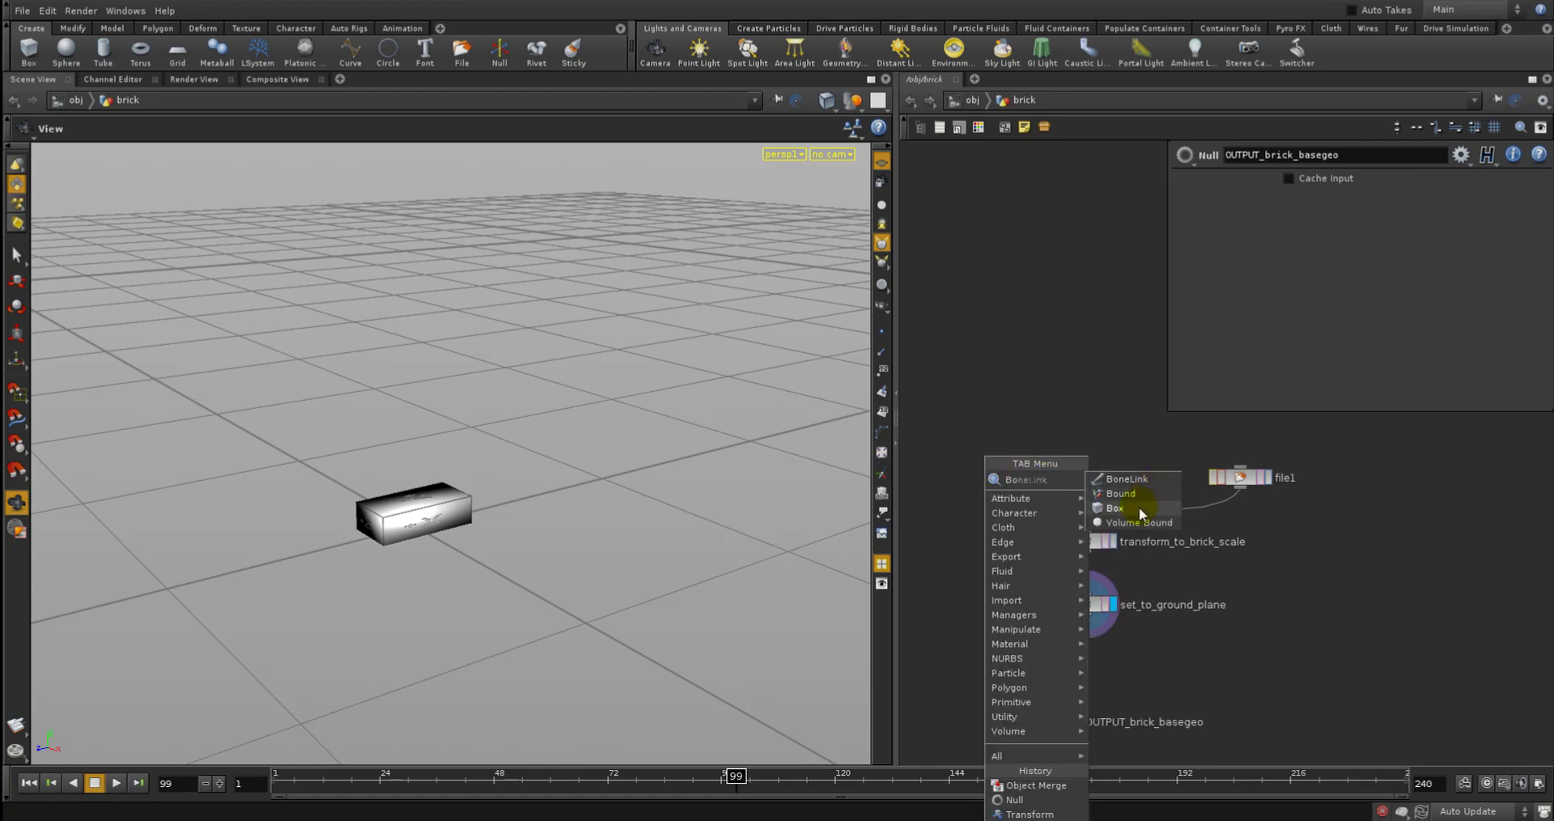
pyautogui.click(1139, 507)
pyautogui.click(1109, 444)
pyautogui.click(1109, 458)
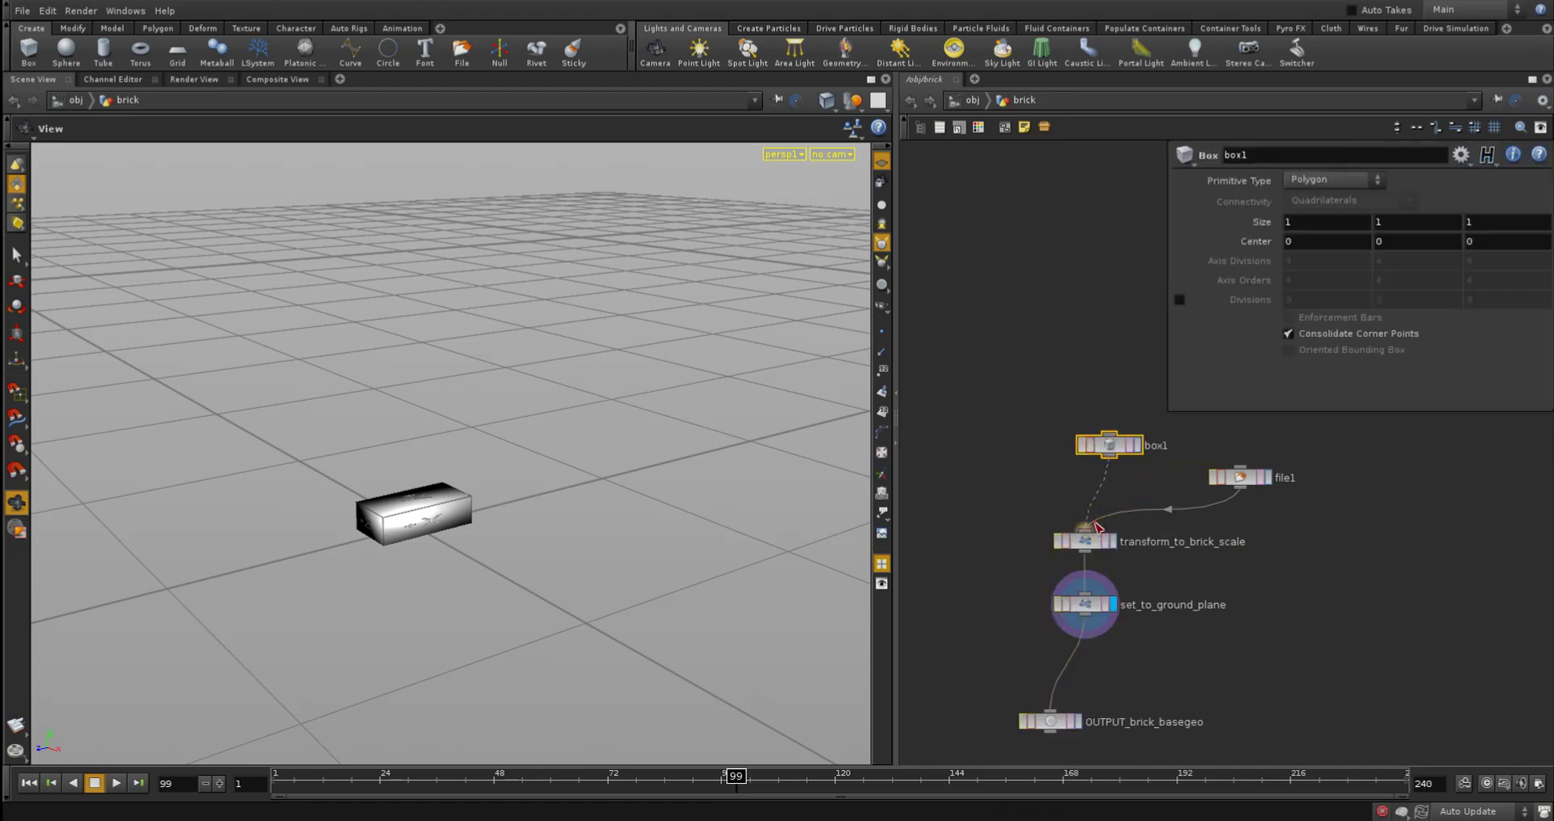
pyautogui.click(1091, 528)
# Return to the brick_copy_technique_1 network and display the copy_wall_width node with the whole brick row in view
pyautogui.click(912, 100)
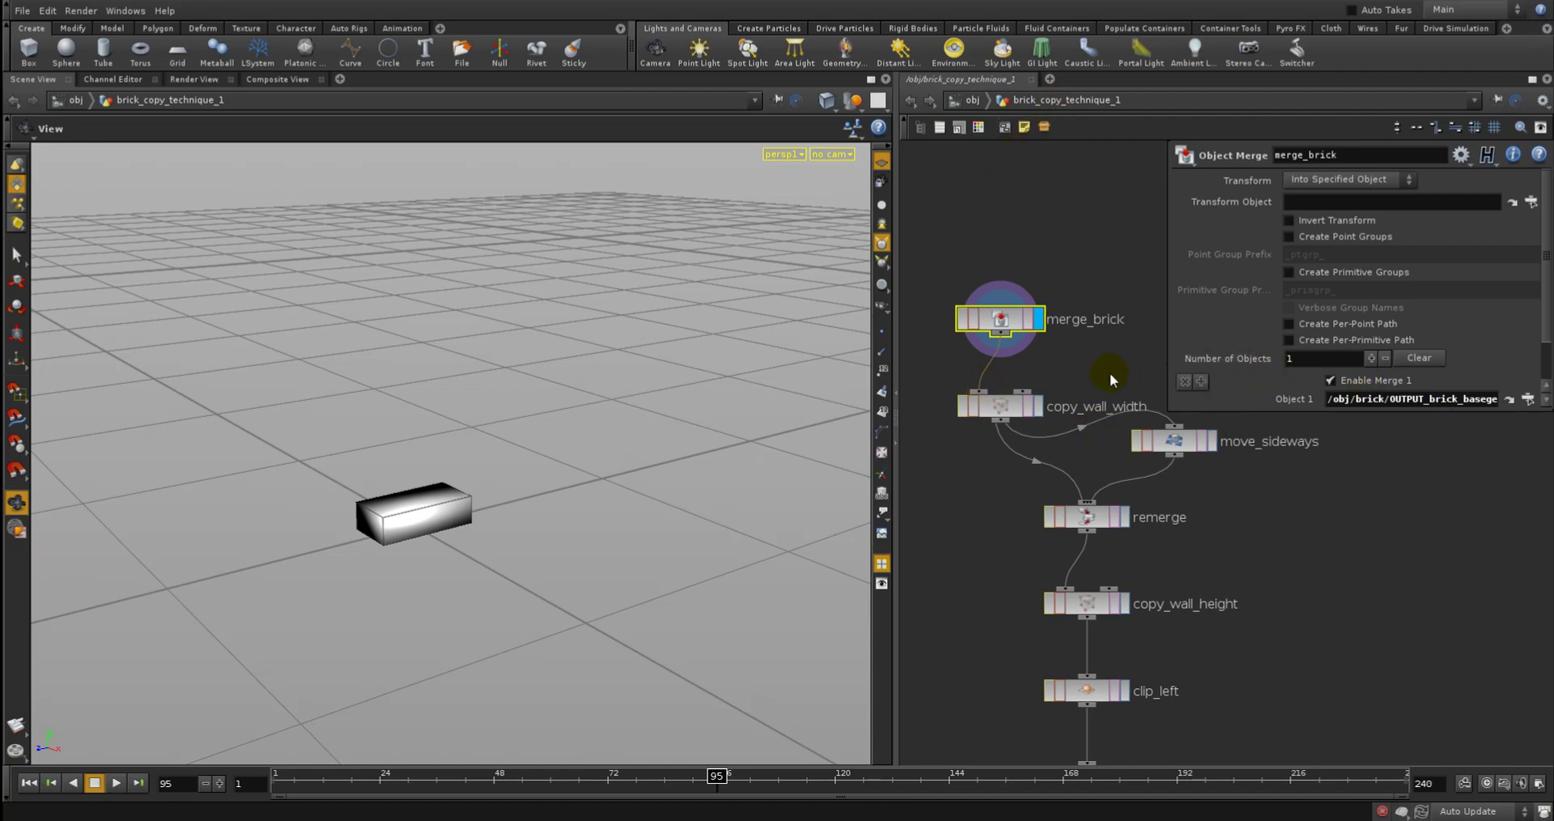
pyautogui.moveTo(1036, 355); pyautogui.dragTo(1022, 352, button='middle')
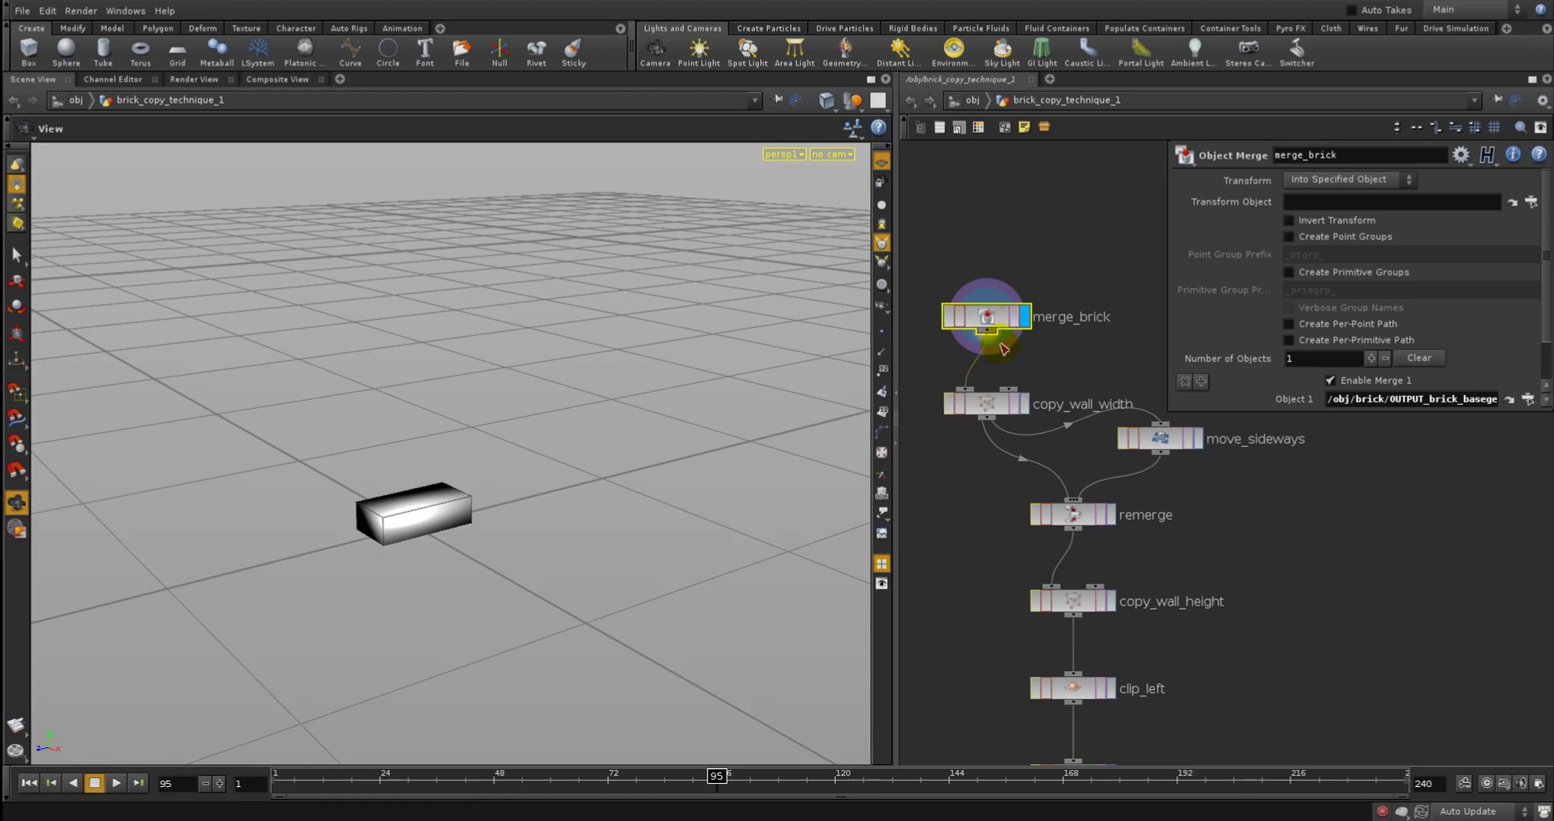
pyautogui.click(1002, 403)
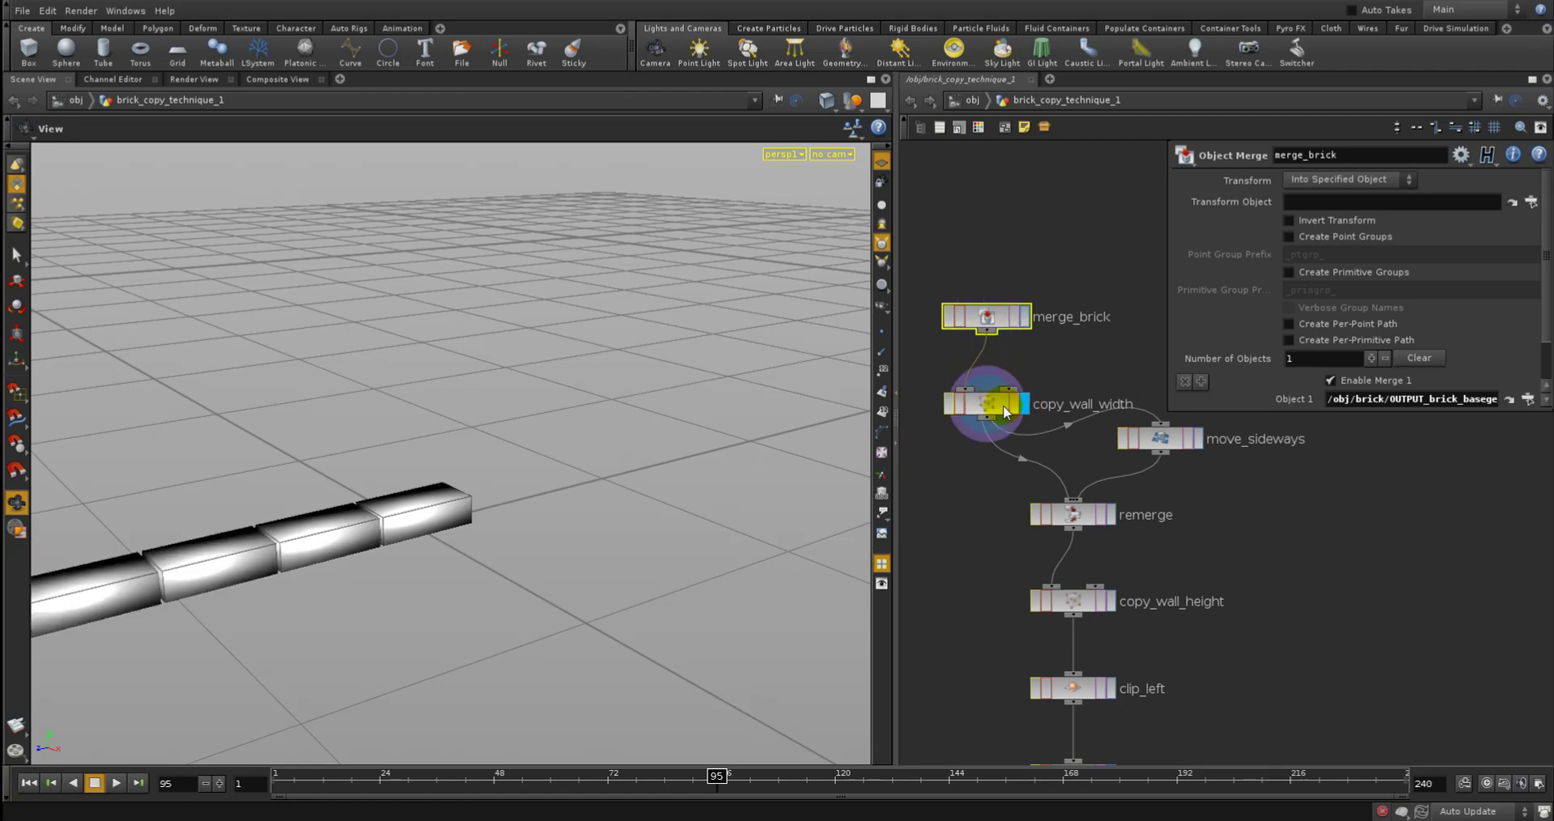
pyautogui.moveTo(524, 510); pyautogui.dragTo(39, 486, button='right')
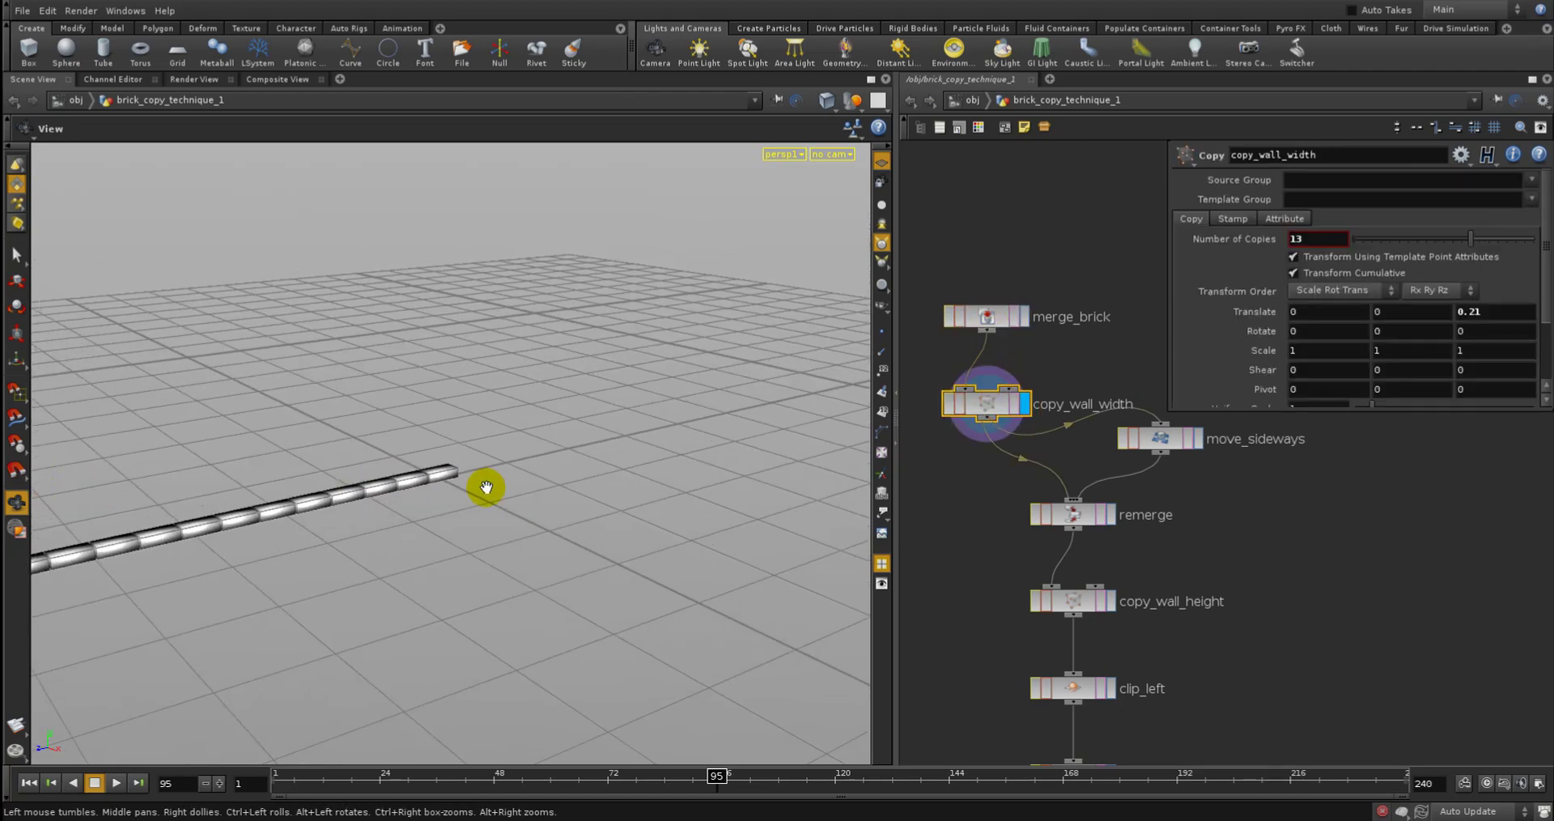
pyautogui.press('Left')
pyautogui.moveTo(487, 474); pyautogui.dragTo(743, 436, button='middle')
pyautogui.press('Left')
pyautogui.press('Left')
pyautogui.press('Left')
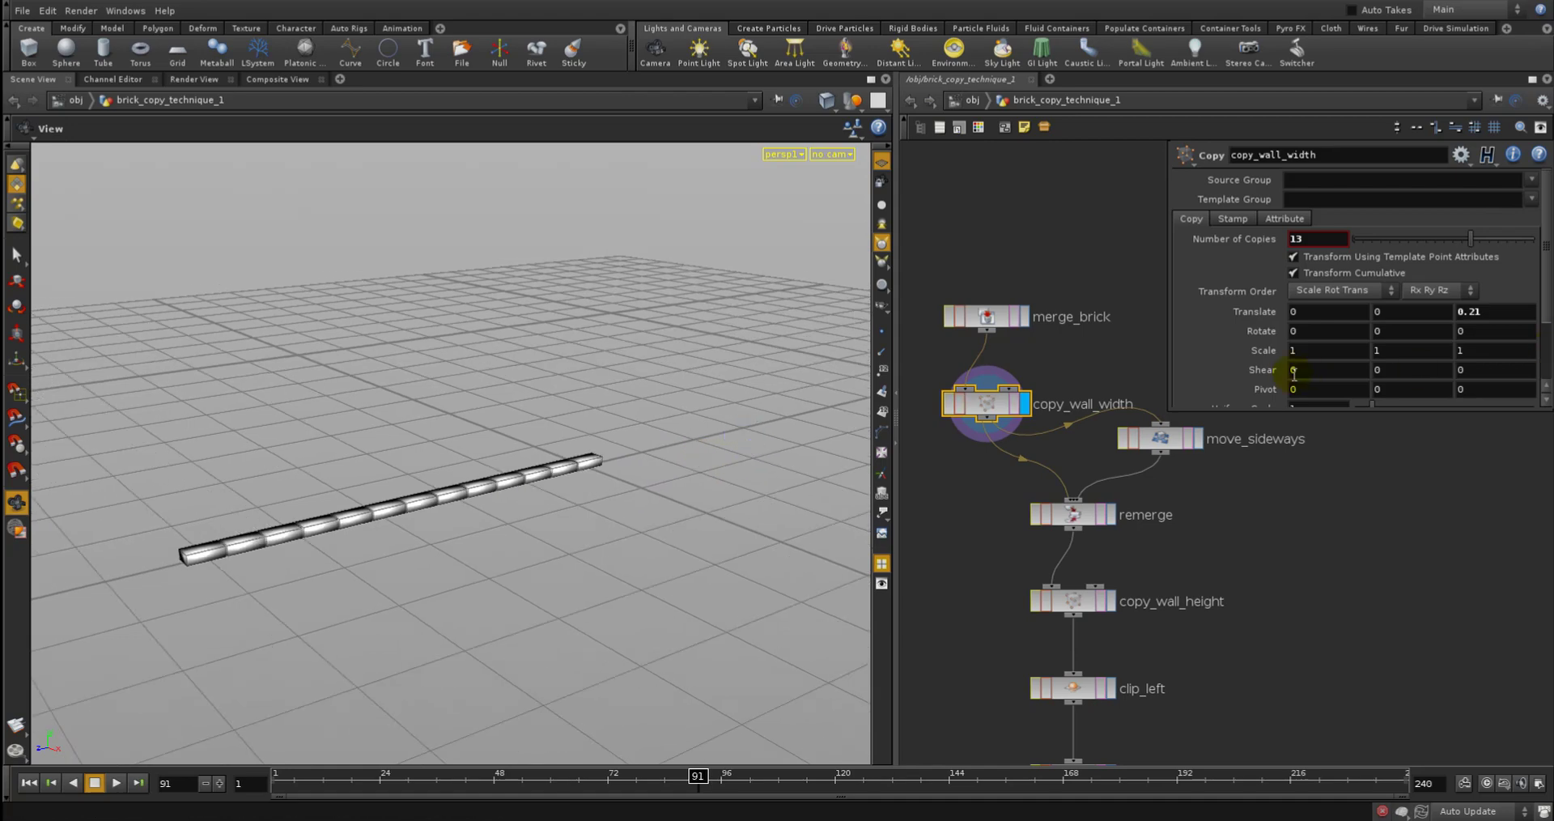
# Examine the node chain below copy_wall_width down to random_color_by_brickid, and rewind the timeline to frame 1
pyautogui.moveTo(1171, 410); pyautogui.dragTo(1244, 319)
pyautogui.click(1183, 371)
pyautogui.press('Left')
pyautogui.press('Left')
pyautogui.press('Left')
pyautogui.press('Left')
pyautogui.press('Left')
pyautogui.press('Left')
pyautogui.press('Left')
pyautogui.press('Left')
pyautogui.press('Left')
pyautogui.moveTo(1227, 363); pyautogui.dragTo(1193, 263, button='middle')
pyautogui.press('Left')
pyautogui.press('Left')
pyautogui.press('Left')
pyautogui.press('Left')
pyautogui.press('Left')
pyautogui.press('Left')
pyautogui.press('Left')
pyautogui.press('Left')
pyautogui.press('Left')
pyautogui.press('Left')
pyautogui.press('Left')
pyautogui.press('Left')
pyautogui.press('Left')
pyautogui.press('Left')
pyautogui.moveTo(1242, 735); pyautogui.dragTo(1250, 476, button='middle')
pyautogui.press('Left')
pyautogui.press('Left')
pyautogui.press('Left')
pyautogui.press('Left')
pyautogui.press('Left')
pyautogui.press('Left')
pyautogui.press('Left')
pyautogui.press('Left')
pyautogui.press('Left')
pyautogui.press('Left')
pyautogui.press('Left')
pyautogui.press('Left')
pyautogui.press('Left')
pyautogui.press('Left')
pyautogui.moveTo(1256, 624); pyautogui.dragTo(1141, 637, button='middle')
pyautogui.press('Left')
pyautogui.press('Left')
pyautogui.press('Left')
pyautogui.press('Left')
pyautogui.press('Left')
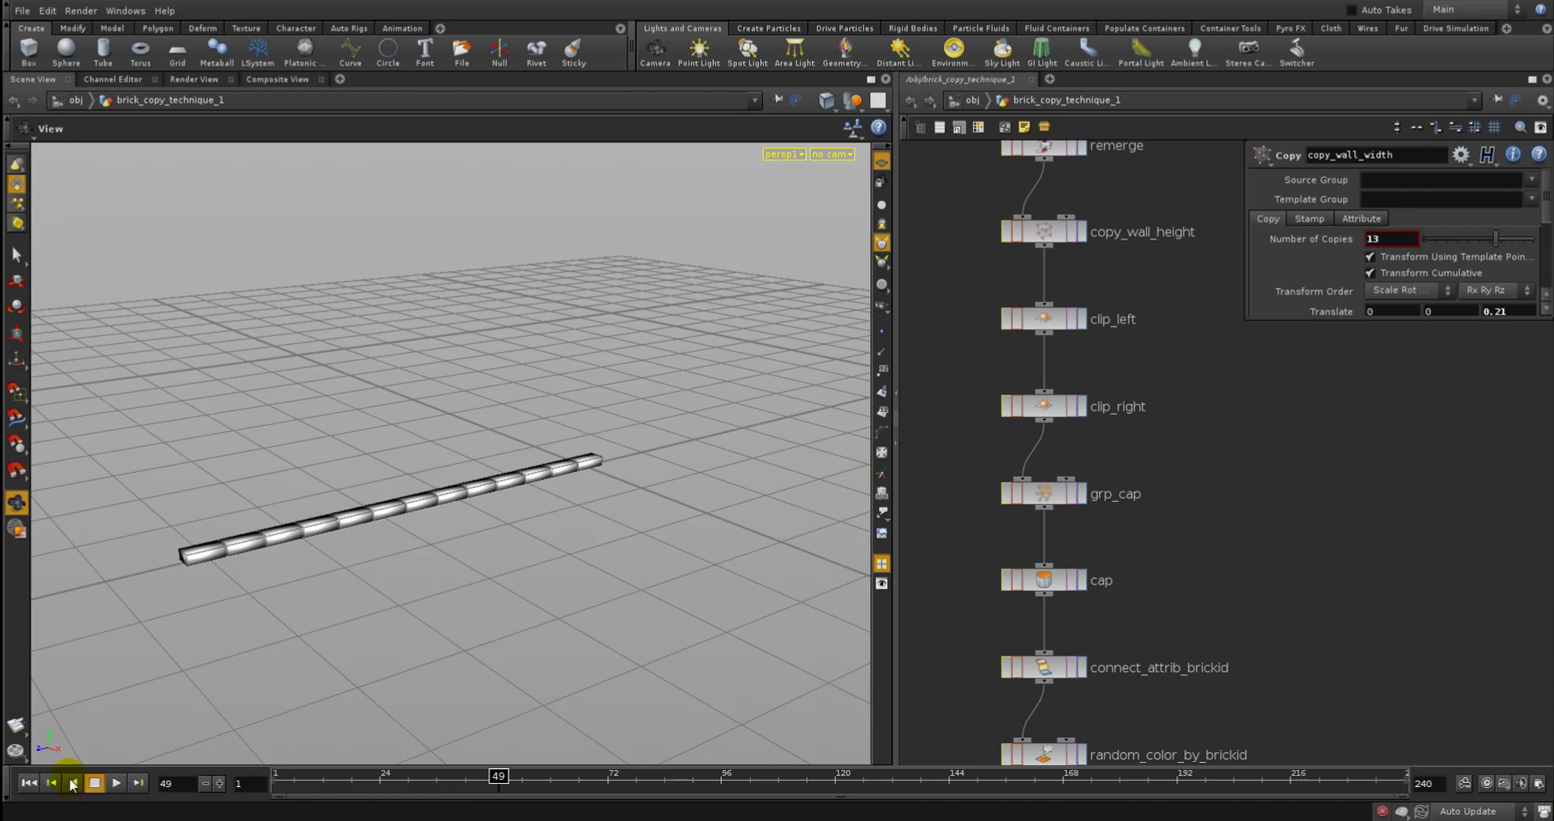
pyautogui.click(28, 783)
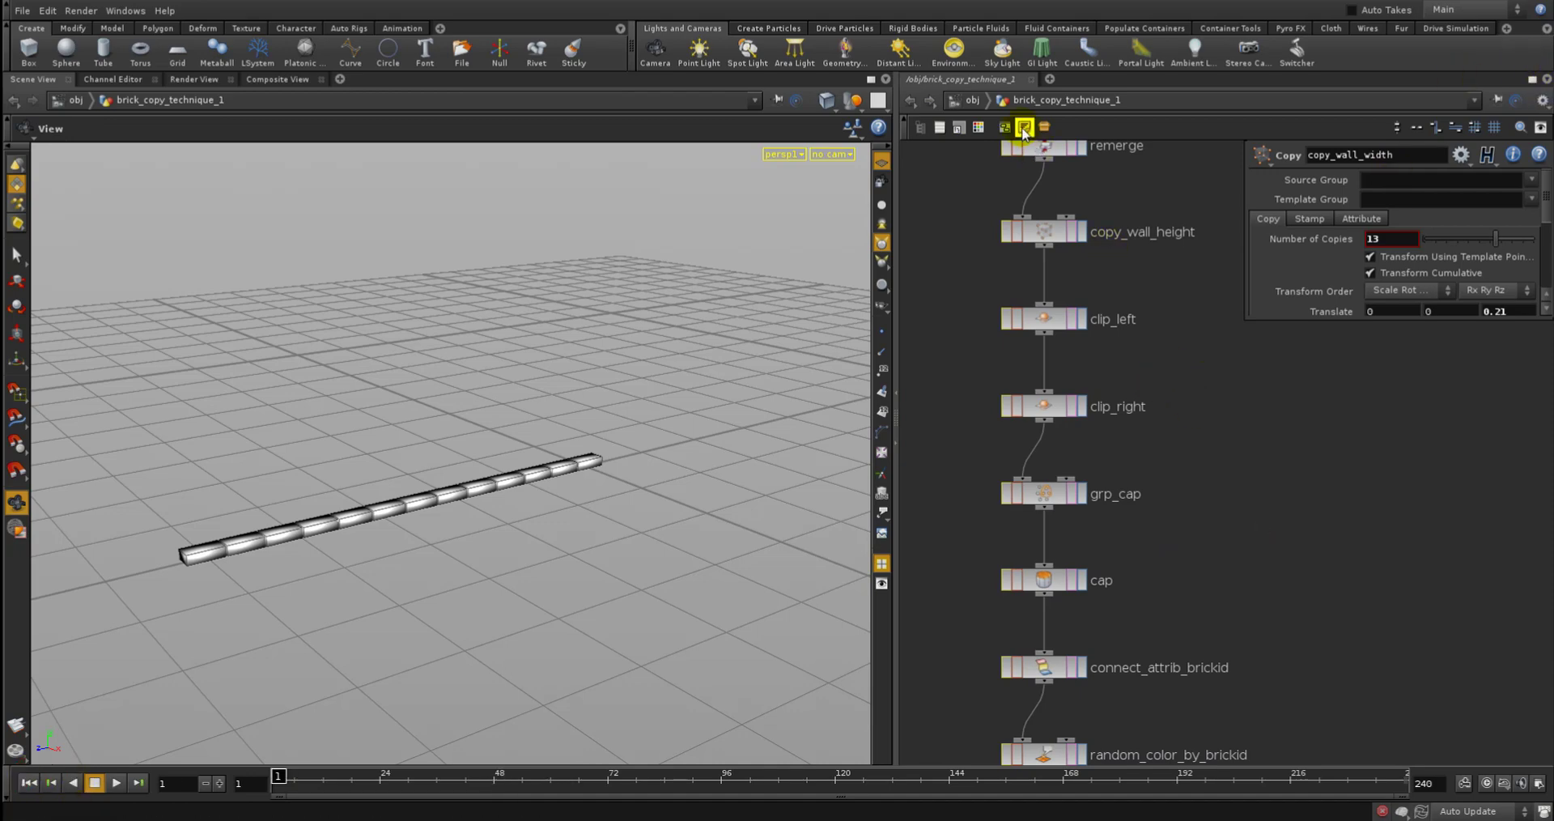
# Return to the obj level and place a new Geometry object above brick_copy_technique_1
pyautogui.click(969, 102)
pyautogui.press('Left')
pyautogui.press('Left')
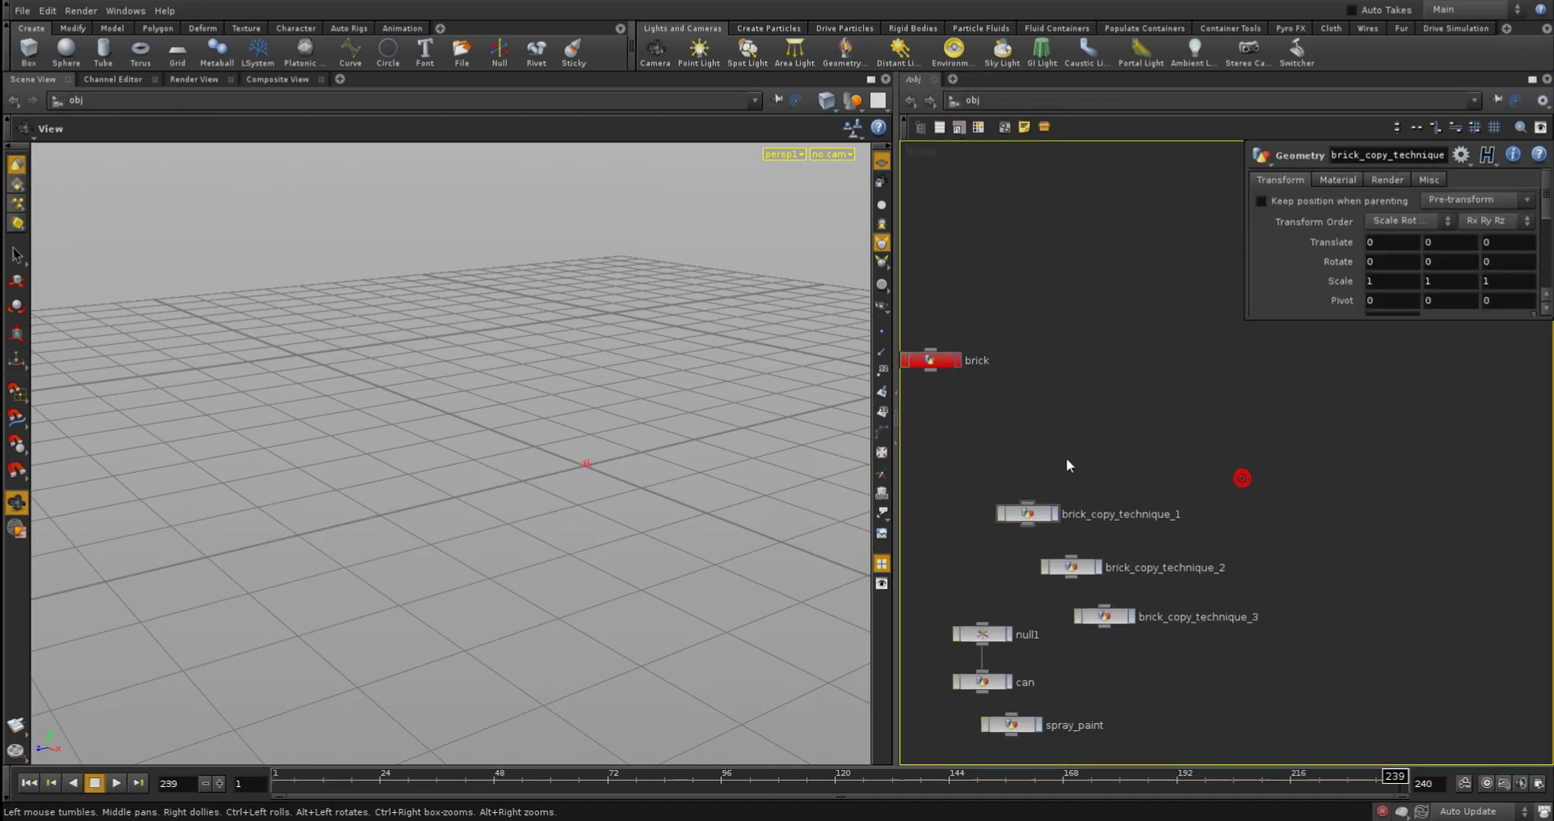
pyautogui.press('Tab')
pyautogui.write('g')
pyautogui.click(1173, 487)
pyautogui.click(1046, 468)
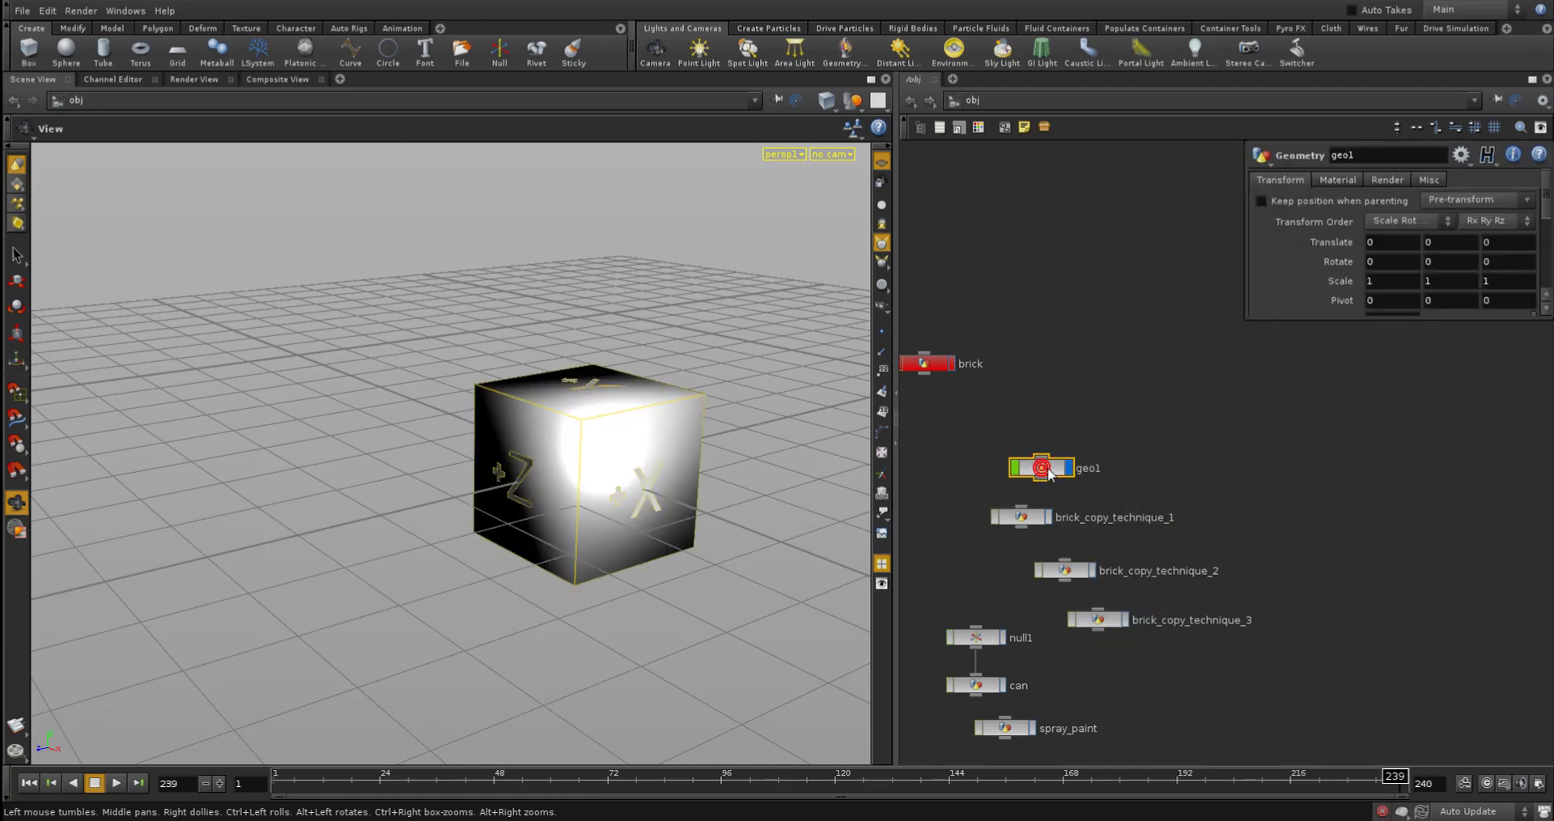
# Inside the new Geometry object, add an Object Merge node and delete the default file1 node
pyautogui.doubleClick(1046, 467)
pyautogui.press('Left')
pyautogui.press('Tab')
pyautogui.write('o')
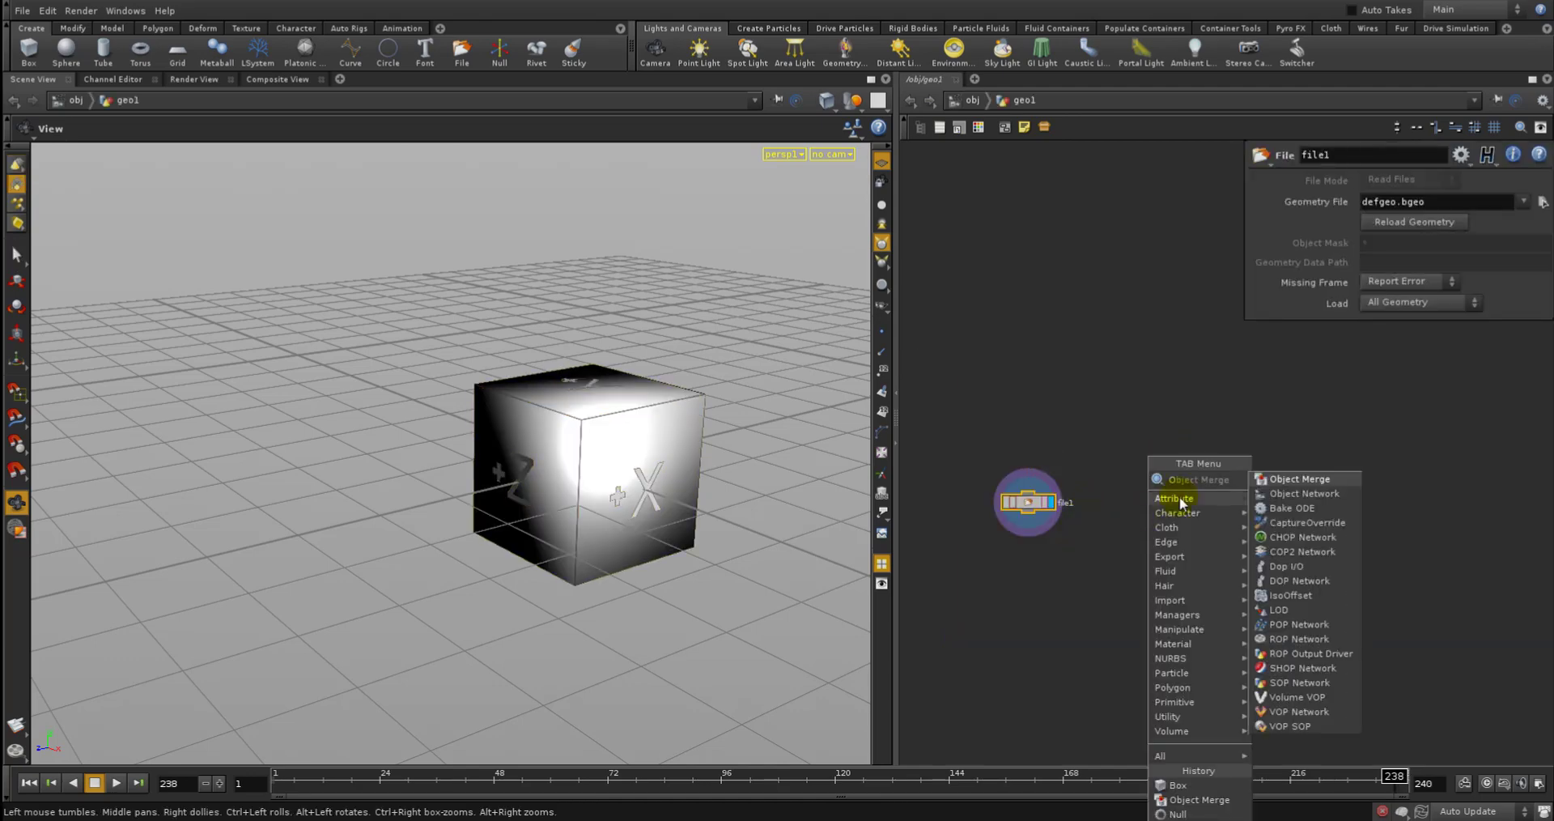
pyautogui.click(1286, 484)
pyautogui.click(940, 620)
pyautogui.click(966, 553)
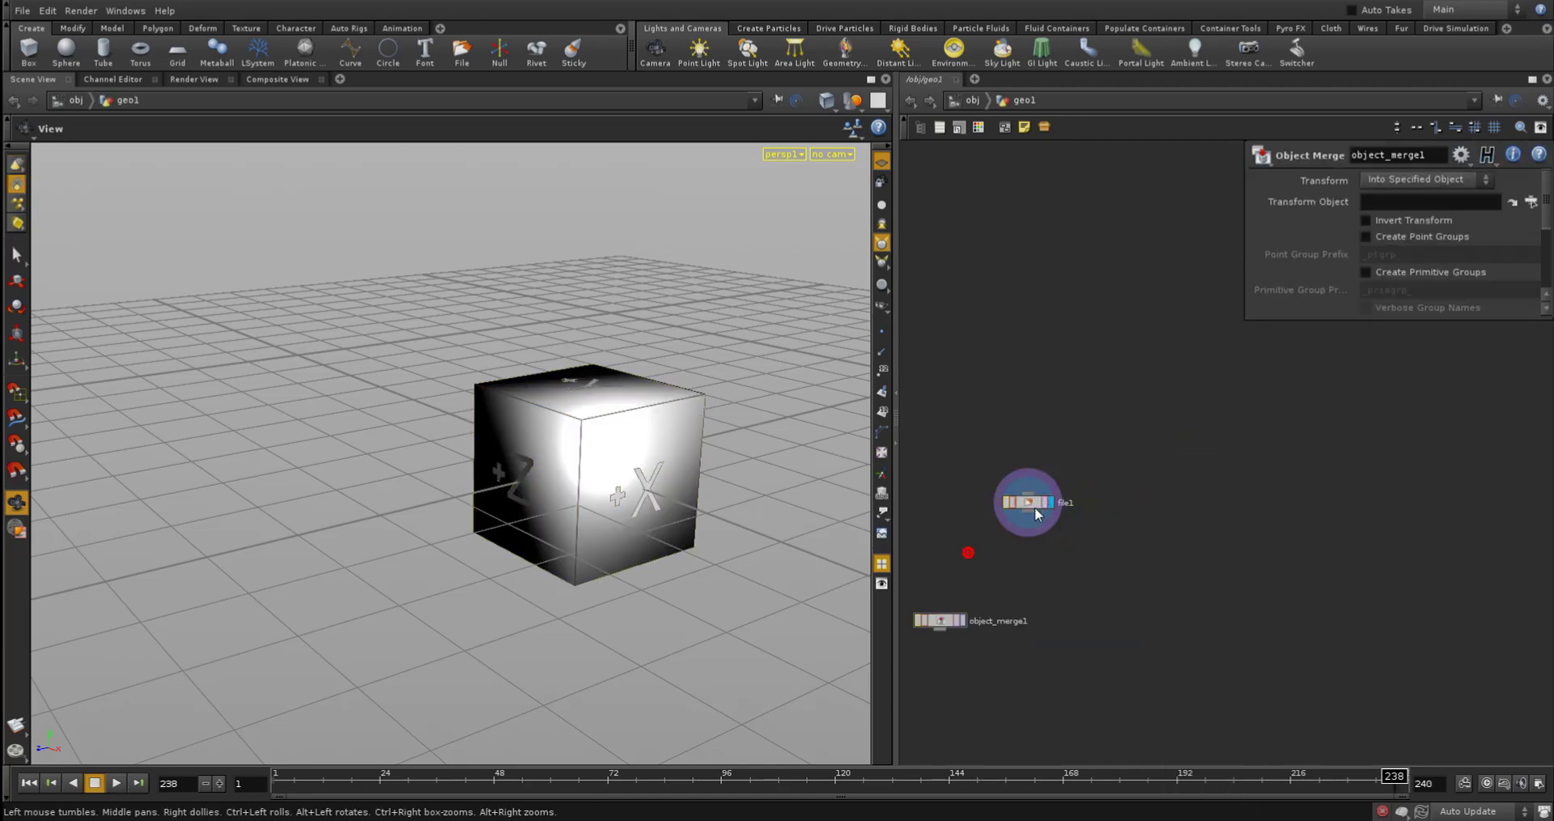
pyautogui.click(1027, 502)
pyautogui.press('Delete')
pyautogui.press('l')
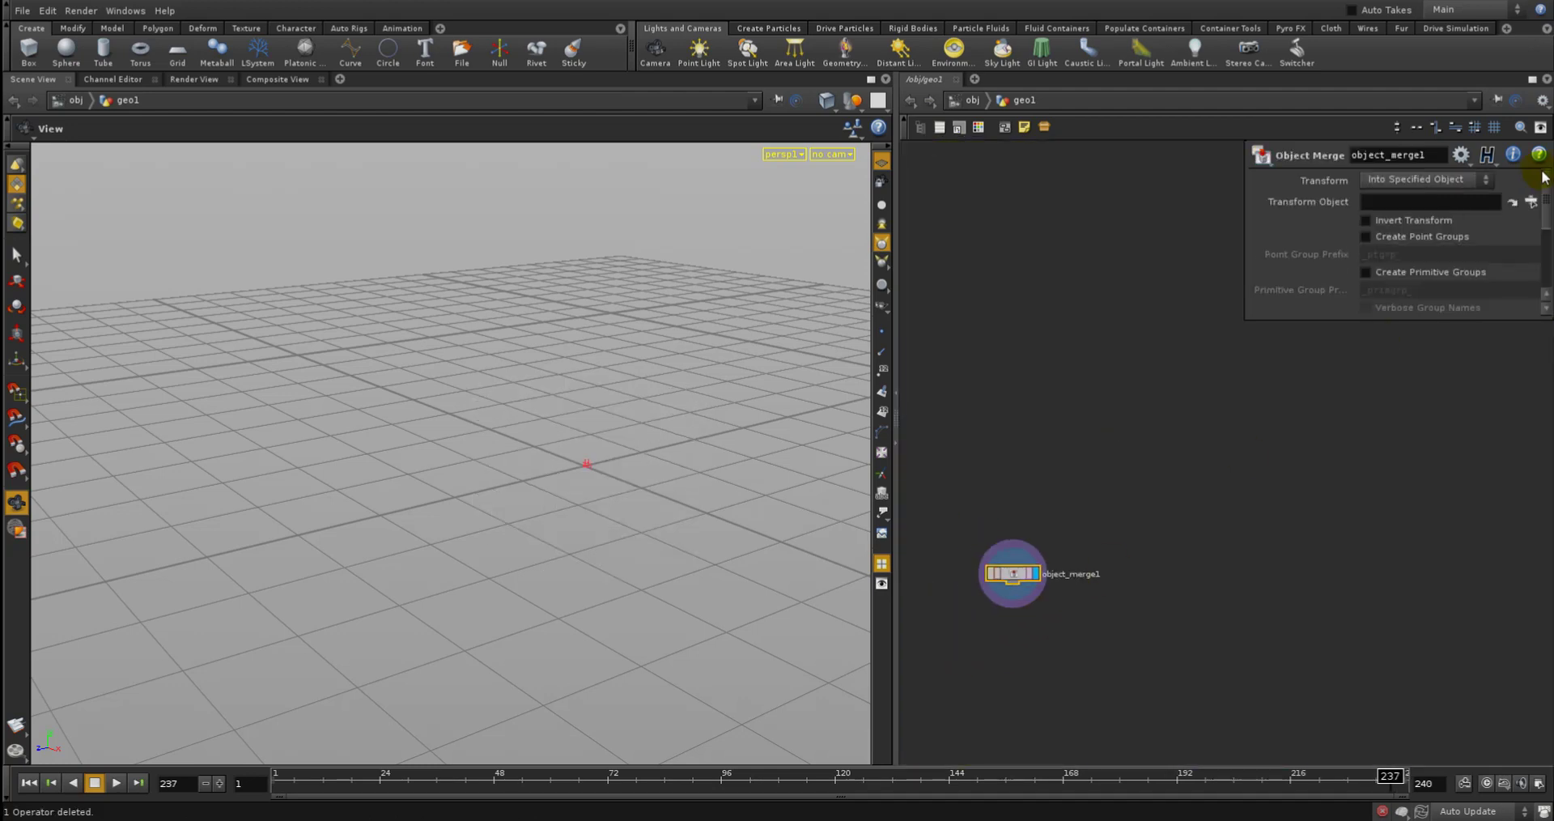
# Set Object 1 of the Object Merge node to /obj/brick/OUTPUT_brick_basegeo
pyautogui.moveTo(1243, 319); pyautogui.dragTo(1136, 472)
pyautogui.click(1538, 400)
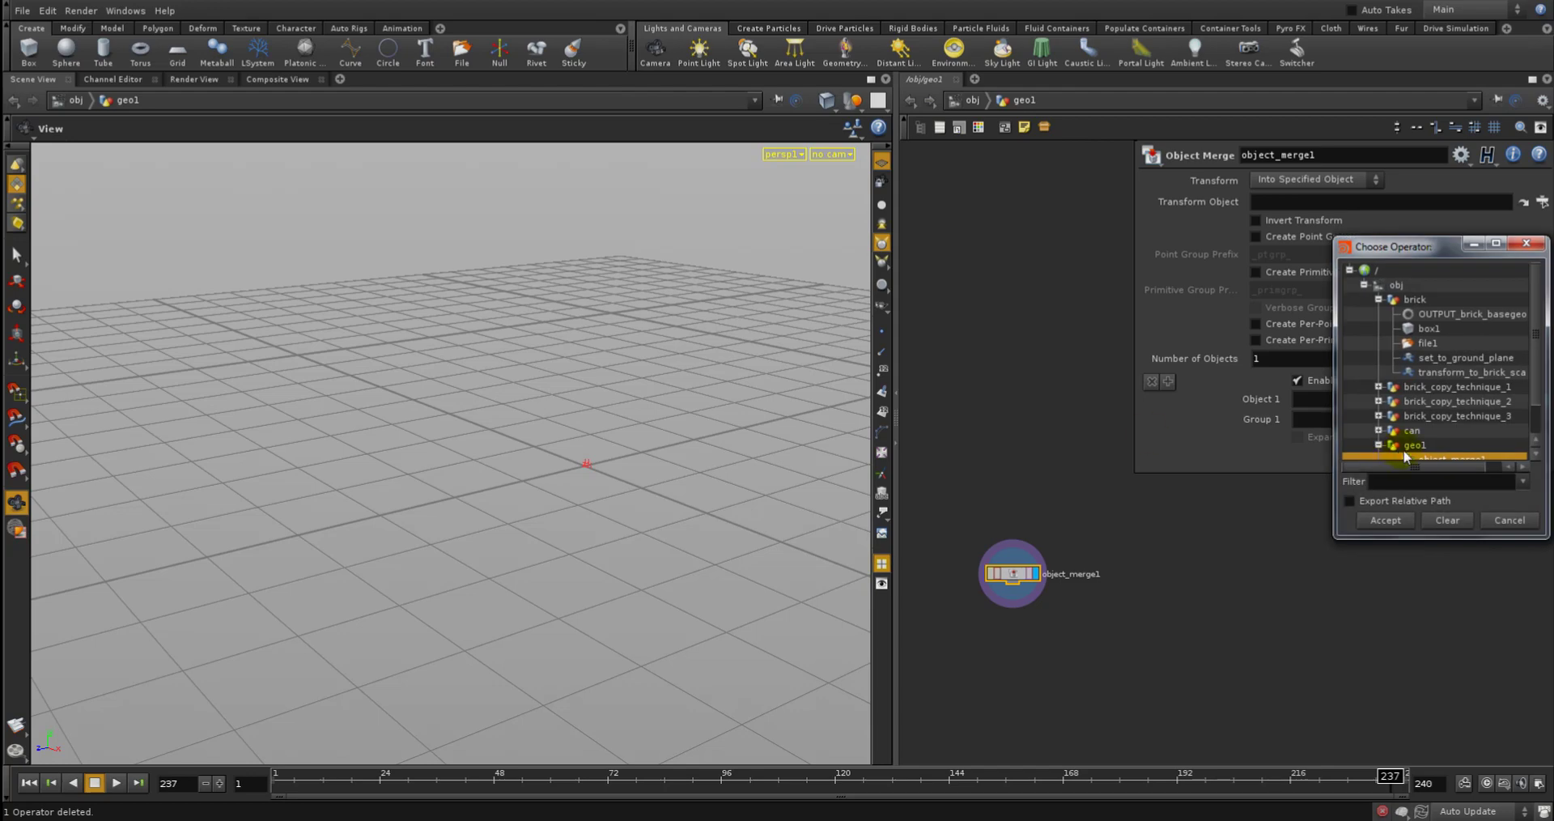
pyautogui.click(1449, 314)
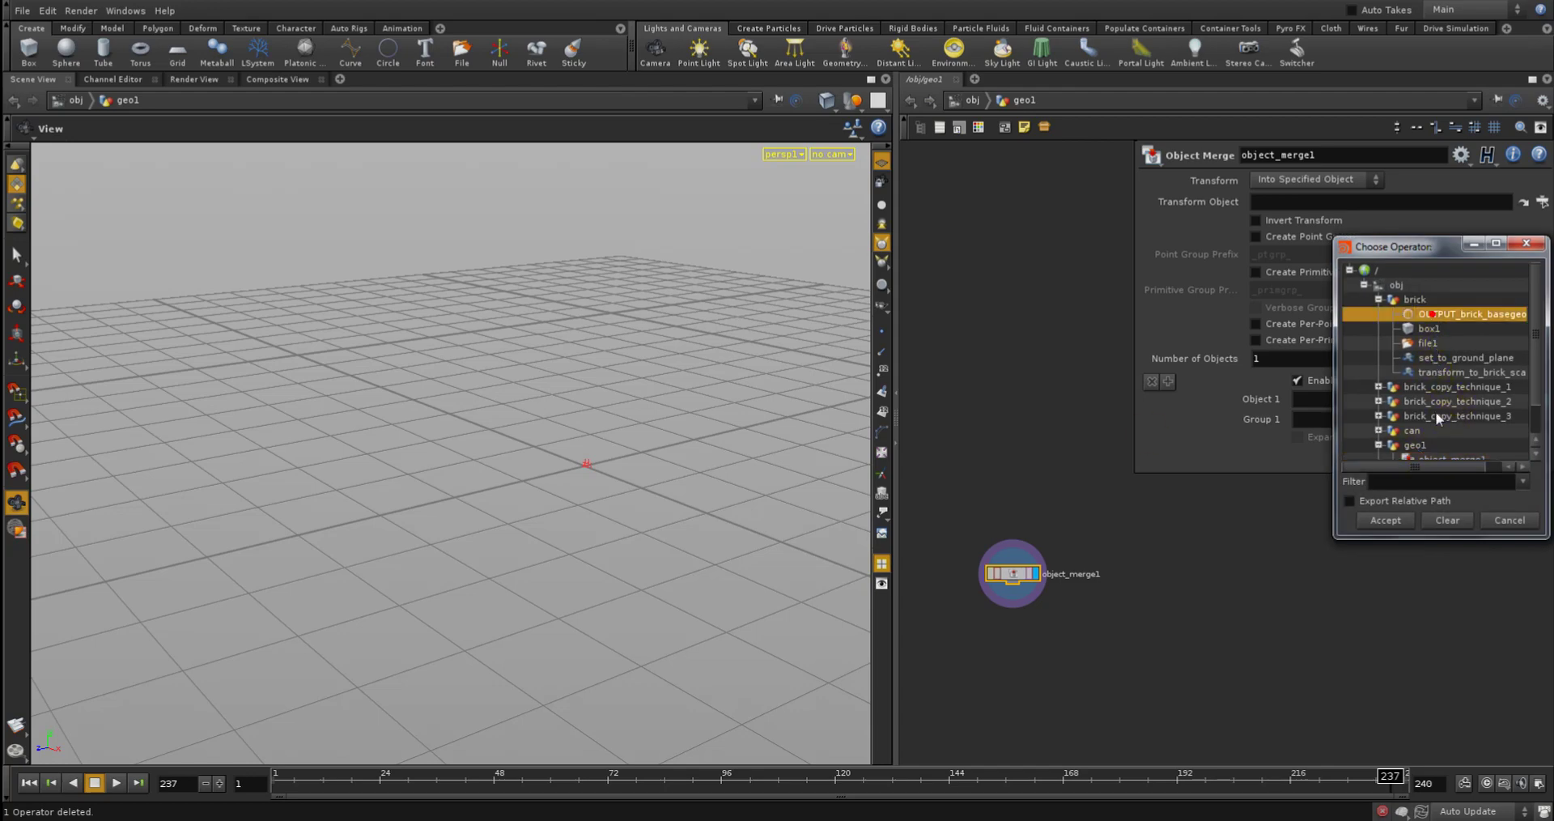
pyautogui.click(1386, 521)
pyautogui.press('Left')
pyautogui.moveTo(1001, 647); pyautogui.dragTo(1042, 617, button='middle')
pyautogui.moveTo(1043, 617); pyautogui.dragTo(1122, 652, button='right')
pyautogui.moveTo(1119, 619); pyautogui.dragTo(1113, 624, button='middle')
pyautogui.press('Left')
pyautogui.moveTo(495, 509); pyautogui.dragTo(736, 497, button='right')
pyautogui.moveTo(680, 495); pyautogui.dragTo(596, 485, button='middle')
pyautogui.press('Left')
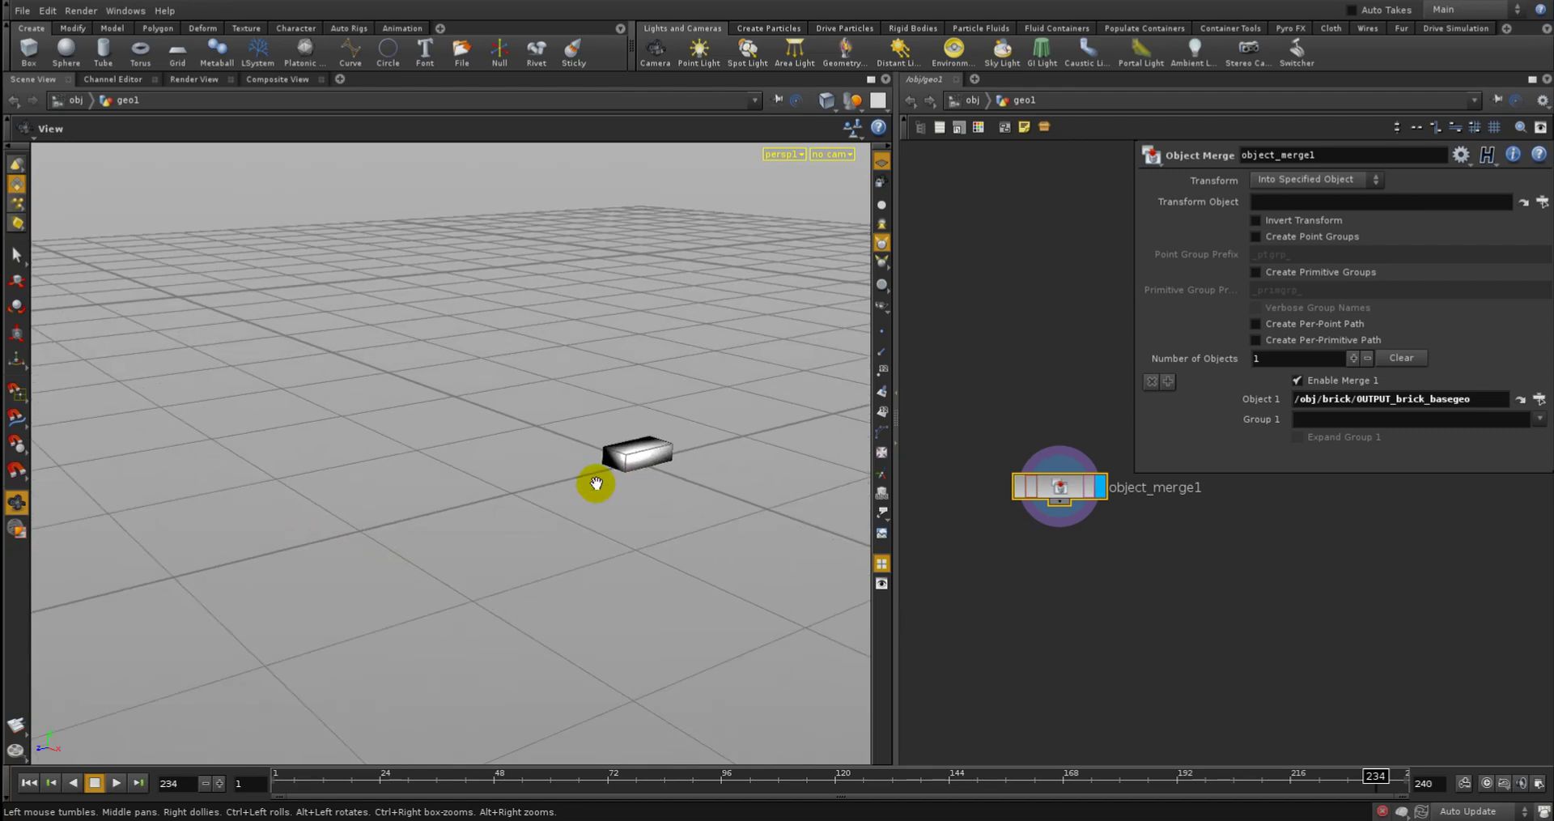
pyautogui.press('Left')
pyautogui.press('Left')
# Add a Copy node connected below object_merge1 and display its output
pyautogui.press('Tab')
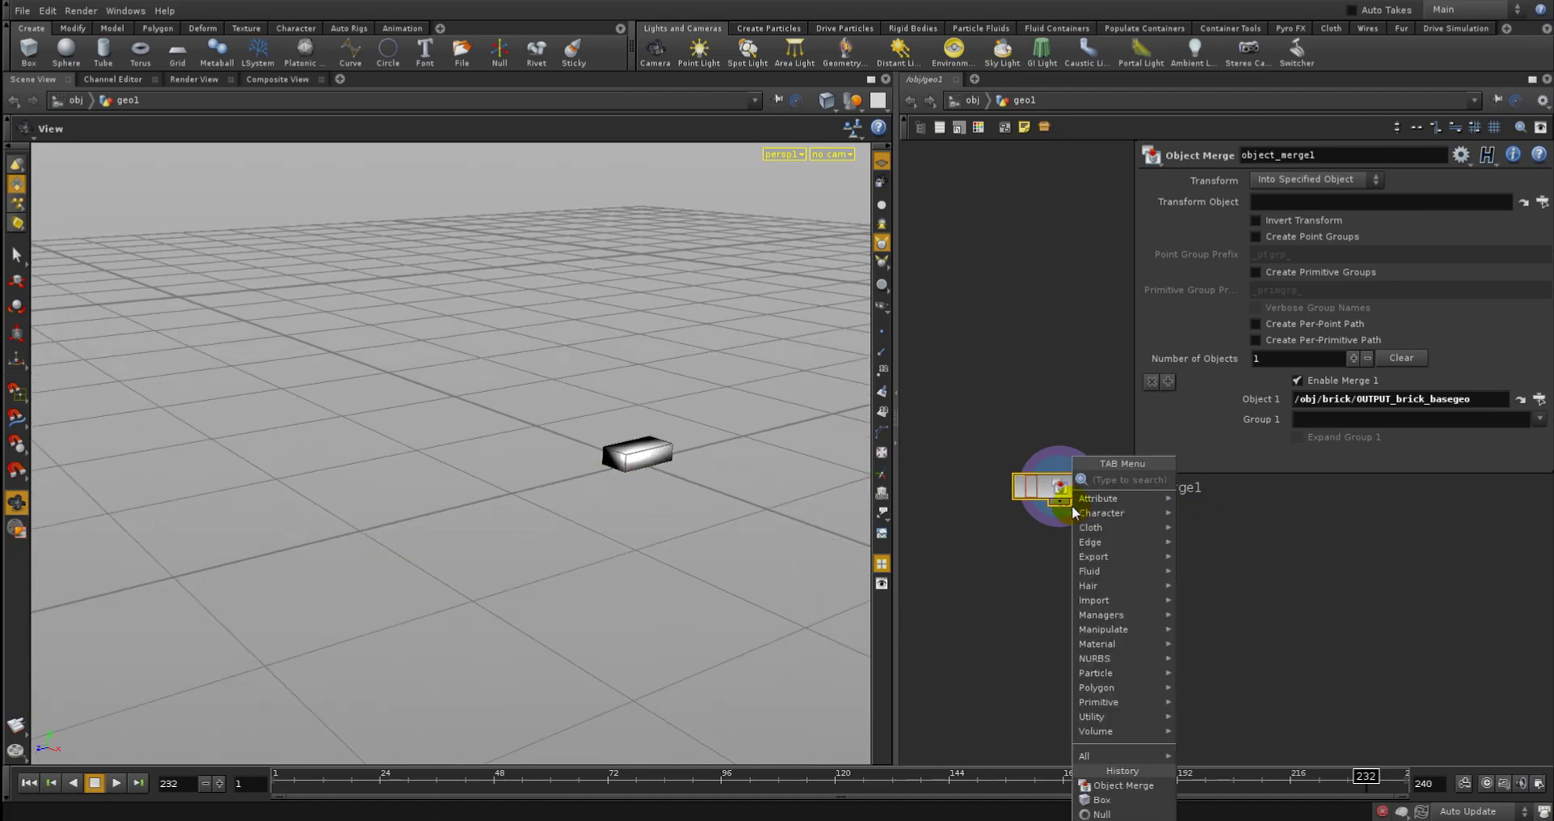
pyautogui.write('cop')
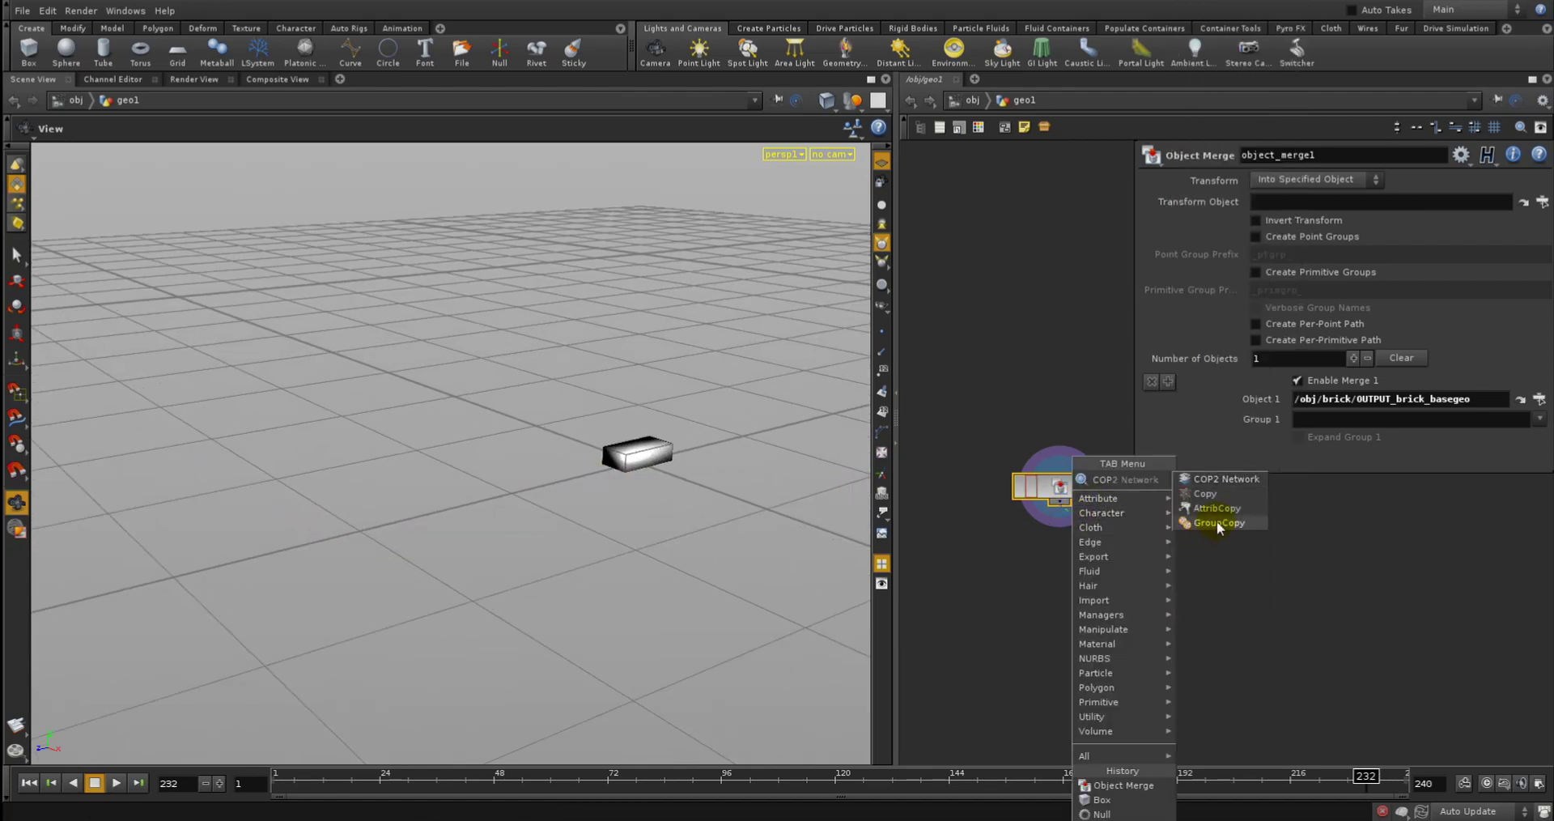
pyautogui.click(1229, 498)
pyautogui.click(1148, 580)
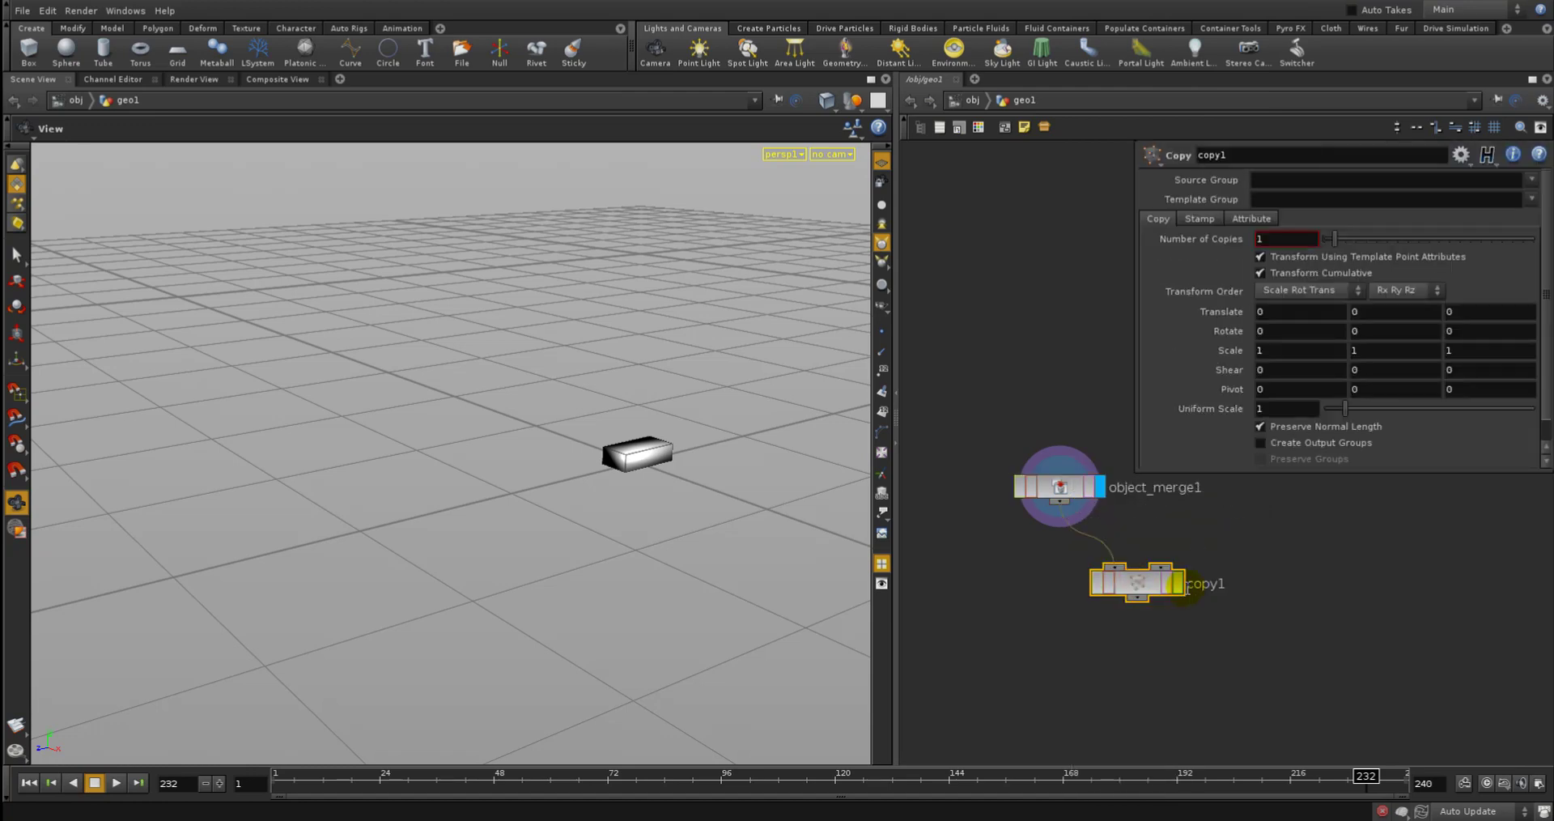
pyautogui.moveTo(1152, 580); pyautogui.dragTo(1150, 580)
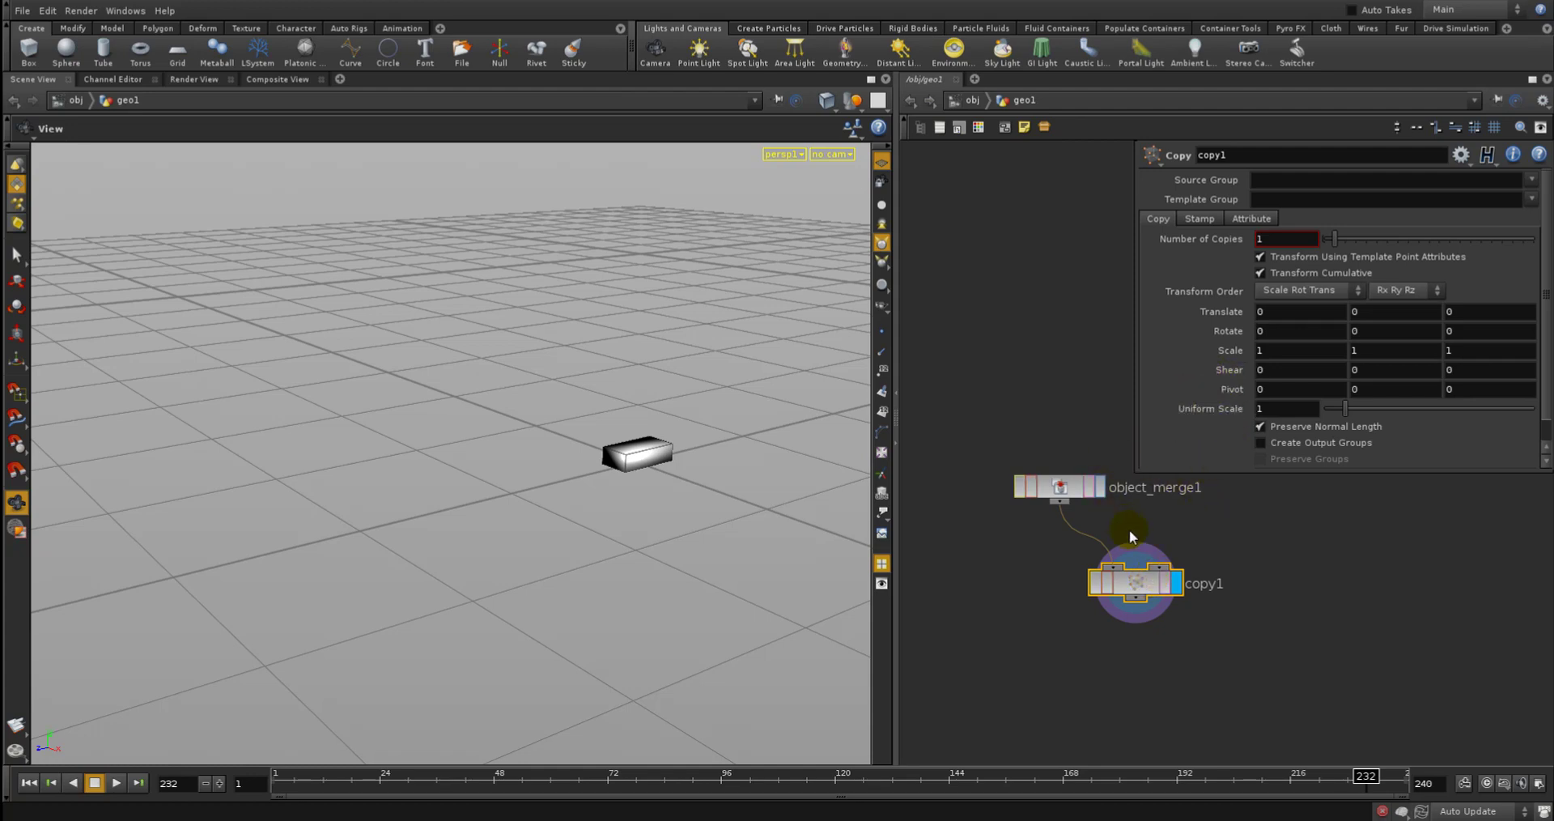
# Set the Copy node's Number of Copies to 10
pyautogui.moveTo(1131, 531); pyautogui.dragTo(1098, 532, button='middle')
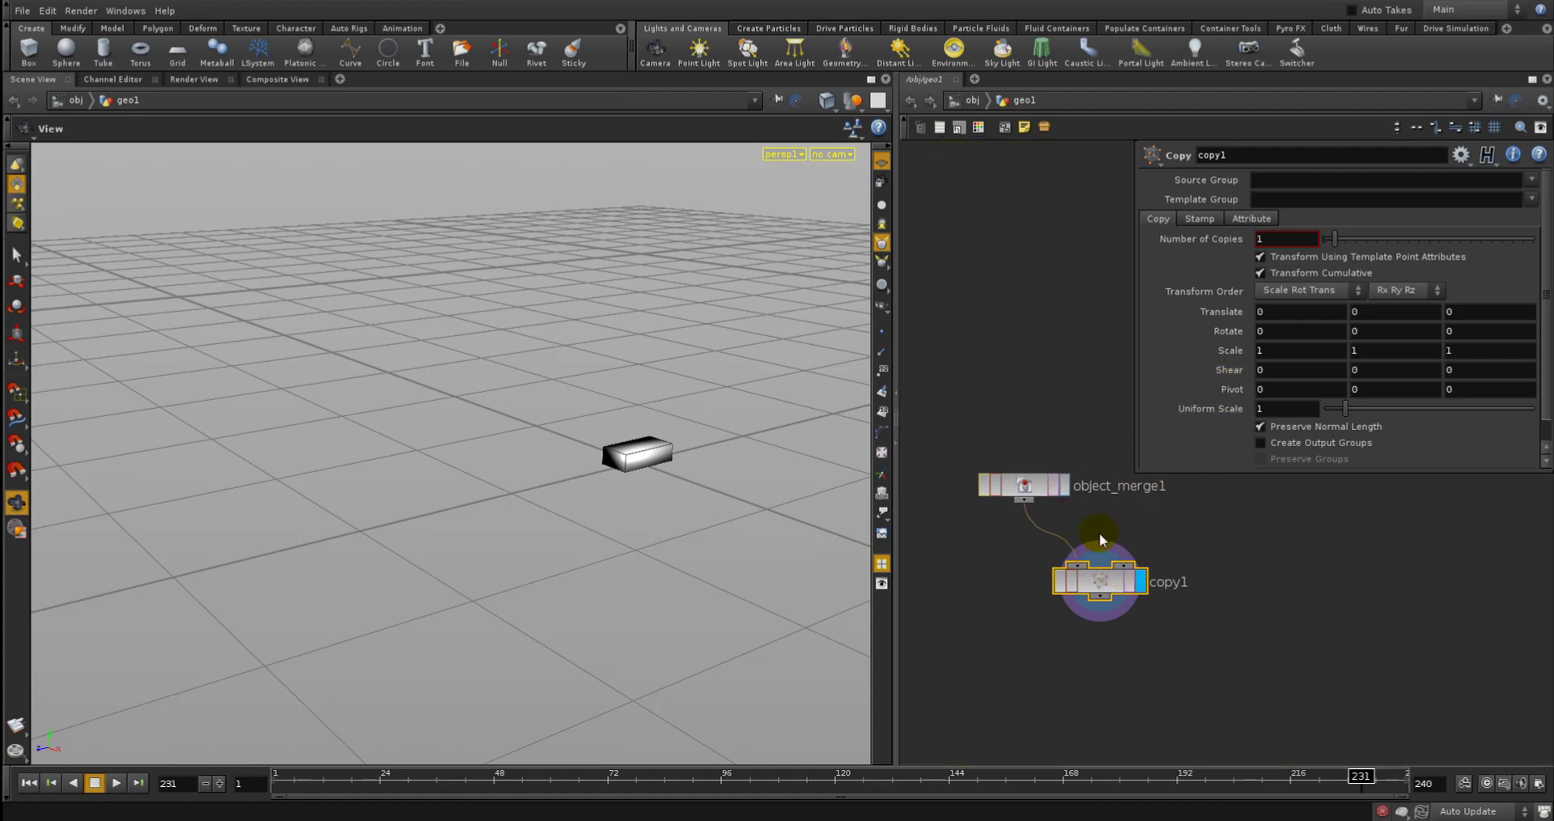
pyautogui.click(1060, 486)
pyautogui.click(1137, 582)
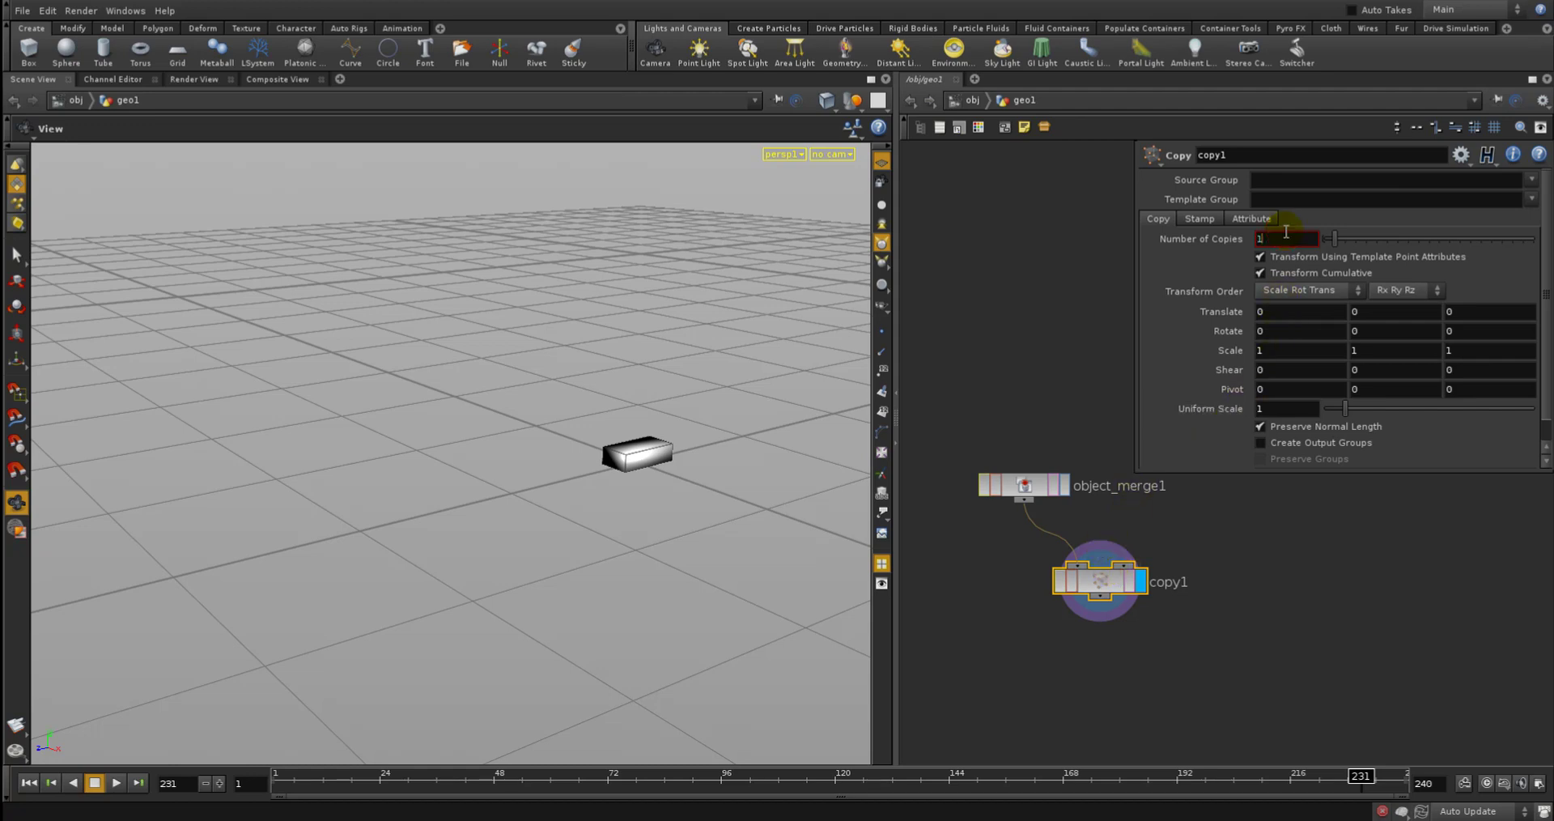
pyautogui.write('0')
pyautogui.press('Return')
# View the copied brick up close in wireframe shading
pyautogui.moveTo(535, 461); pyautogui.dragTo(687, 463, button='right')
pyautogui.moveTo(685, 527); pyautogui.dragTo(539, 499, button='middle')
pyautogui.moveTo(561, 494); pyautogui.dragTo(733, 491, button='right')
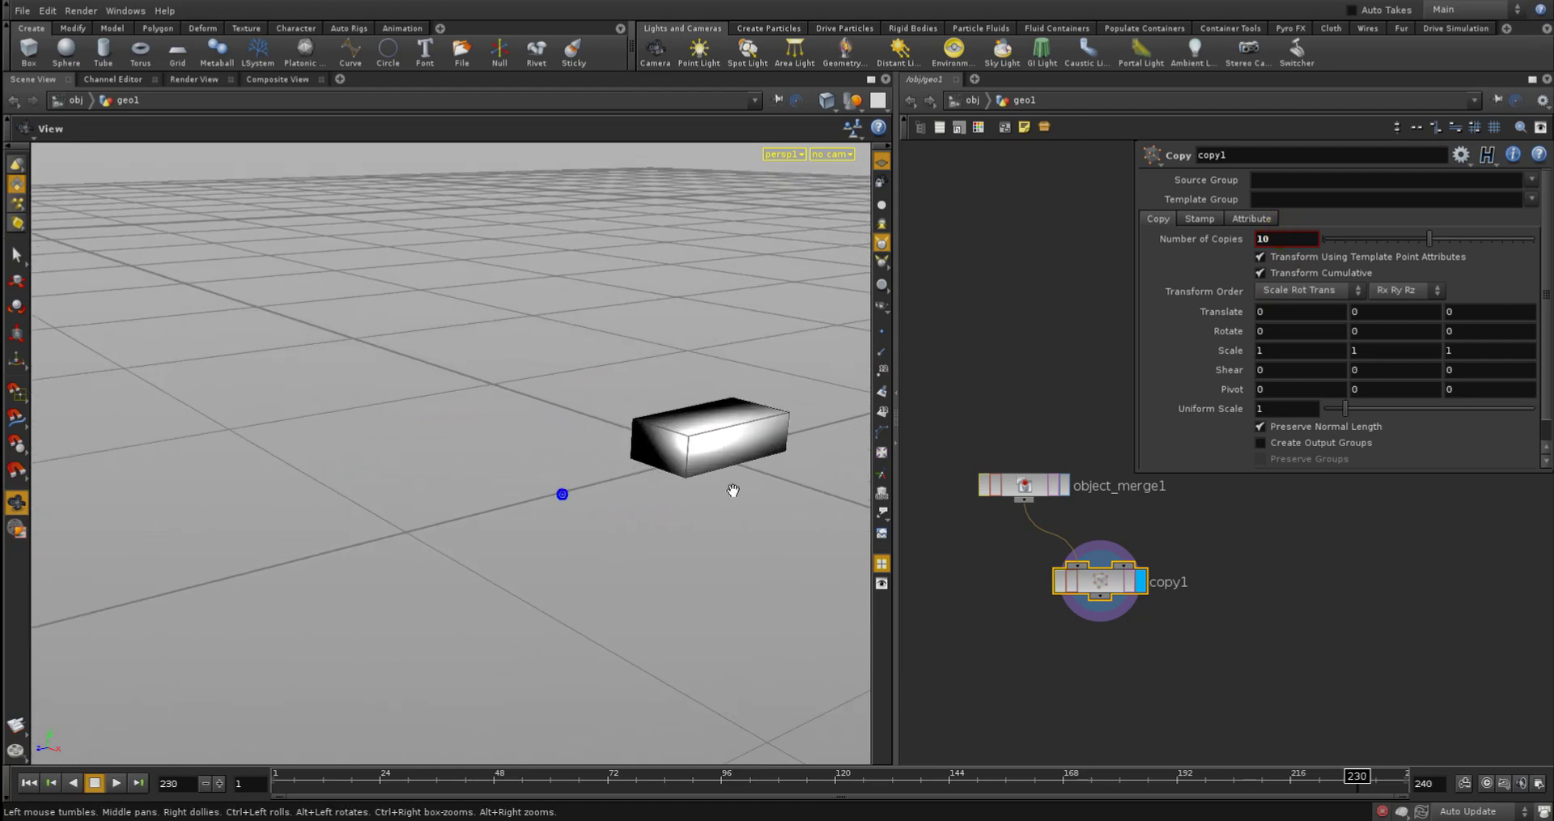
pyautogui.moveTo(656, 496)
pyautogui.mouseDown(button='middle')
pyautogui.moveTo(549, 538)
pyautogui.moveTo(523, 530)
pyautogui.mouseUp(button='middle')
pyautogui.press('w')
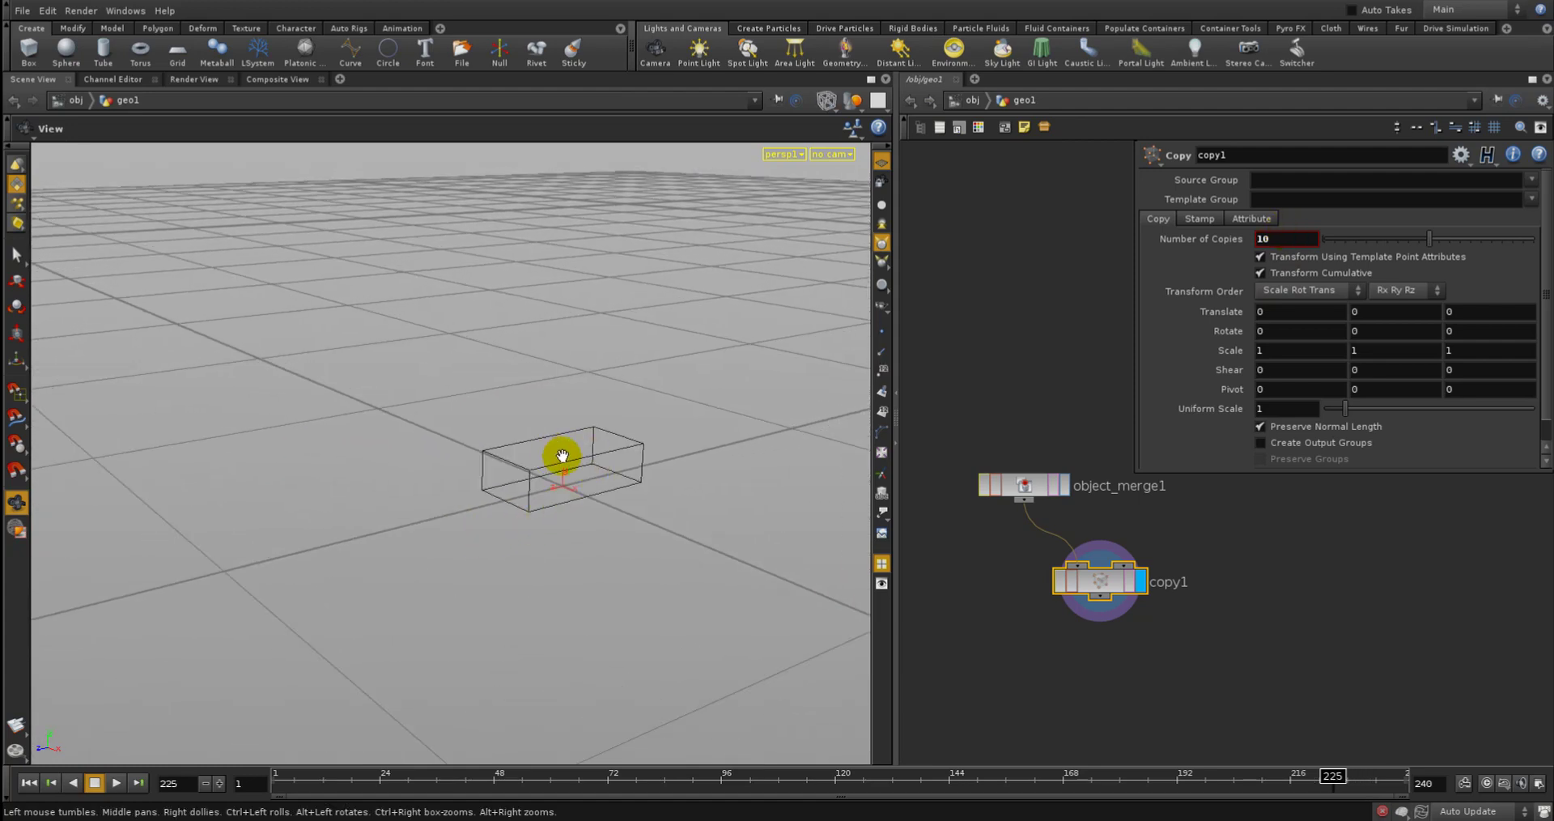
# Show the point numbers of the copied brick, examine them from another angle, and hide them again
pyautogui.click(881, 371)
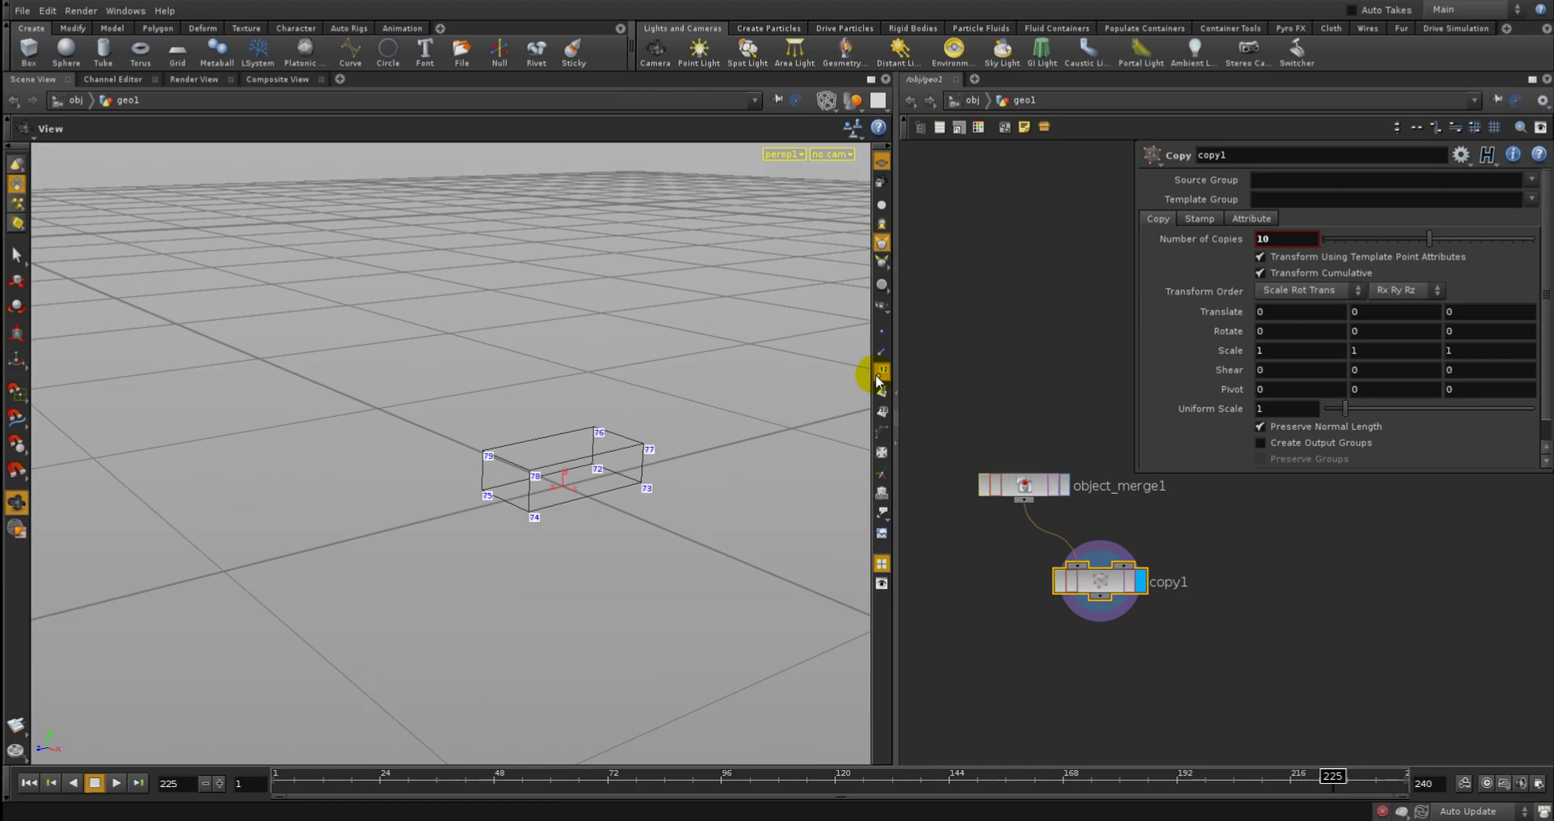
pyautogui.moveTo(688, 501)
pyautogui.mouseDown(button='right')
pyautogui.moveTo(726, 513)
pyautogui.moveTo(692, 490)
pyautogui.mouseUp(button='right')
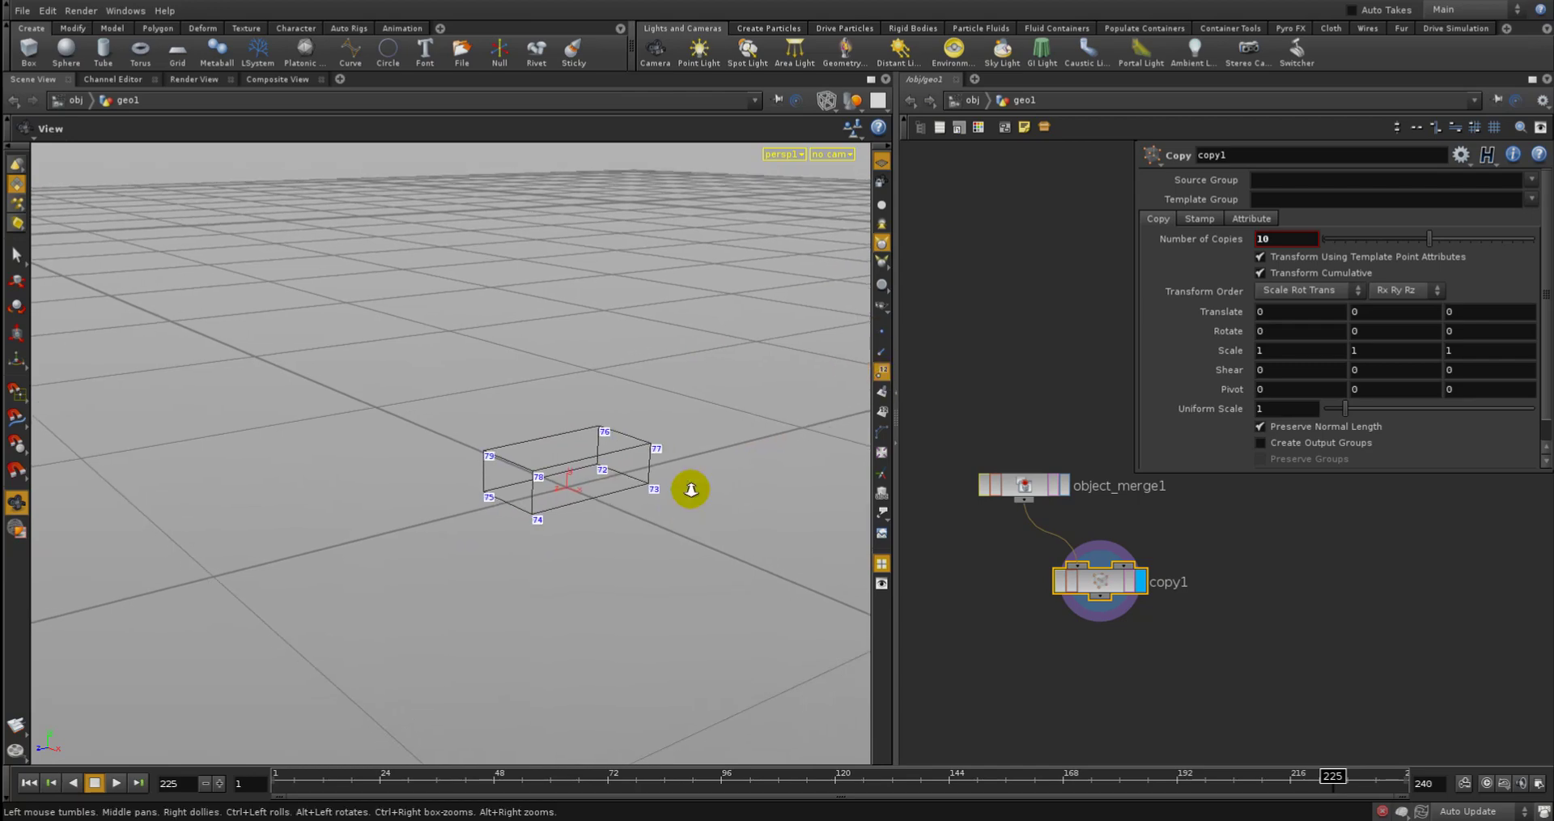
pyautogui.moveTo(702, 492); pyautogui.dragTo(649, 482)
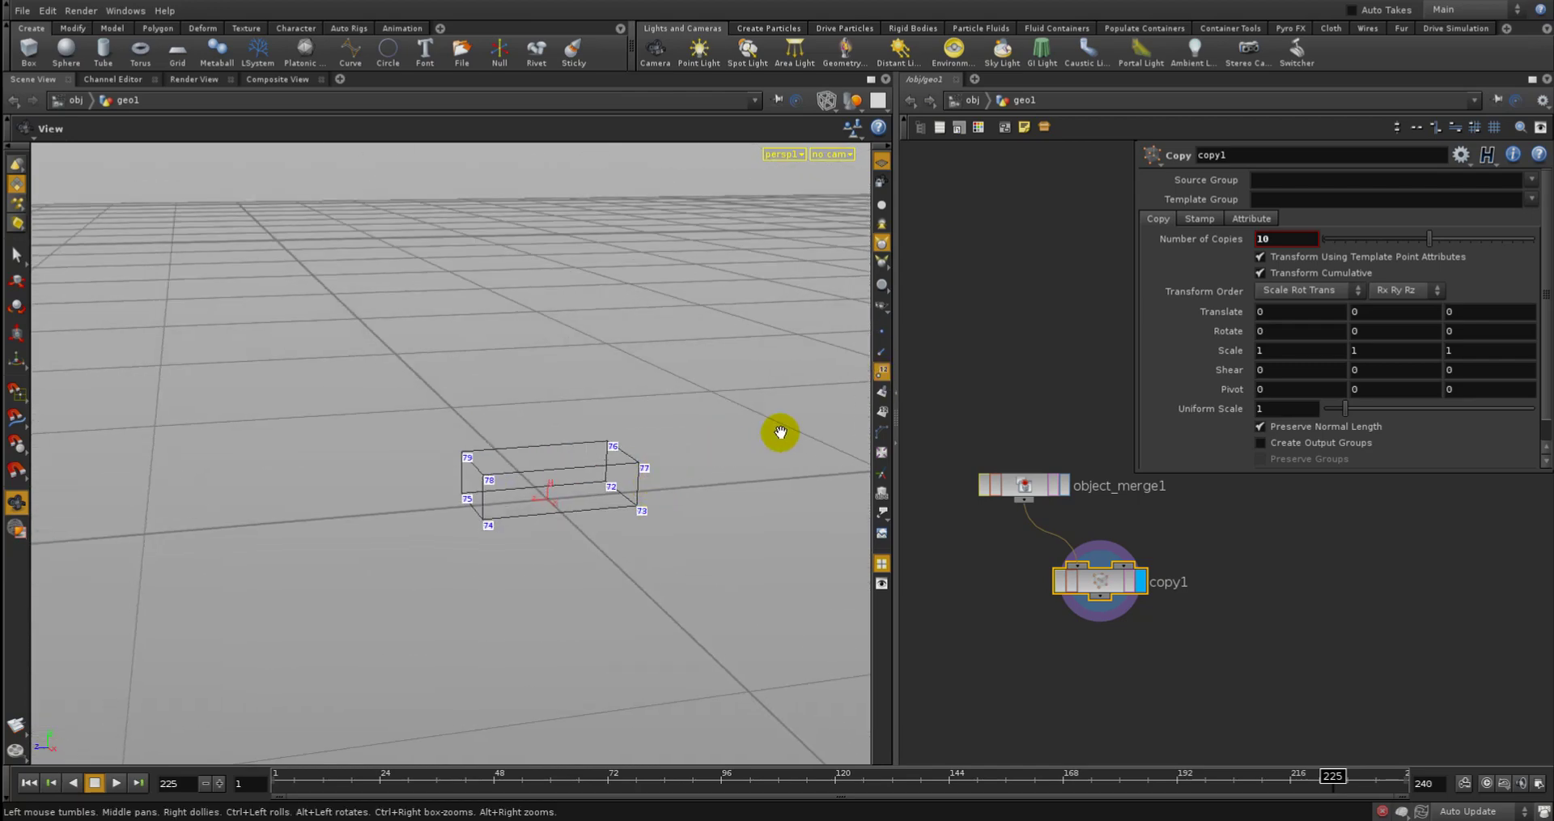
pyautogui.click(881, 370)
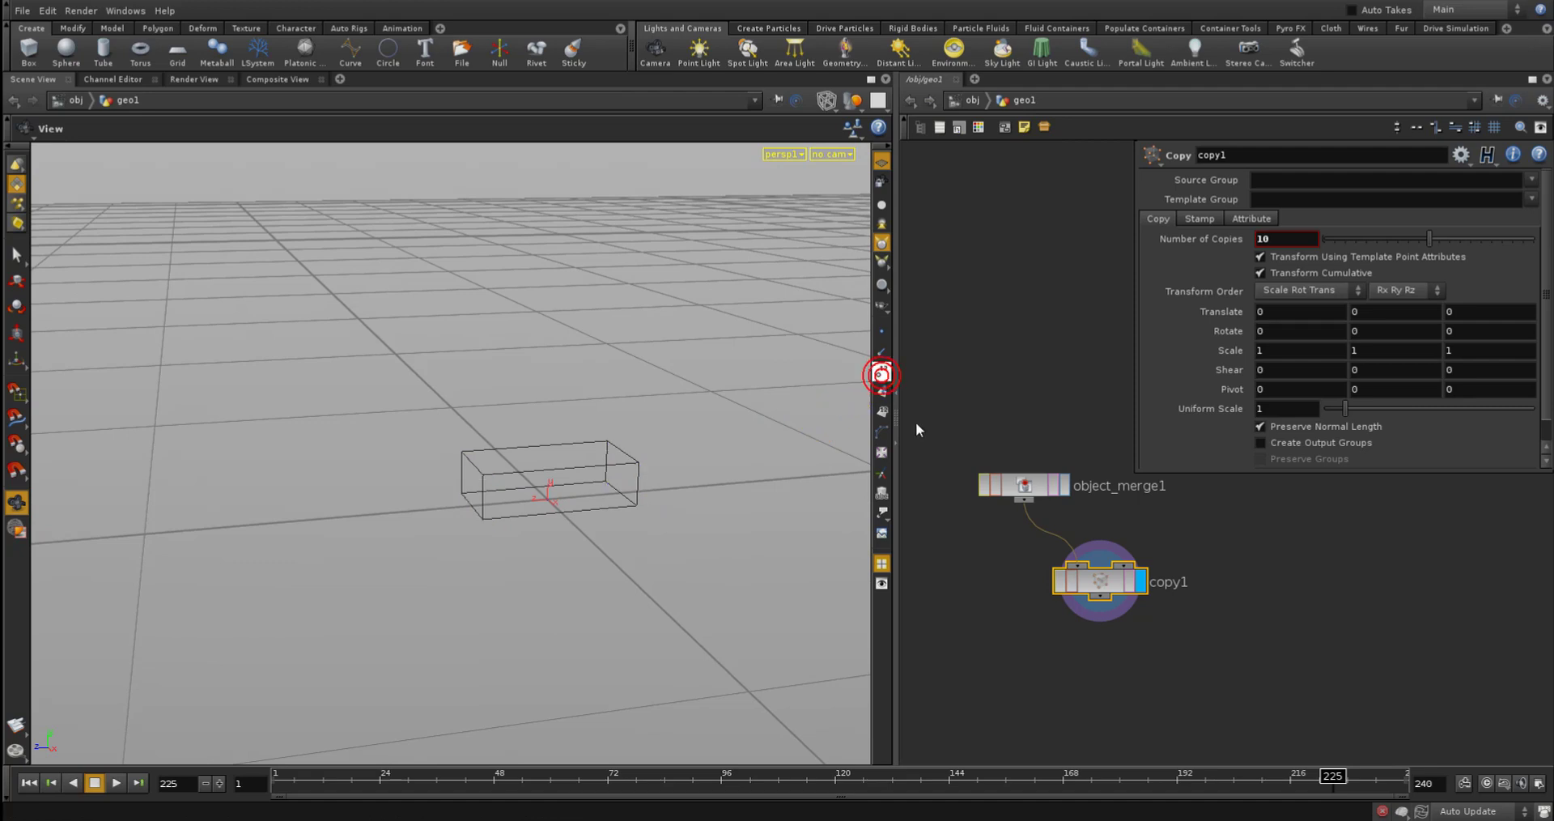
# Compare the node information of copy1 with that of object_merge1
pyautogui.middleClick(1092, 589)
pyautogui.middleClick(1029, 485)
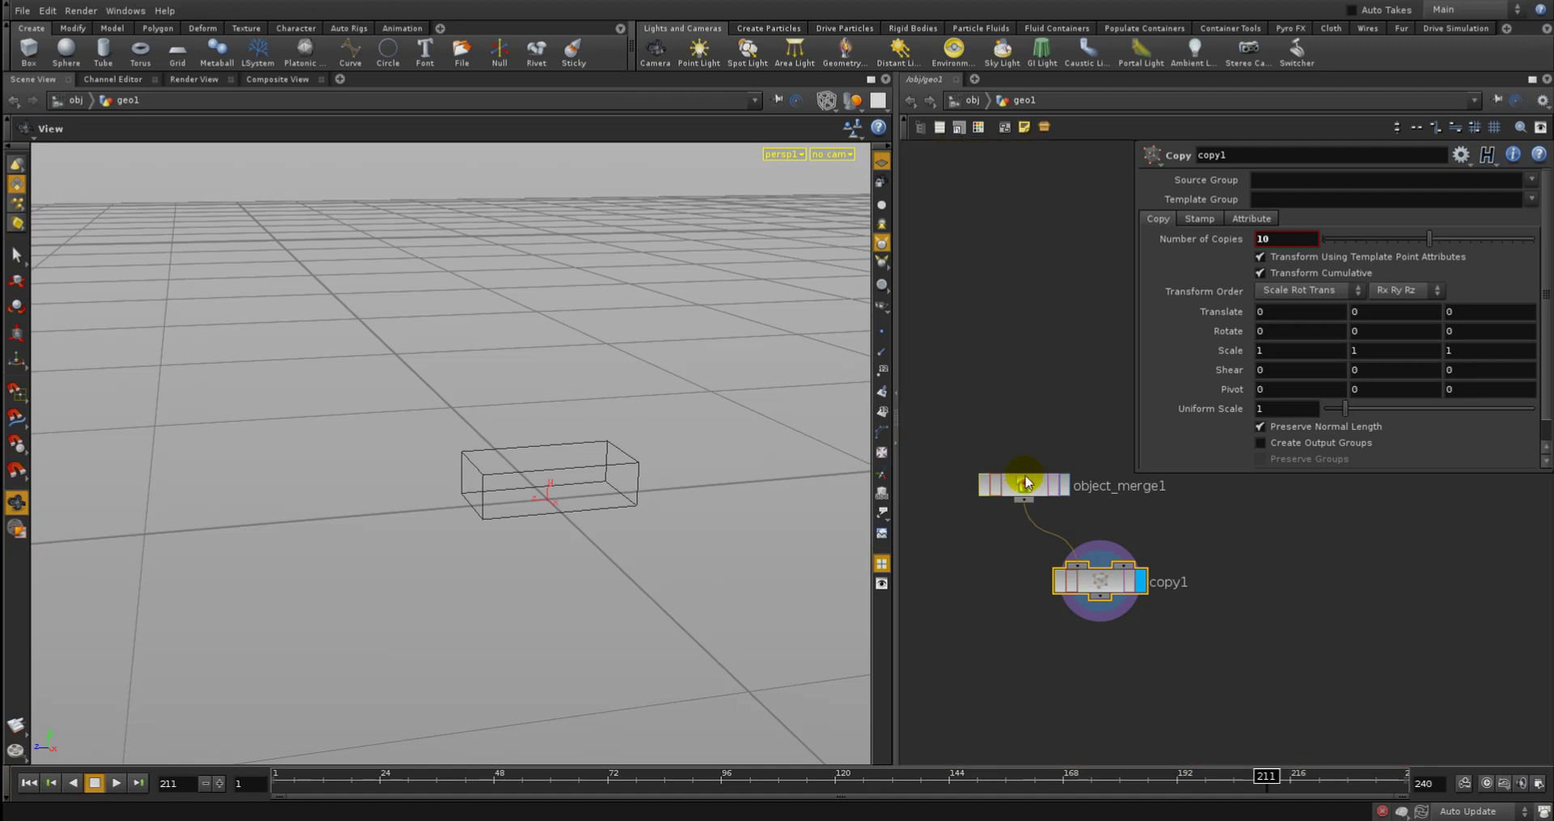
pyautogui.middleClick(1027, 484)
pyautogui.middleClick(1093, 589)
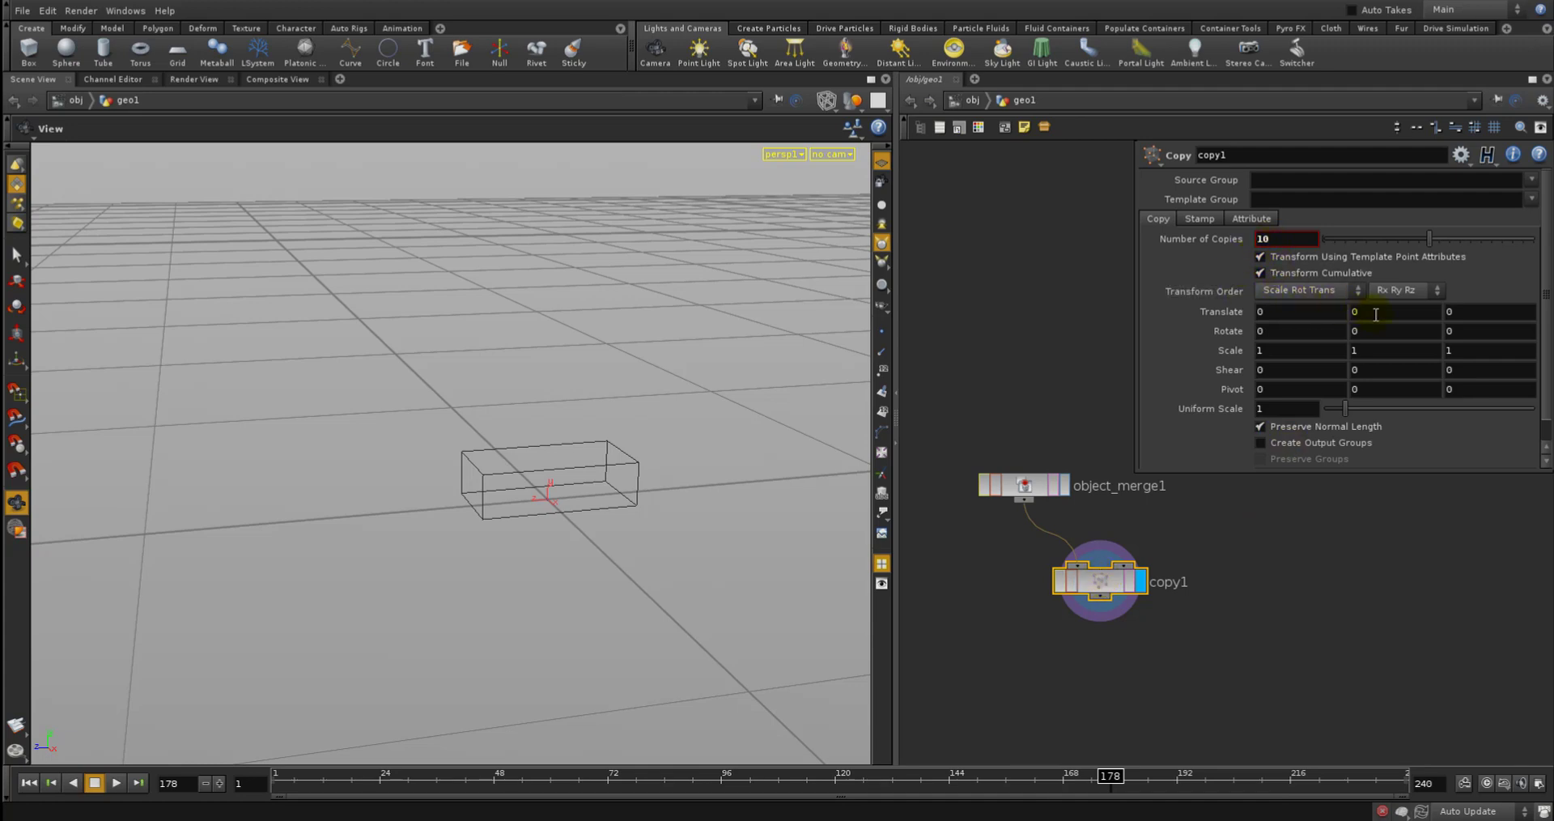
# Spread the copies into a row by setting the Copy node's Translate Z to -0.232, and view them shaded
pyautogui.moveTo(1467, 312); pyautogui.dragTo(44, 626, button='middle')
pyautogui.moveTo(595, 456); pyautogui.dragTo(54, 626, button='right')
pyautogui.moveTo(1466, 312); pyautogui.dragTo(1417, 352, button='middle')
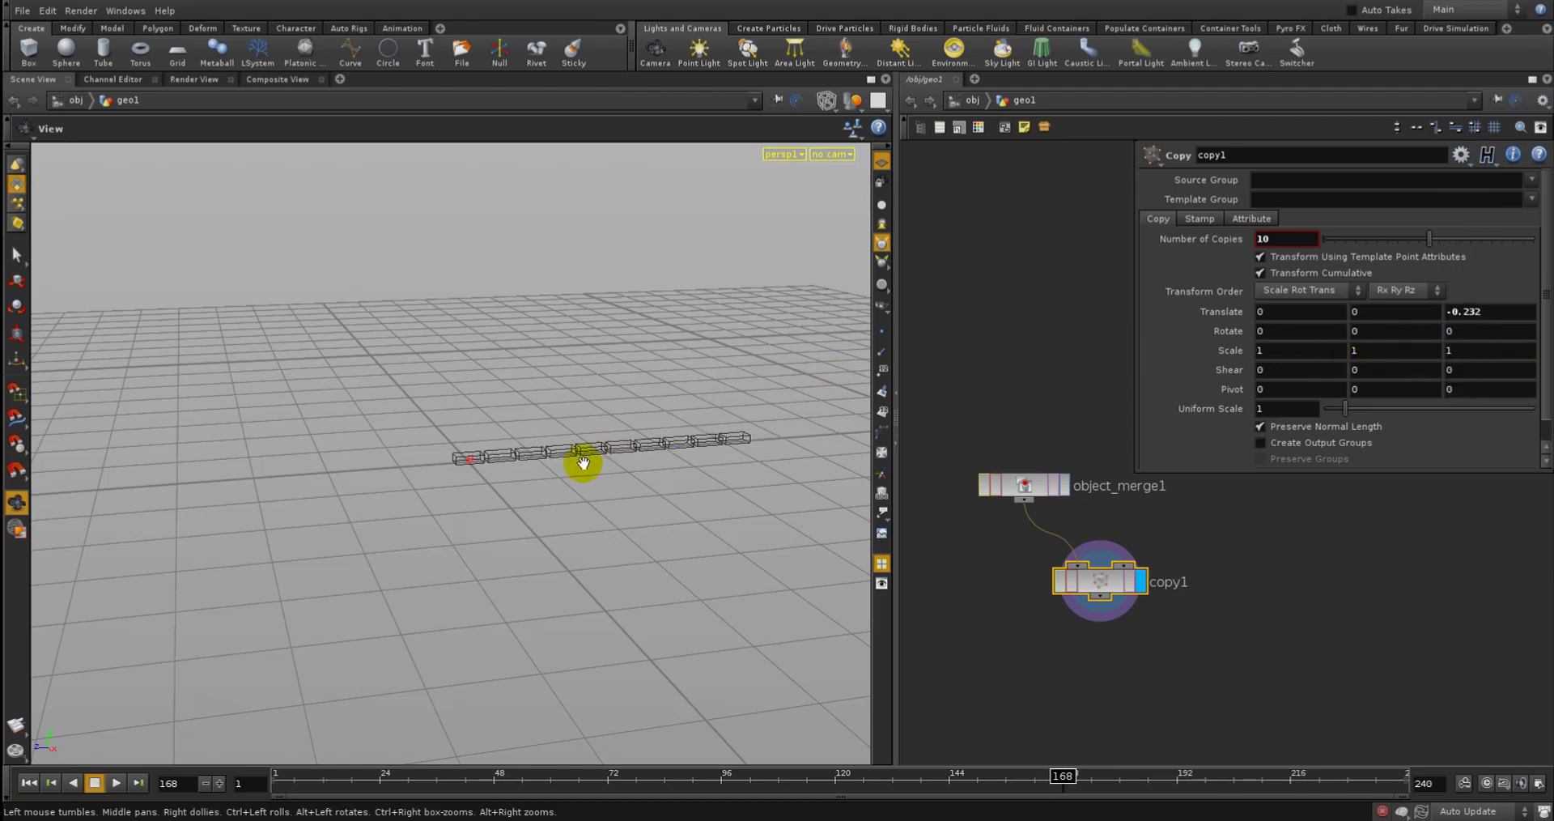
pyautogui.moveTo(582, 462)
pyautogui.mouseDown()
pyautogui.moveTo(693, 468)
pyautogui.moveTo(583, 468)
pyautogui.moveTo(500, 498)
pyautogui.moveTo(624, 503)
pyautogui.moveTo(594, 472)
pyautogui.moveTo(555, 479)
pyautogui.moveTo(569, 487)
pyautogui.mouseUp()
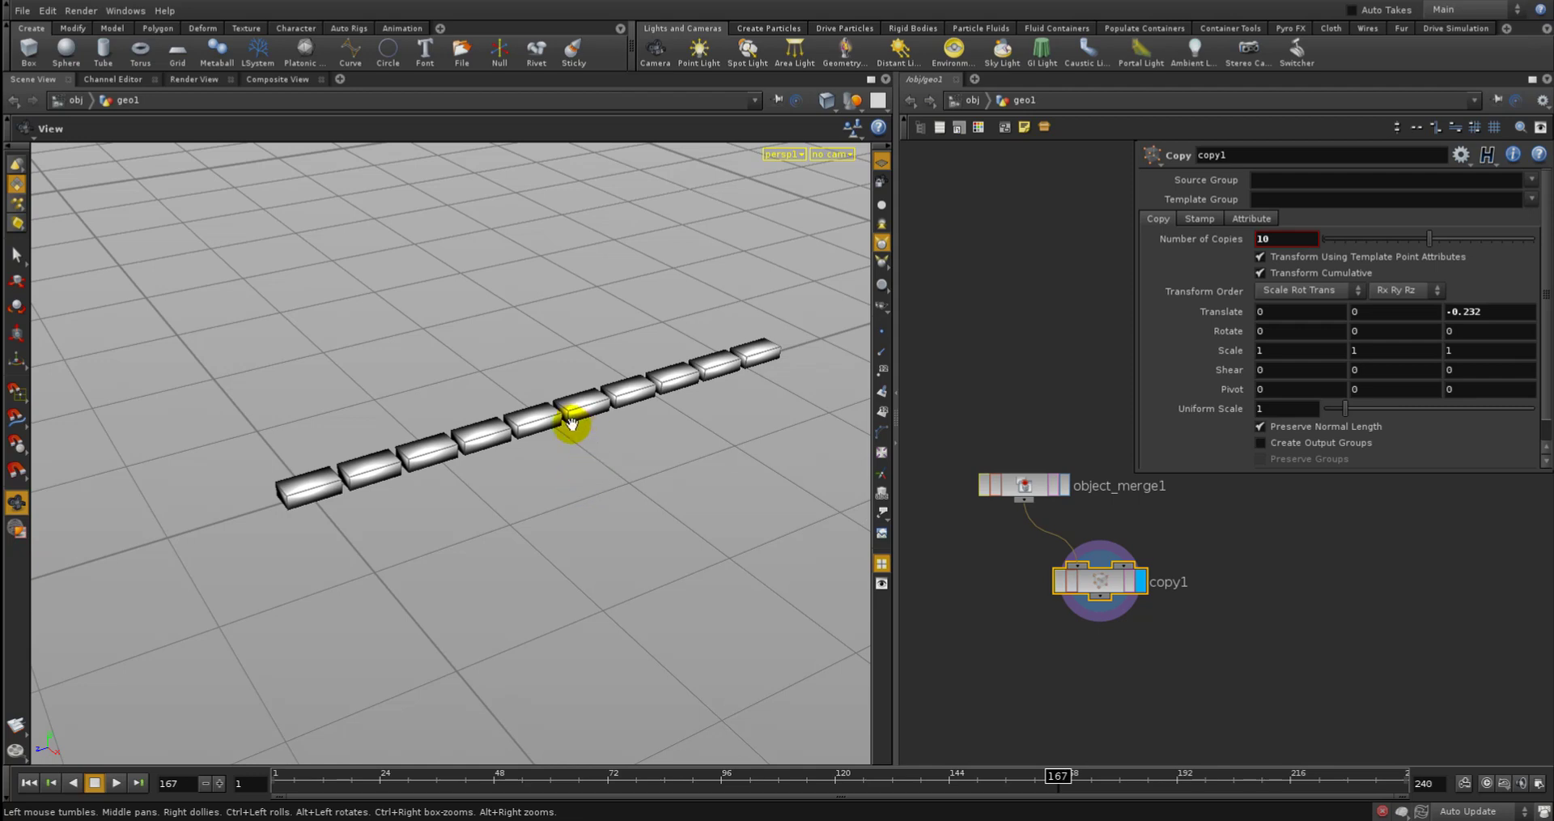
# Try changing the brick spacing with the Copy node's transform handle in the viewport
pyautogui.press('Return')
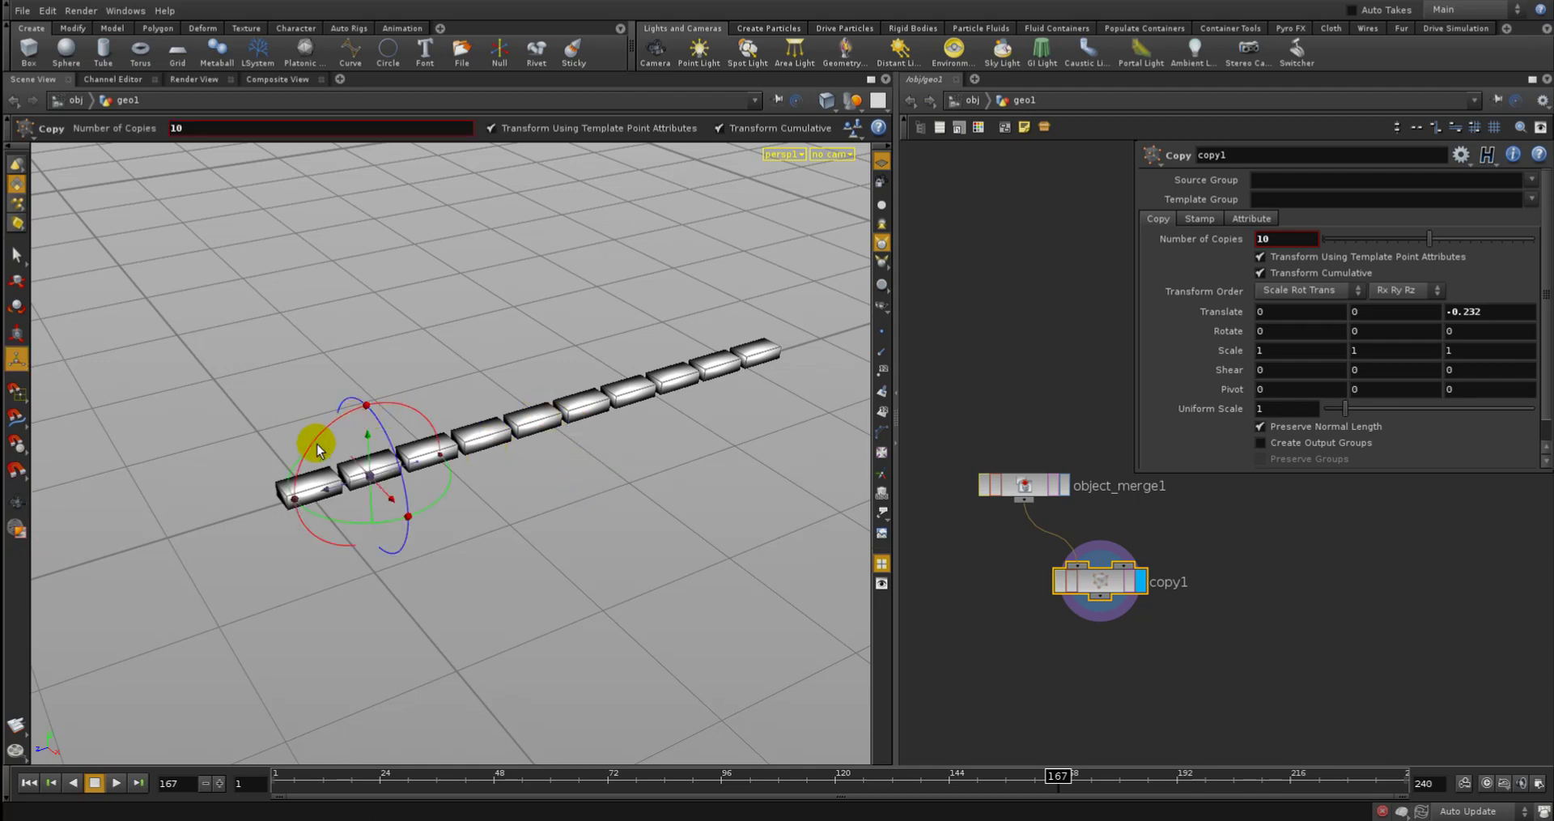
pyautogui.moveTo(324, 496); pyautogui.dragTo(261, 551)
pyautogui.hotkey('ctrl', 'z')
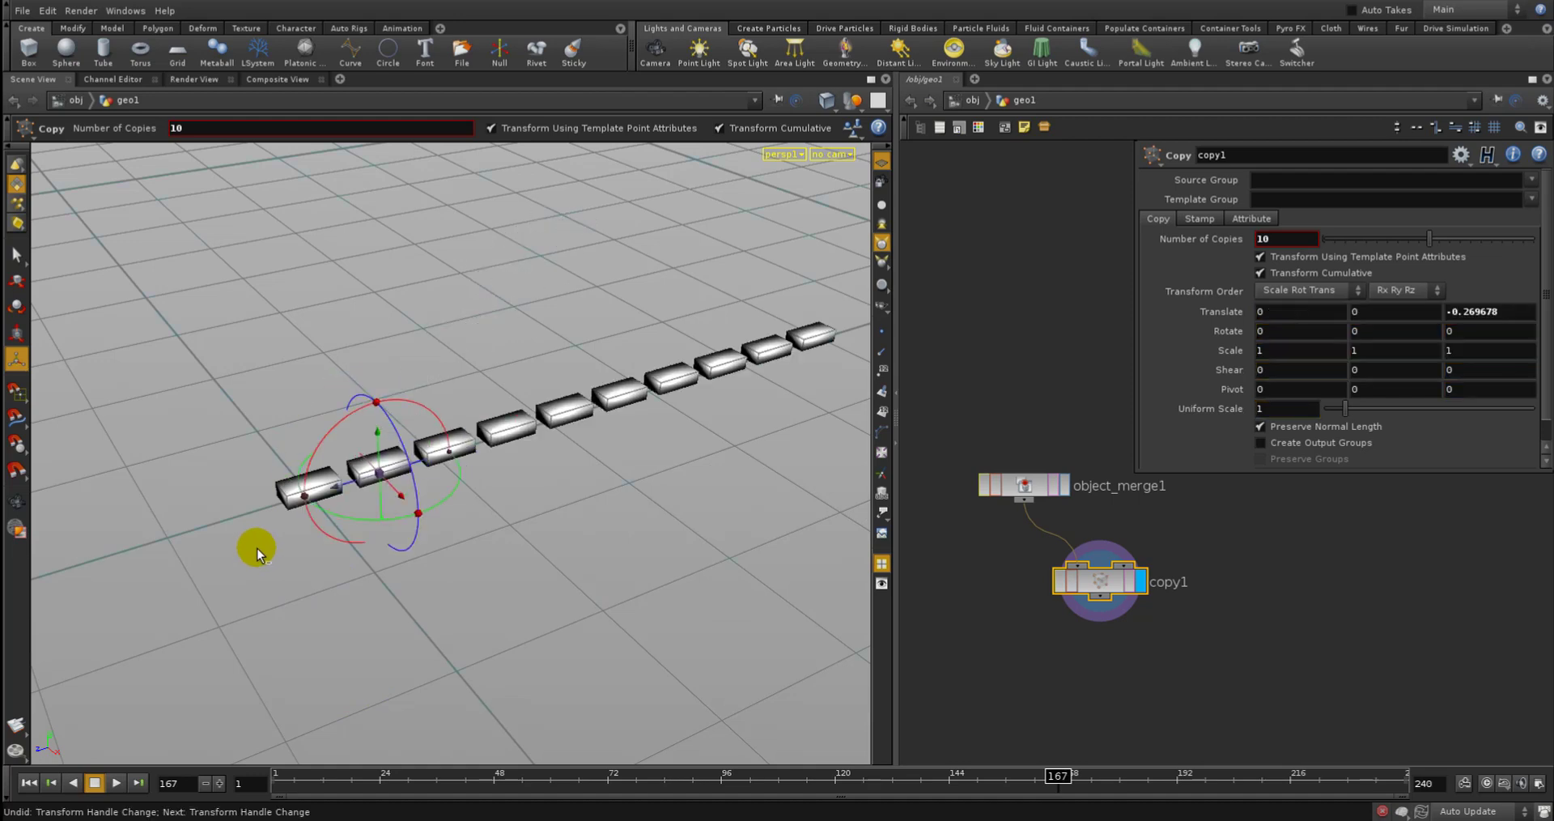
# Try editing single digits of the Copy node's Translate Z value, and undo the edit
pyautogui.click(1499, 313)
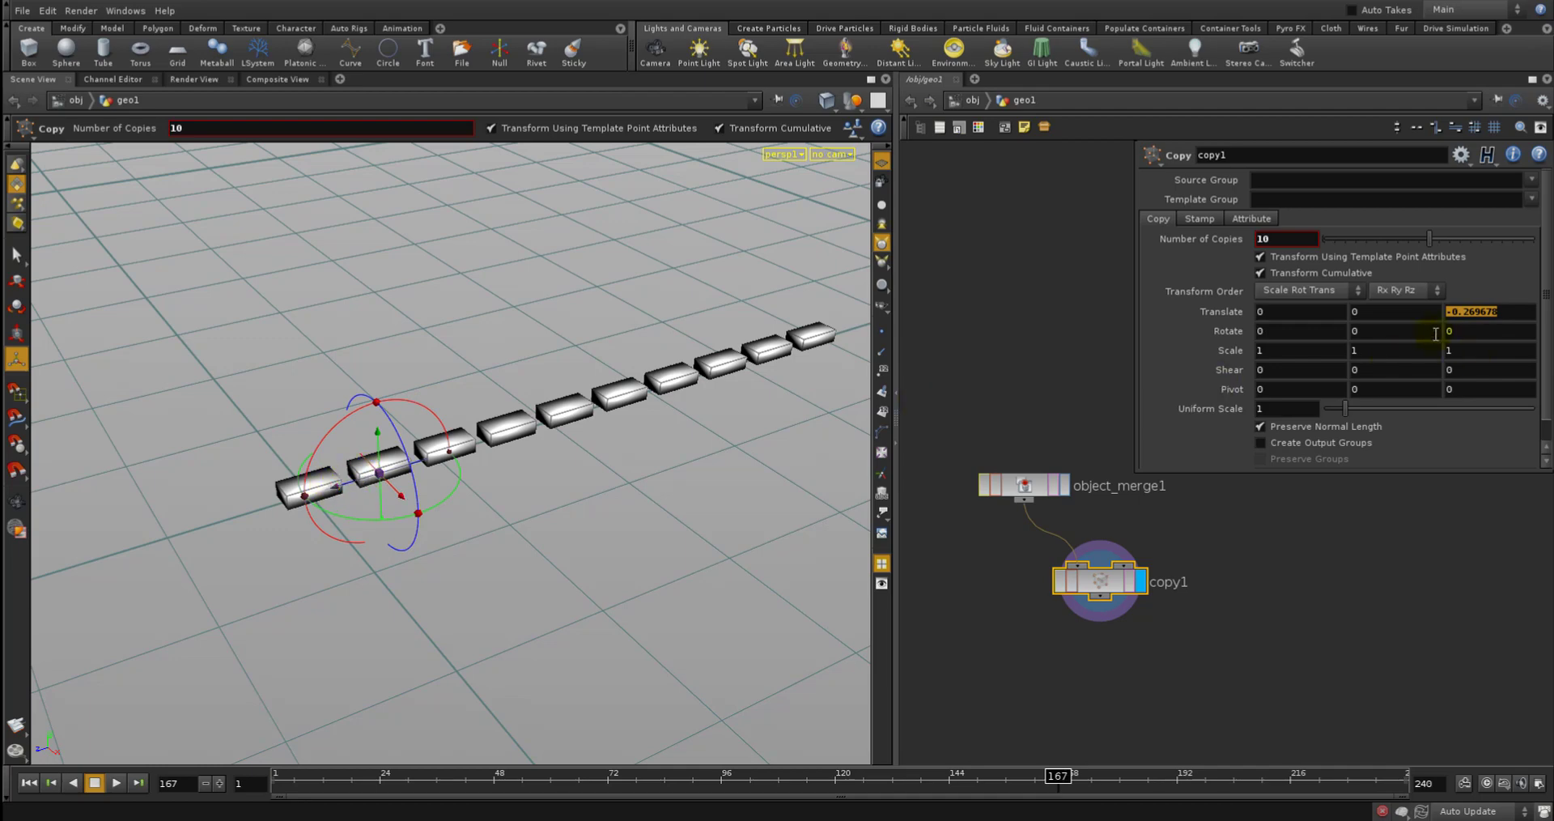
pyautogui.click(1475, 314)
pyautogui.moveTo(1462, 314); pyautogui.dragTo(1475, 318)
pyautogui.rightClick(296, 526)
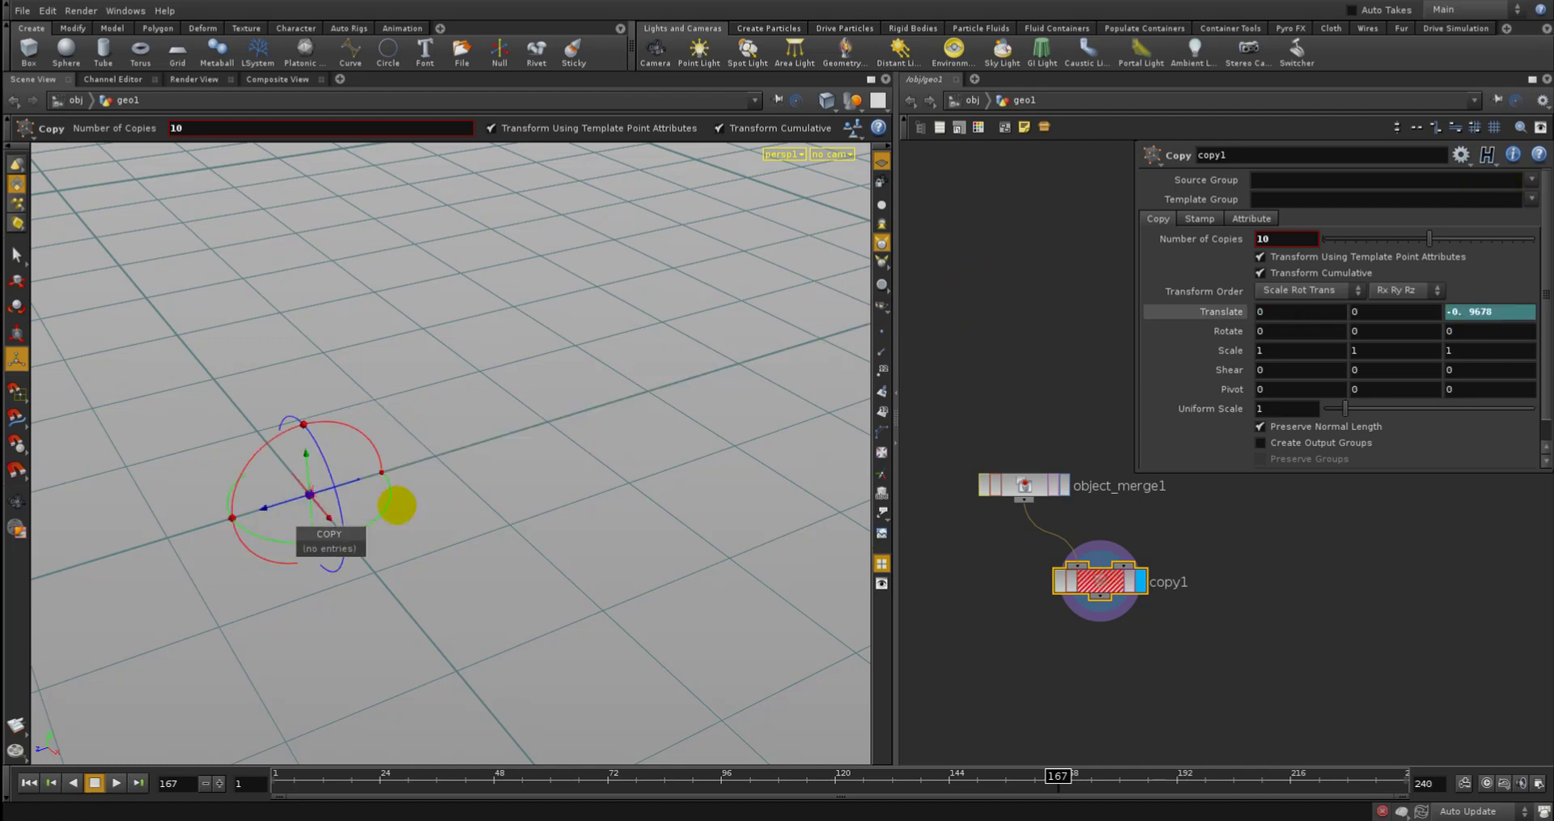
pyautogui.click(315, 516)
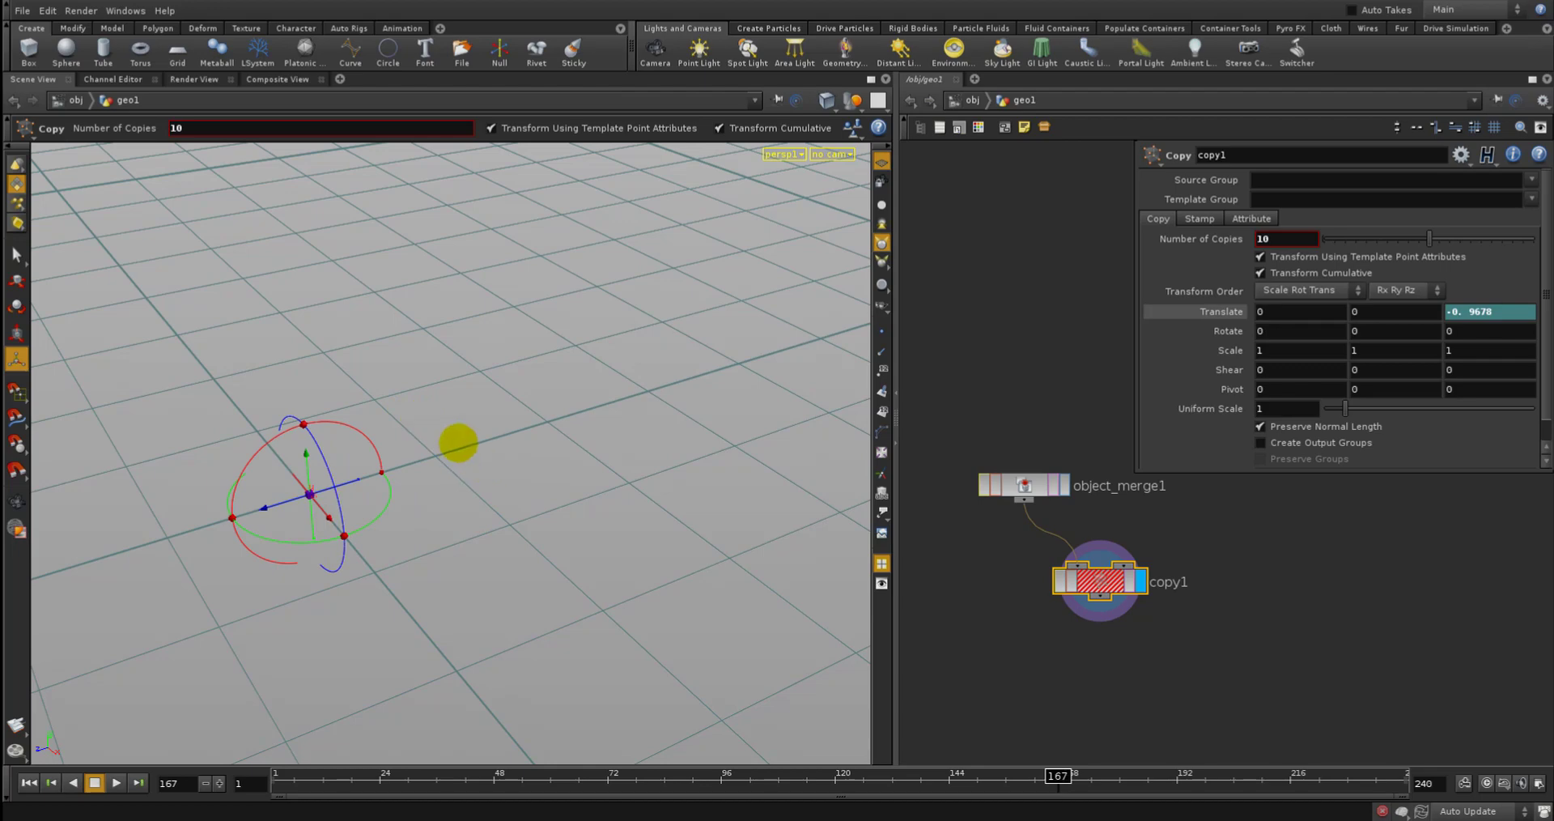
pyautogui.hotkey('ctrl', 'z')
# Tighten the gaps between the bricks by setting the Copy node's Translate Z to -0.21352
pyautogui.keyDown('alt'); pyautogui.moveTo(474, 509); pyautogui.dragTo(713, 506, button='right'); pyautogui.keyUp('alt')
pyautogui.keyDown('alt'); pyautogui.moveTo(236, 509); pyautogui.dragTo(291, 484); pyautogui.keyUp('alt')
pyautogui.keyDown('alt'); pyautogui.moveTo(289, 484); pyautogui.dragTo(425, 484, button='right'); pyautogui.keyUp('alt')
pyautogui.keyDown('alt'); pyautogui.moveTo(306, 510); pyautogui.dragTo(238, 526); pyautogui.keyUp('alt')
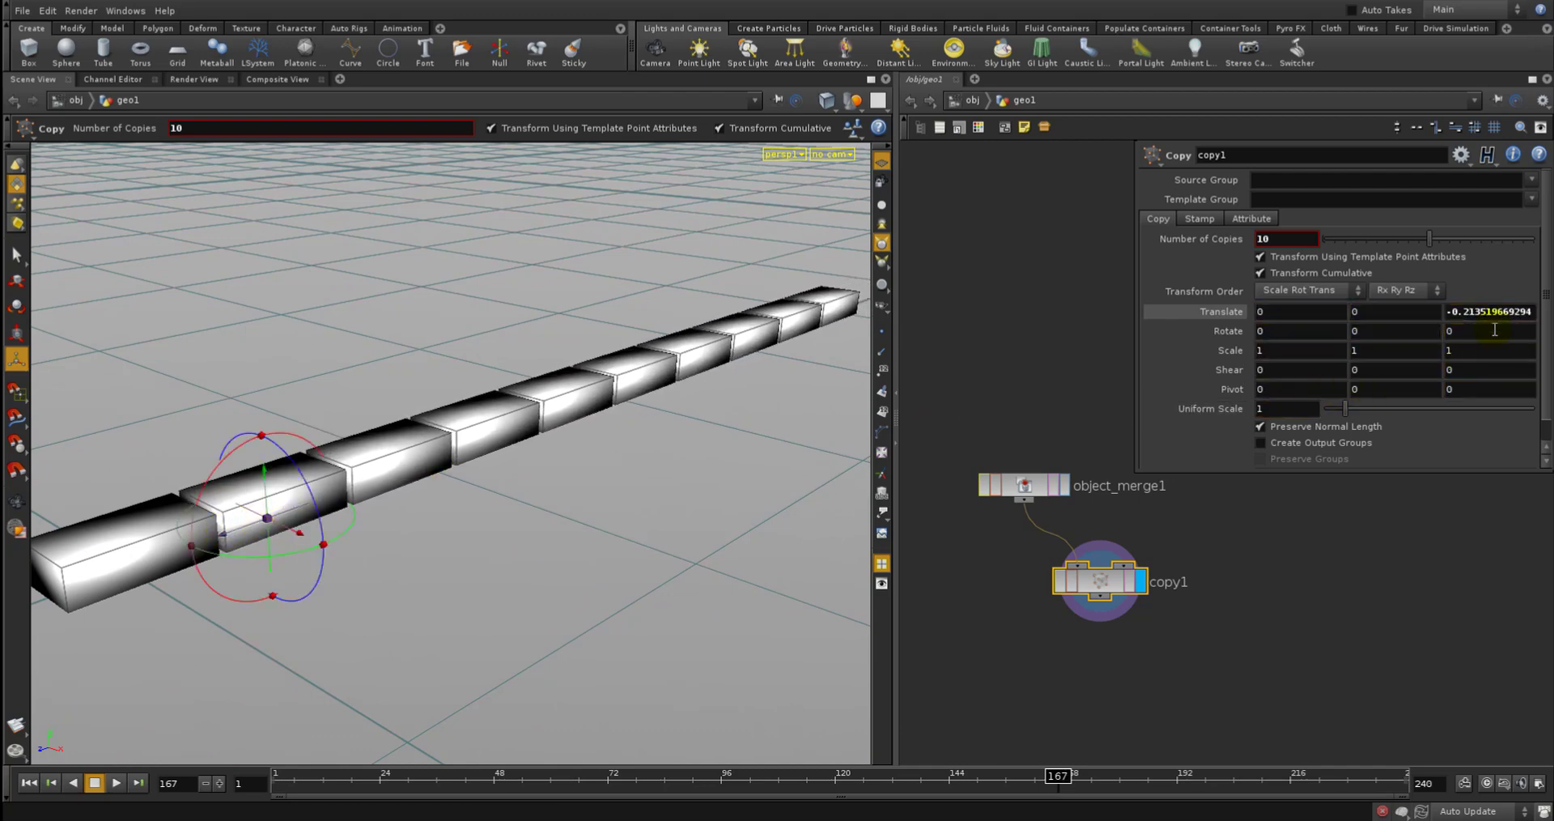
pyautogui.click(1218, 312)
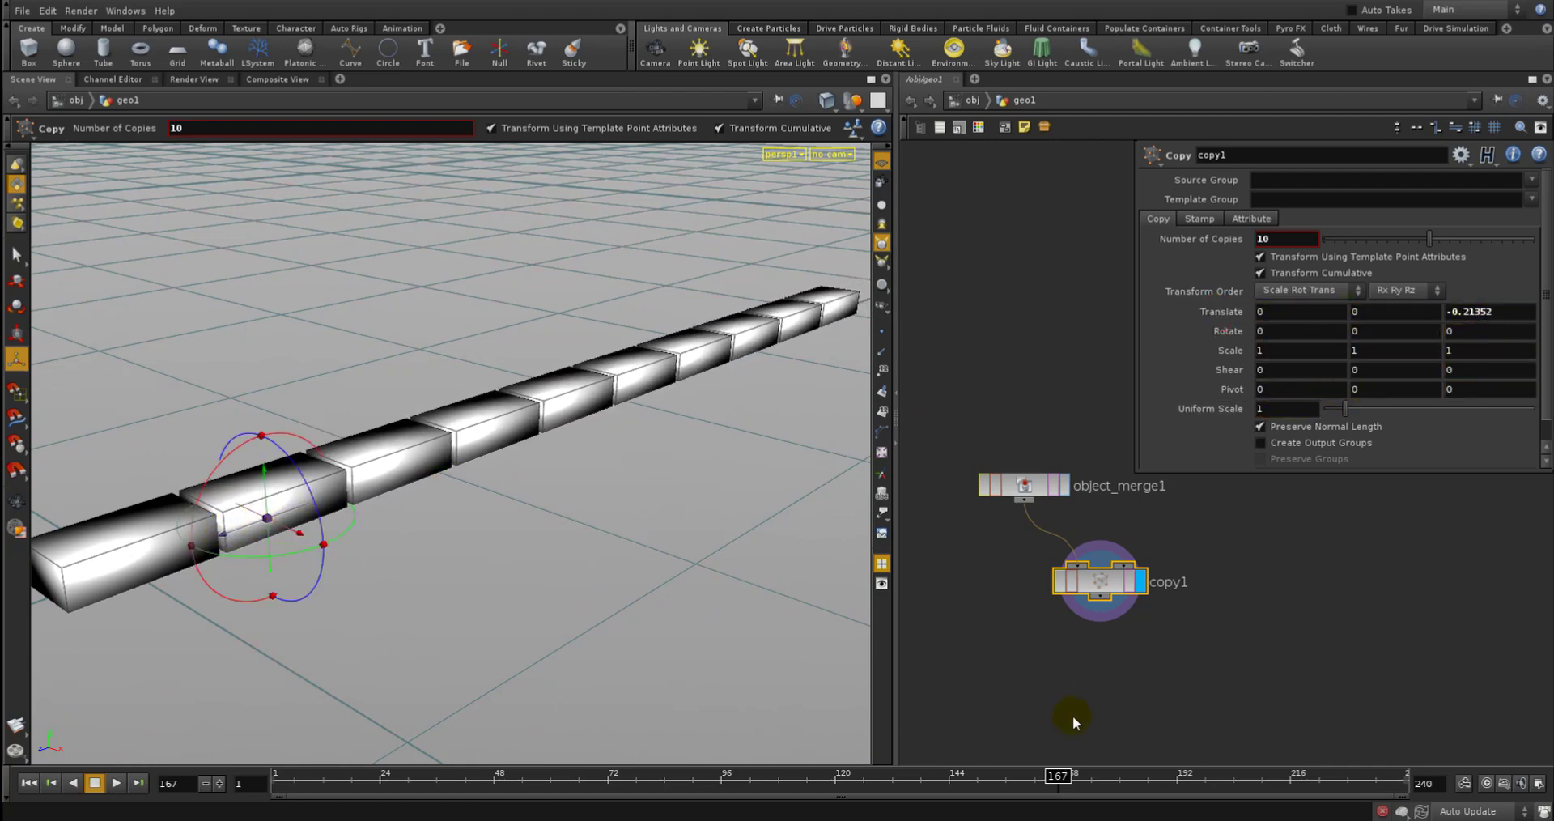
# Examine the spacing along the whole brick row together with the Copy node's Translate values
pyautogui.moveTo(1076, 719); pyautogui.dragTo(1064, 633, button='middle')
pyautogui.press('Left')
pyautogui.press('space')
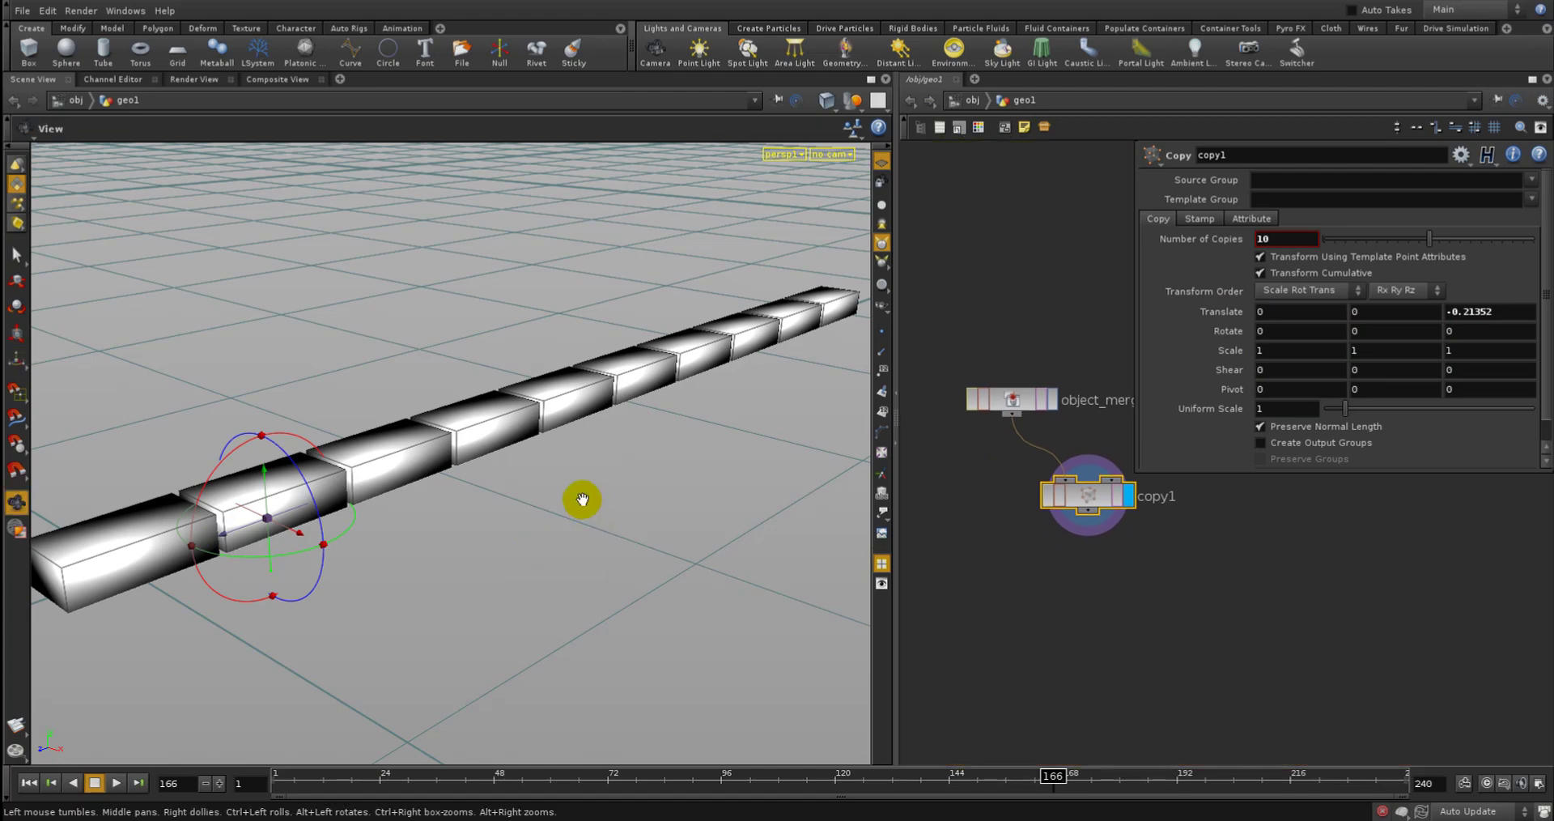
pyautogui.moveTo(603, 508); pyautogui.dragTo(416, 514, button='right')
pyautogui.moveTo(594, 570); pyautogui.dragTo(550, 571)
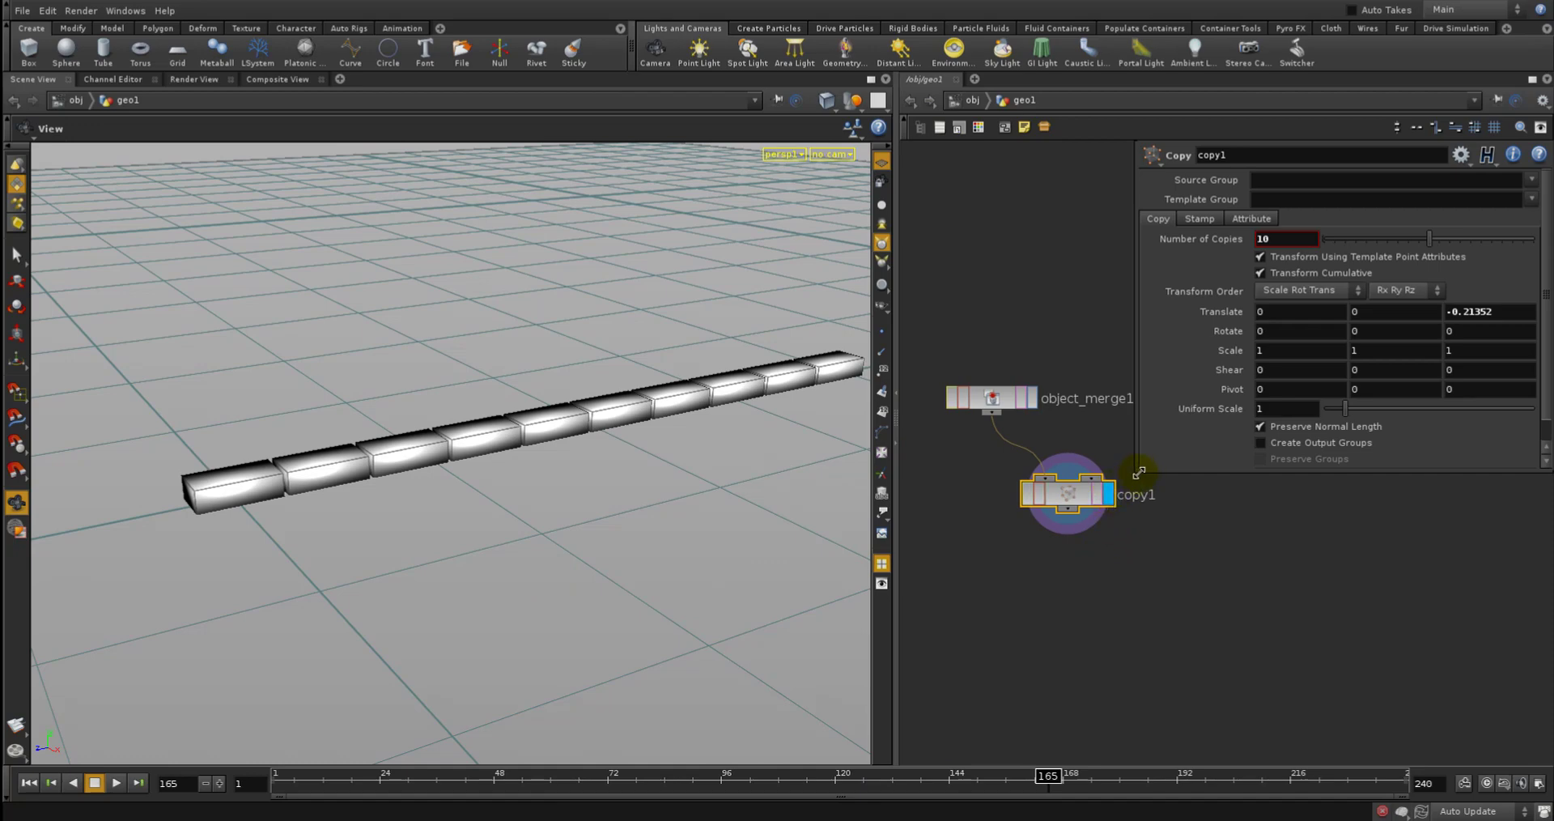
pyautogui.moveTo(1139, 472); pyautogui.dragTo(1124, 437)
pyautogui.click(1490, 314)
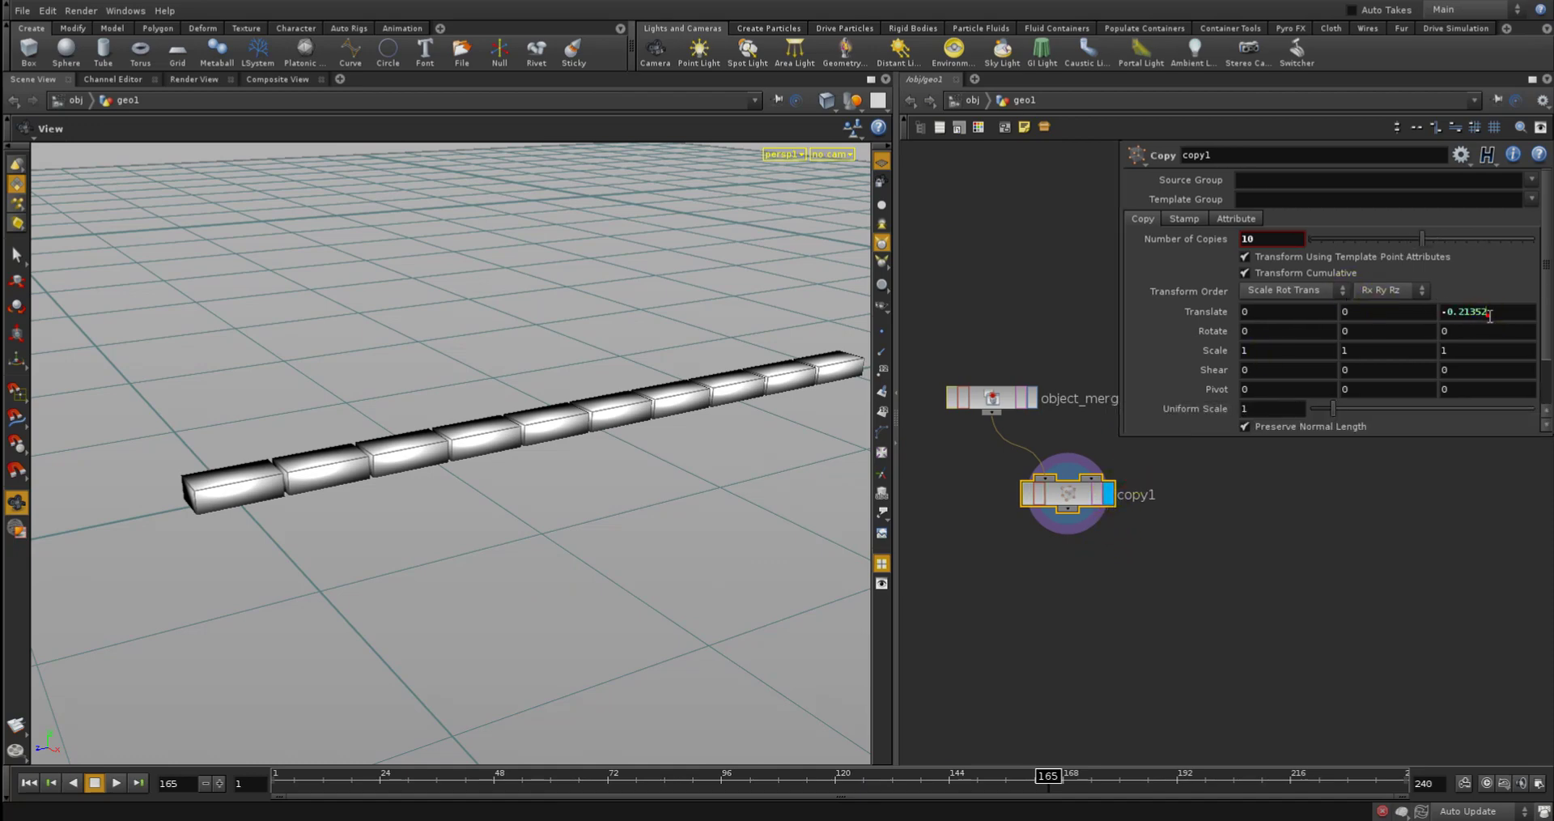
pyautogui.doubleClick(1467, 312)
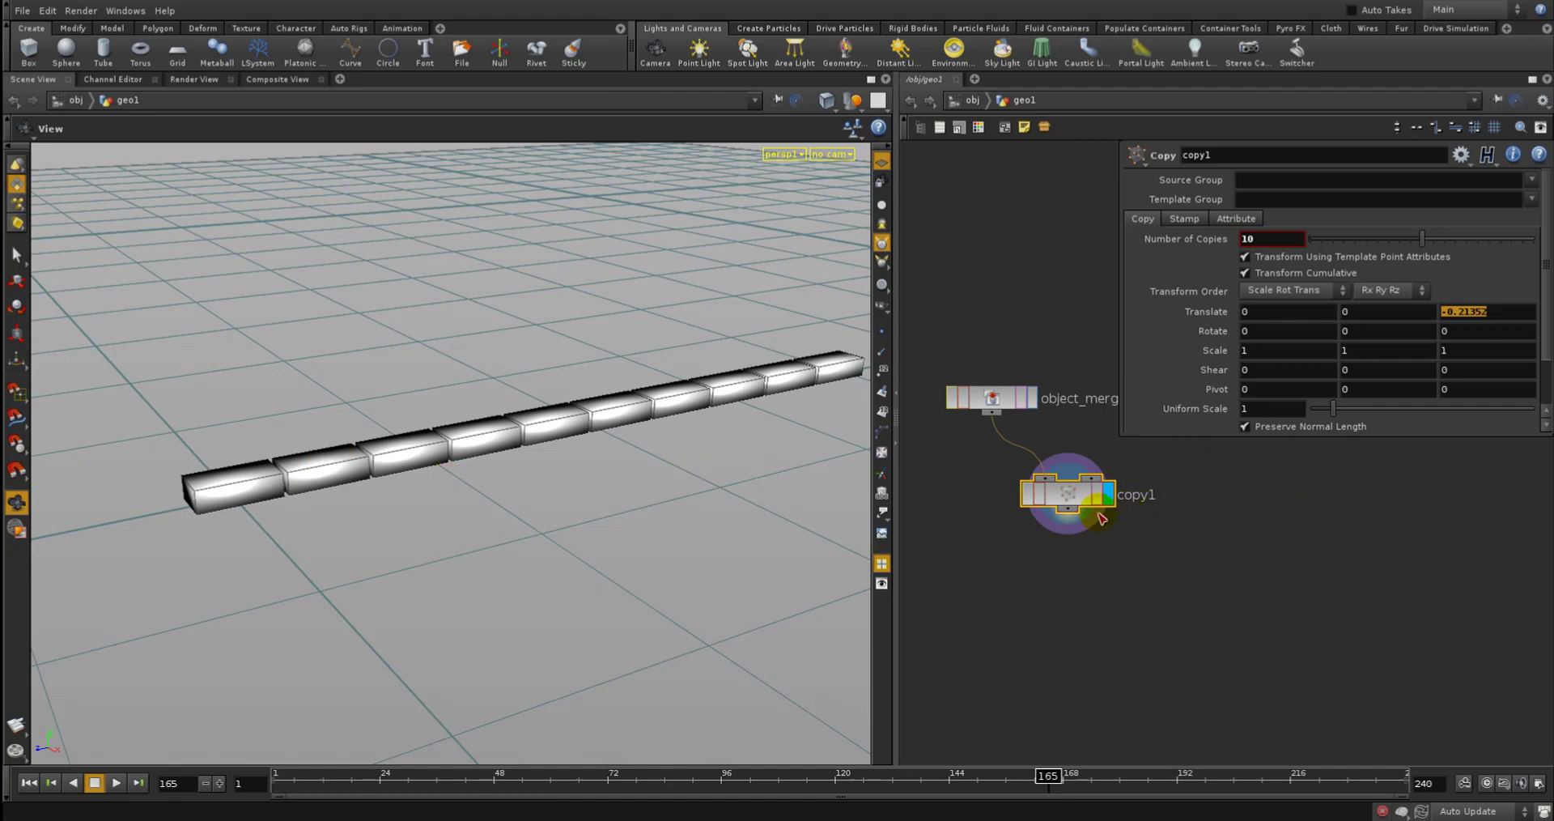
pyautogui.press('Tab')
pyautogui.press('Escape')
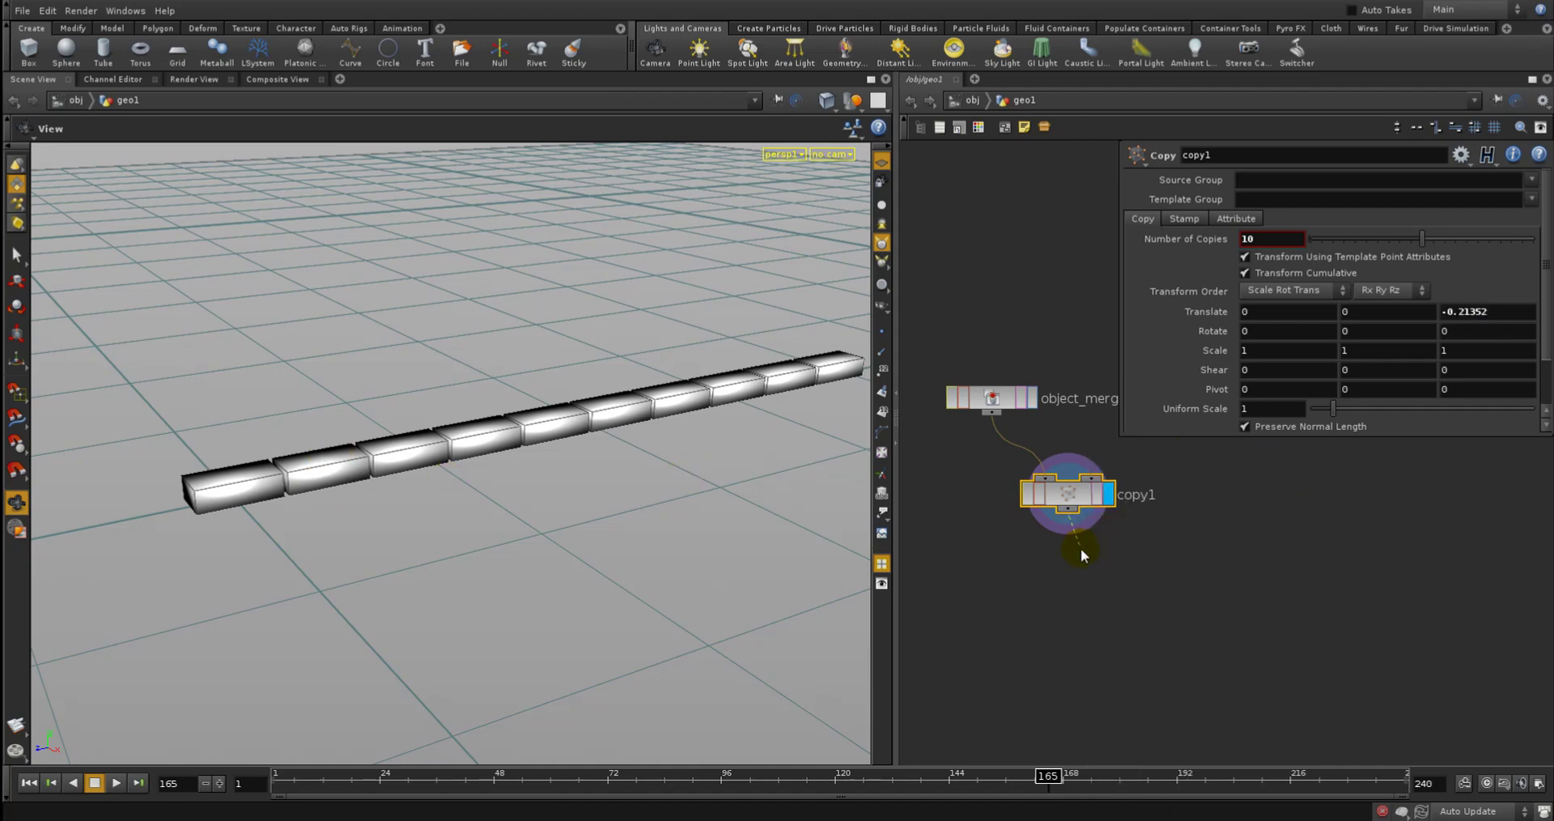
pyautogui.press('t')
pyautogui.press('Tab')
pyautogui.click(1046, 535)
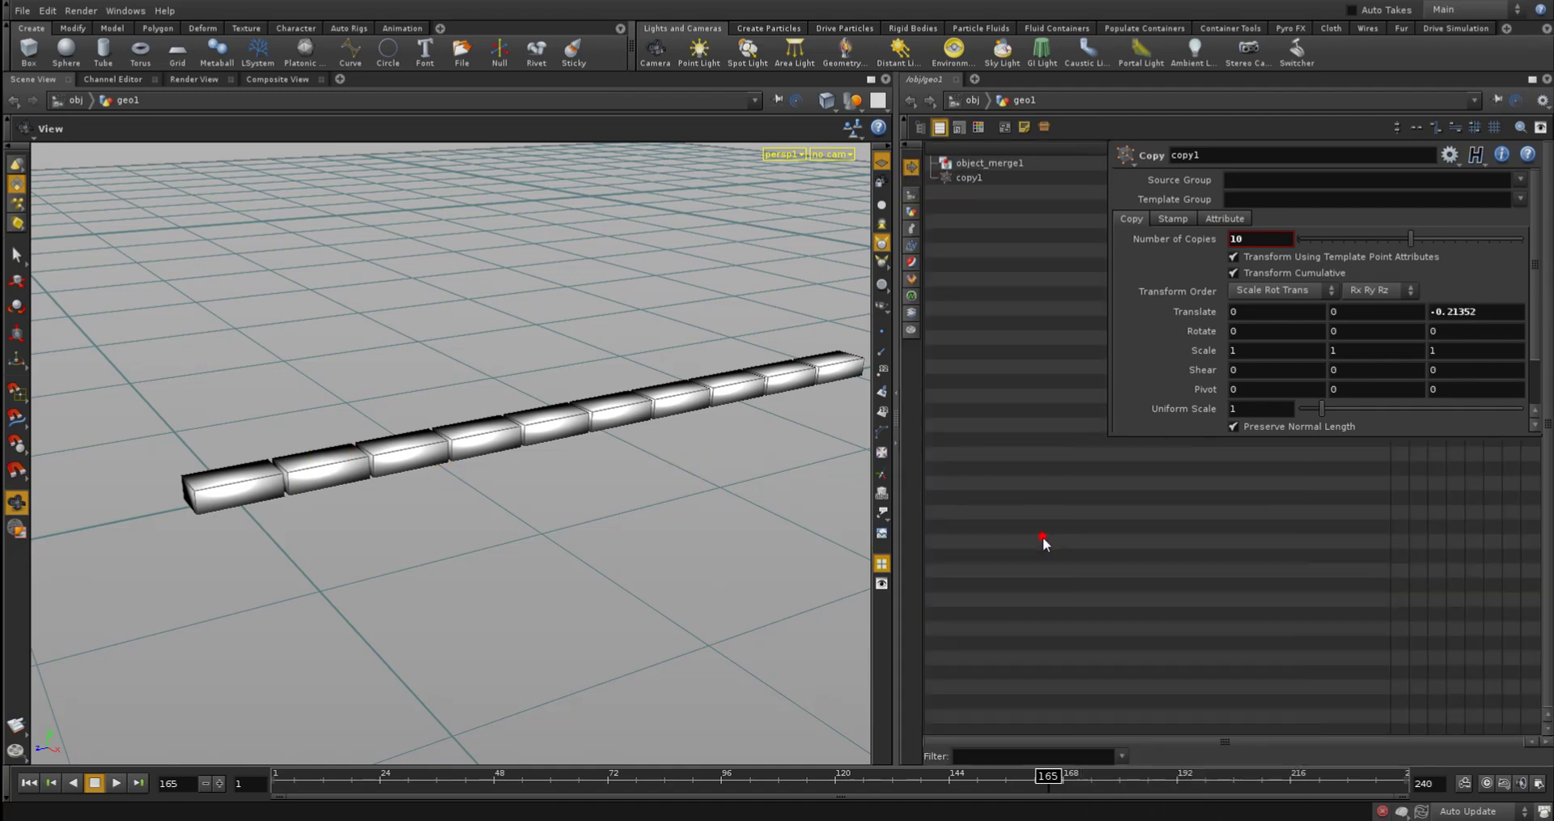
pyautogui.press('t')
pyautogui.click(1057, 565)
# Add a Transform node below copy1 and connect copy1's output to its input
pyautogui.press('Tab')
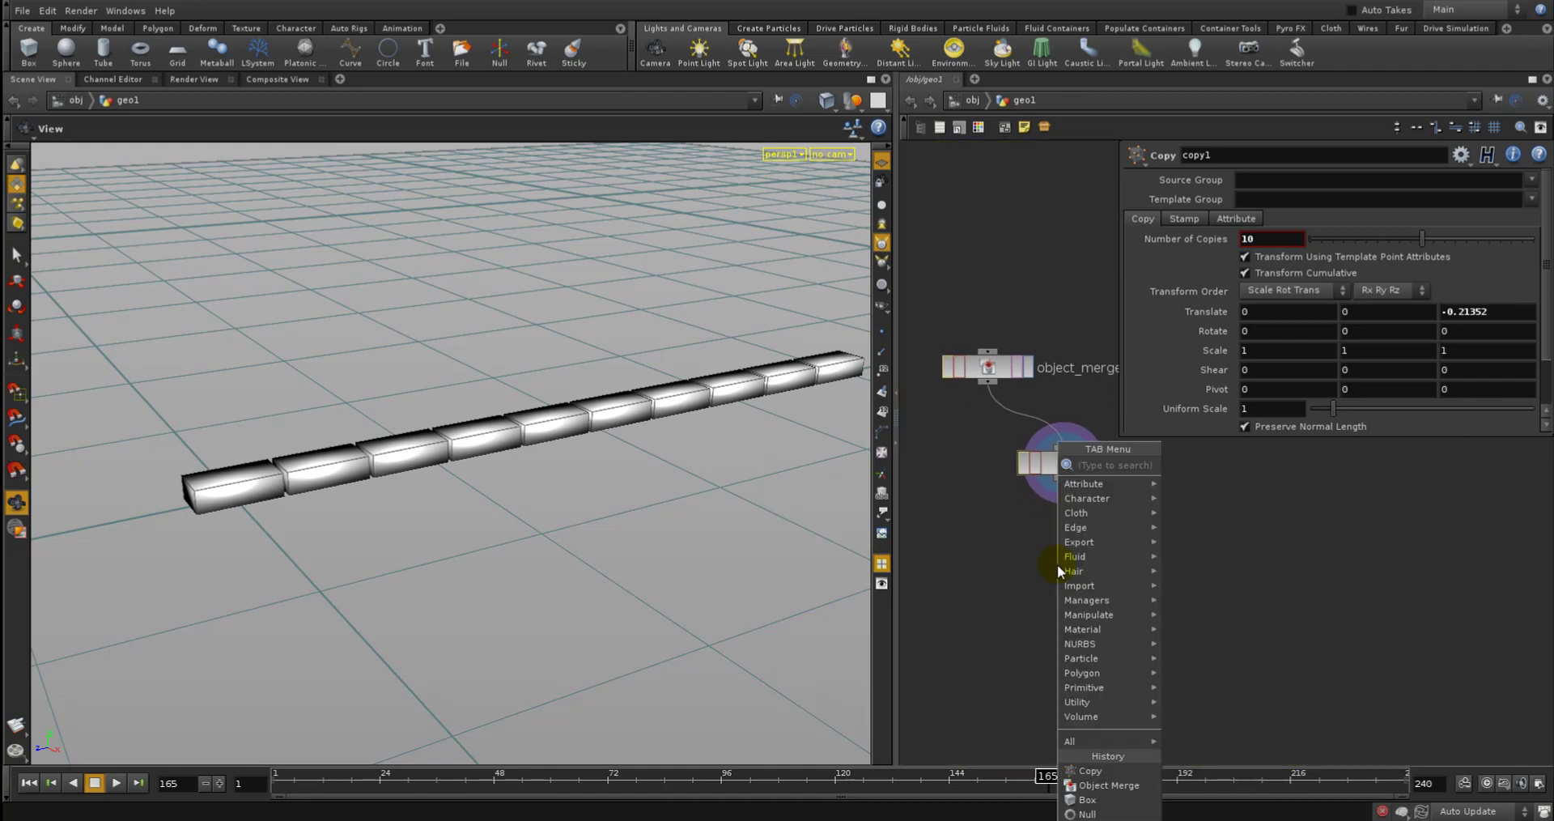
pyautogui.write('tr')
pyautogui.click(1201, 493)
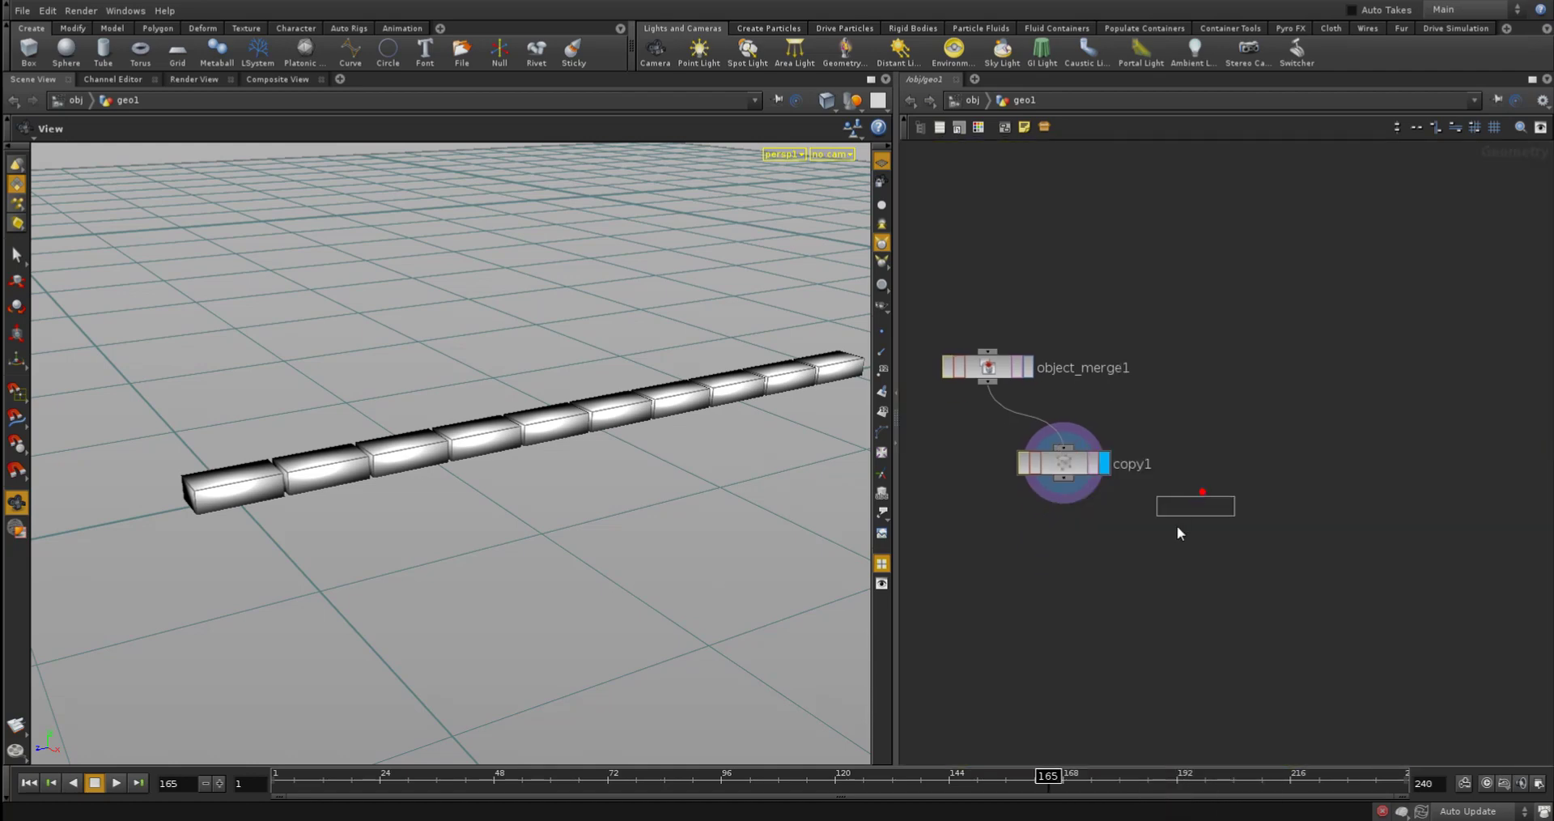
pyautogui.click(1149, 535)
pyautogui.click(1153, 522)
pyautogui.click(1065, 479)
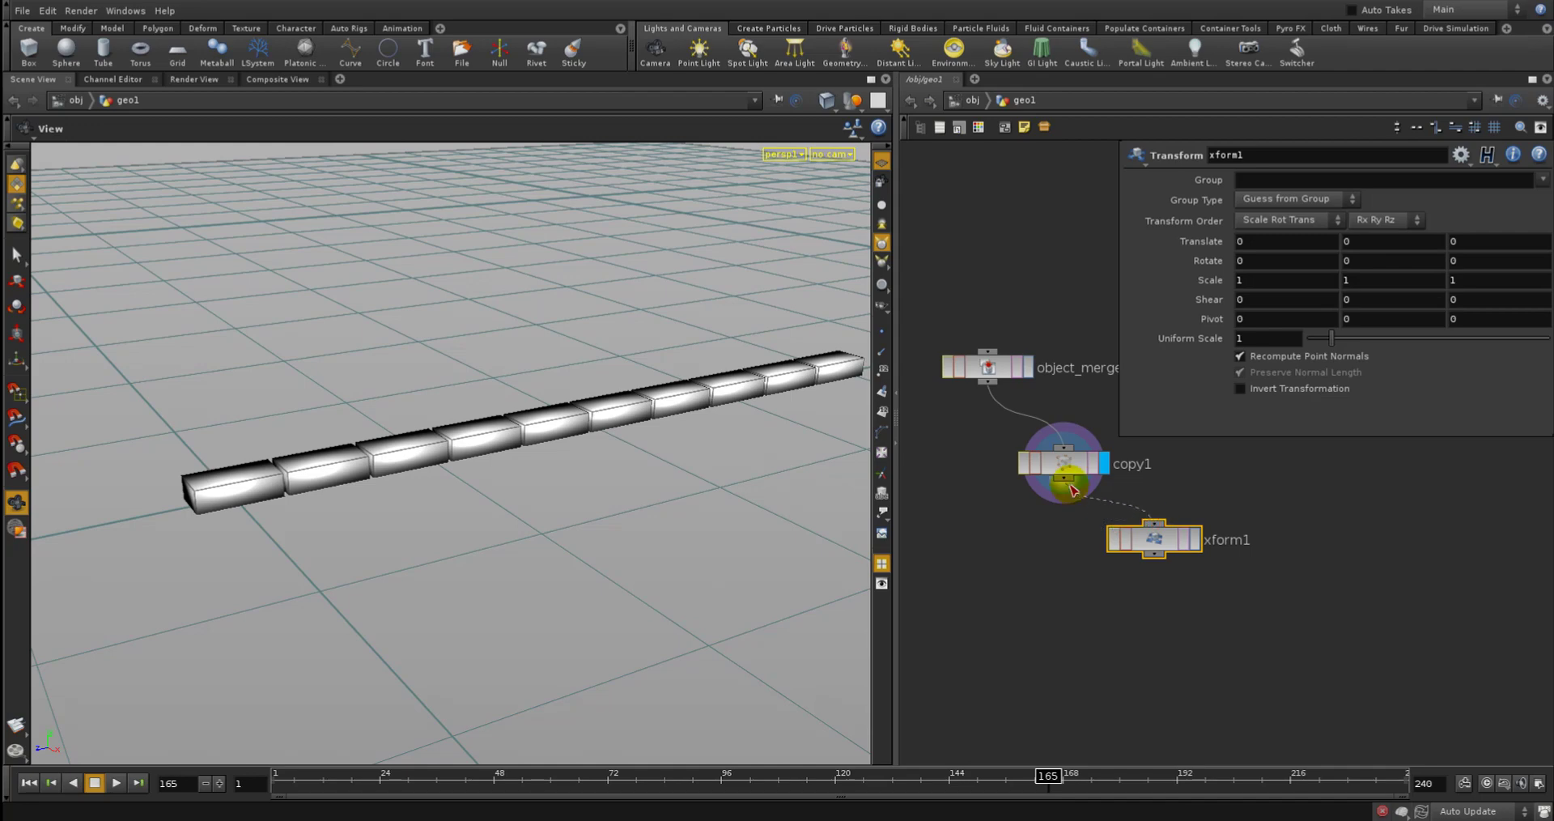
pyautogui.moveTo(1159, 540); pyautogui.dragTo(1159, 564)
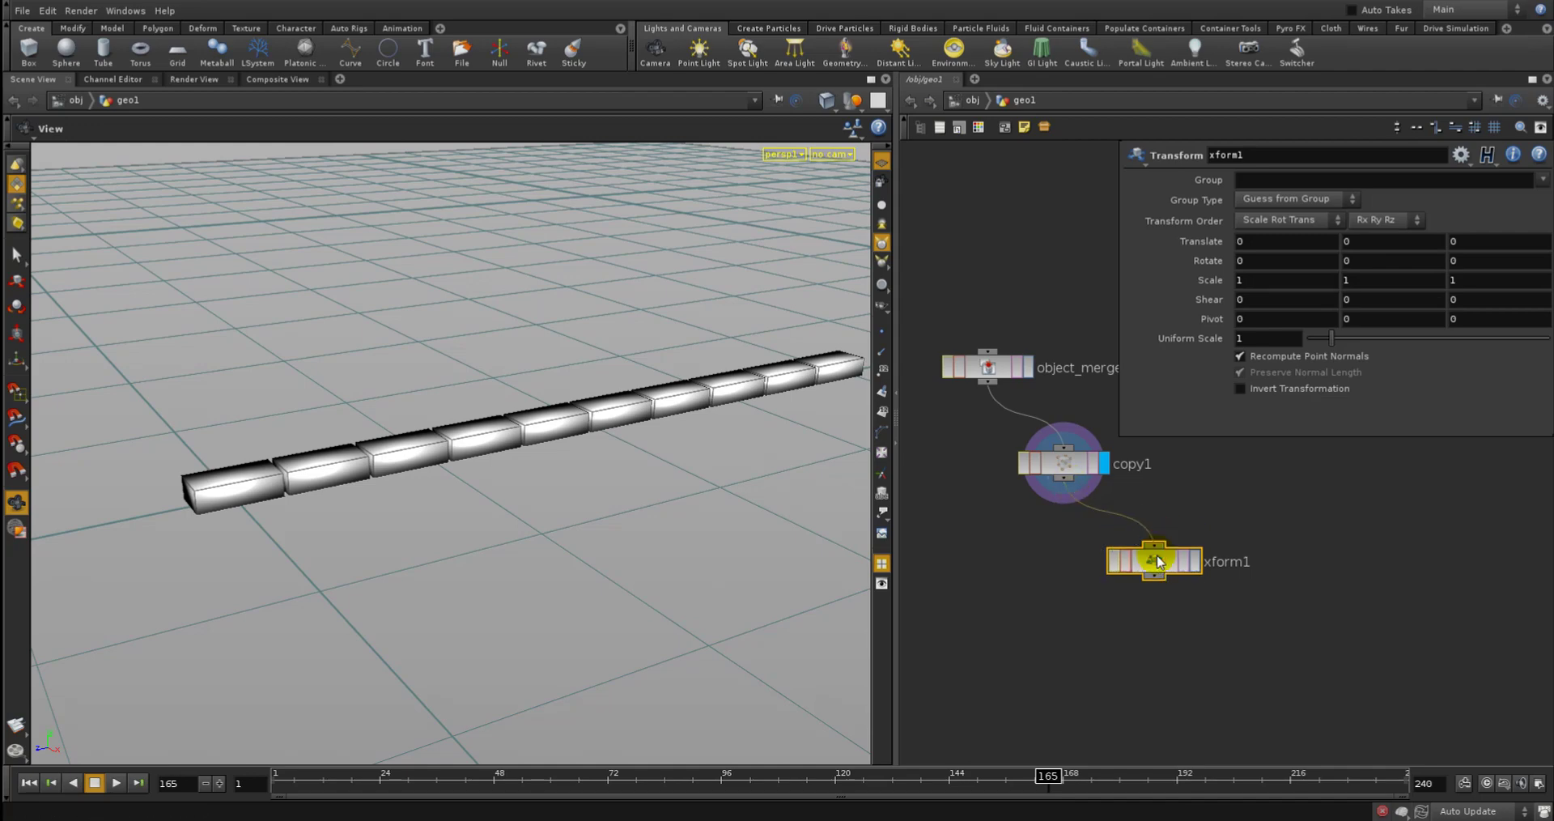
# Display the Transform node's output and set its Translate Y to 0.09 to raise the brick row
pyautogui.click(1067, 467)
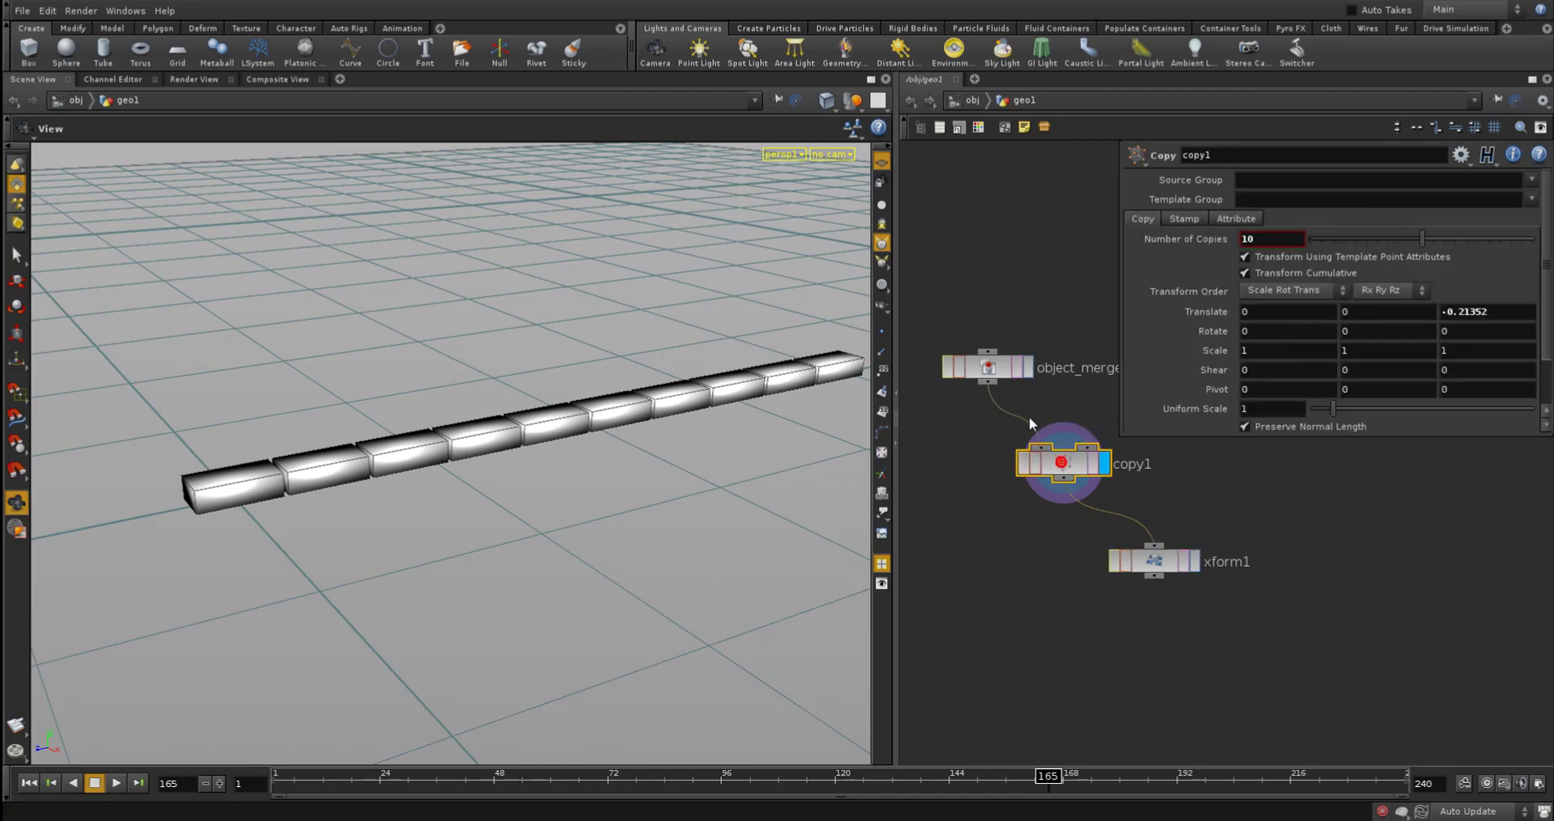
pyautogui.click(1155, 564)
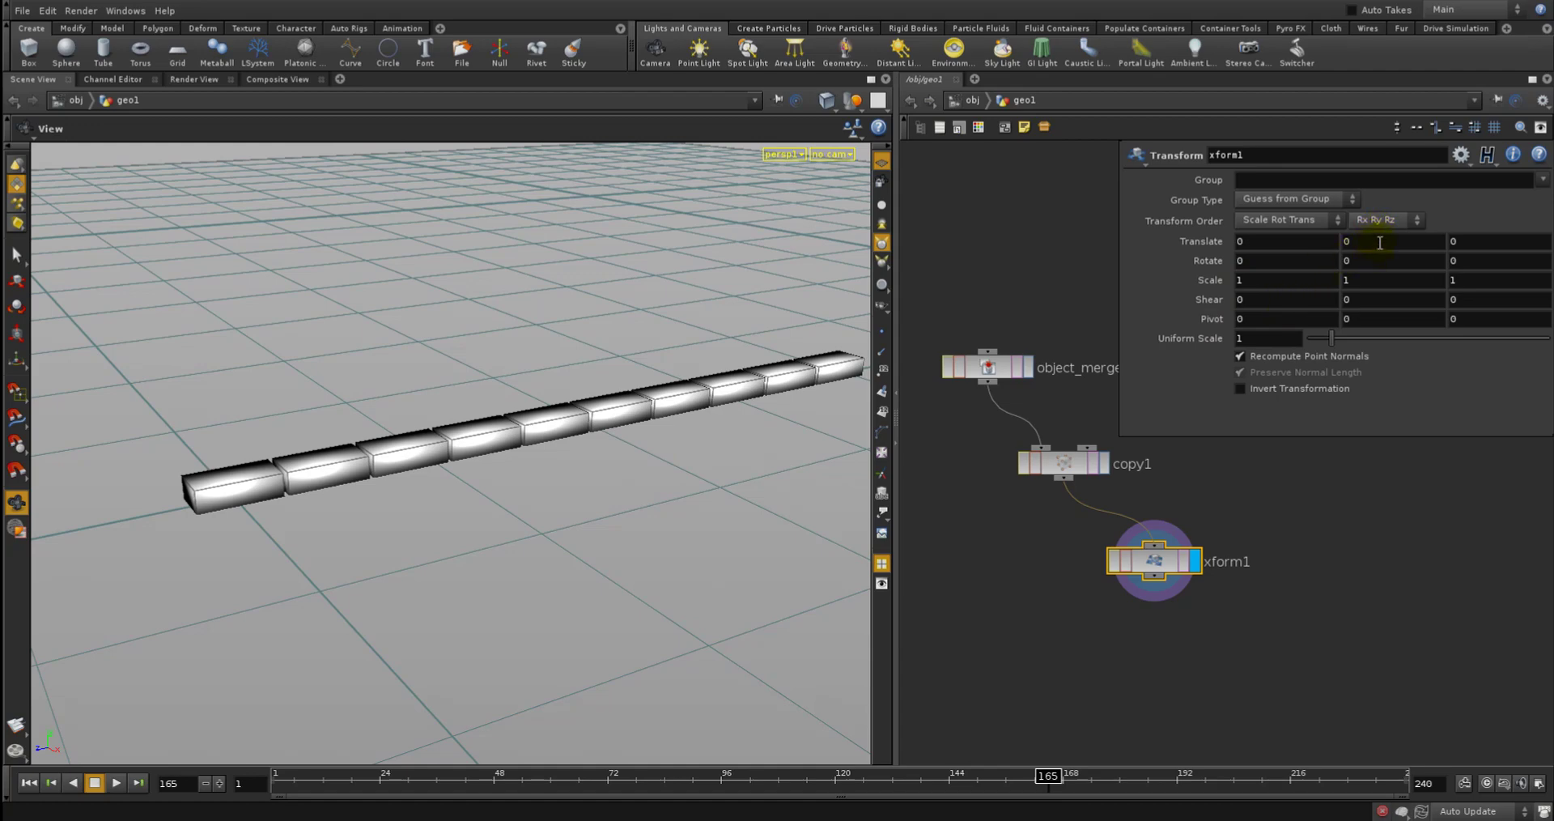
pyautogui.moveTo(1381, 242)
pyautogui.mouseDown(button='middle')
pyautogui.moveTo(1380, 265)
pyautogui.moveTo(1449, 259)
pyautogui.moveTo(1381, 243)
pyautogui.mouseUp(button='middle')
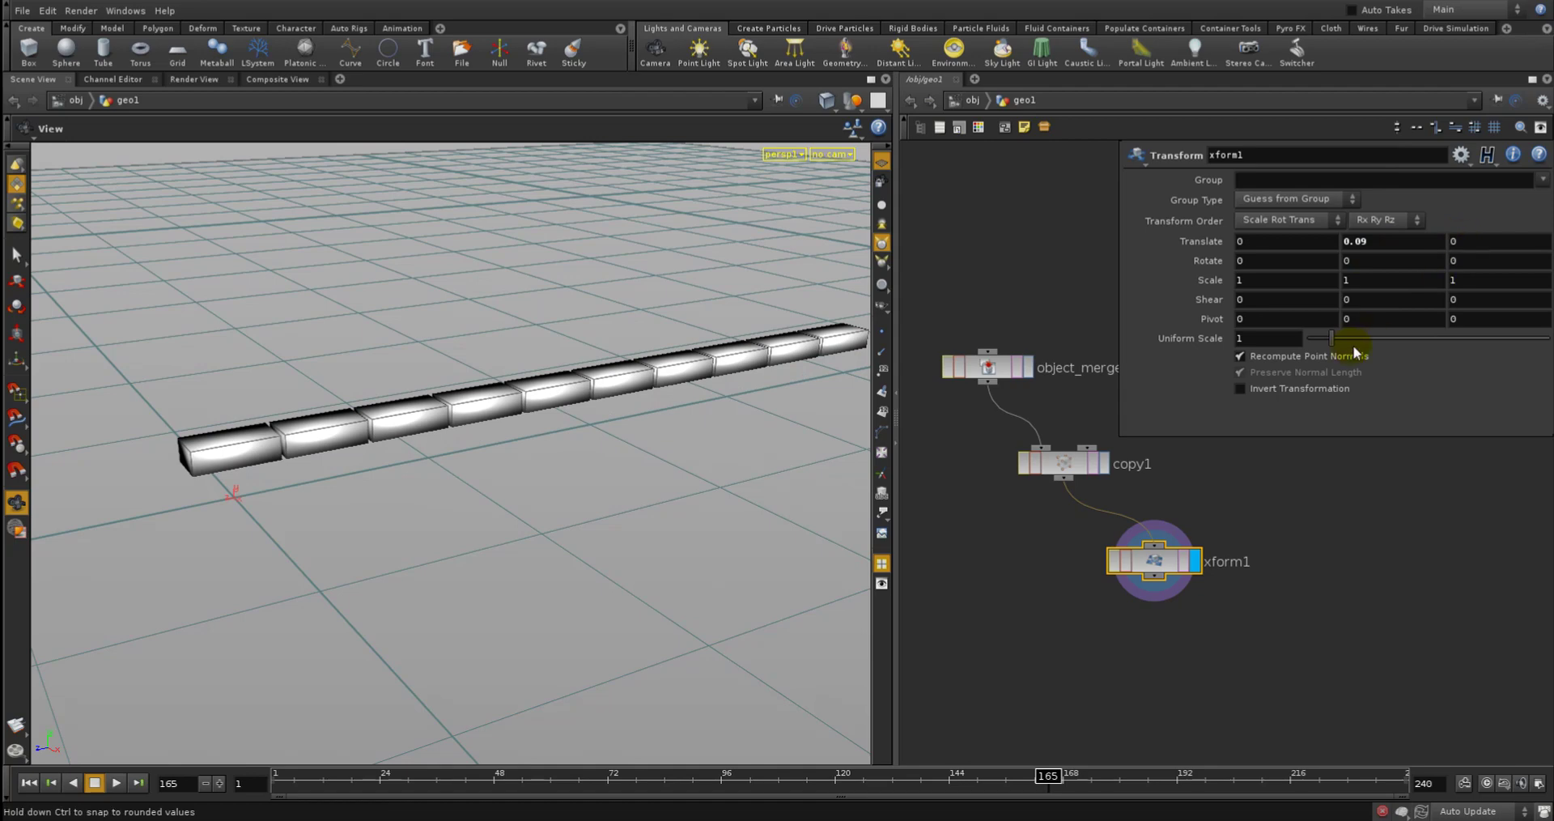
# Template copy1 as a reference and set the Transform node's Translate Y to 0.06 and Translate Z to -0.106
pyautogui.click(1090, 463)
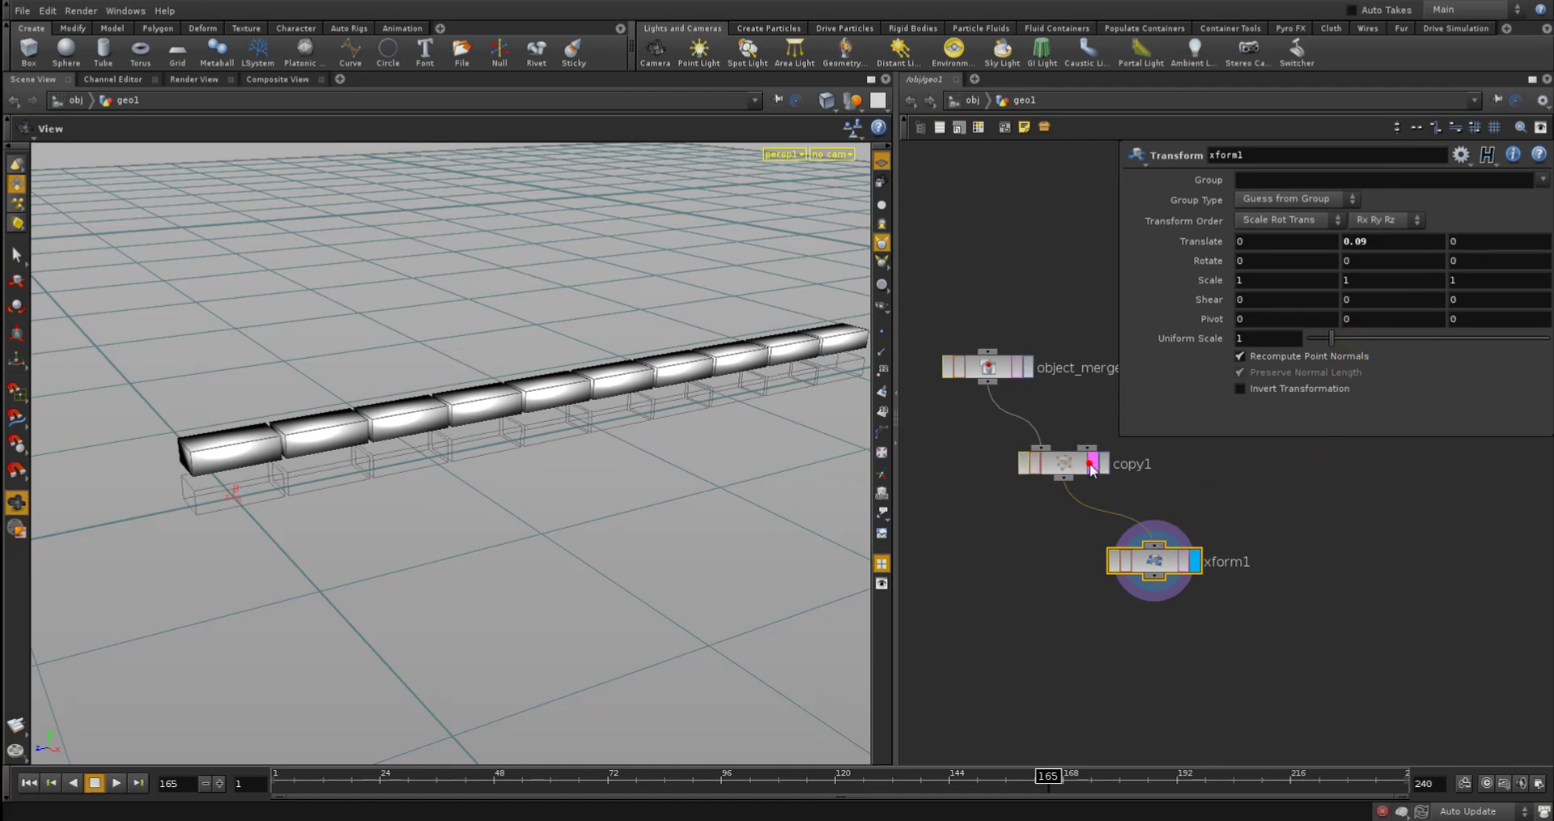
pyautogui.moveTo(548, 457); pyautogui.dragTo(548, 427)
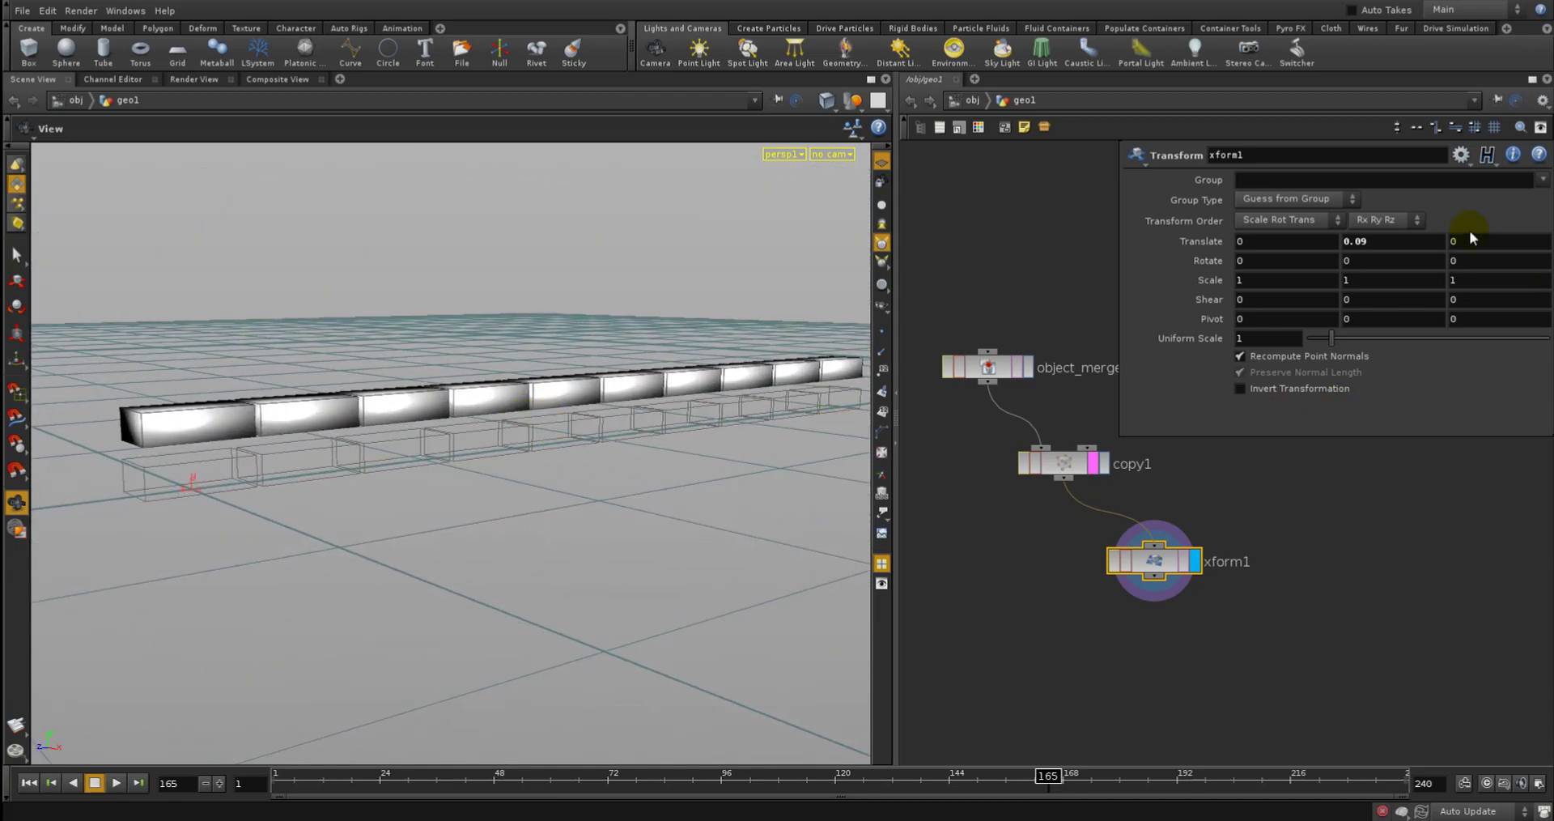
pyautogui.moveTo(1376, 239); pyautogui.dragTo(1342, 256, button='middle')
pyautogui.moveTo(1476, 240); pyautogui.dragTo(728, 315, button='middle')
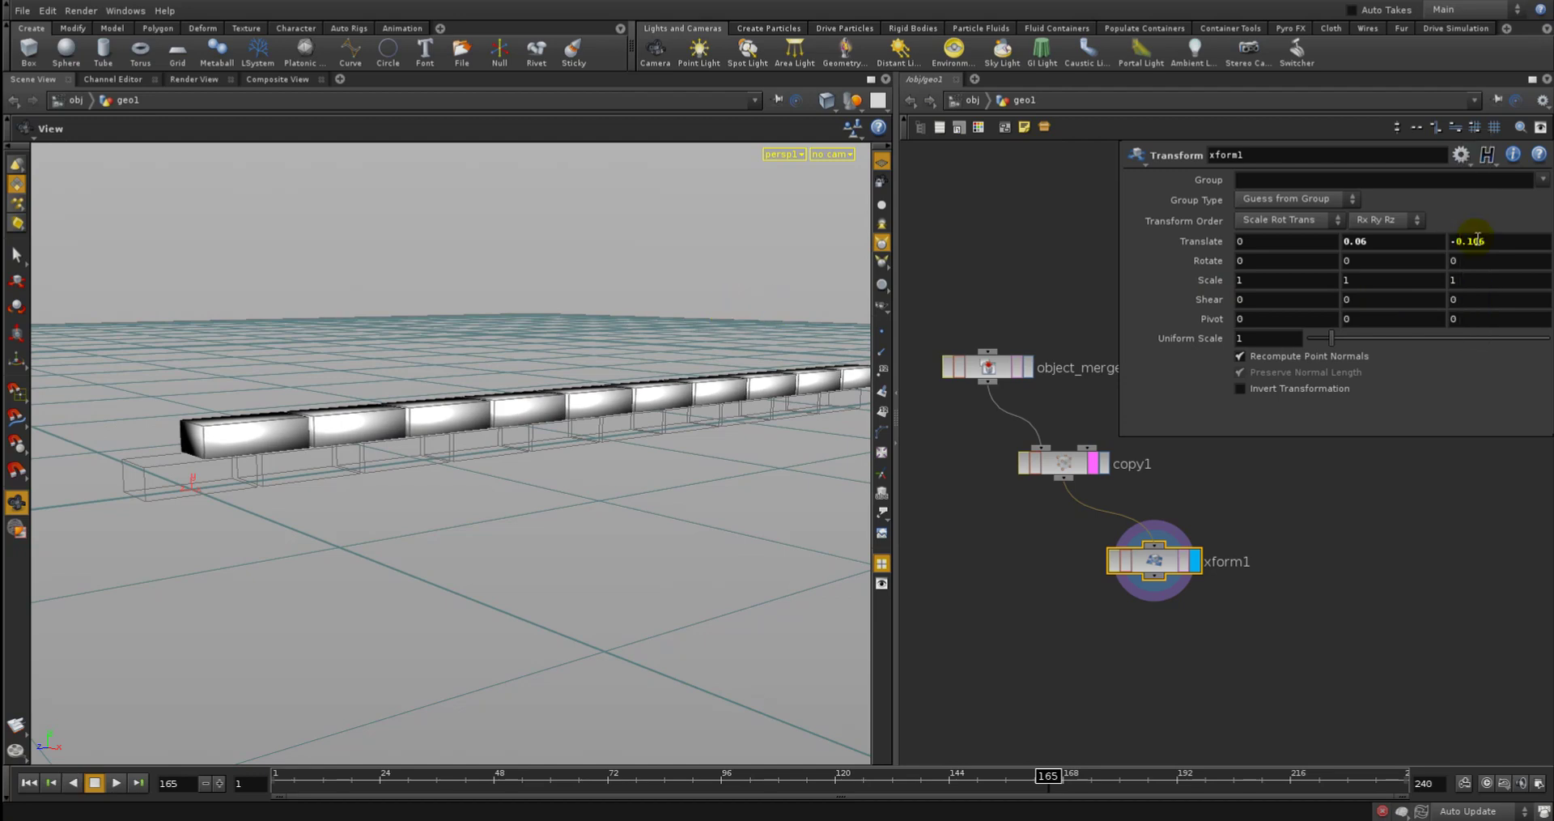
pyautogui.moveTo(987, 593); pyautogui.dragTo(989, 618, button='right')
pyautogui.press('Left')
pyautogui.moveTo(1002, 588); pyautogui.dragTo(972, 541, button='middle')
pyautogui.moveTo(994, 544); pyautogui.dragTo(1017, 543, button='right')
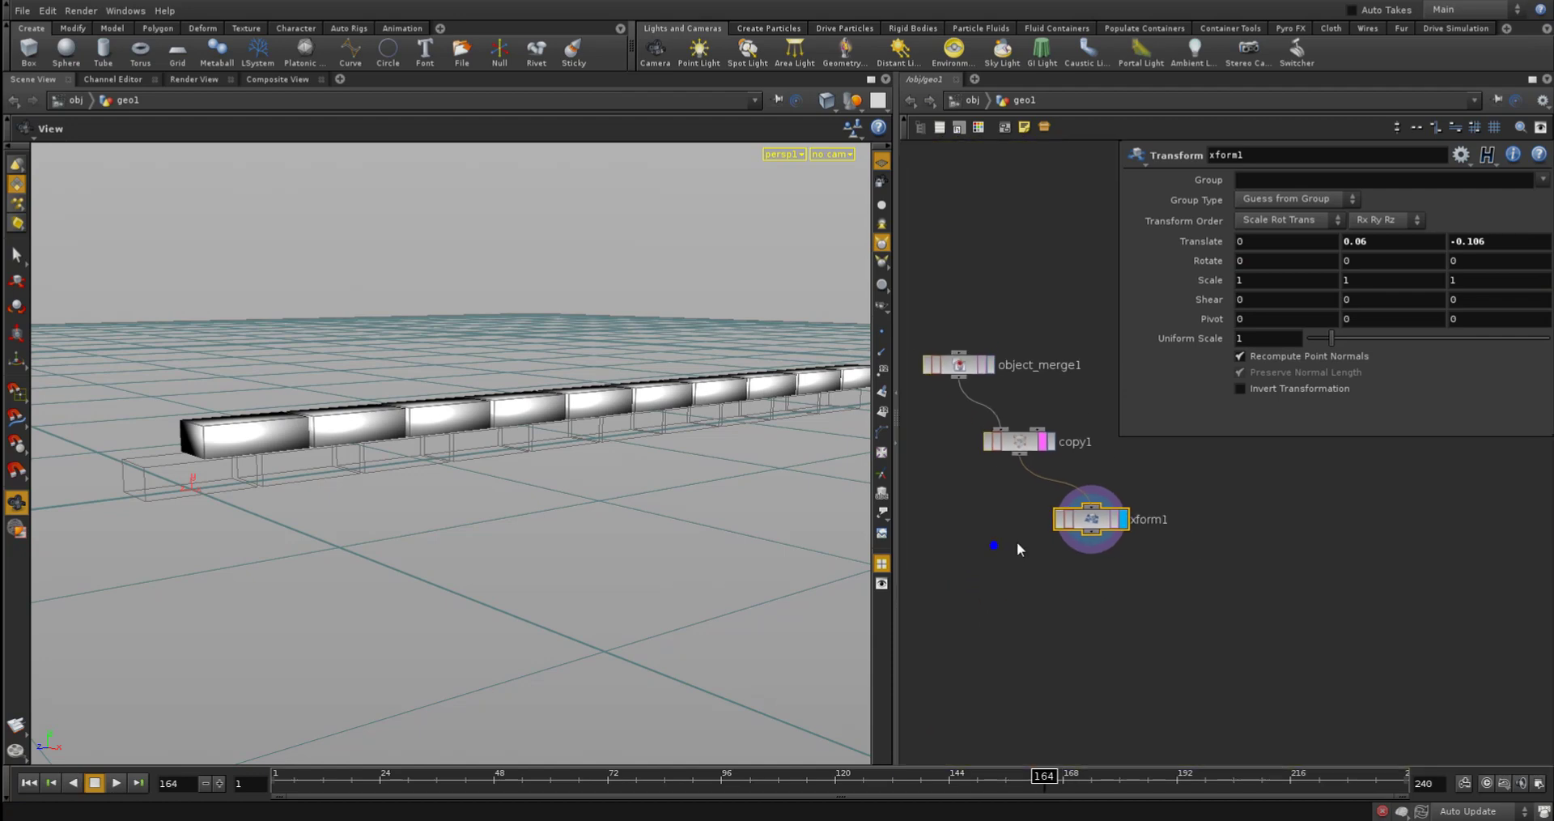
pyautogui.press('Left')
pyautogui.moveTo(1017, 543); pyautogui.dragTo(1005, 606, button='middle')
pyautogui.click(998, 555)
pyautogui.moveTo(994, 557); pyautogui.dragTo(1013, 546, button='right')
pyautogui.moveTo(1011, 531); pyautogui.dragTo(1033, 468, button='middle')
pyautogui.press('Left')
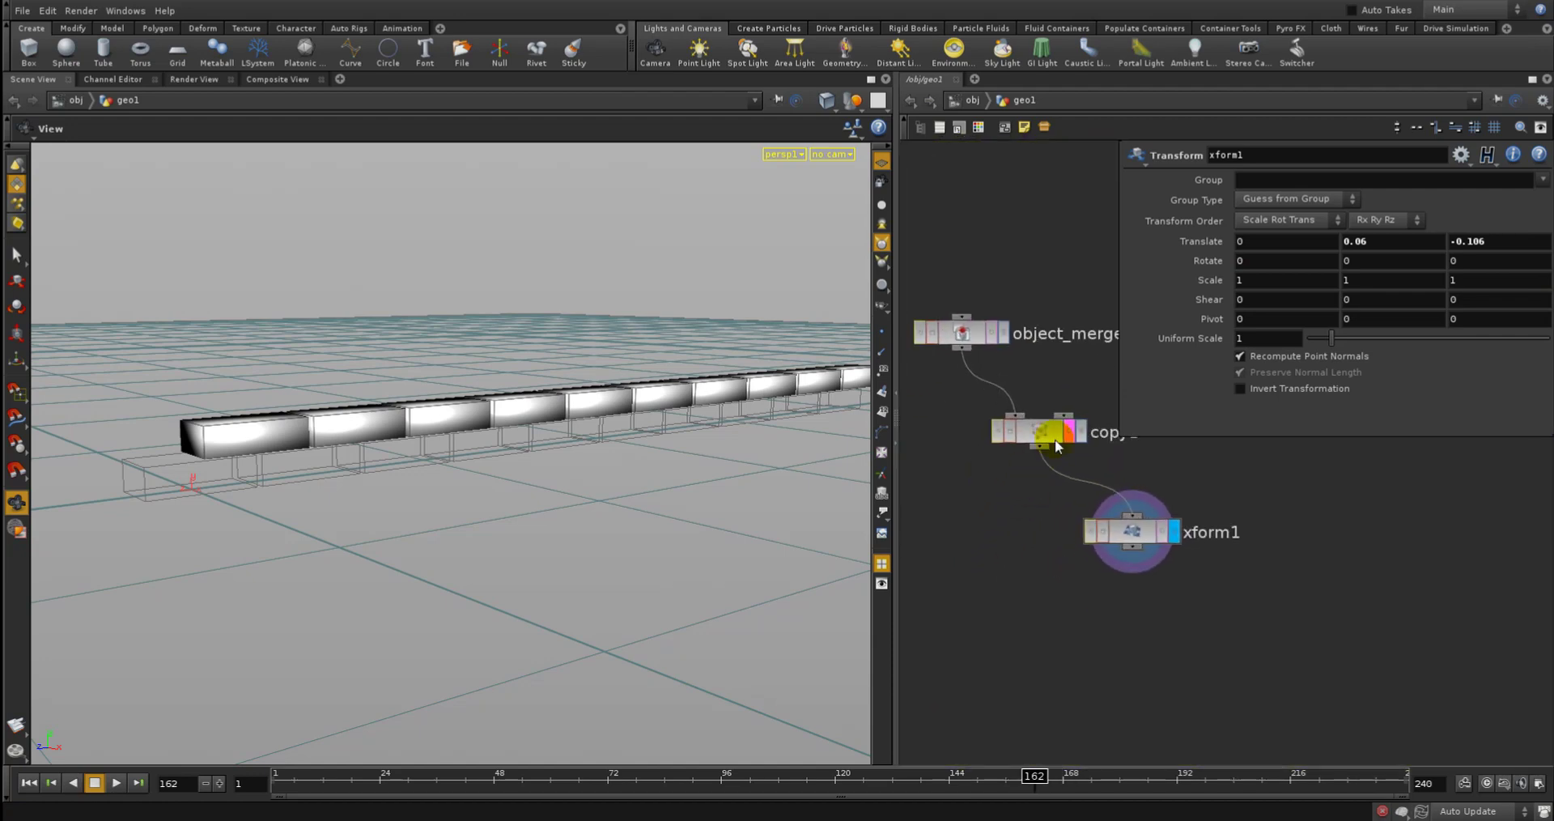
# Turn off the template display of copy1
pyautogui.press('Tab')
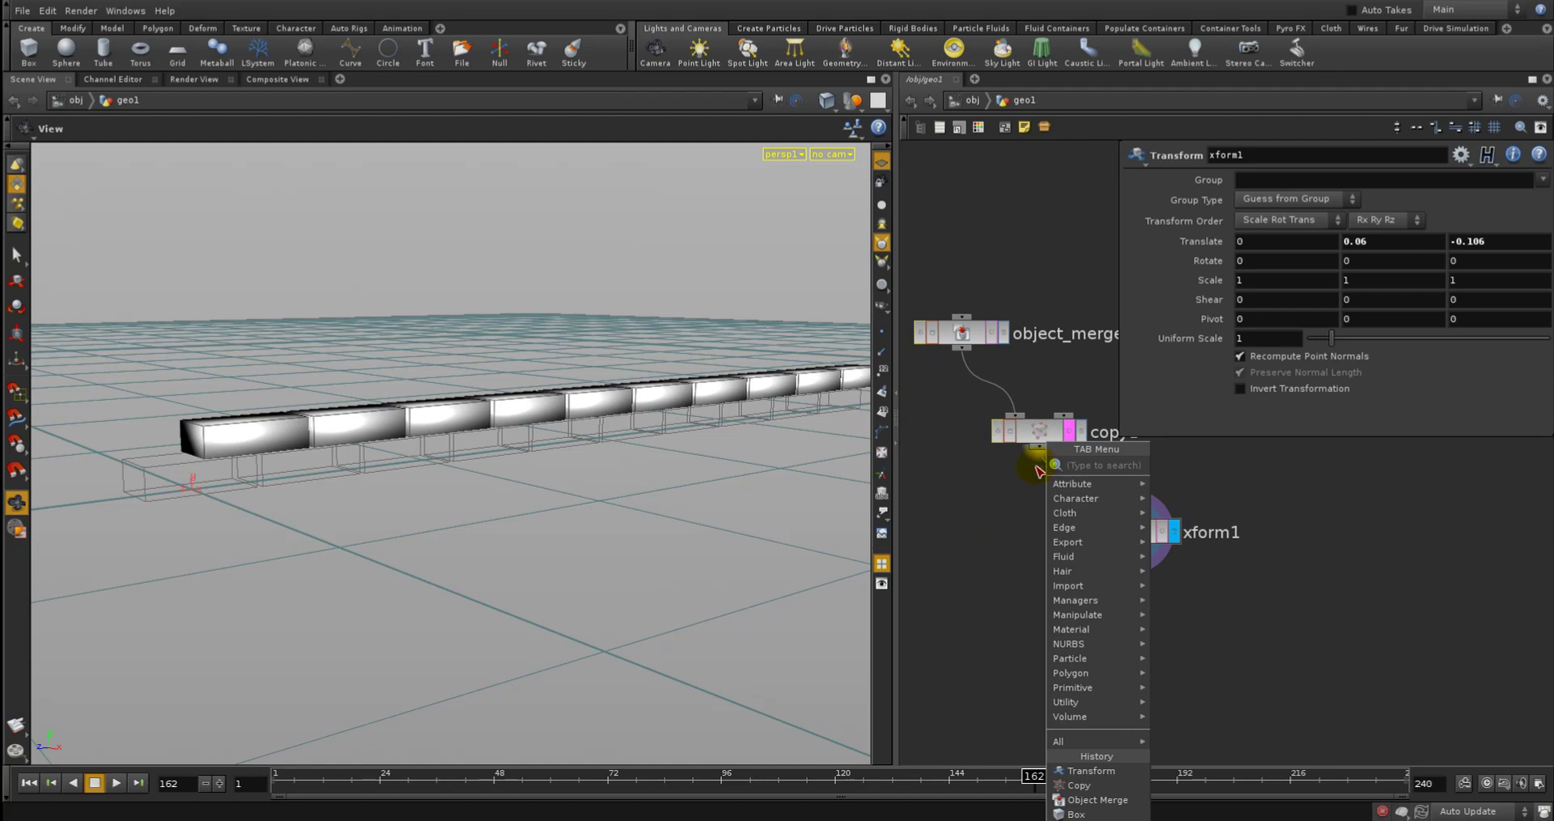
pyautogui.press('Escape')
pyautogui.click(1069, 433)
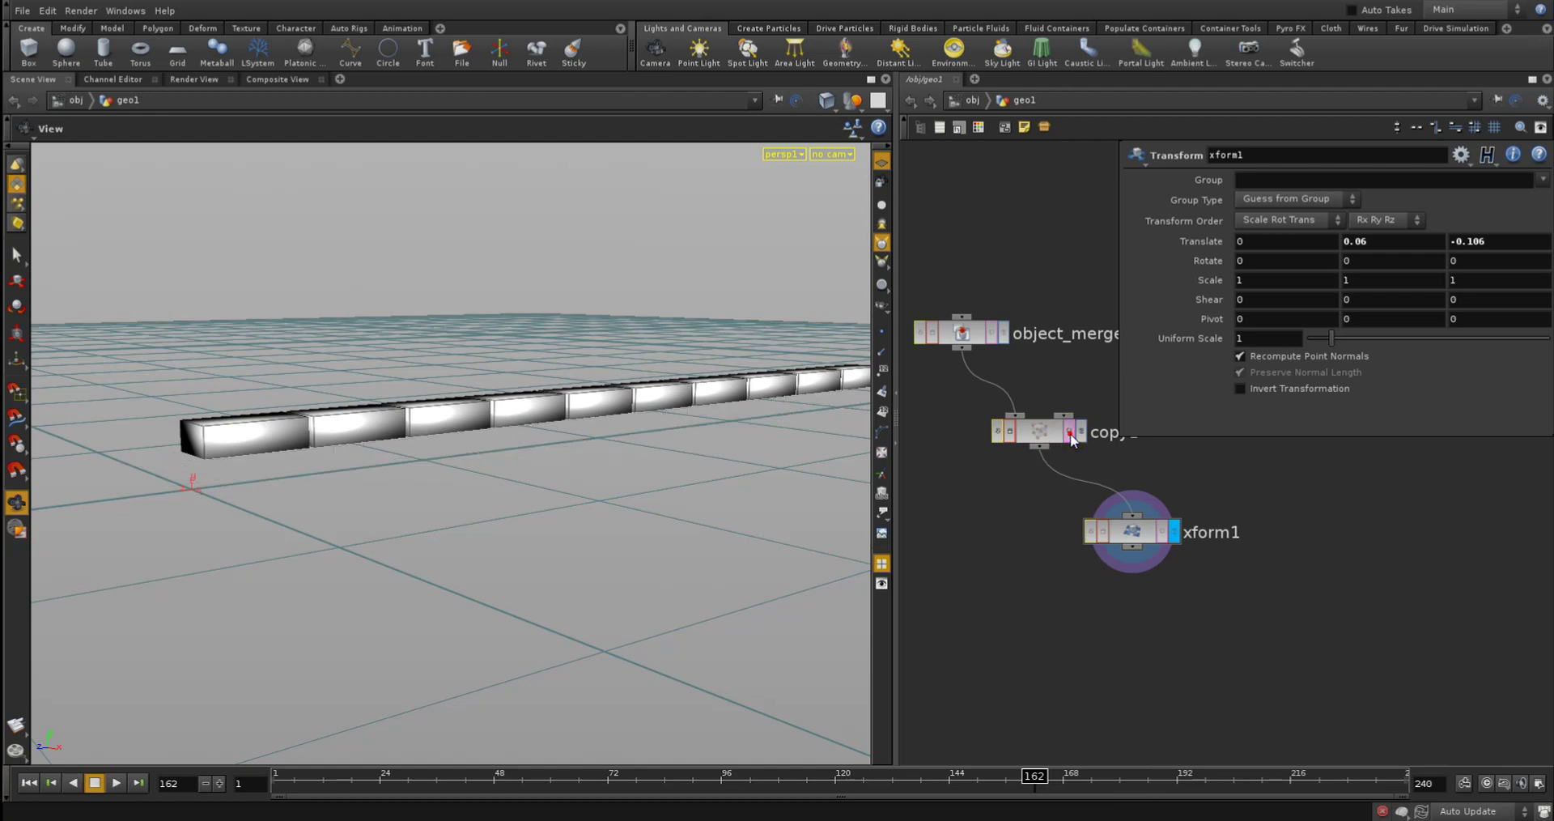
# Compare the original and offset brick rows by displaying copy1 and xform1 in turn
pyautogui.click(1081, 433)
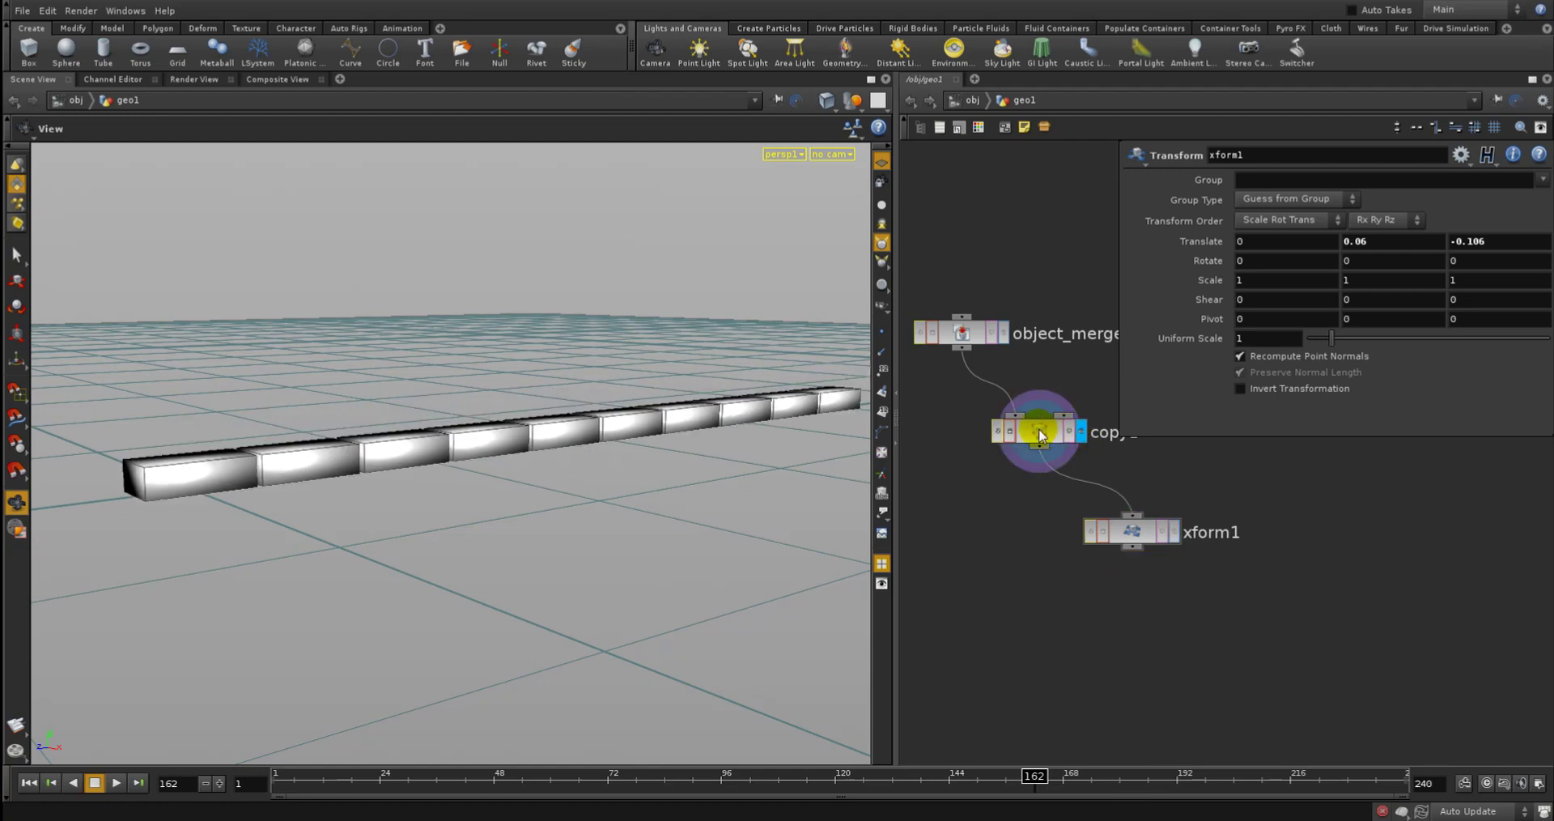
pyautogui.click(1038, 429)
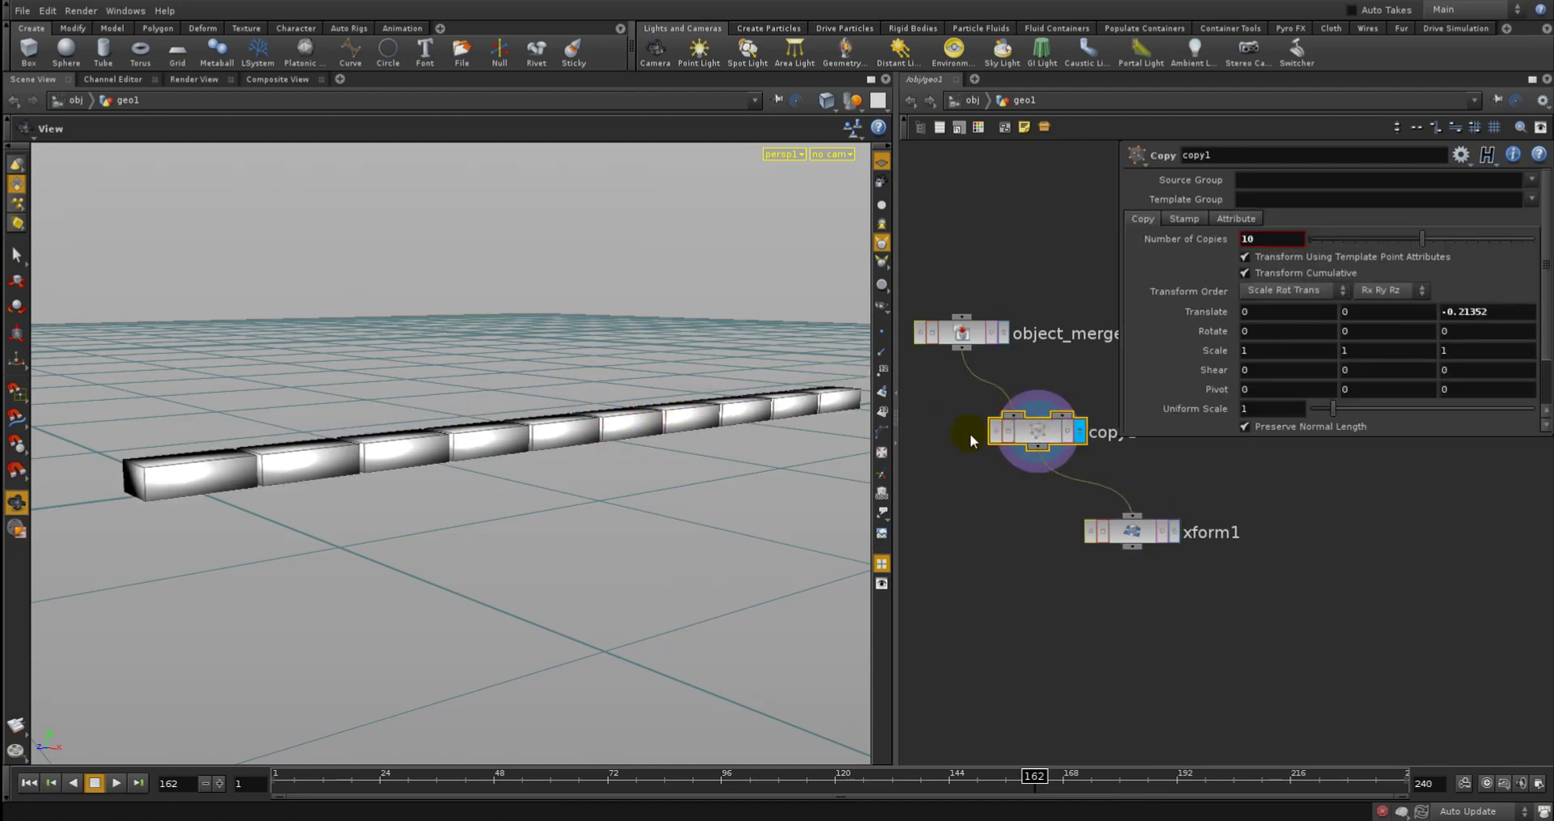
pyautogui.click(1176, 534)
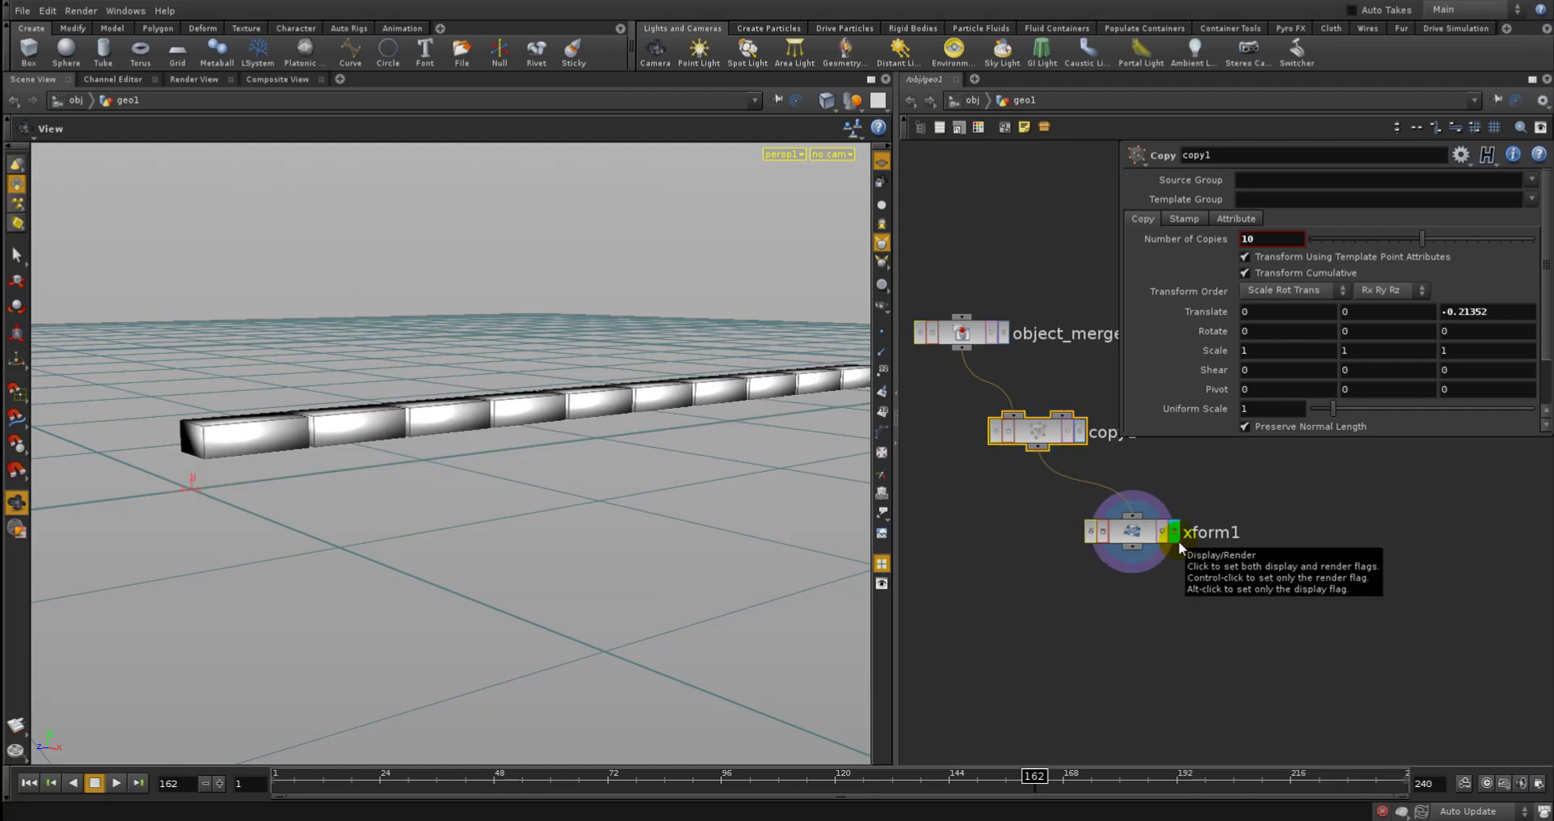
# Add a Merge node below copy1 and feed it from copy1's output
pyautogui.press('Tab')
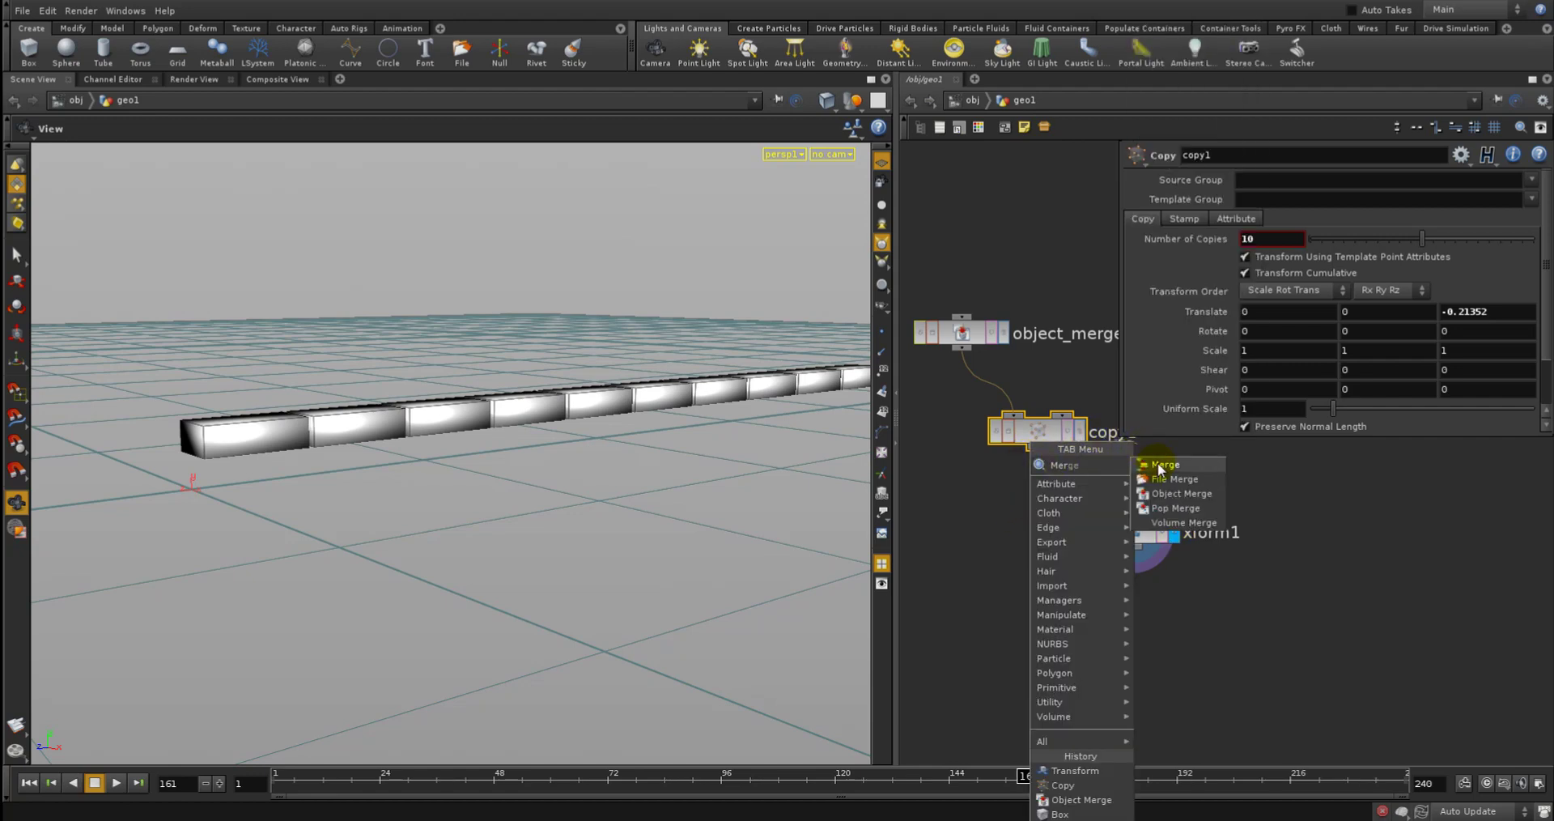
pyautogui.click(1158, 463)
pyautogui.click(980, 651)
pyautogui.moveTo(1060, 595); pyautogui.dragTo(1078, 579, button='middle')
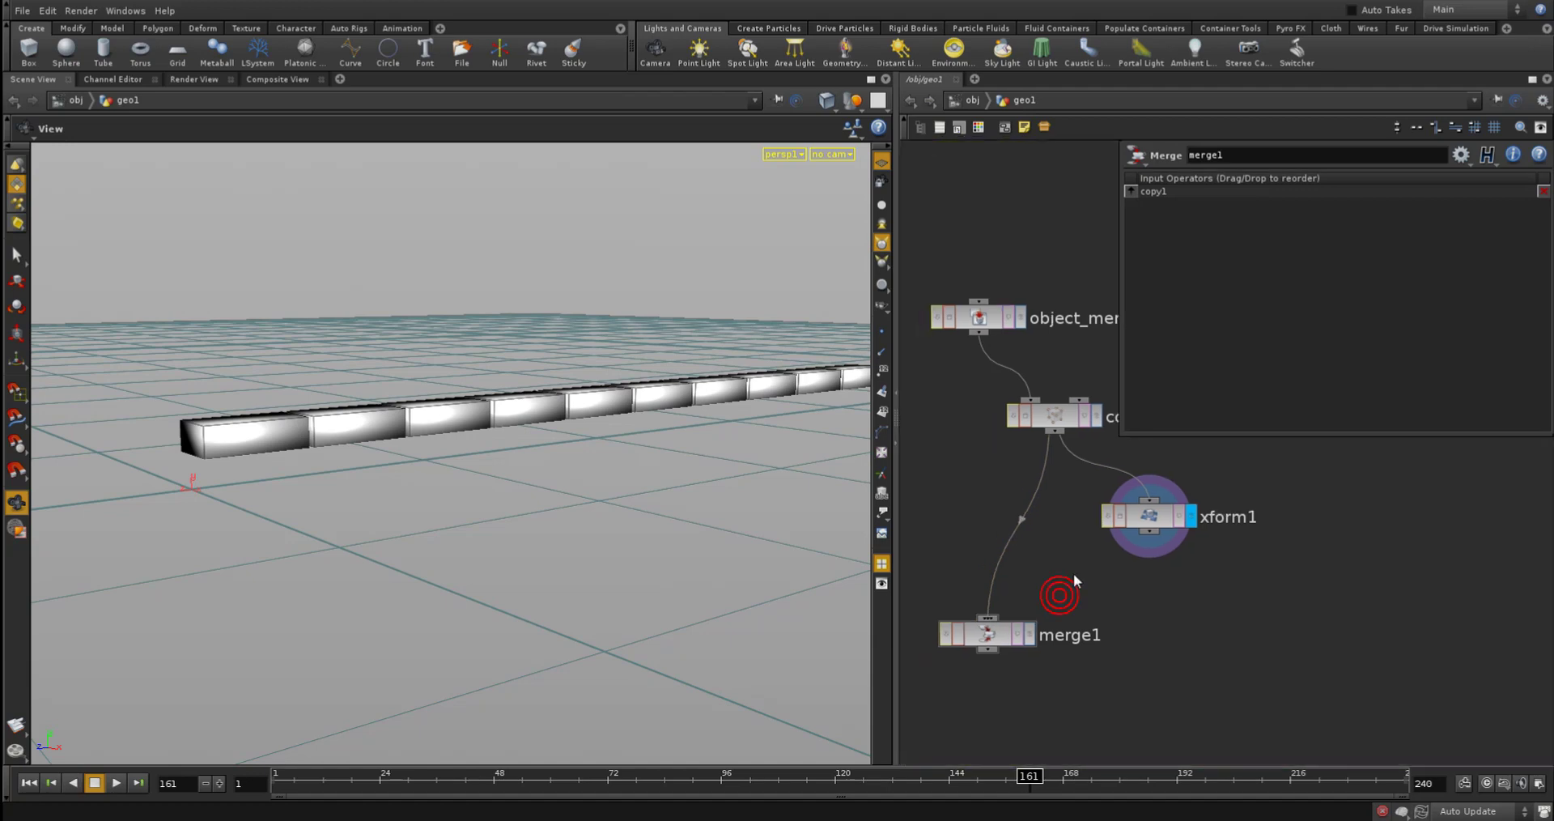
# Connect both copy1 and xform1 to the Merge node's input and display the merged brick rows
pyautogui.moveTo(1149, 532); pyautogui.dragTo(1042, 572)
pyautogui.click(1156, 680)
pyautogui.click(989, 618)
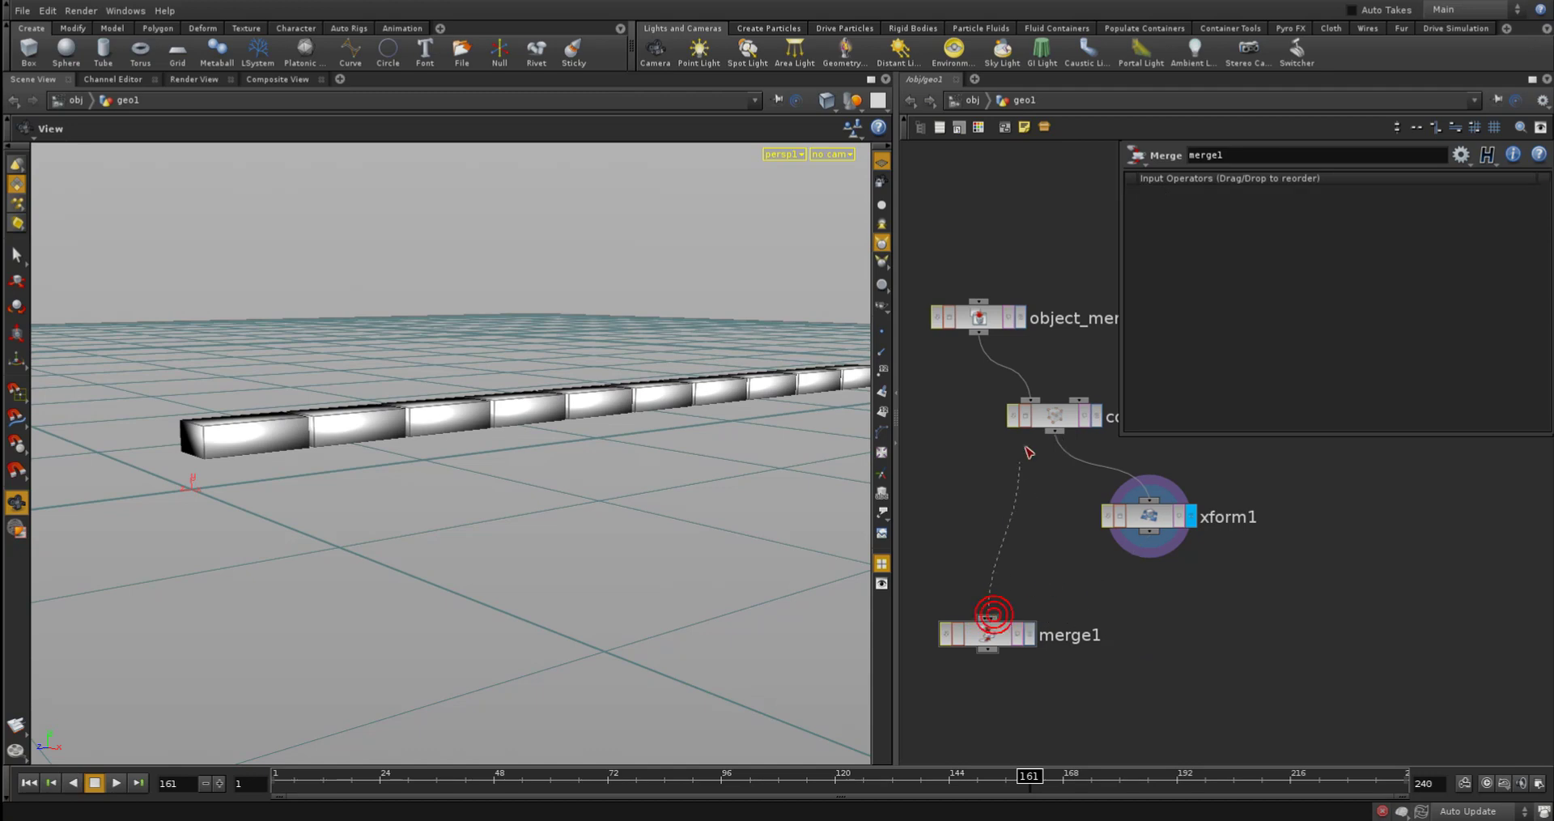
pyautogui.click(1054, 431)
pyautogui.click(1148, 535)
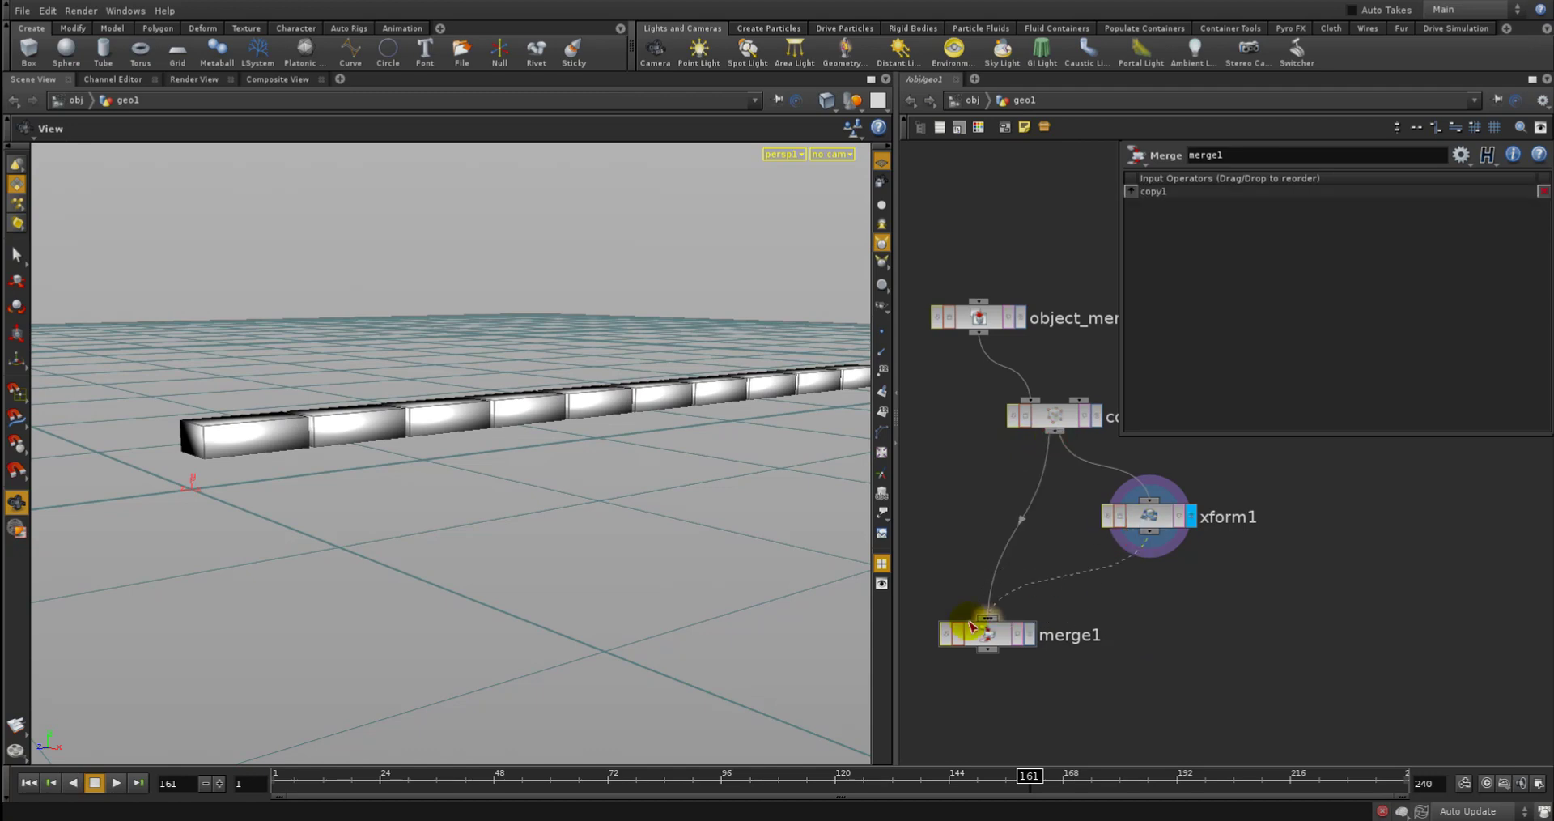
pyautogui.click(987, 618)
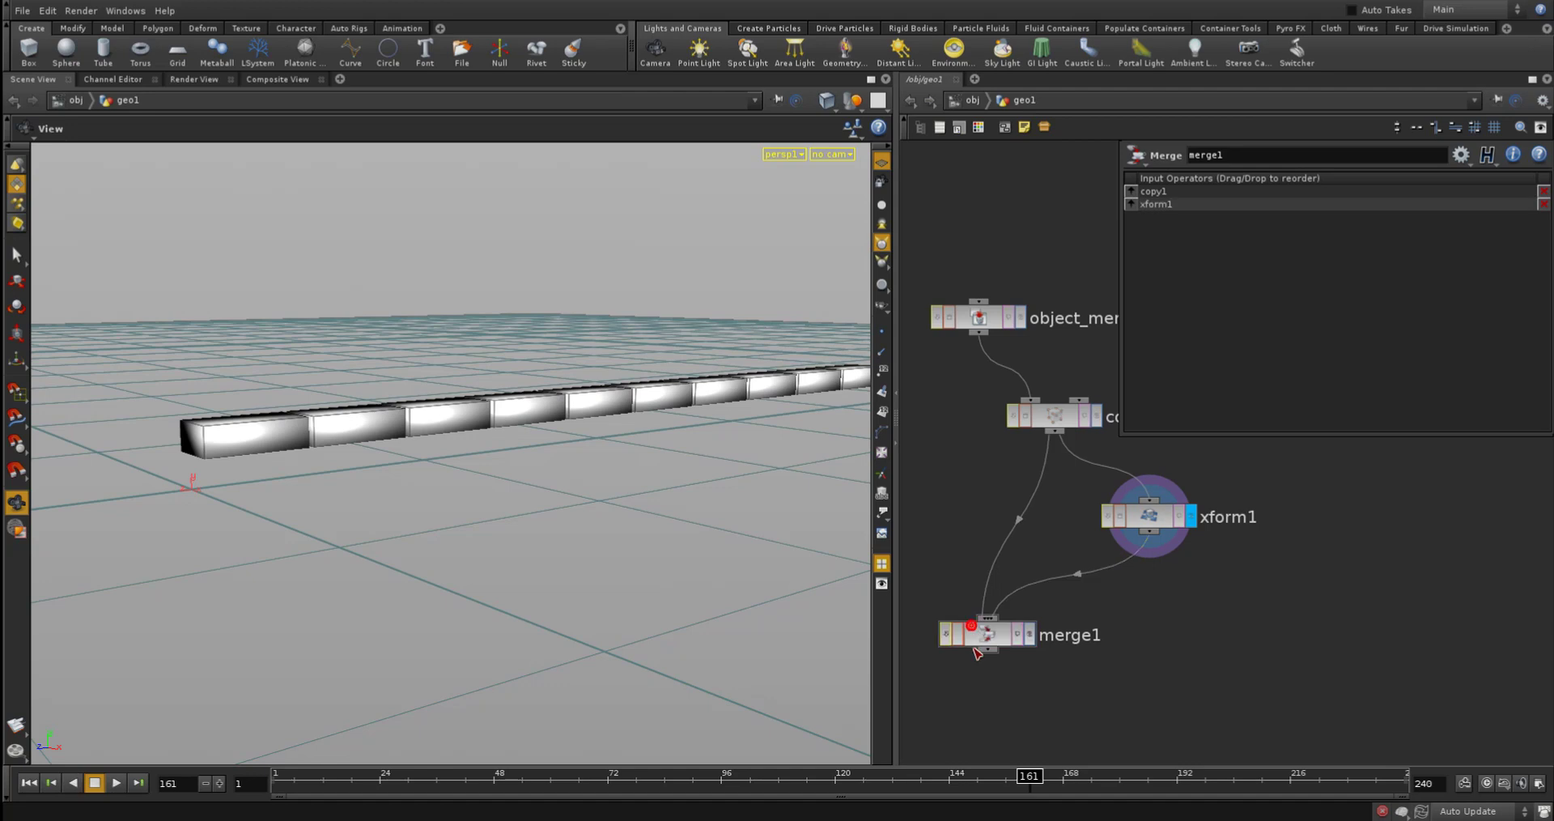
pyautogui.click(1028, 635)
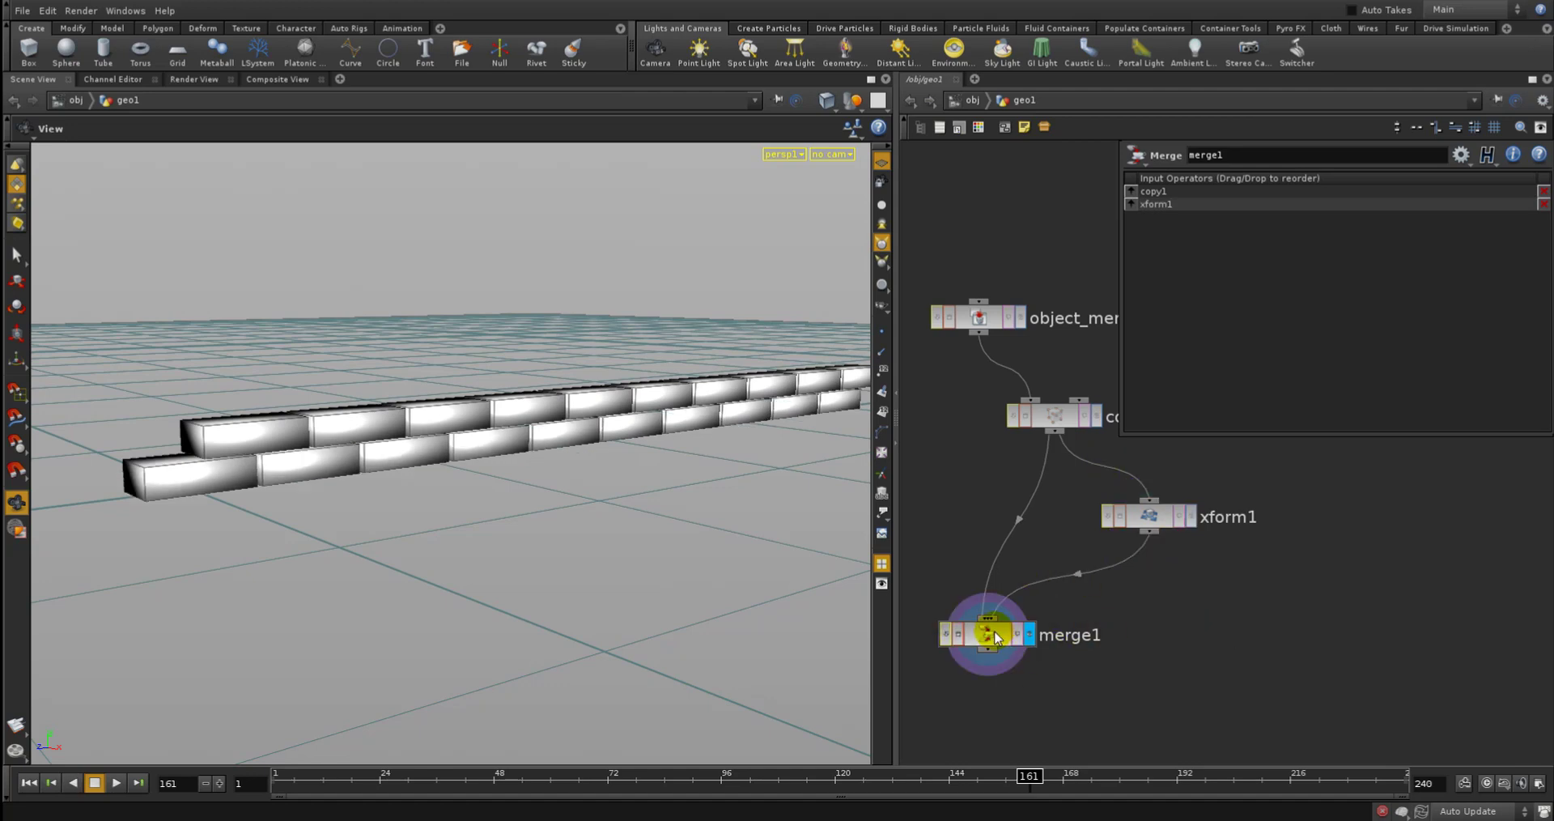
# Add a second Copy node below merge1, fed by merge1's output
pyautogui.moveTo(1132, 594); pyautogui.dragTo(1195, 621, button='middle')
pyautogui.moveTo(1195, 615); pyautogui.dragTo(1200, 628, button='right')
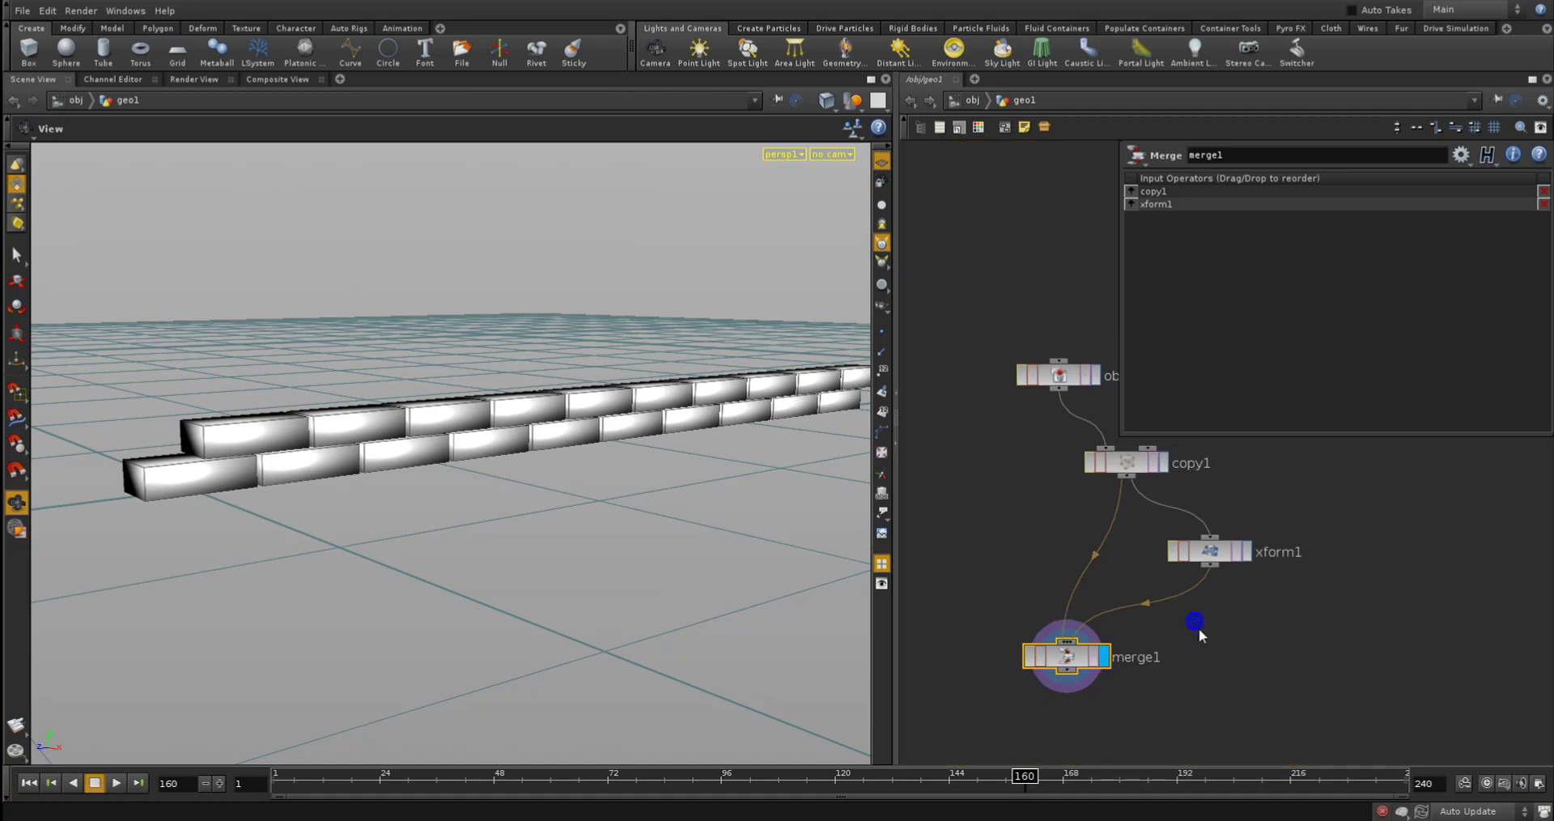
pyautogui.moveTo(1200, 628); pyautogui.dragTo(1193, 615, button='middle')
pyautogui.moveTo(535, 444); pyautogui.dragTo(400, 464)
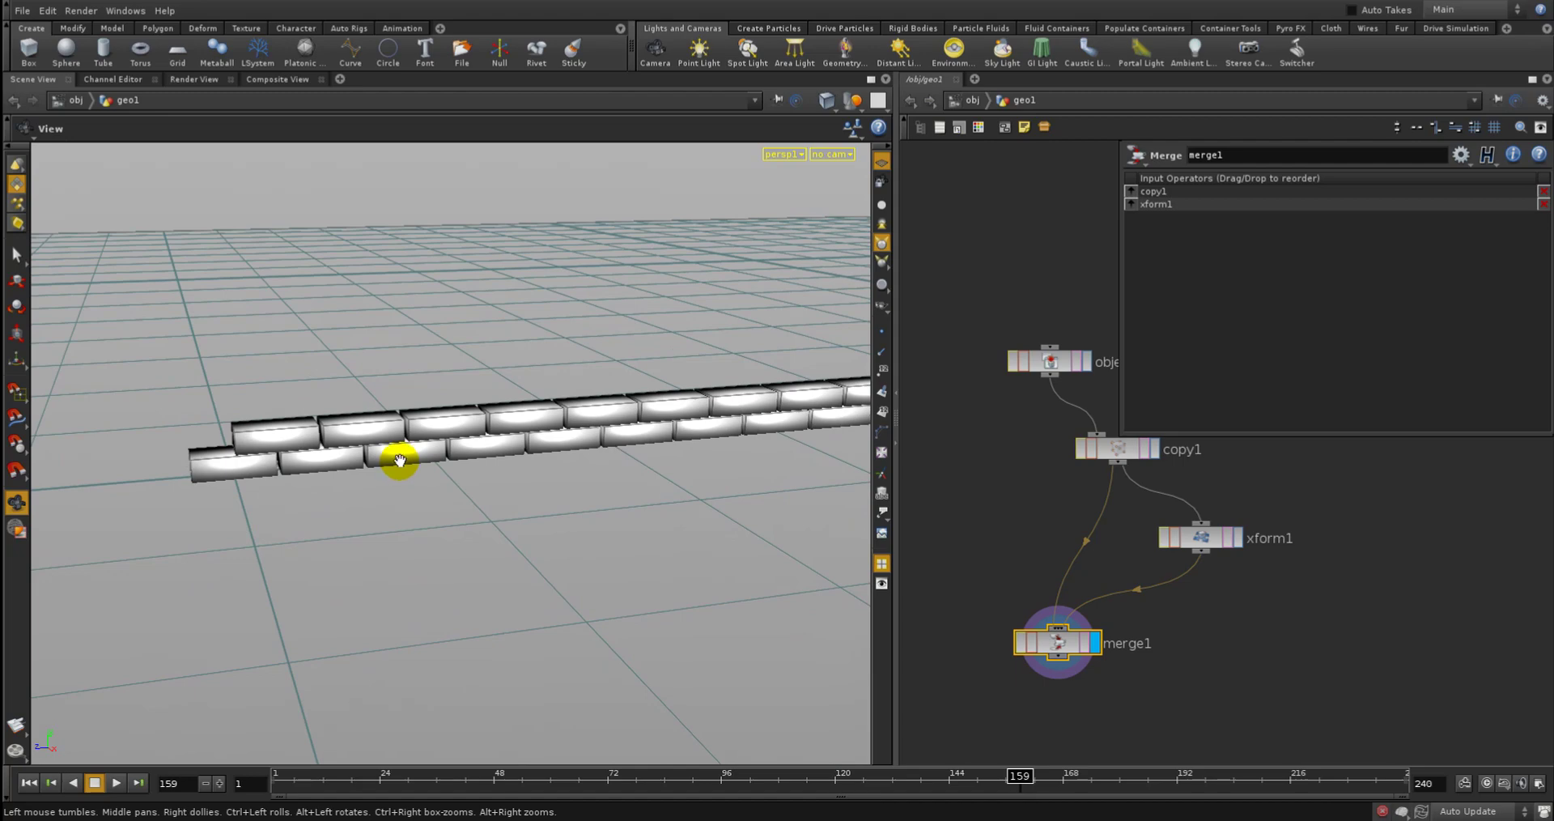
pyautogui.moveTo(1144, 656); pyautogui.dragTo(1131, 634, button='middle')
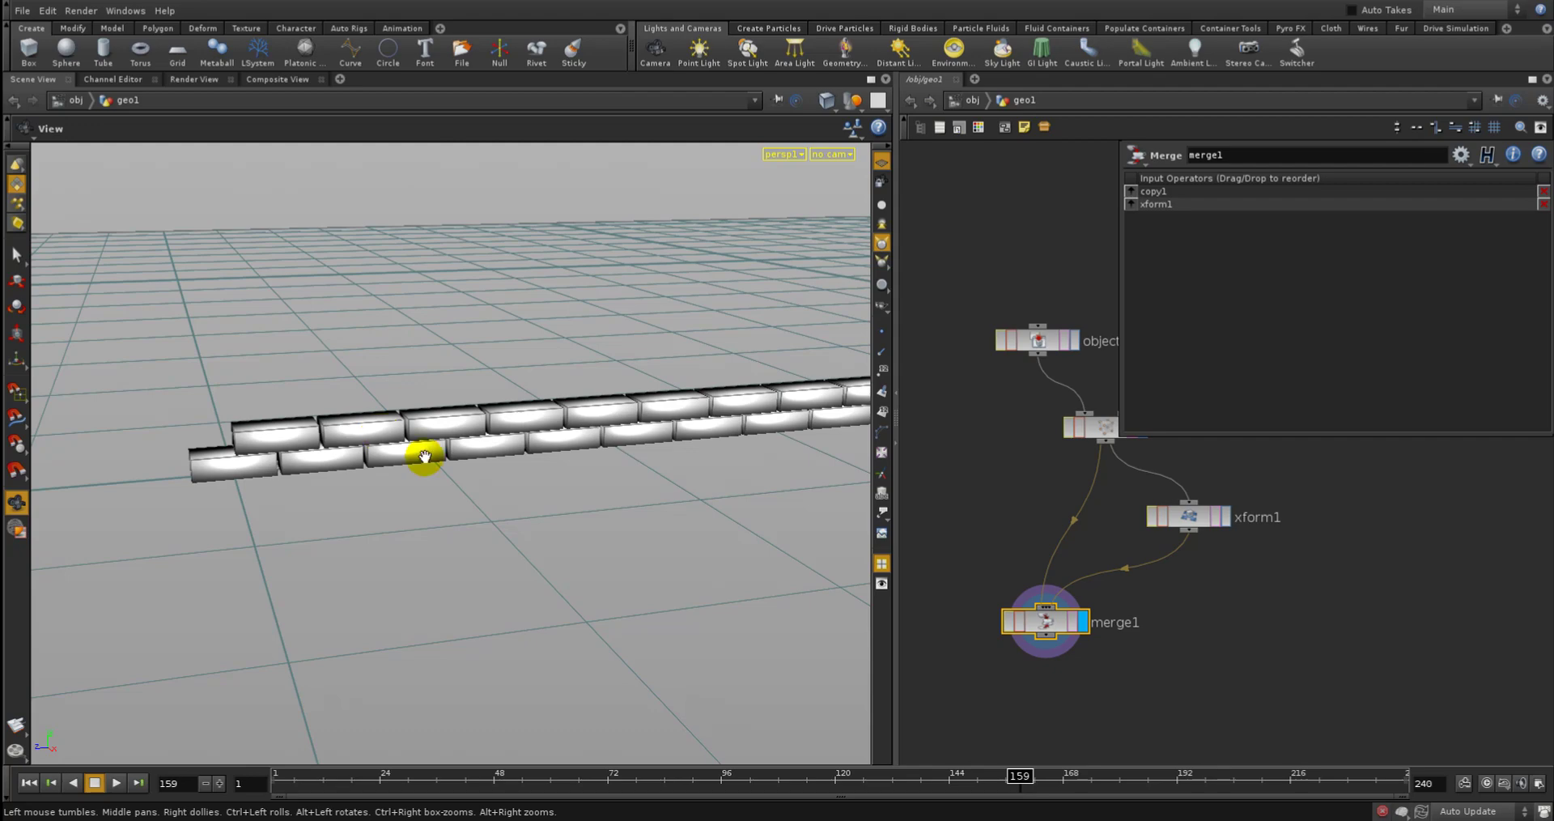
pyautogui.moveTo(1318, 583); pyautogui.dragTo(1318, 551, button='middle')
pyautogui.press('Left')
pyautogui.press('Left')
pyautogui.press('Tab')
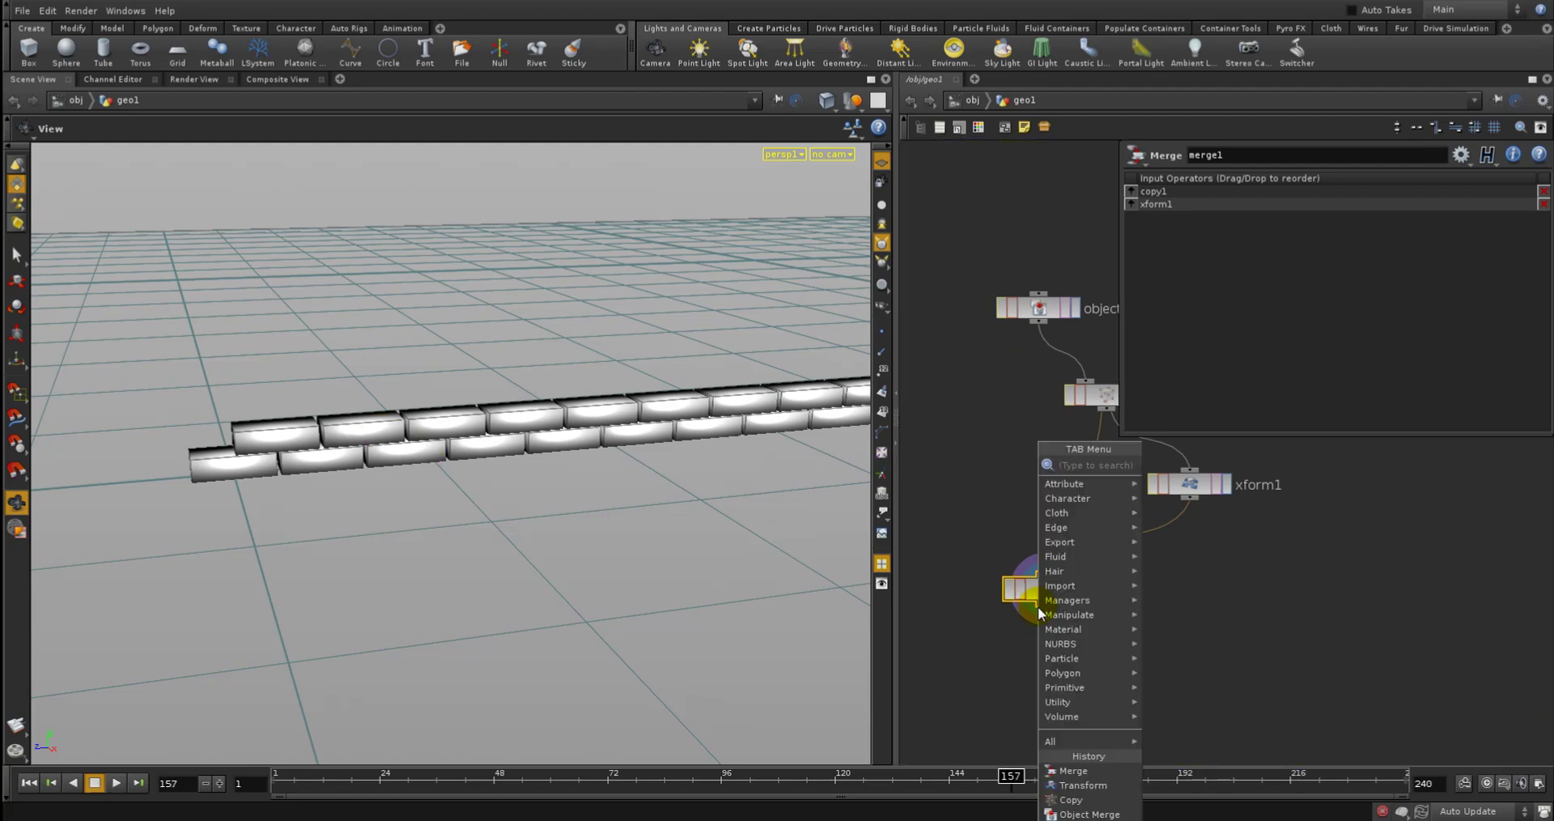
pyautogui.write('cop')
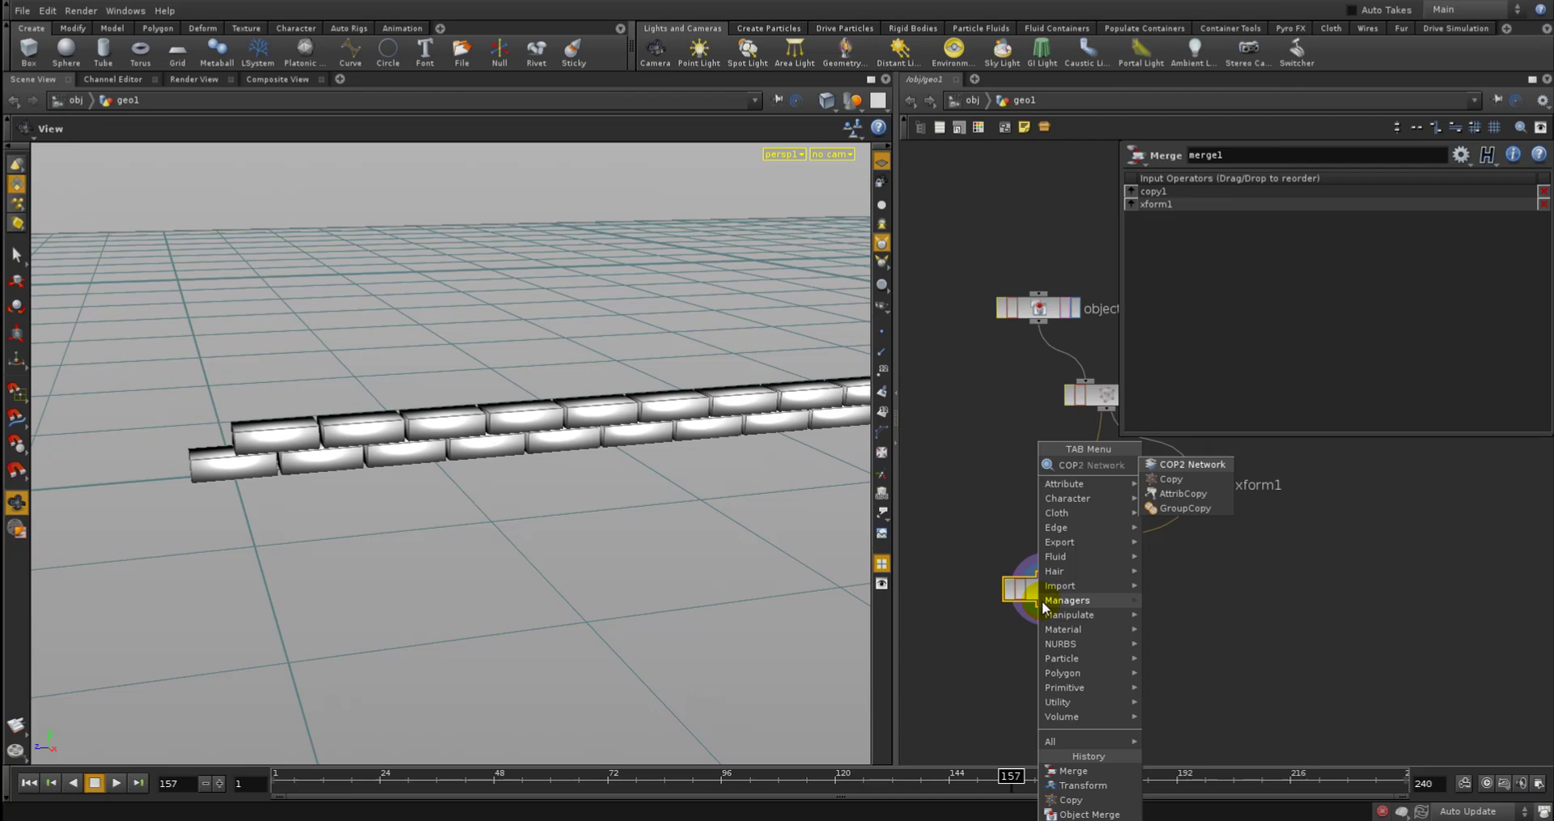
pyautogui.click(1170, 480)
pyautogui.click(1071, 683)
pyautogui.press('Left')
pyautogui.moveTo(1053, 459); pyautogui.dragTo(1047, 507, button='middle')
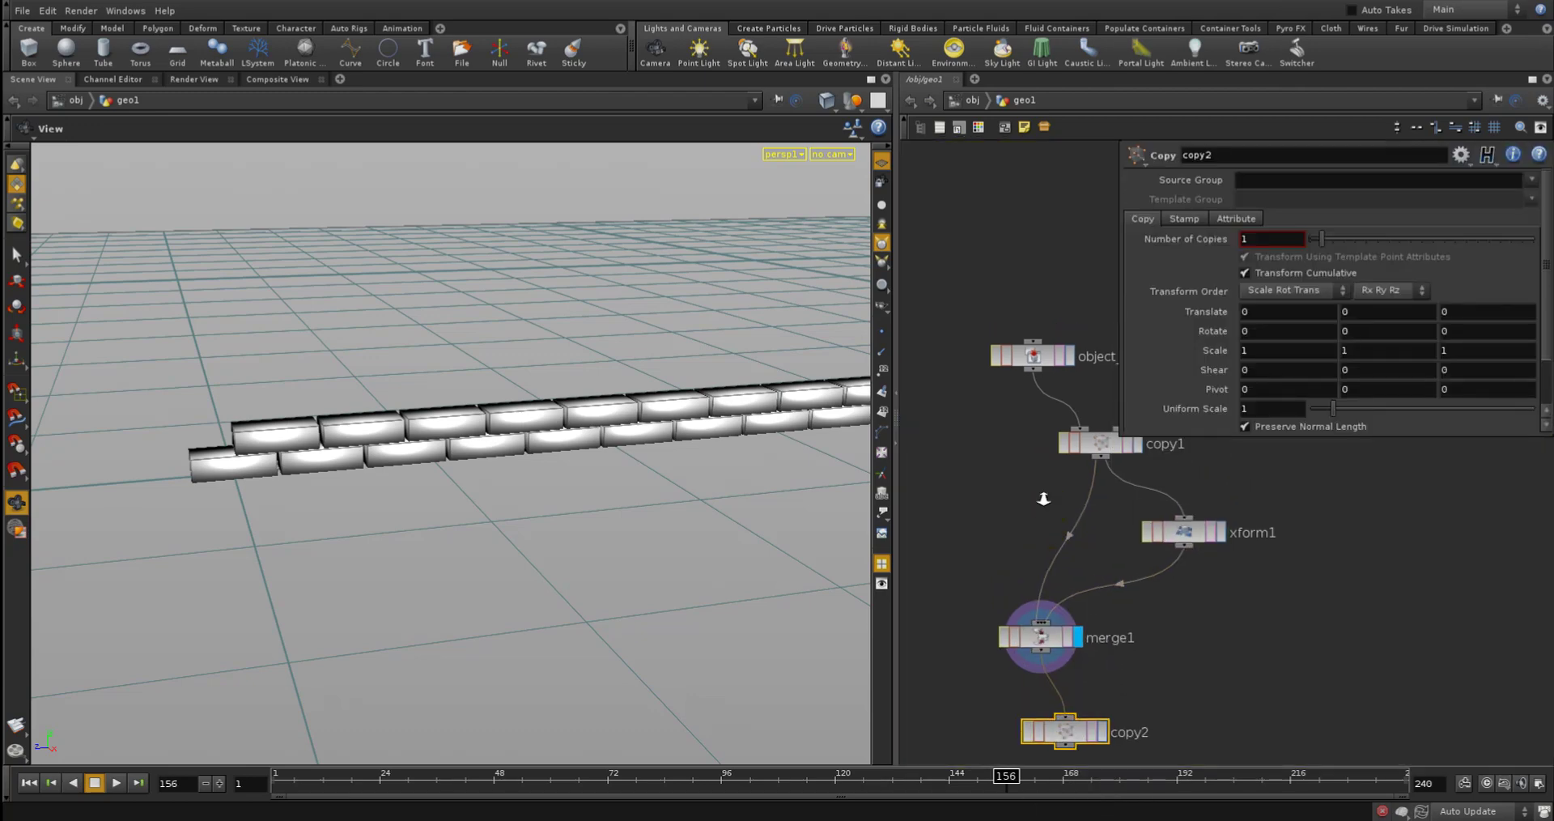
# Display copy2 and set its Number of Copies to 5 and Translate Y to 0.124 to stack the row pairs
pyautogui.moveTo(1046, 506); pyautogui.dragTo(1091, 450, button='right')
pyautogui.press('Left')
pyautogui.moveTo(1139, 616); pyautogui.dragTo(1139, 559, button='middle')
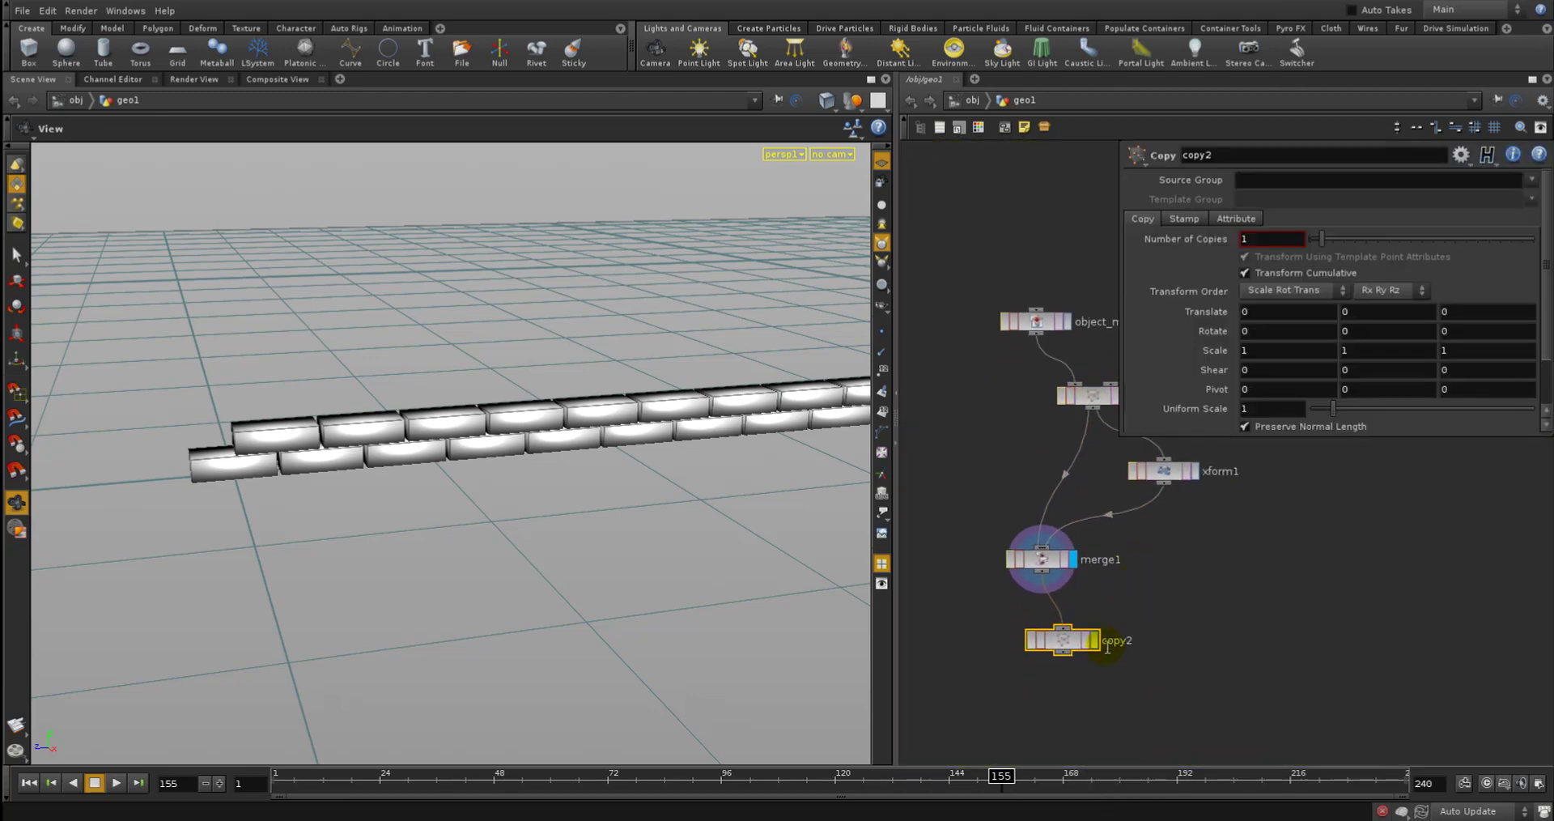
pyautogui.click(1094, 639)
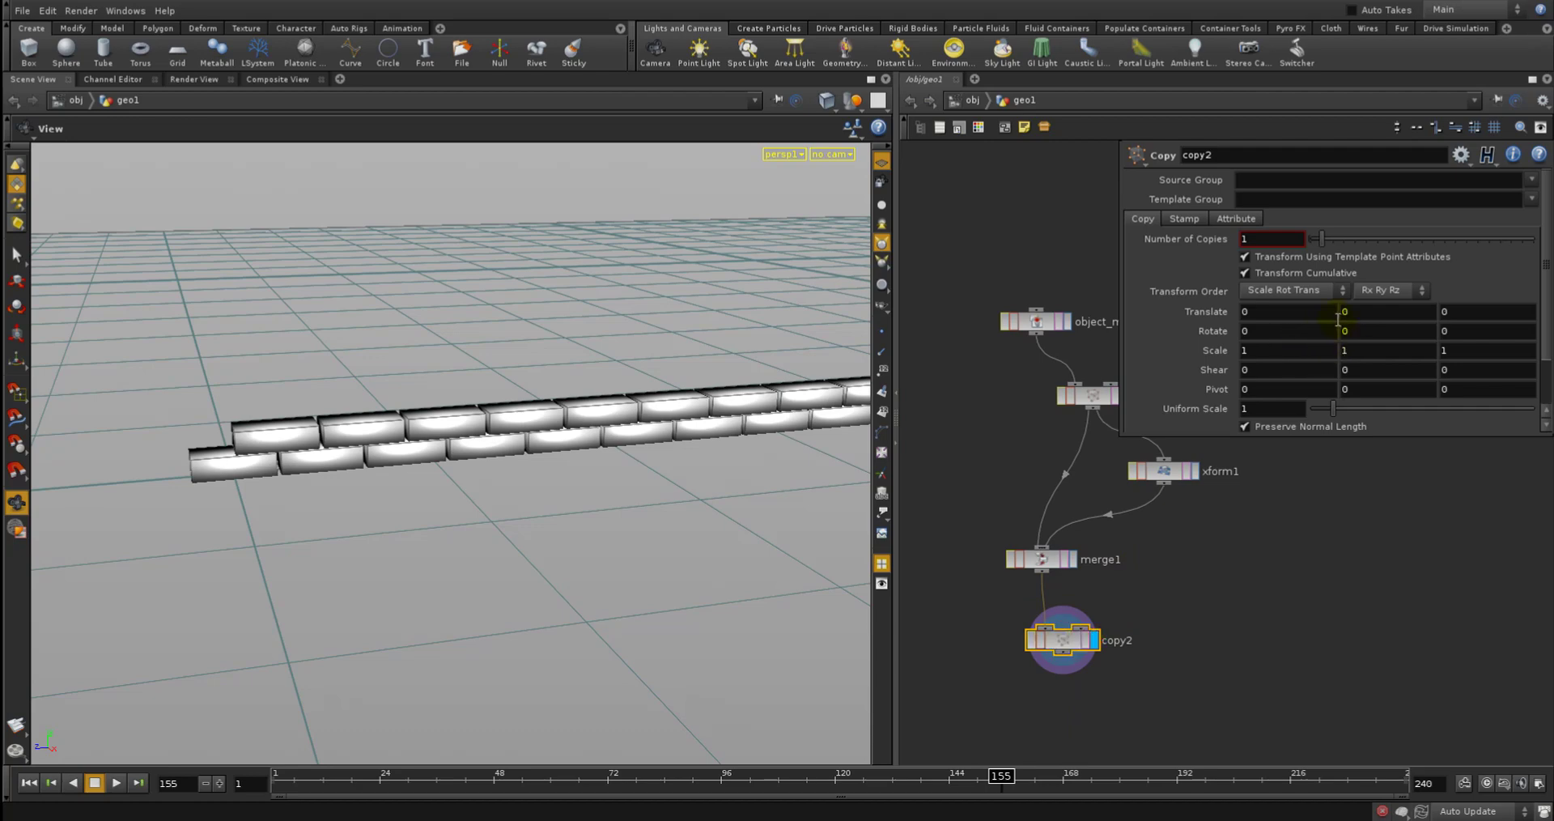
pyautogui.doubleClick(1280, 241)
pyautogui.write('5')
pyautogui.press('Return')
pyautogui.moveTo(1349, 315); pyautogui.dragTo(668, 344, button='middle')
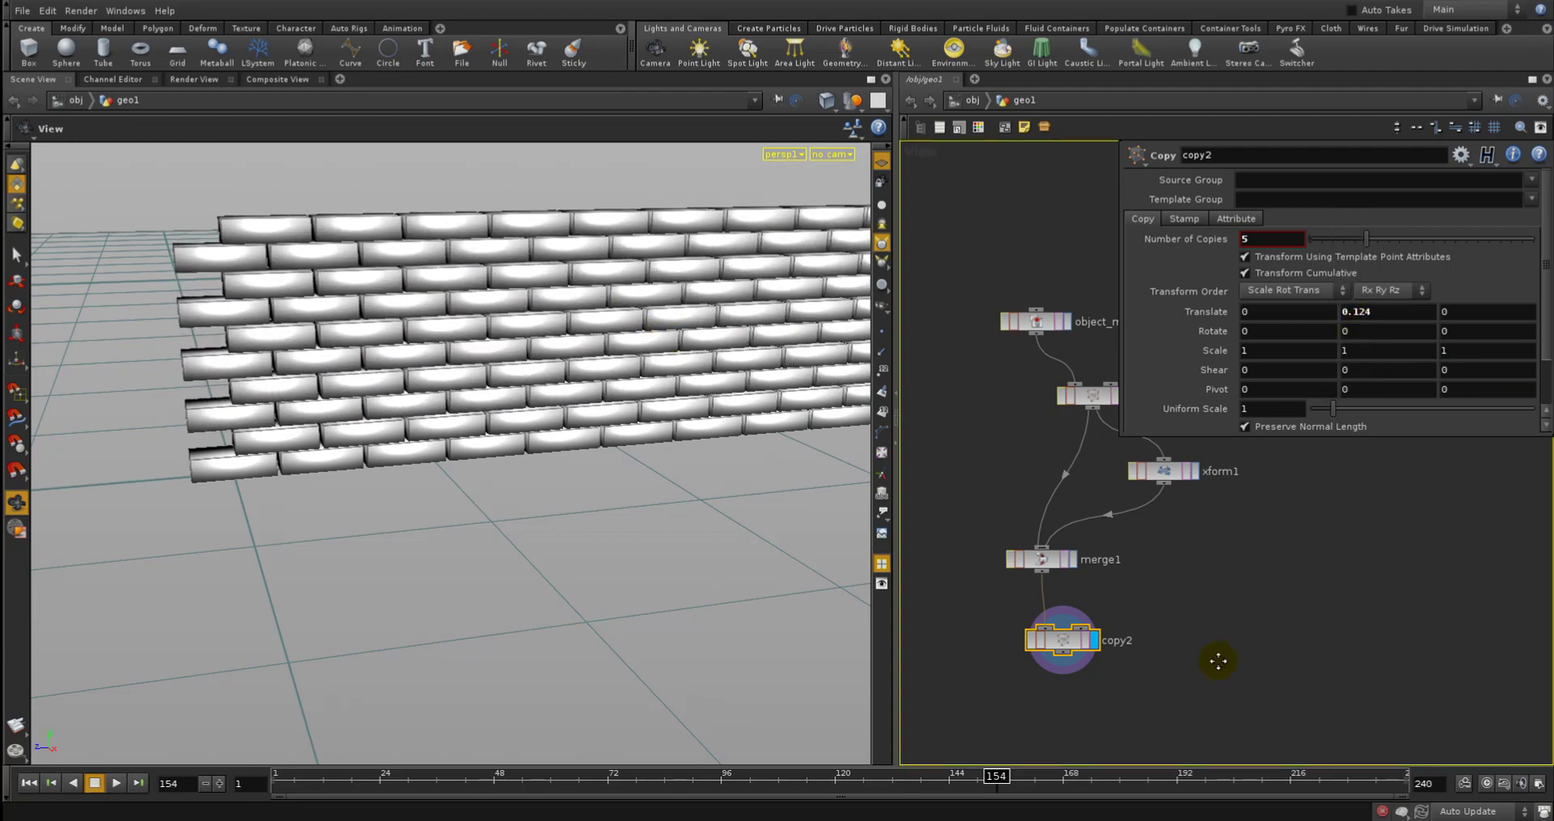
# Add an unconnected Sphere node above object_merge1 in the network
pyautogui.moveTo(1218, 659); pyautogui.dragTo(1182, 609, button='middle')
pyautogui.moveTo(309, 405); pyautogui.dragTo(666, 402)
pyautogui.moveTo(1041, 302); pyautogui.dragTo(983, 531, button='middle')
pyautogui.click(1019, 425)
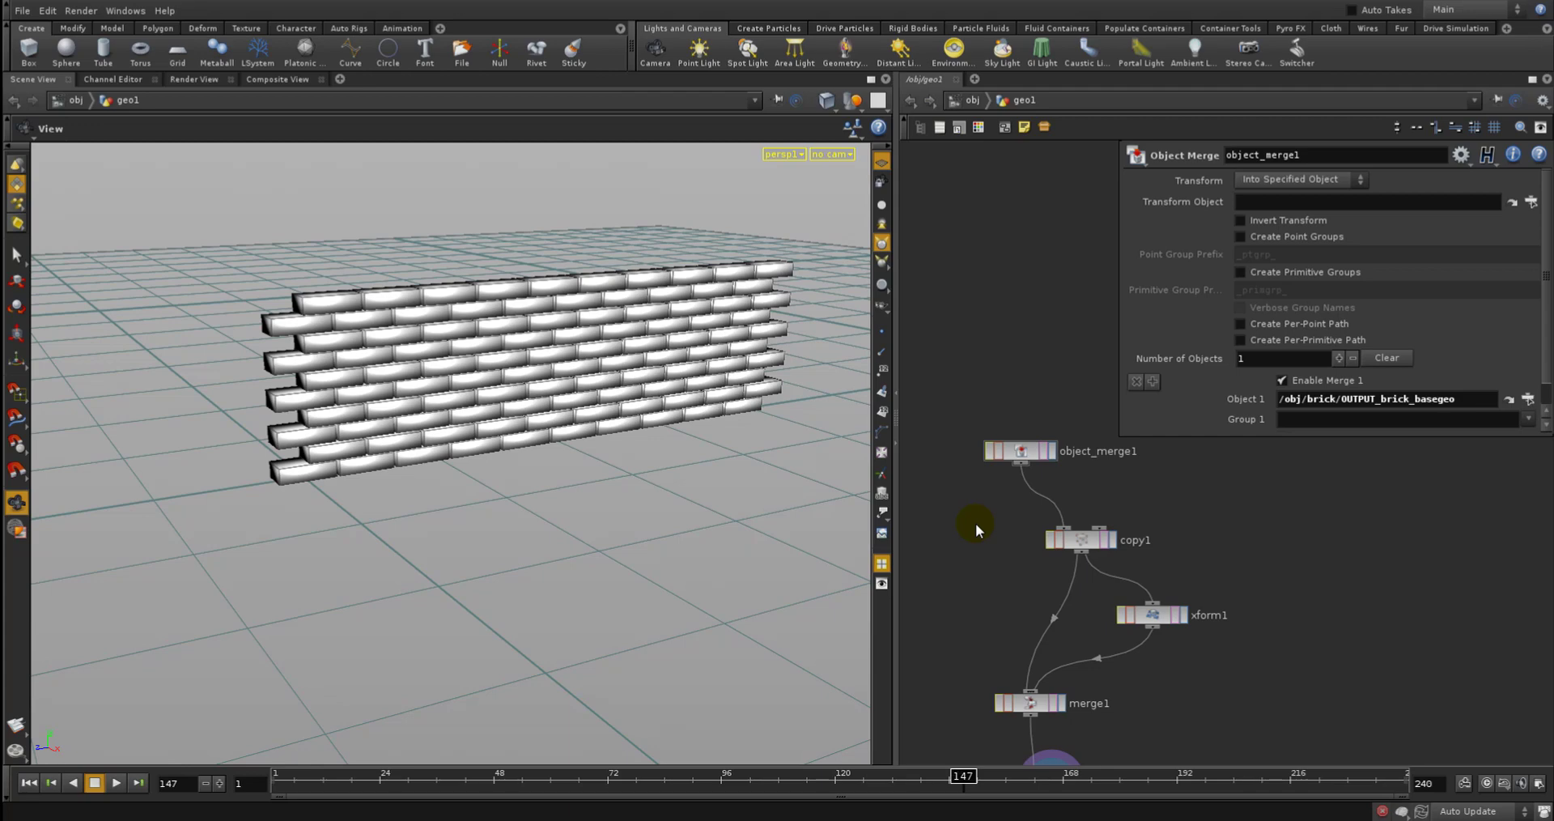
pyautogui.press('Tab')
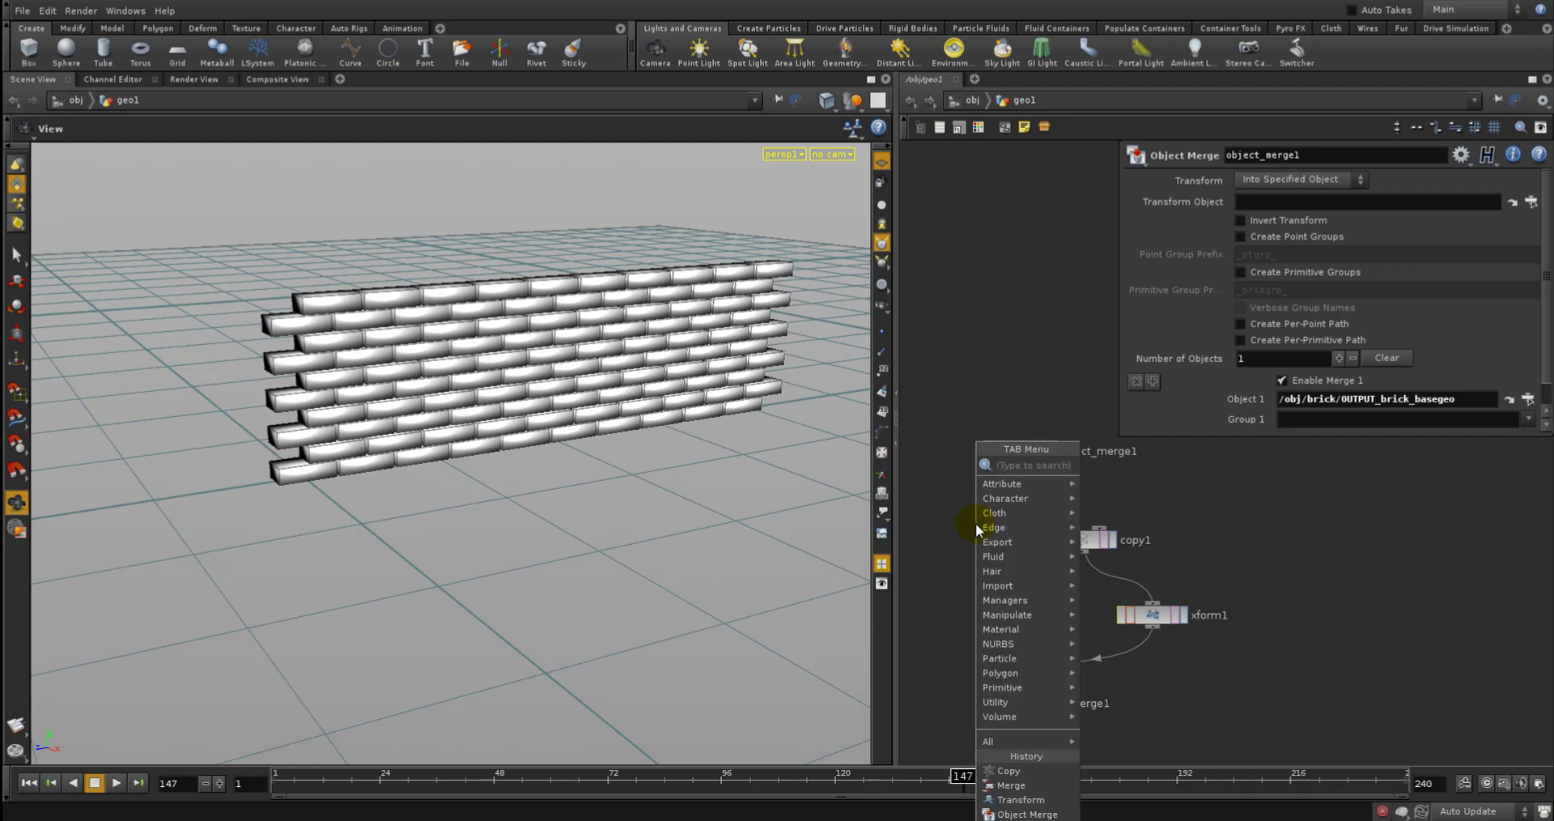
pyautogui.write('Sphere')
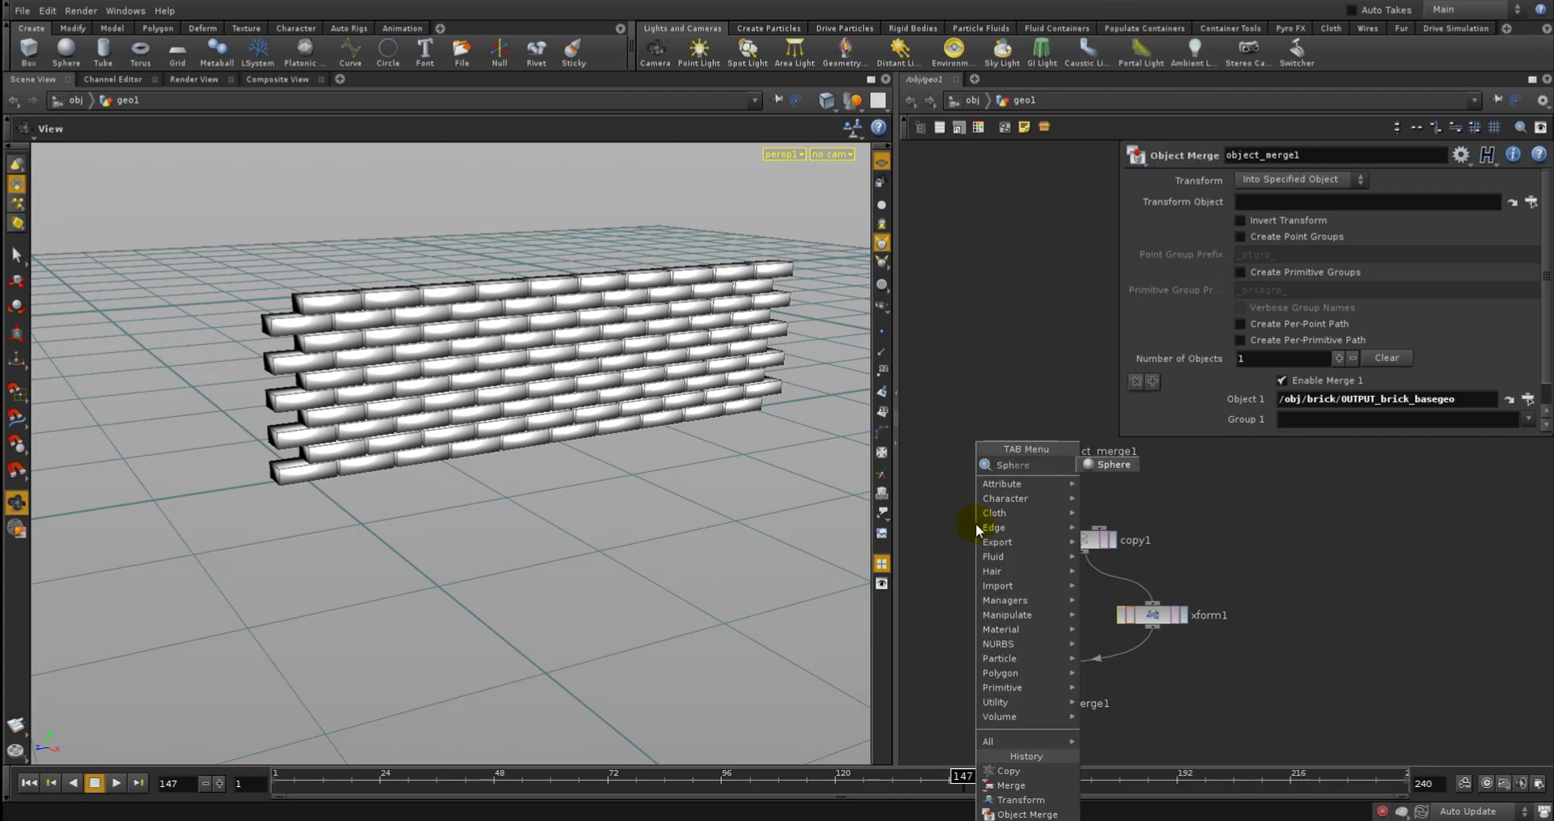
pyautogui.click(1103, 463)
pyautogui.click(1033, 369)
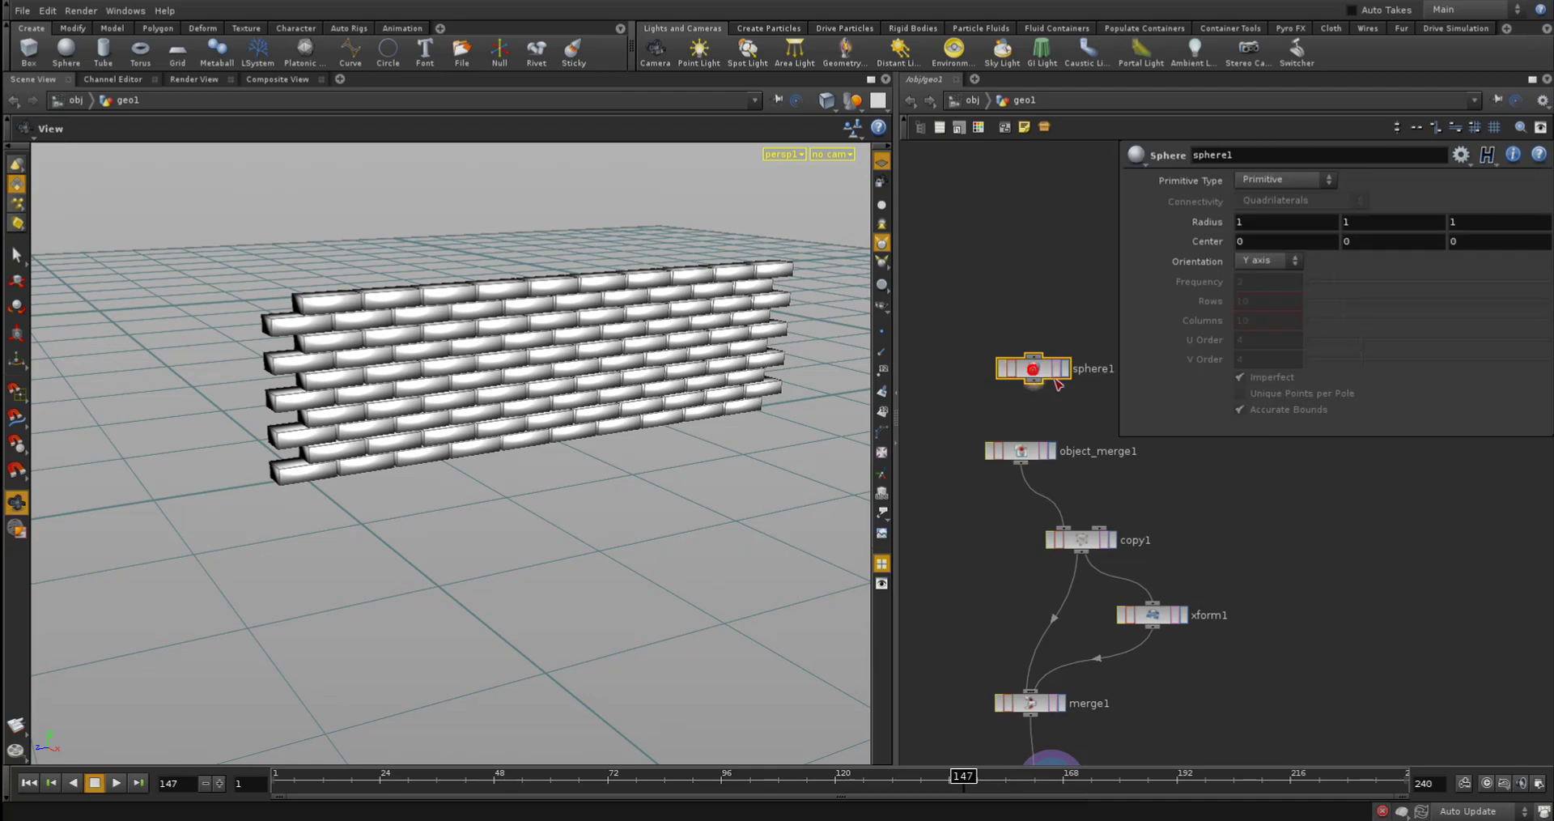
# Set sphere1's X radius to 0.05 and link the Y and Z radii to it with relative references
pyautogui.doubleClick(1259, 220)
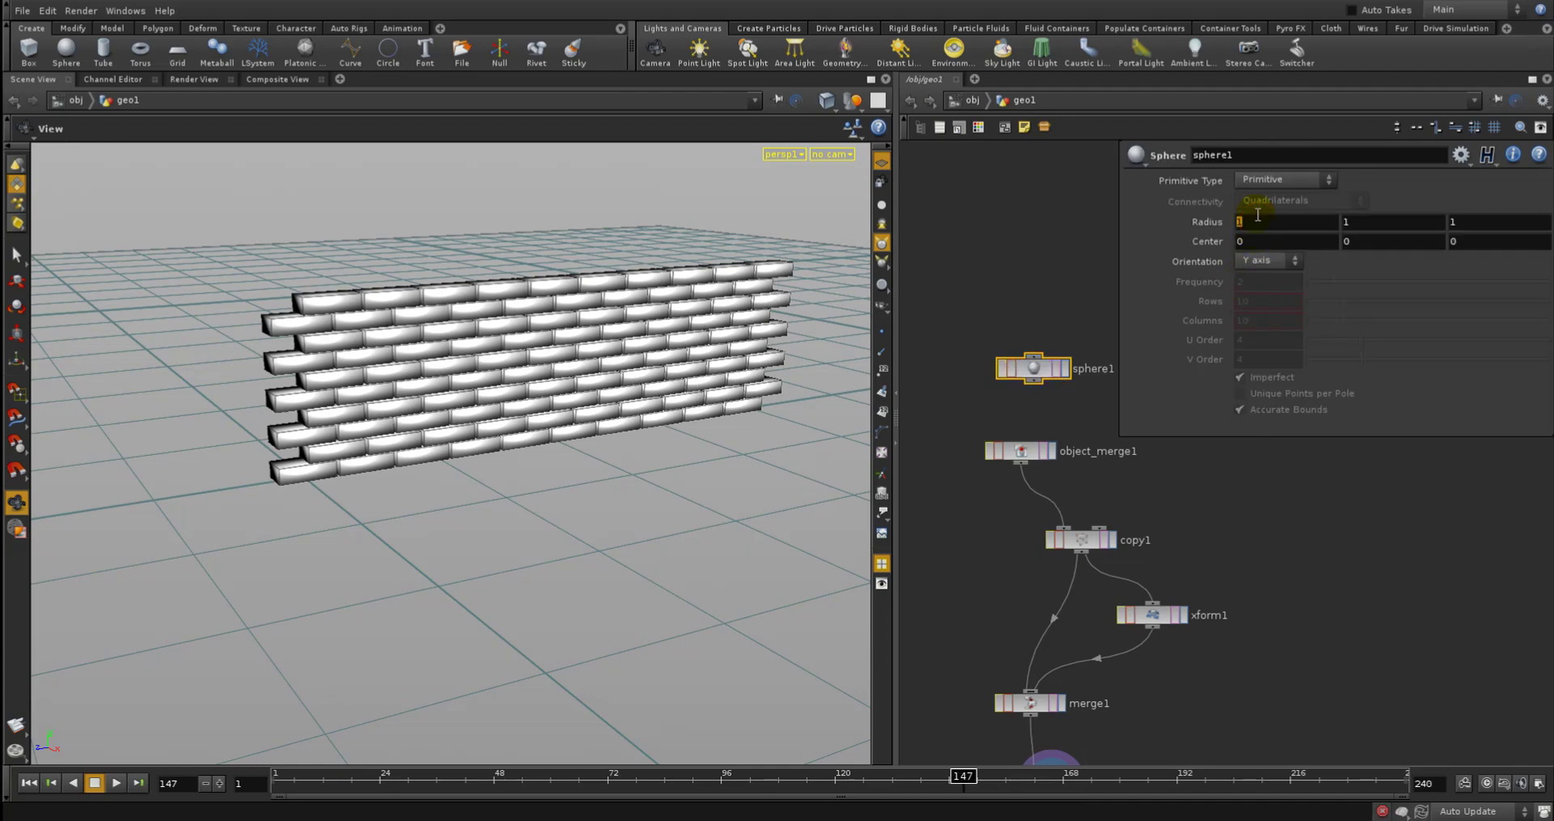
pyautogui.write('.05')
pyautogui.rightClick(1245, 221)
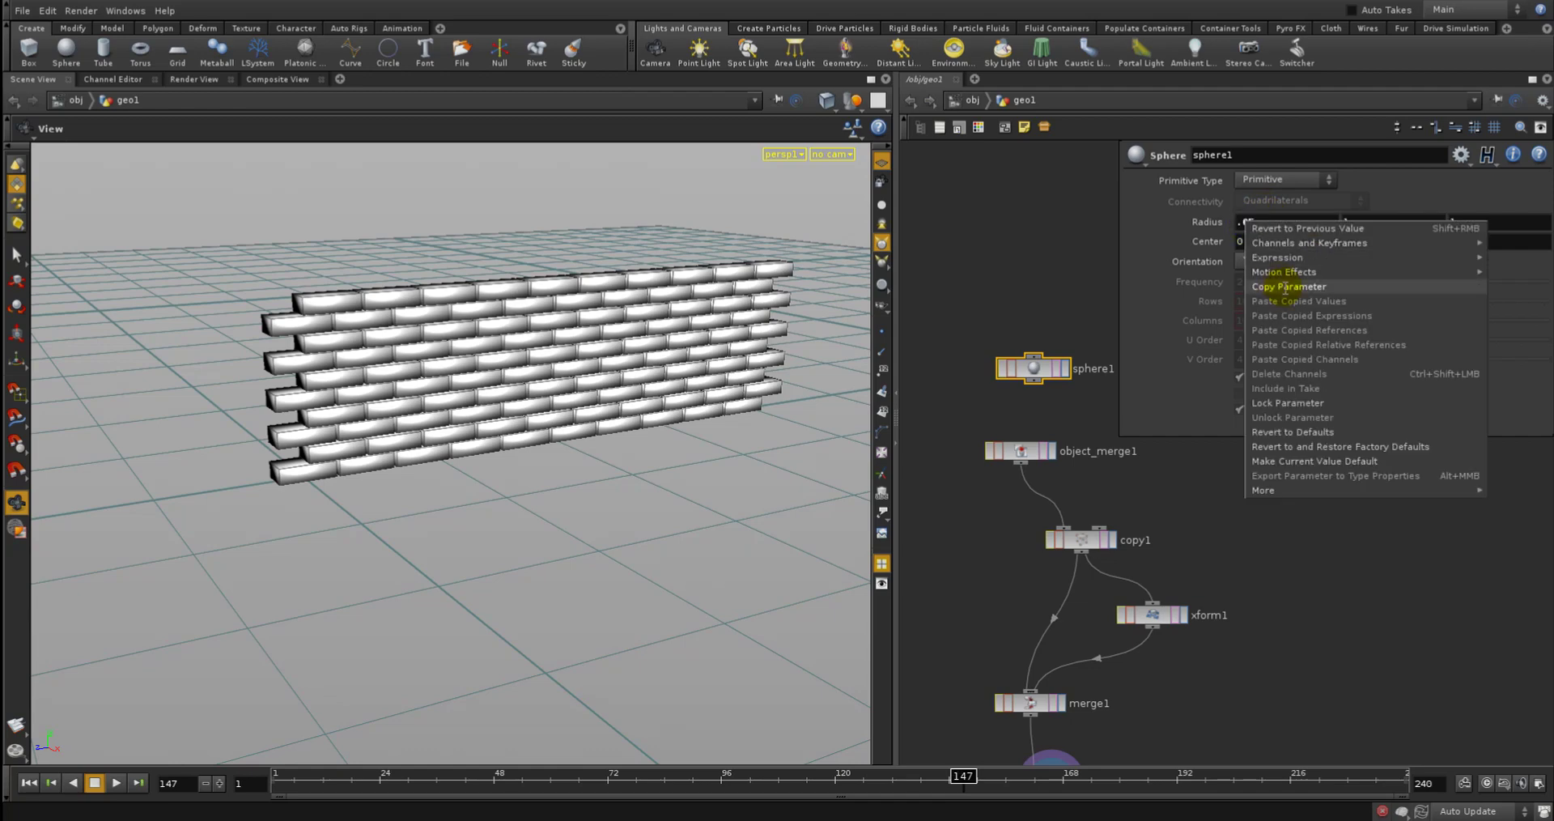
pyautogui.click(1288, 288)
pyautogui.rightClick(1364, 223)
pyautogui.click(1392, 346)
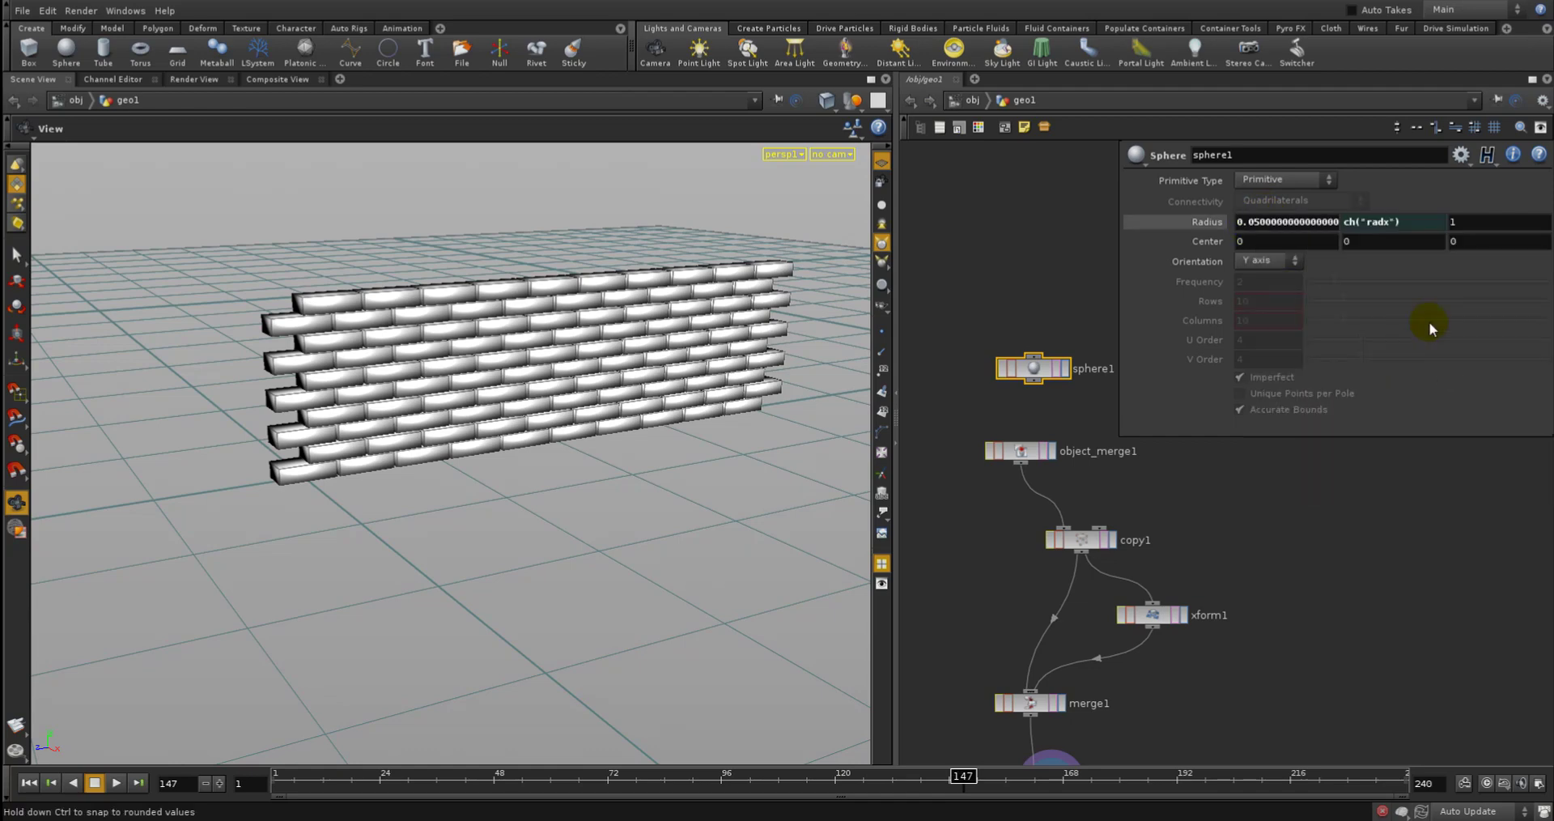
pyautogui.rightClick(1477, 221)
pyautogui.click(1392, 347)
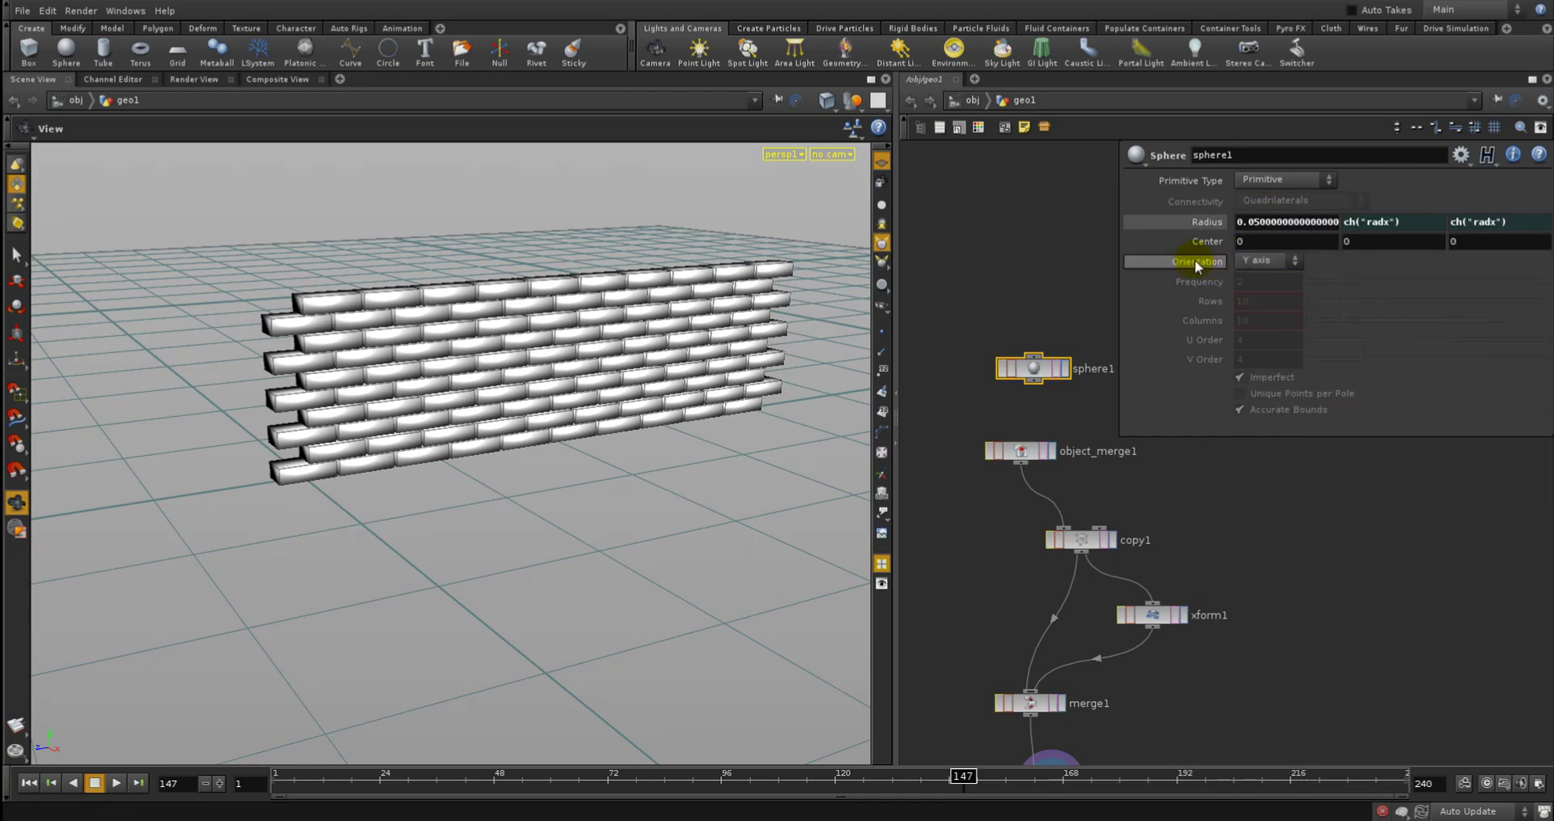
pyautogui.click(1201, 221)
# Try sphere1 as copy1's first input in place of the brick, and restore the object_merge1 connection
pyautogui.moveTo(1040, 393); pyautogui.dragTo(1058, 528)
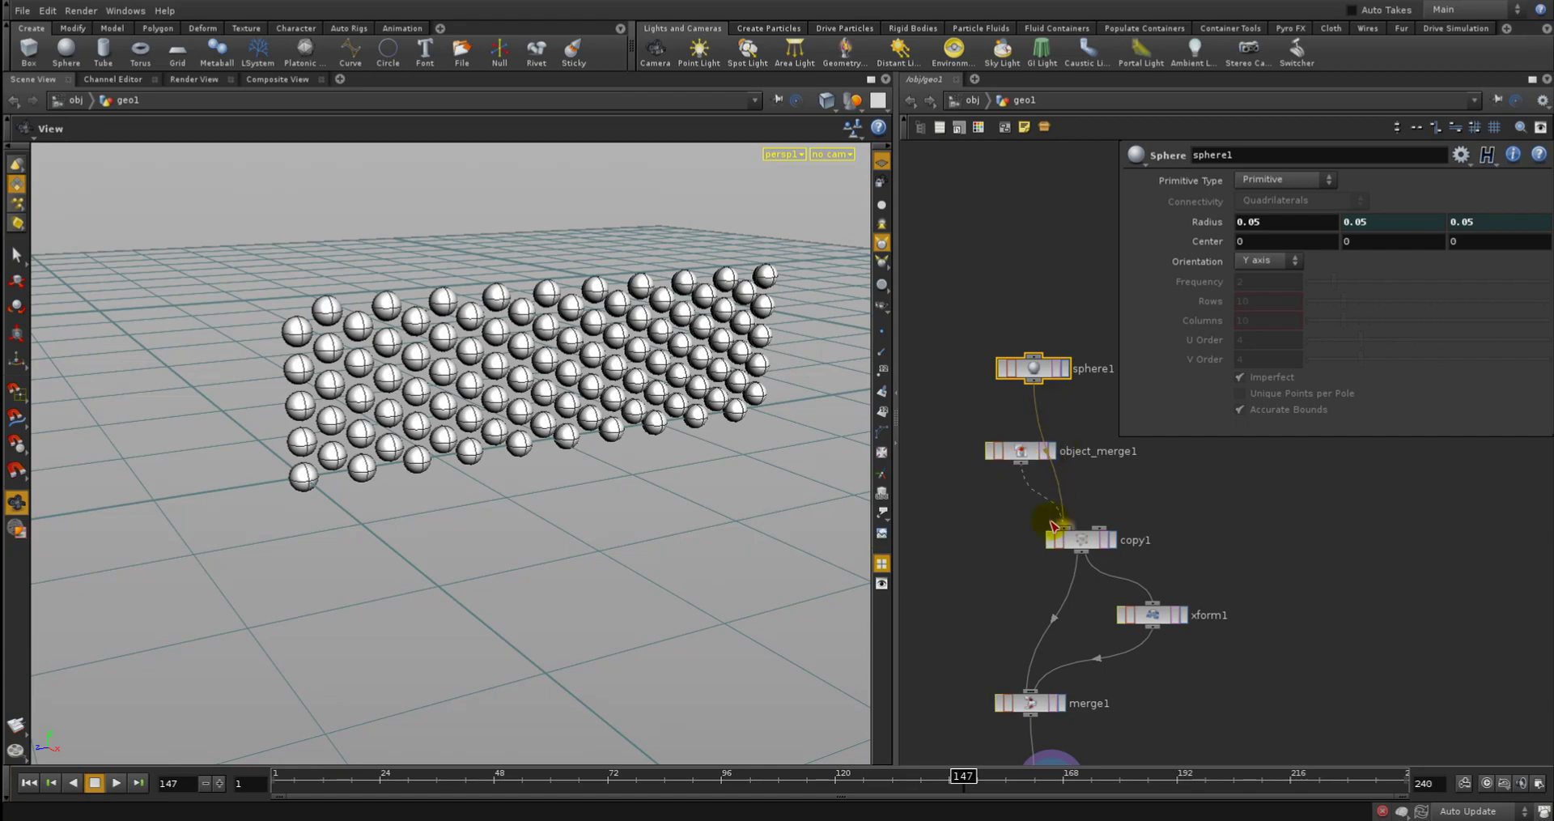
pyautogui.moveTo(1052, 525); pyautogui.dragTo(1053, 528)
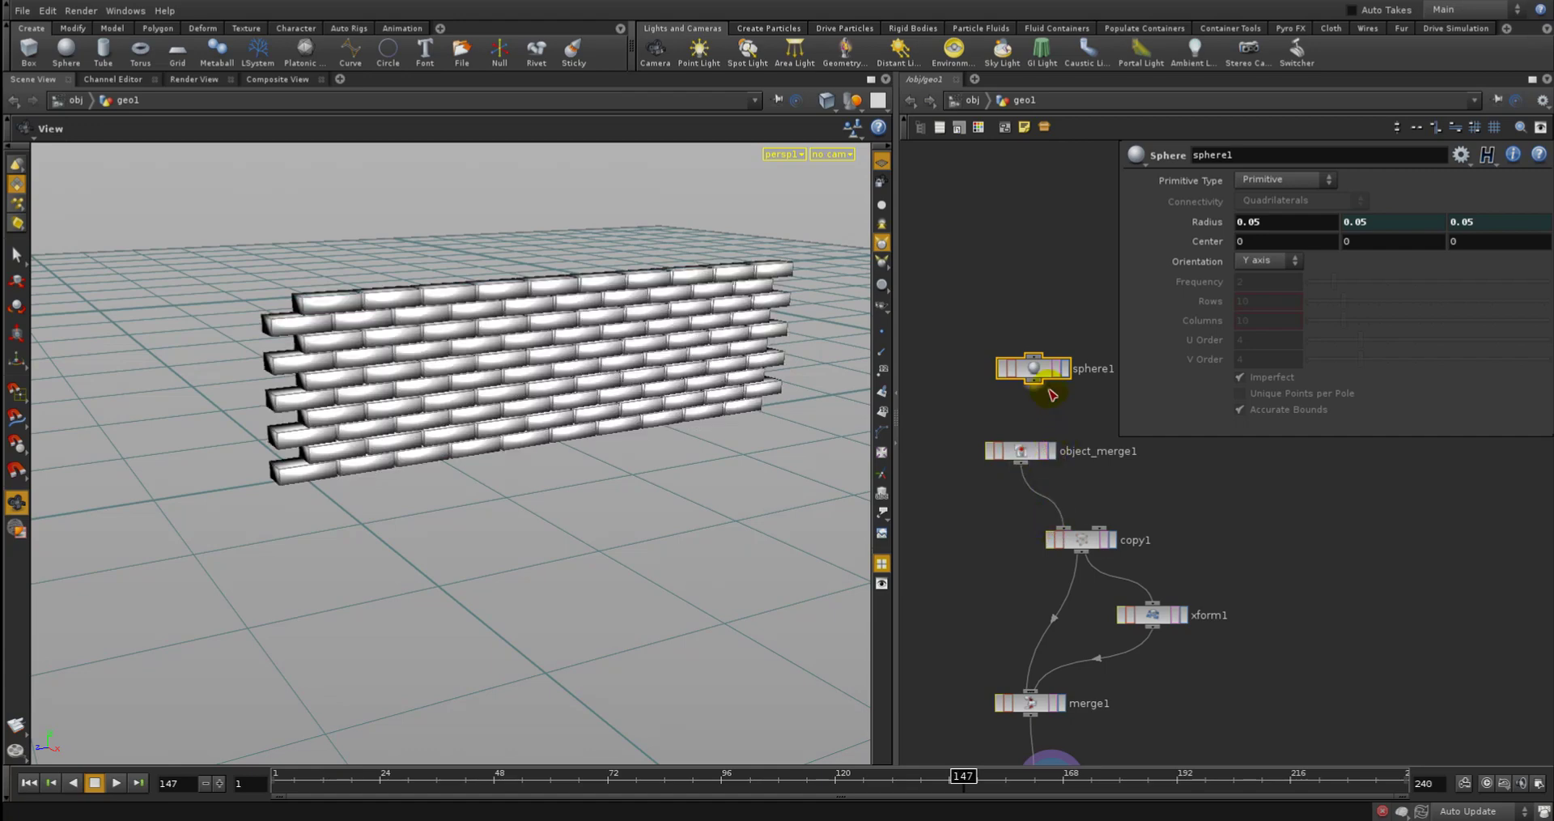
pyautogui.moveTo(1050, 391); pyautogui.dragTo(1069, 527)
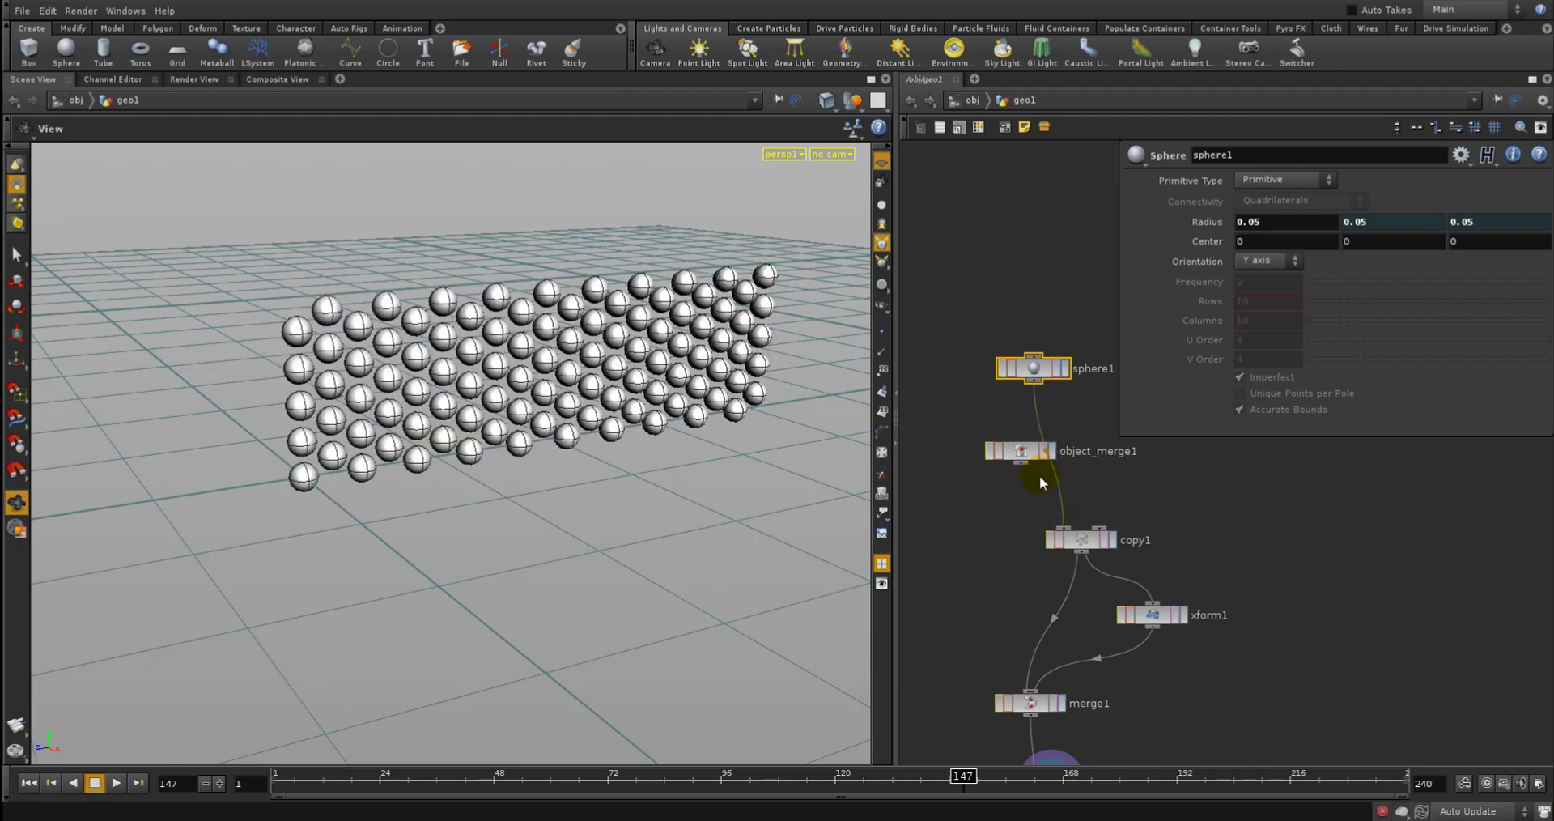
pyautogui.moveTo(1022, 463); pyautogui.dragTo(1063, 528)
# Review the wall's build-up by displaying object_merge1, copy1, xform1, merge1 and copy2 in turn
pyautogui.moveTo(1012, 577); pyautogui.dragTo(944, 472, button='middle')
pyautogui.press('Left')
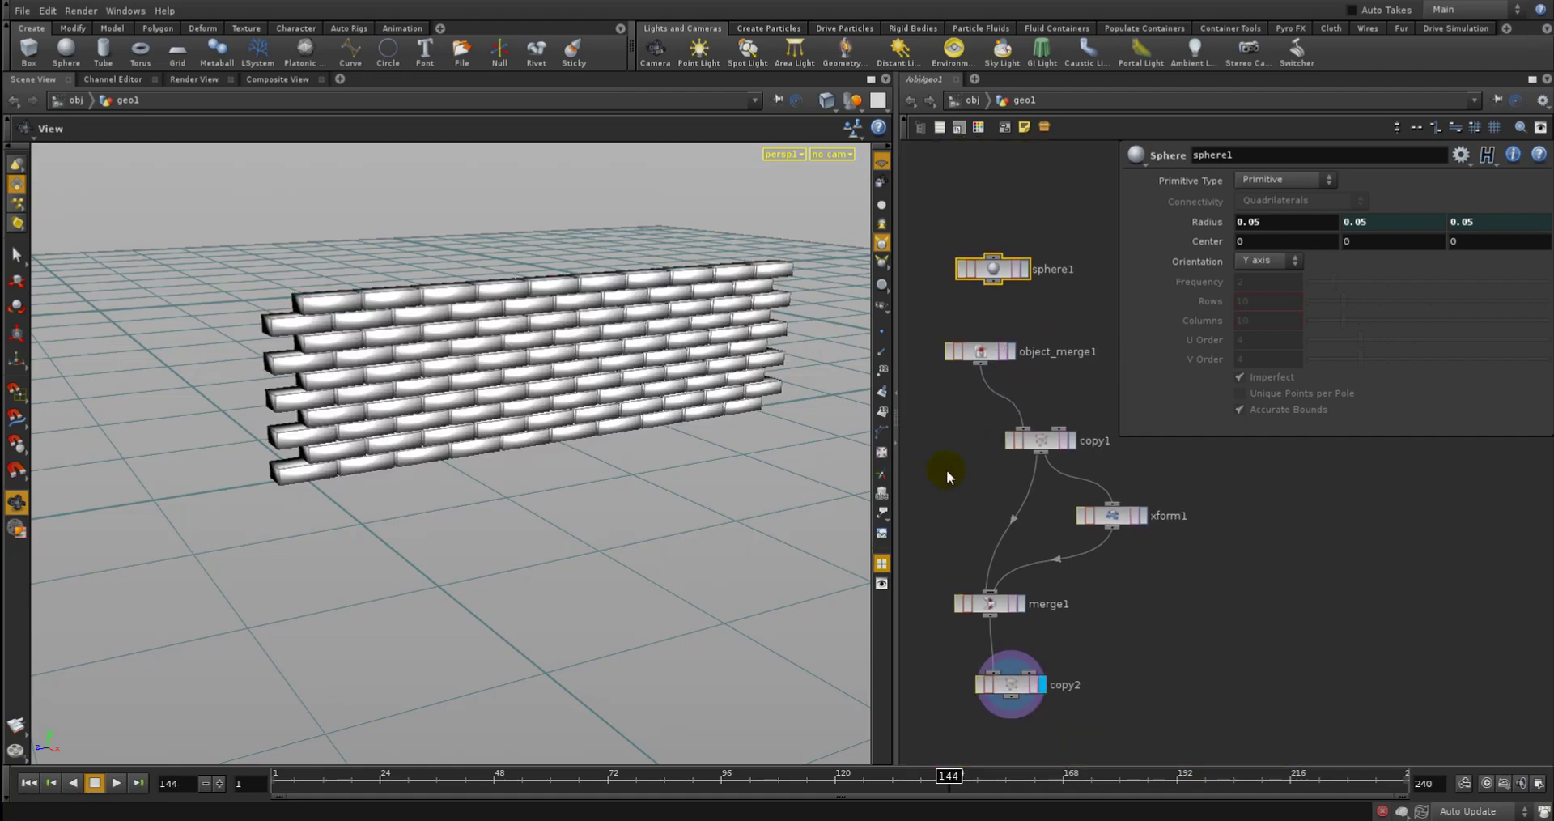
pyautogui.press('Left')
pyautogui.click(984, 353)
pyautogui.click(1039, 448)
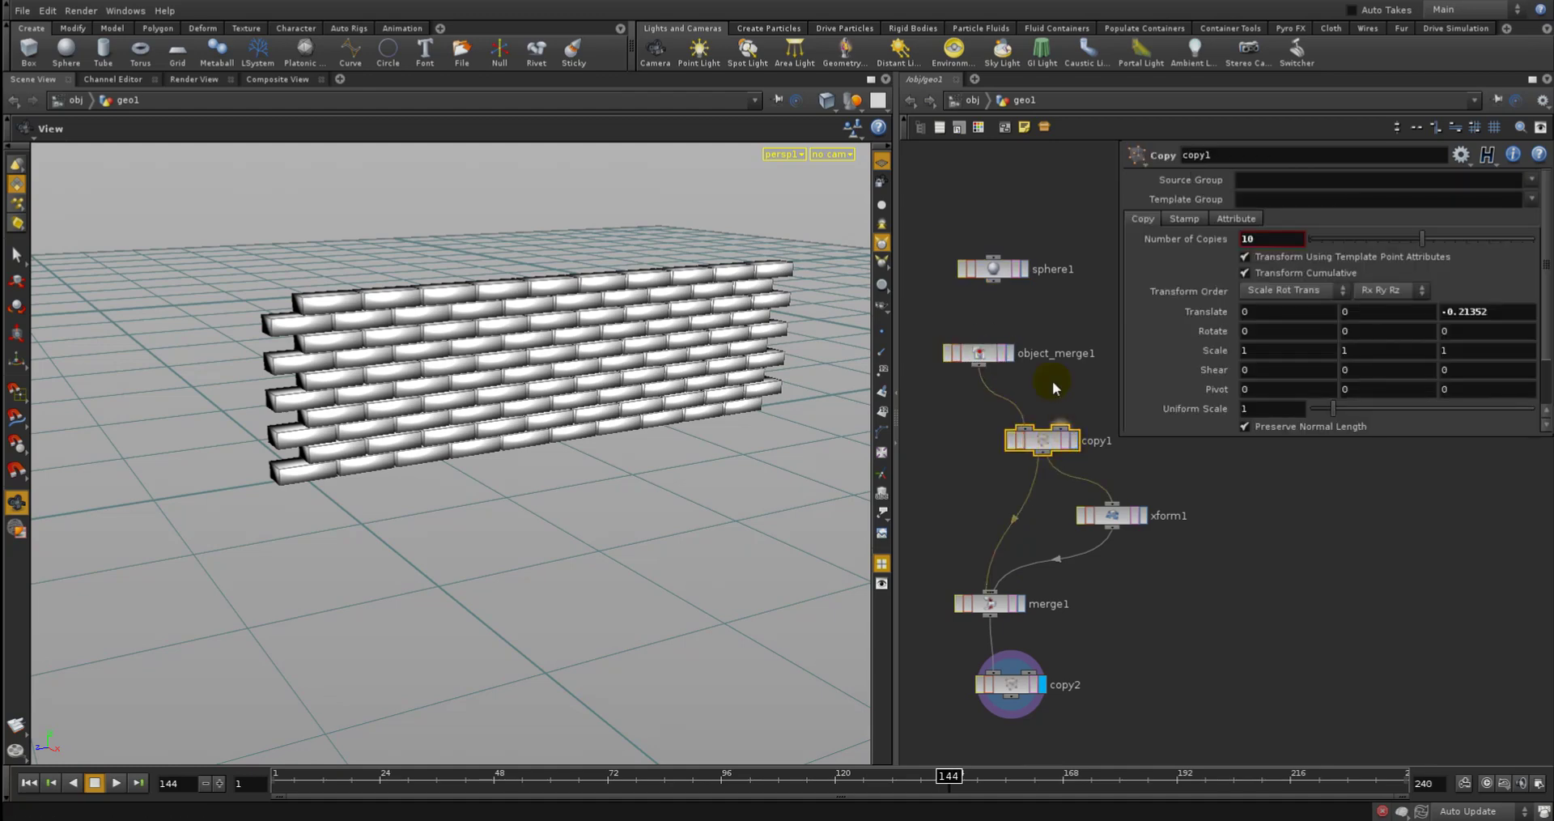
pyautogui.click(1009, 356)
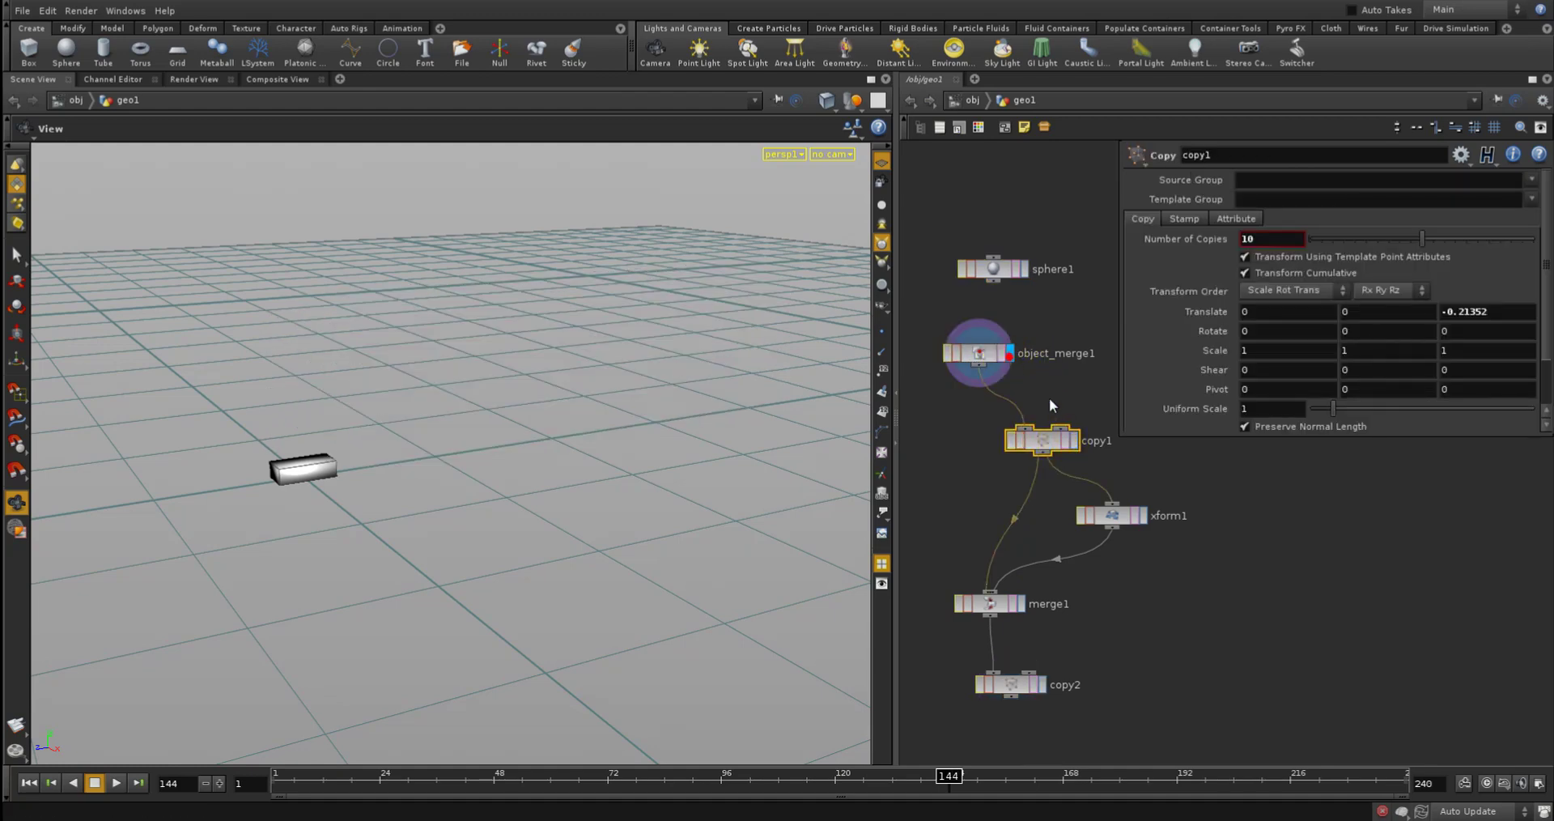
pyautogui.click(1076, 441)
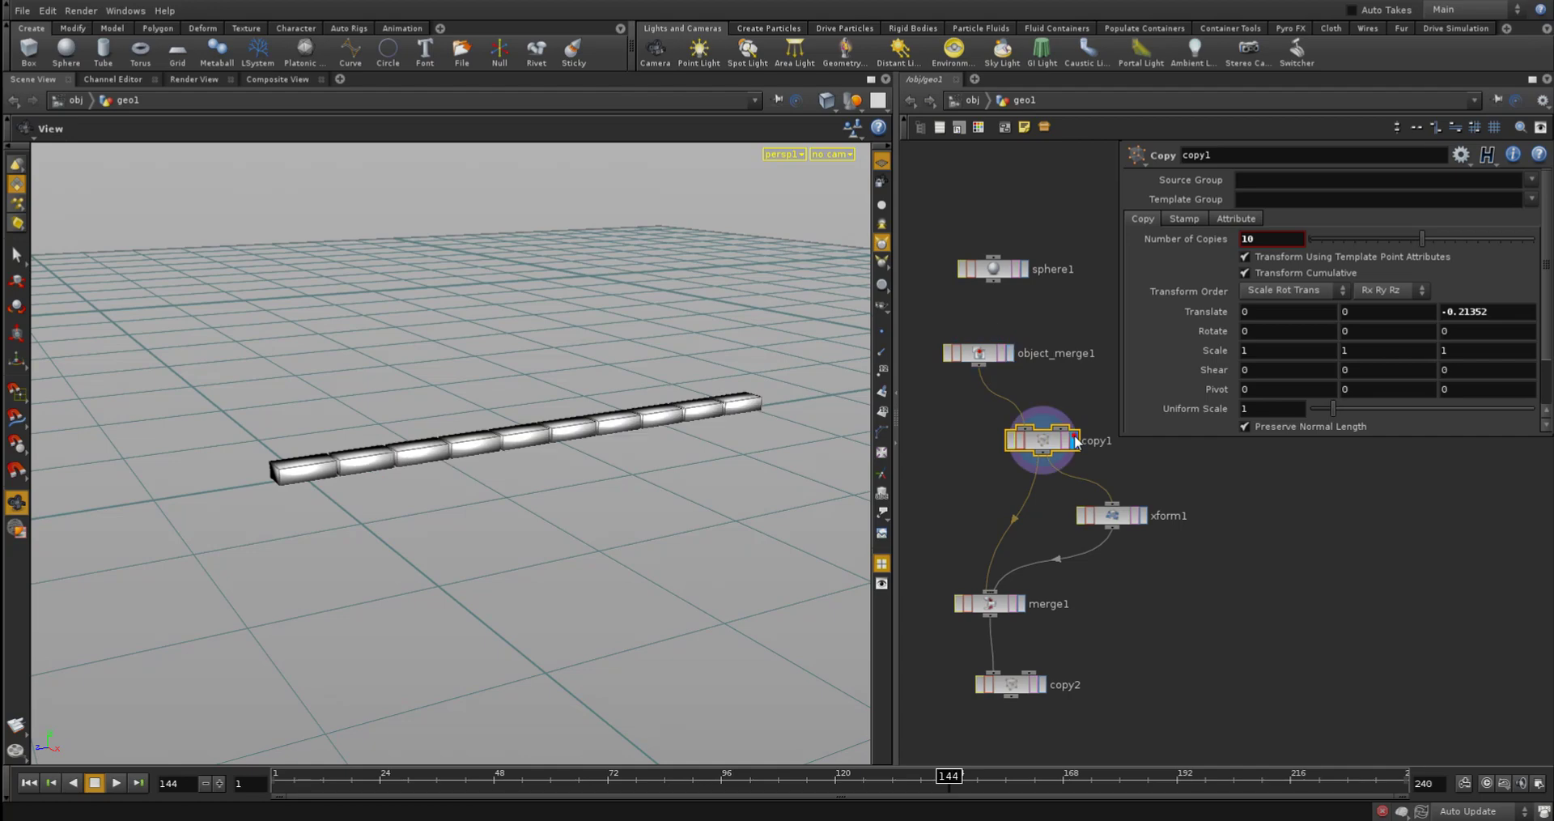
pyautogui.click(1141, 517)
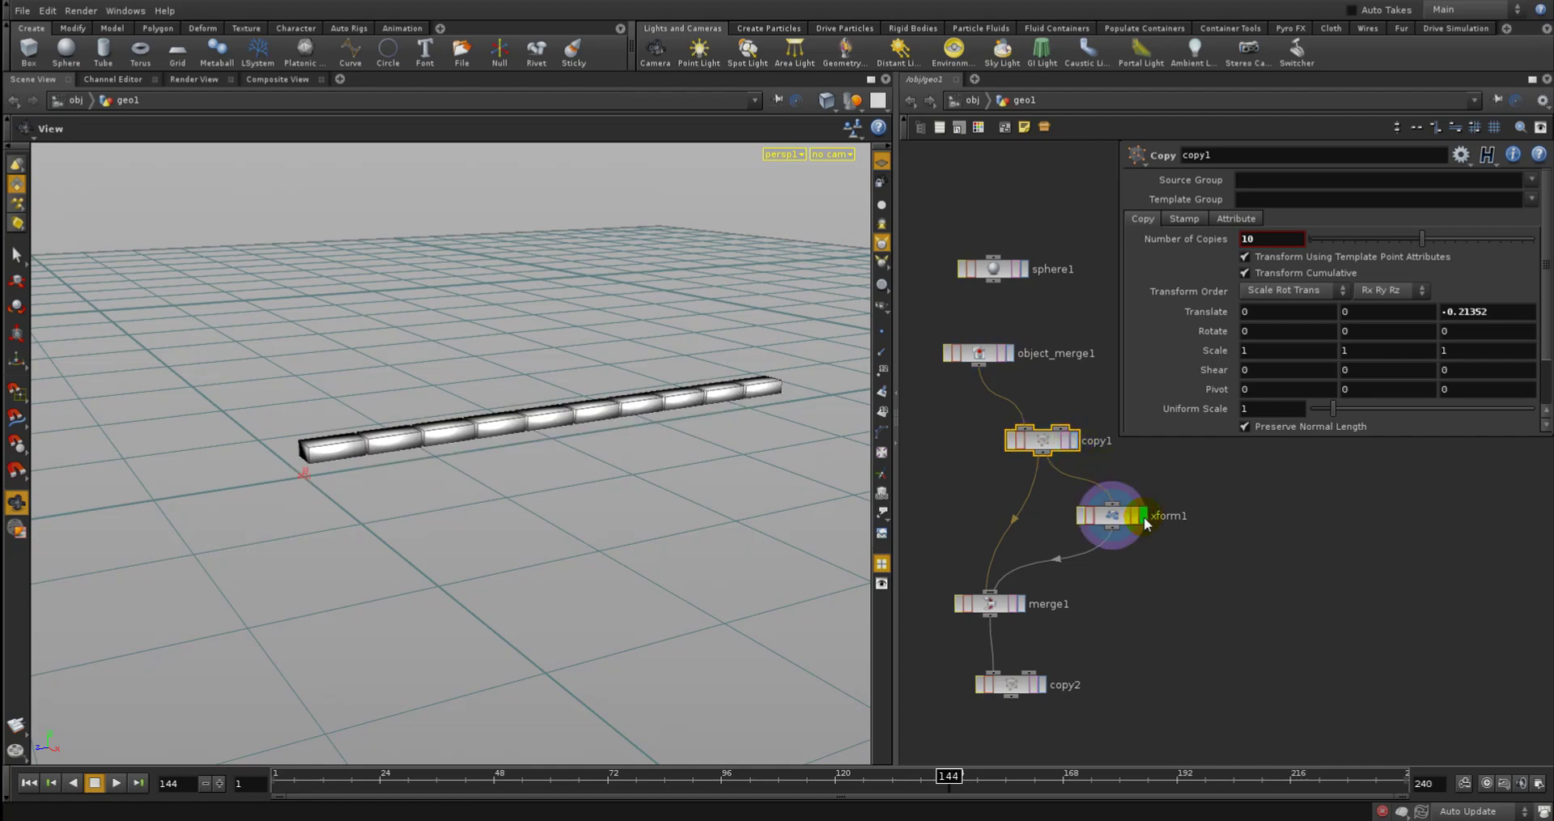
pyautogui.click(1015, 607)
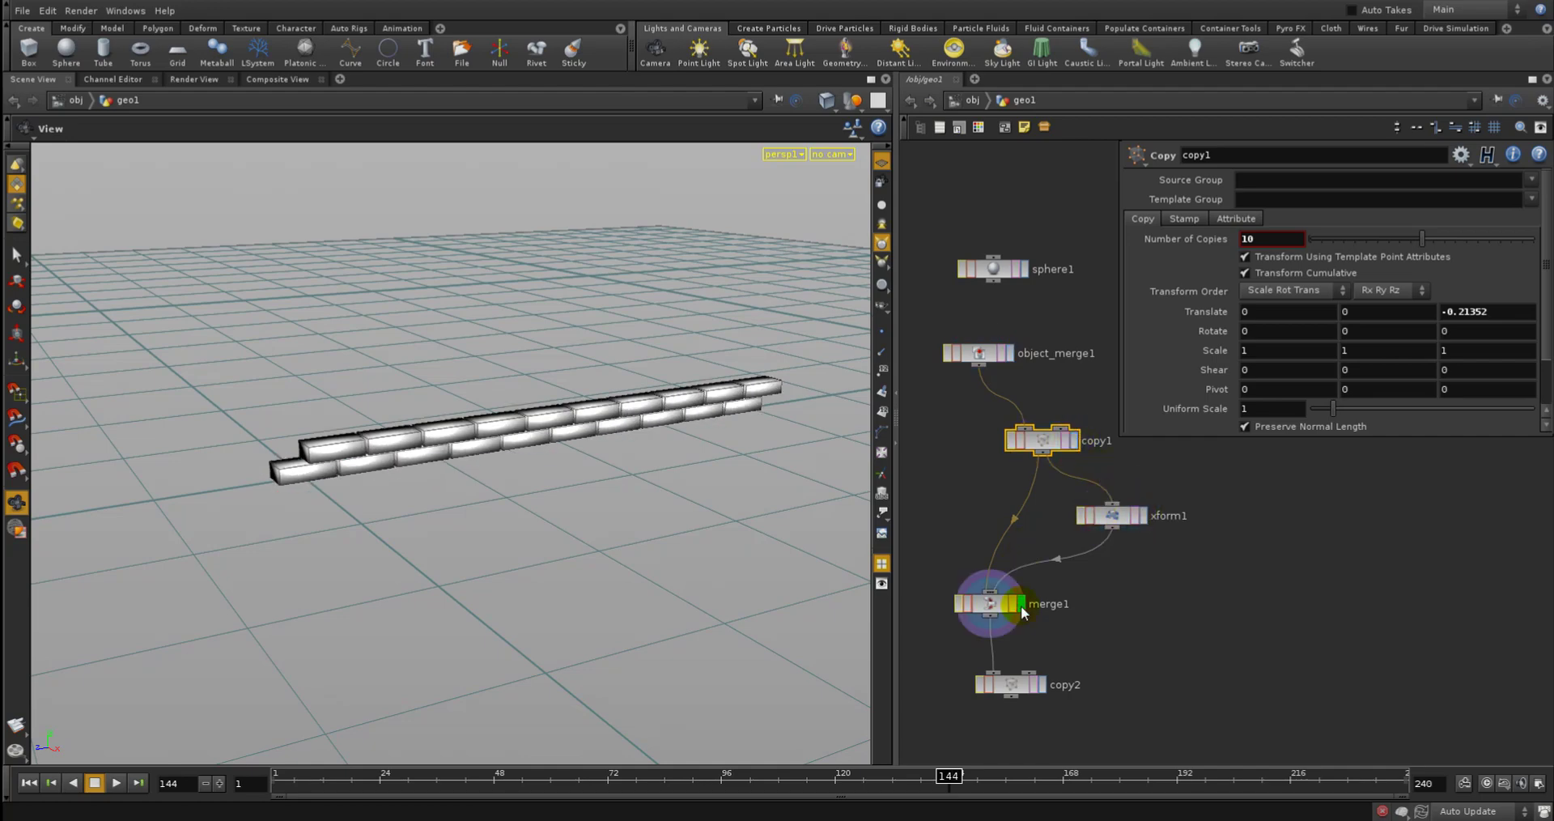
pyautogui.click(1033, 685)
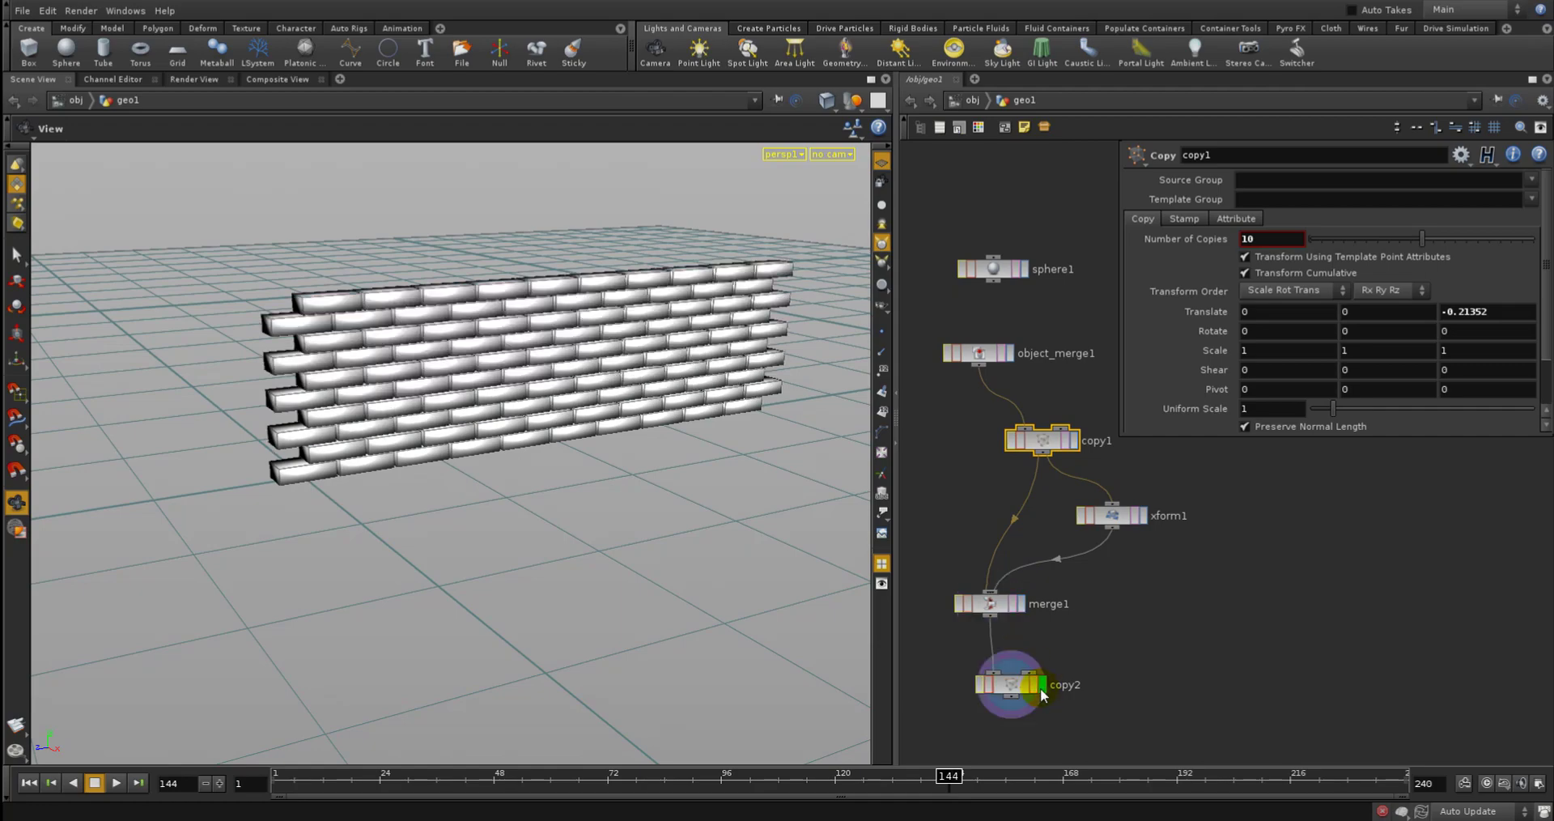